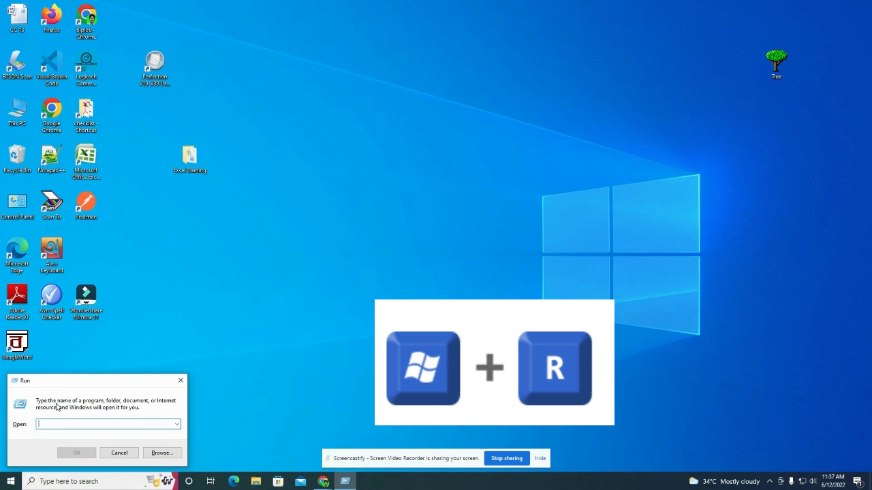
Step: Launch Excel by running 'excel' from the Run dialog to get blank workbook Book1
type("excel")
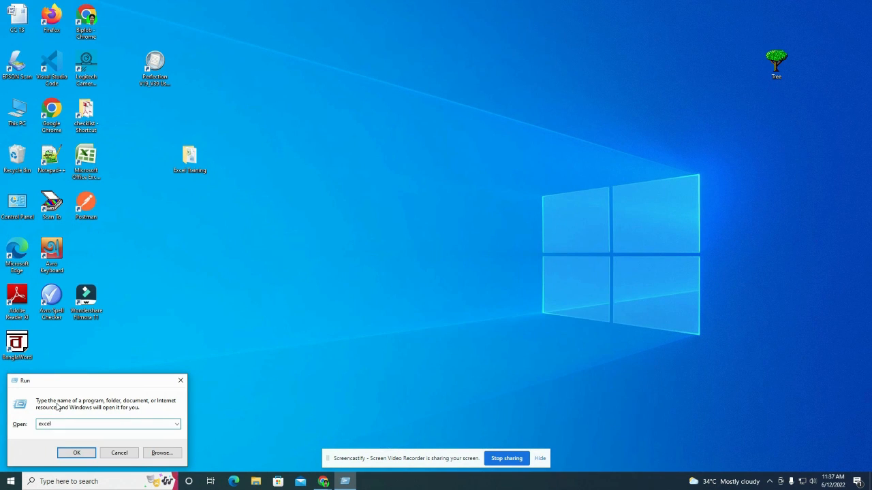
key("Return")
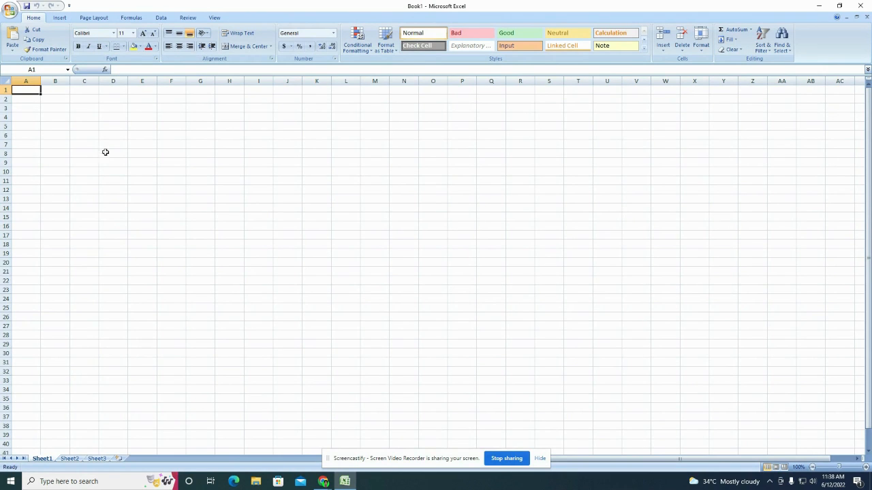
left_click(27, 99)
left_click(53, 100)
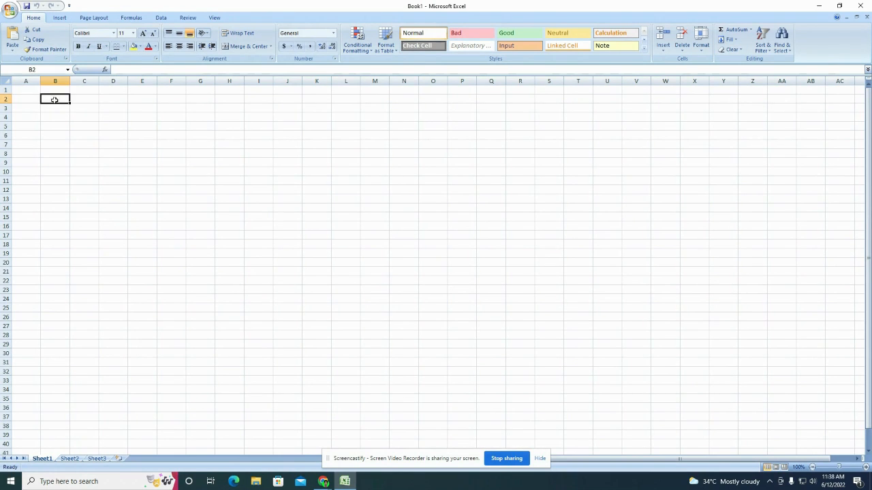
left_click(89, 100)
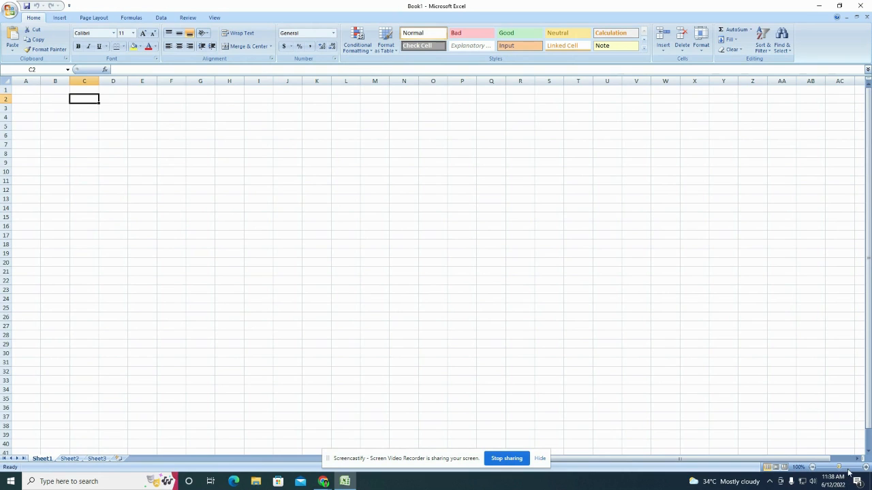
left_click(843, 467)
left_click(69, 113)
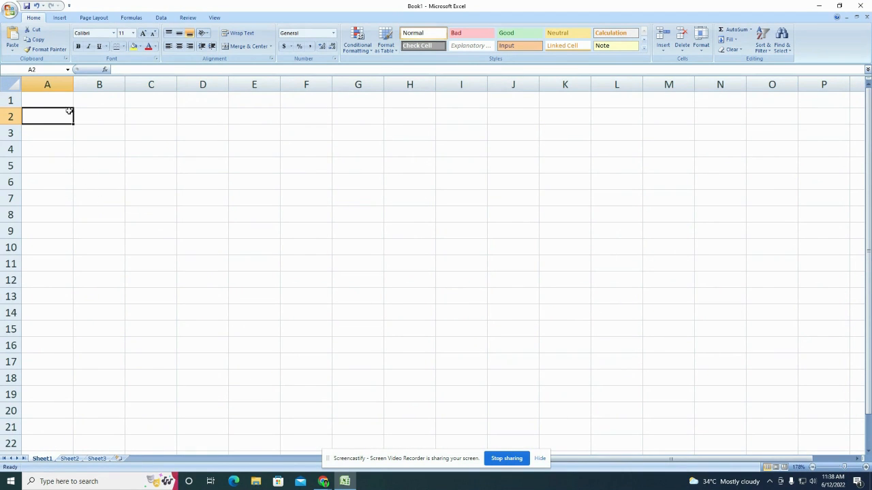
left_click(46, 99)
left_click(89, 98)
left_click(97, 116)
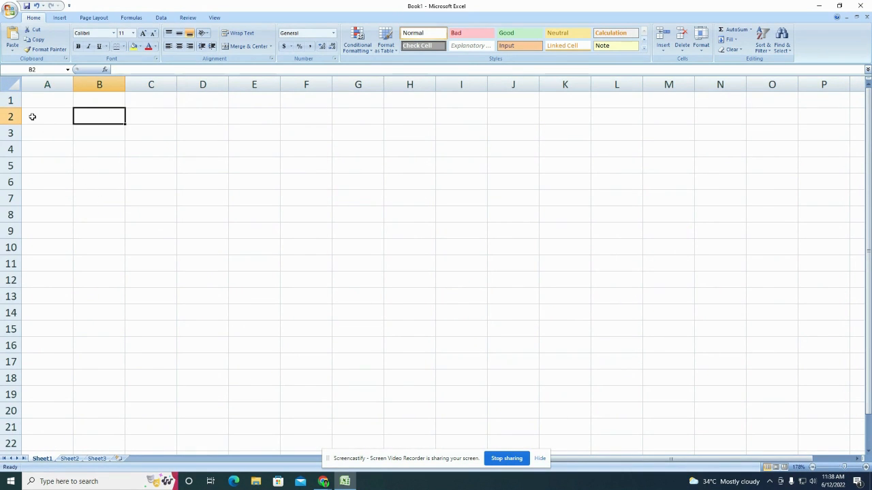
left_click(33, 116)
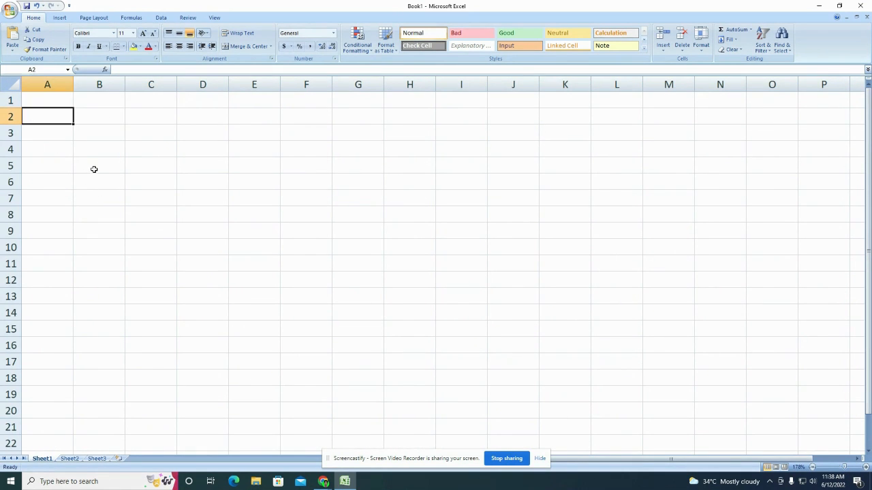
left_click(99, 83)
left_click(133, 46)
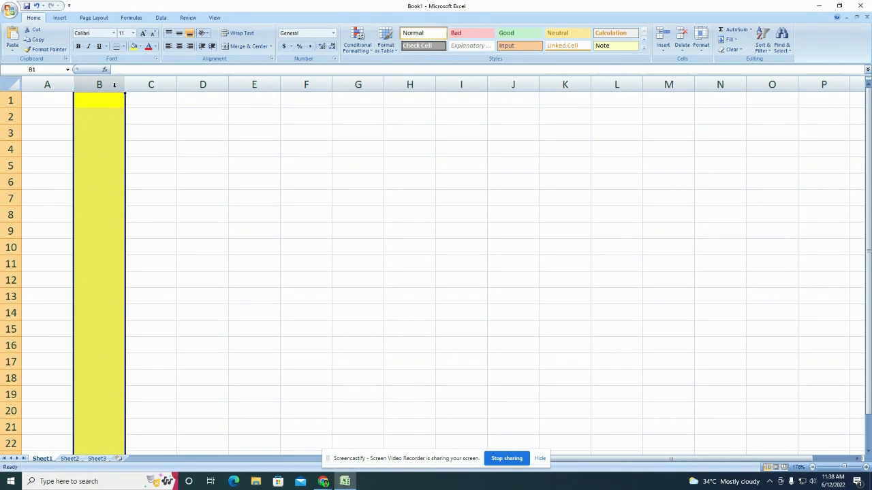
left_click(140, 46)
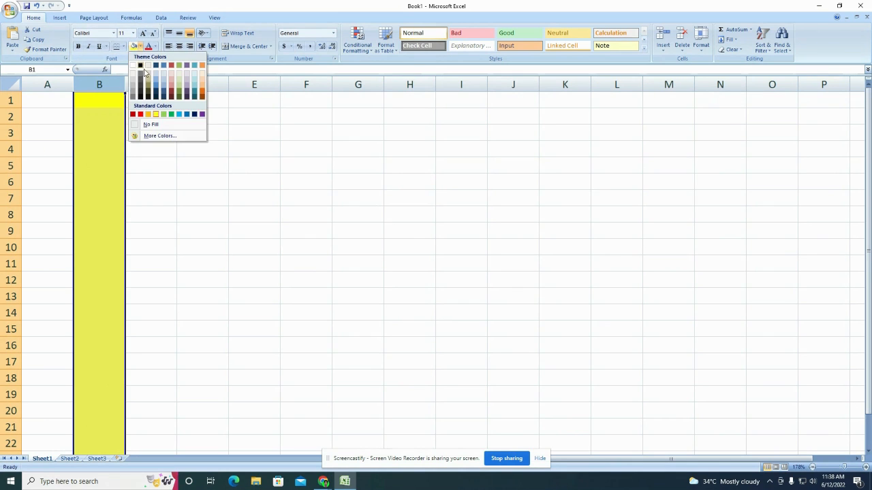
left_click(140, 126)
left_click(10, 116)
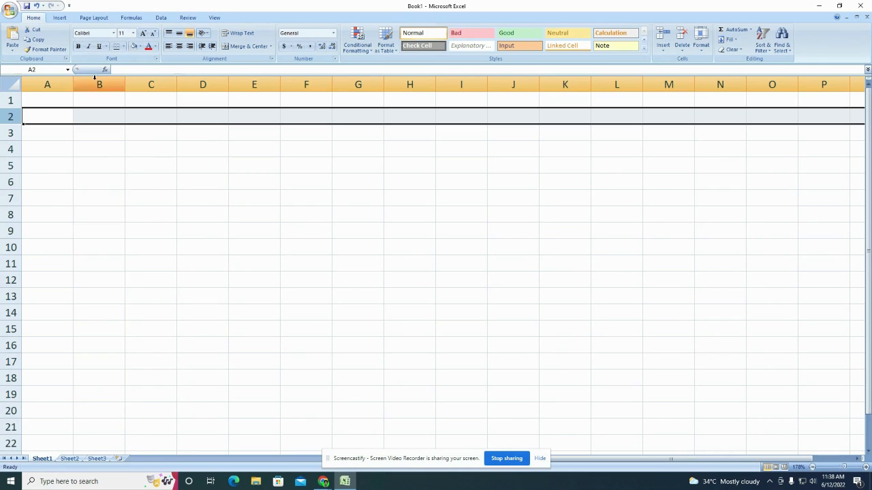
left_click(140, 45)
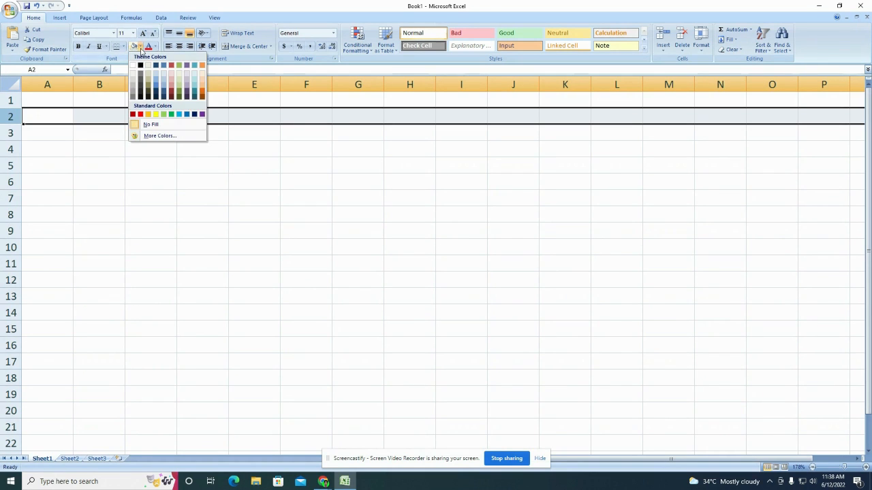
left_click(155, 115)
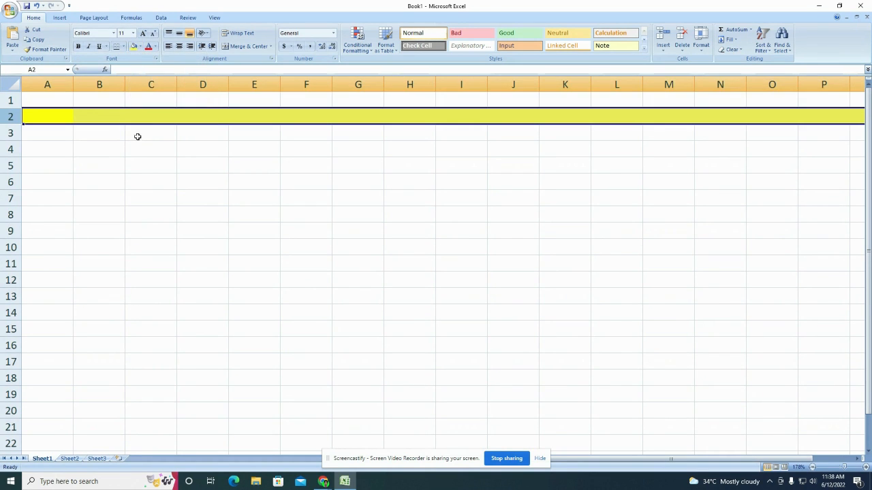
left_click(140, 46)
left_click(143, 125)
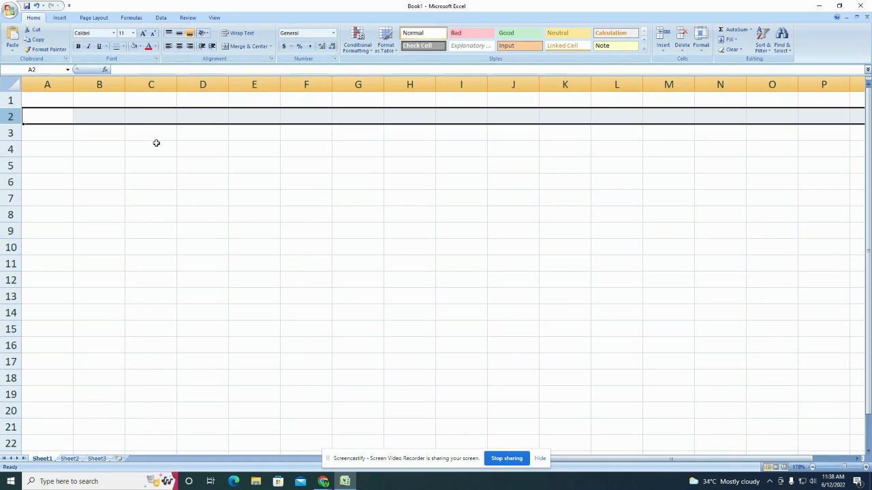
left_click(152, 204)
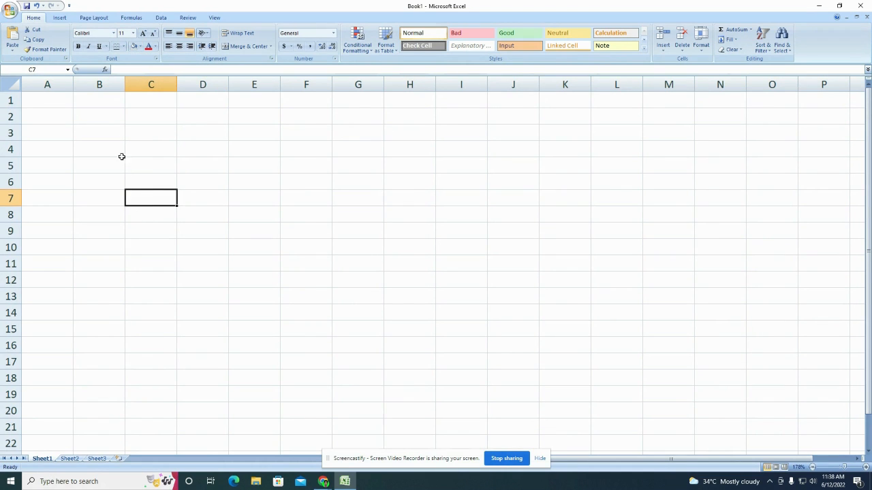
left_click(99, 82)
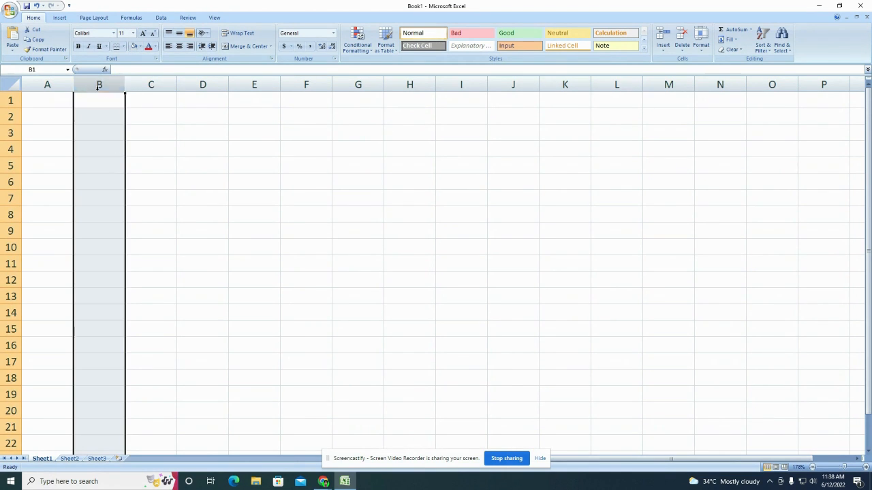
left_click(10, 117)
left_click(89, 122)
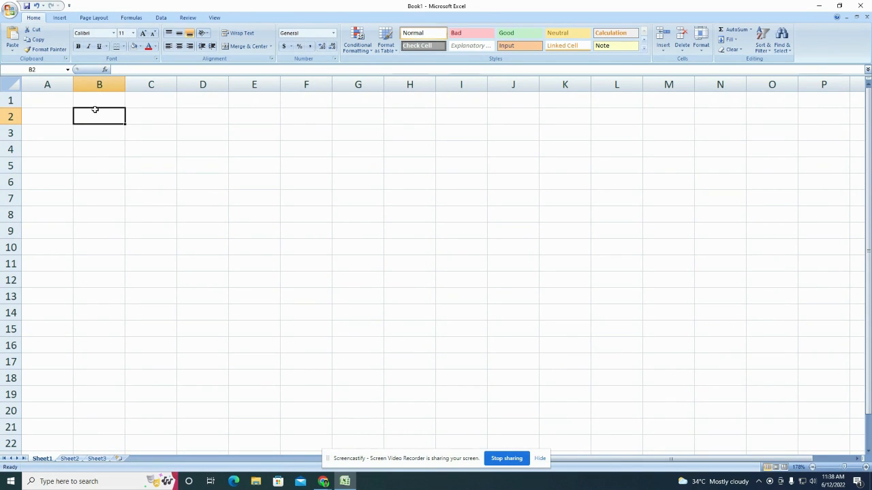
left_click(40, 70)
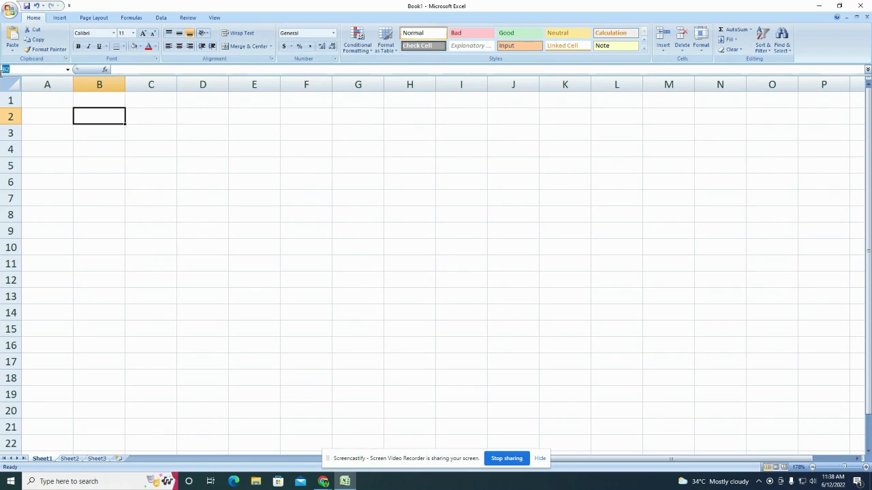
left_click(136, 149)
left_click(87, 117)
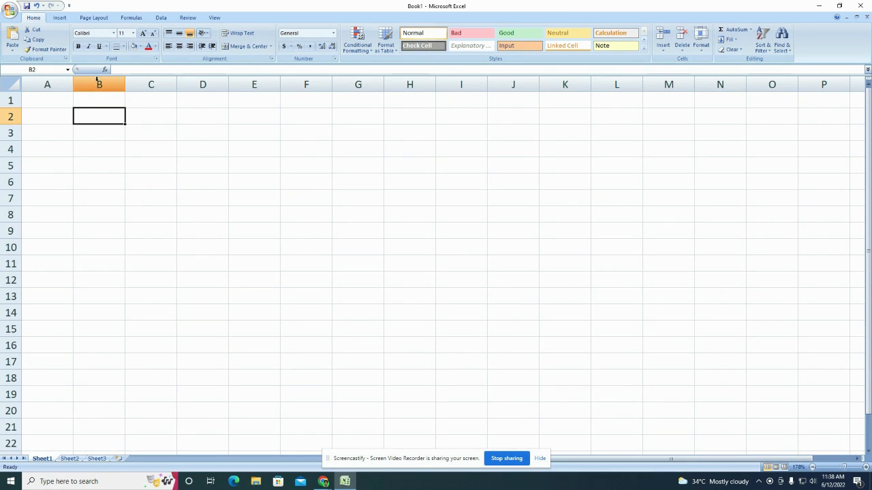
left_click(98, 153)
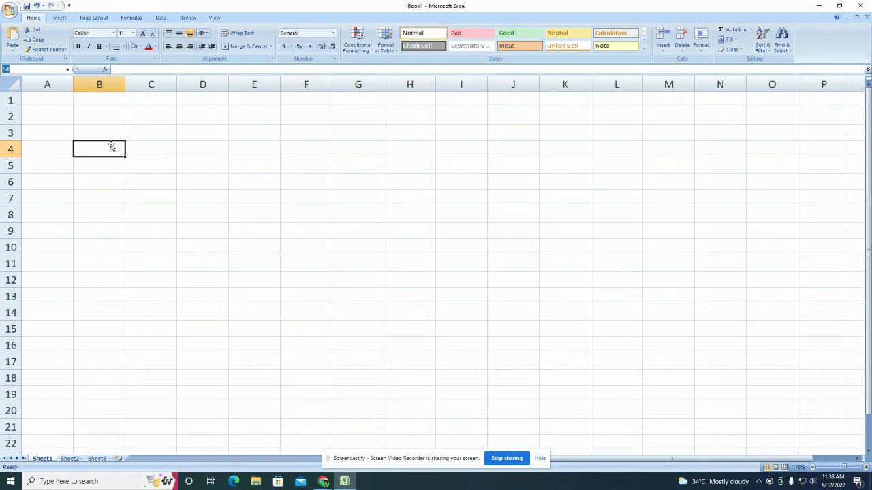
left_click(163, 168)
left_click(41, 71)
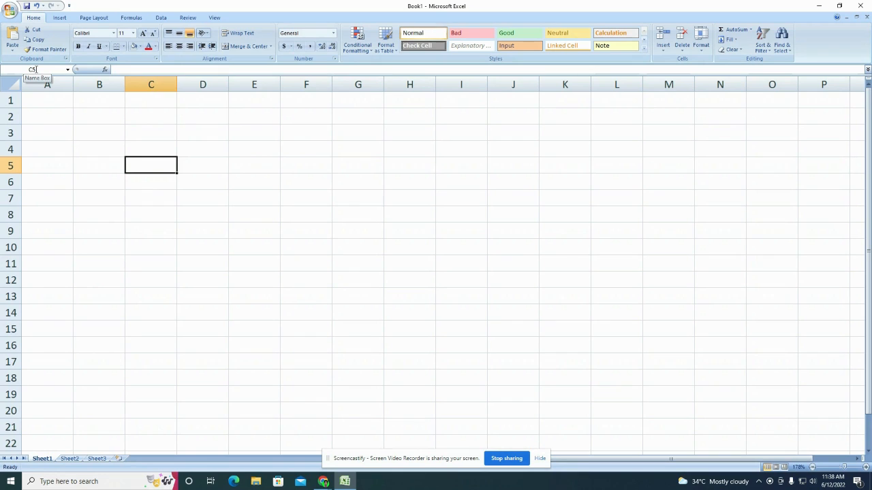
left_click(123, 69)
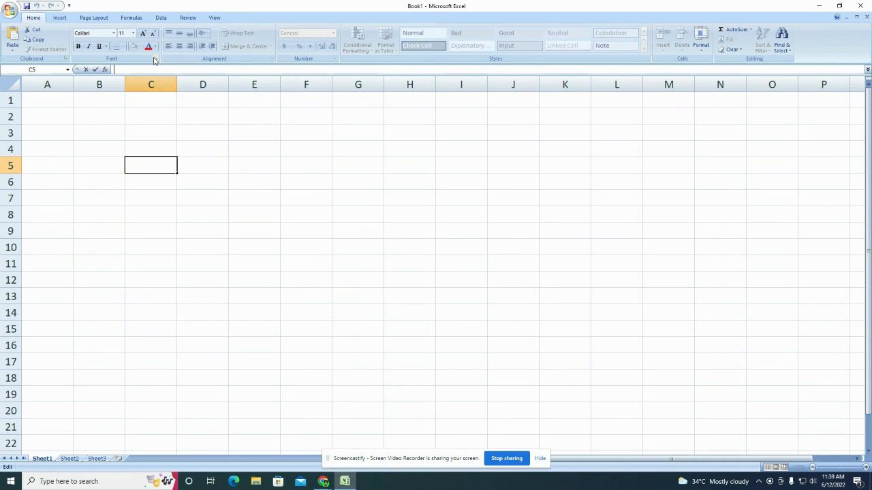
left_click(230, 161)
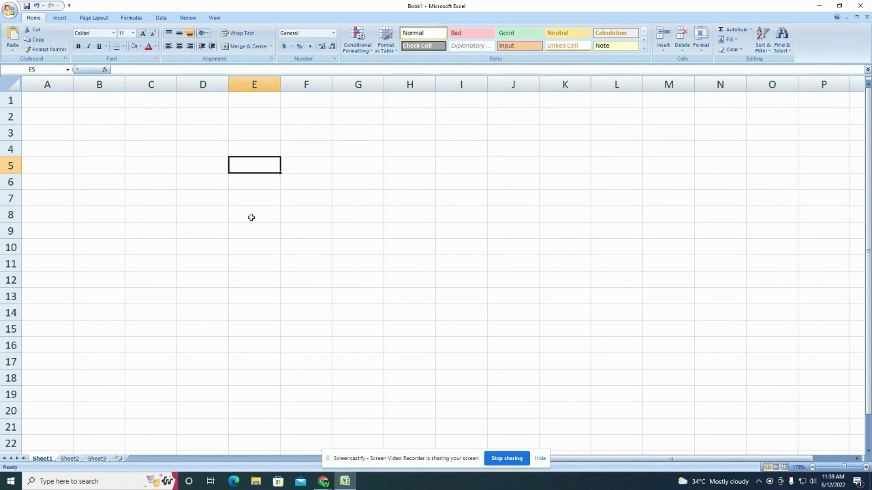
left_click(813, 469)
left_click(812, 469)
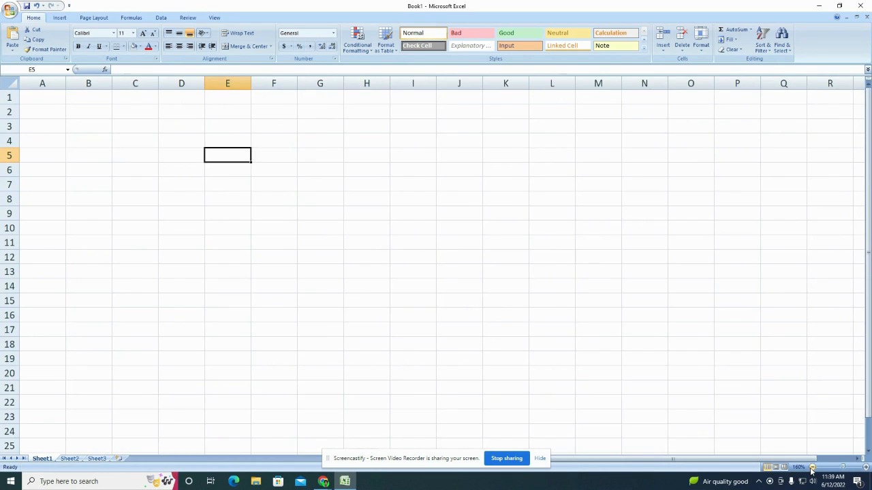
left_click(812, 469)
left_click(812, 470)
left_click(811, 470)
left_click(812, 470)
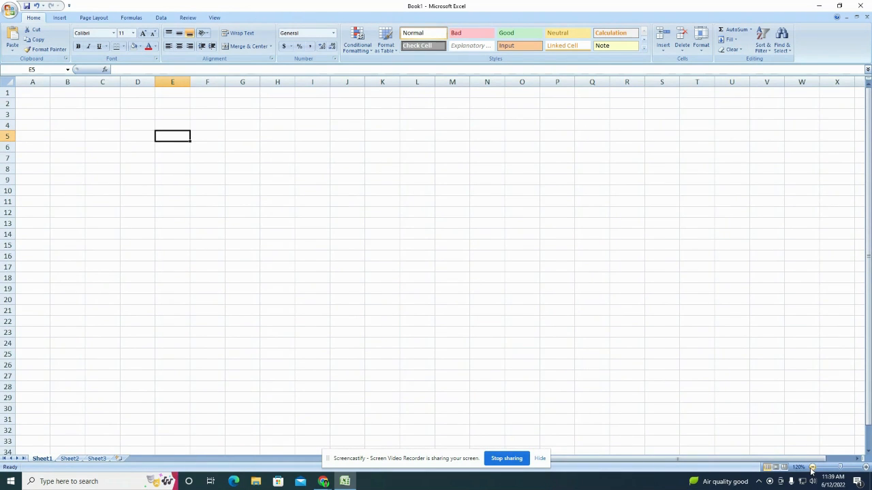
left_click(812, 469)
left_click(812, 469)
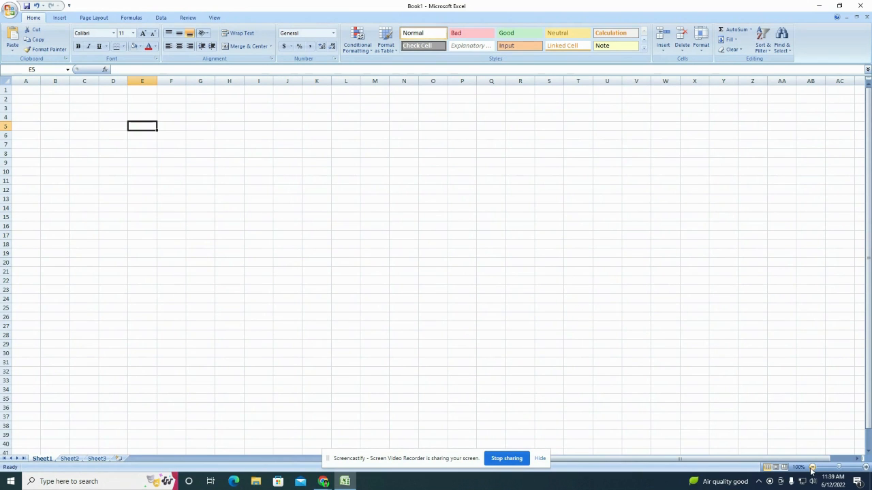
left_click(864, 468)
left_click(864, 468)
left_click(865, 468)
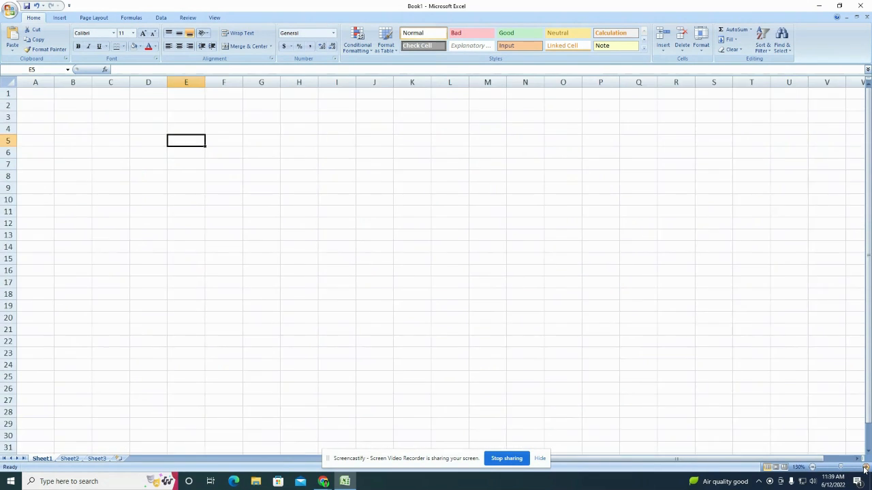
left_click(864, 468)
left_click(864, 468)
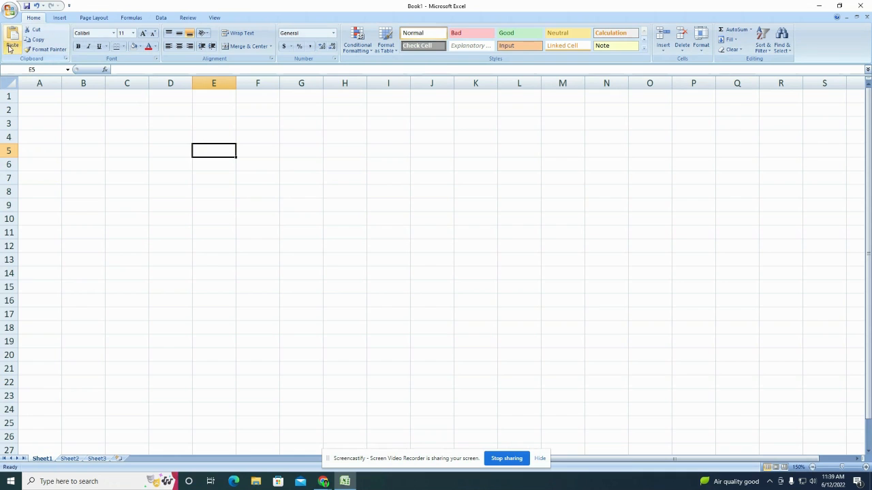
Step: Enter a first name in B2 and another first name in B3
left_click(131, 126)
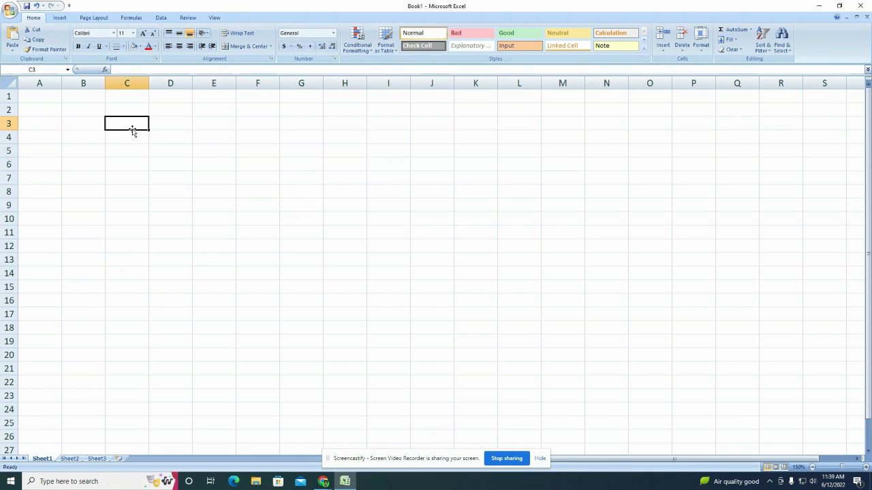
left_click(79, 111)
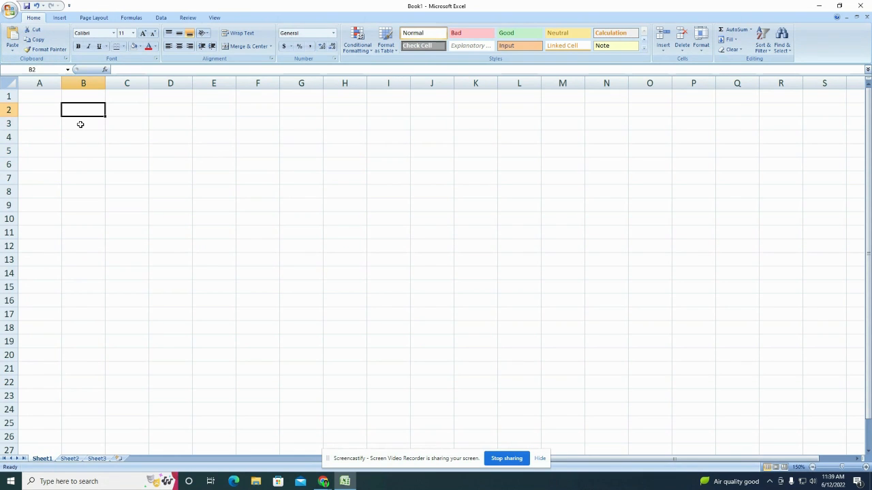
type("Biplob")
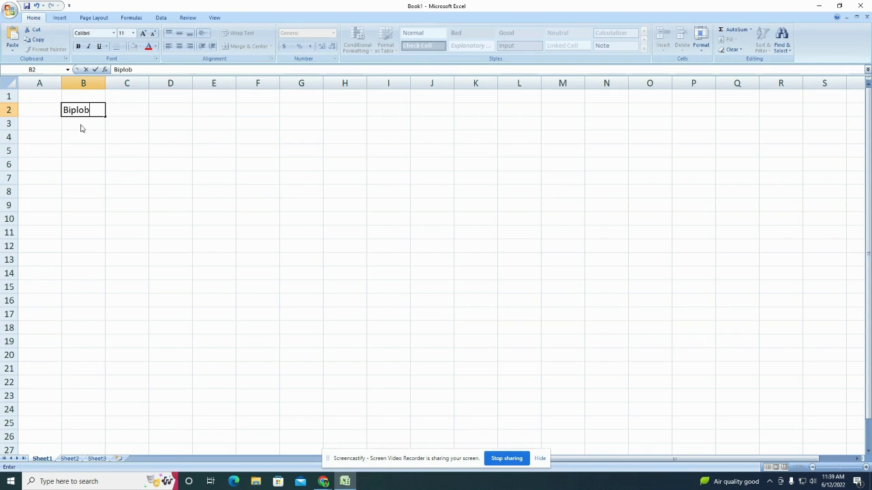
left_click(81, 128)
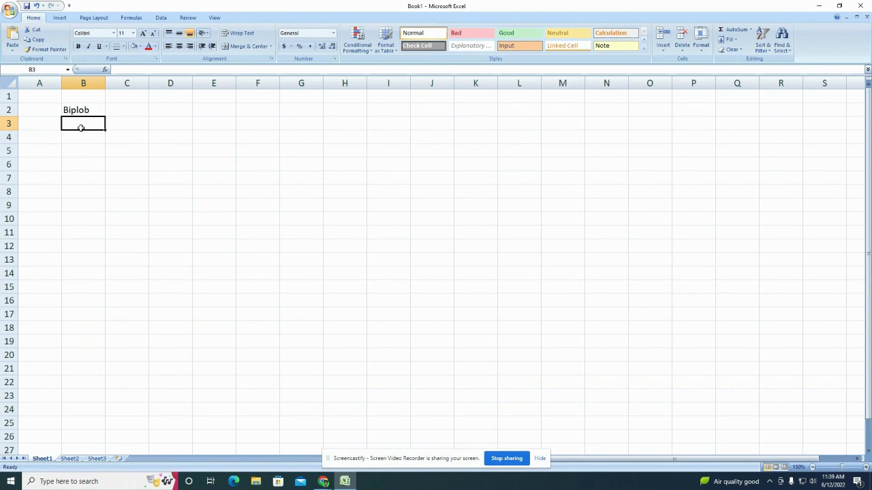
type("Raja")
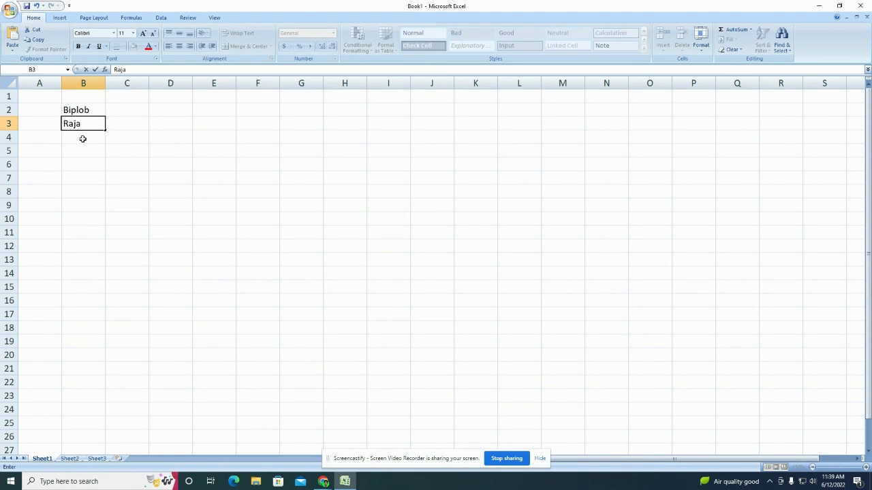
left_click(88, 150)
Step: Fill B3's name down through B6, then replace B4 with a different name
left_click(91, 125)
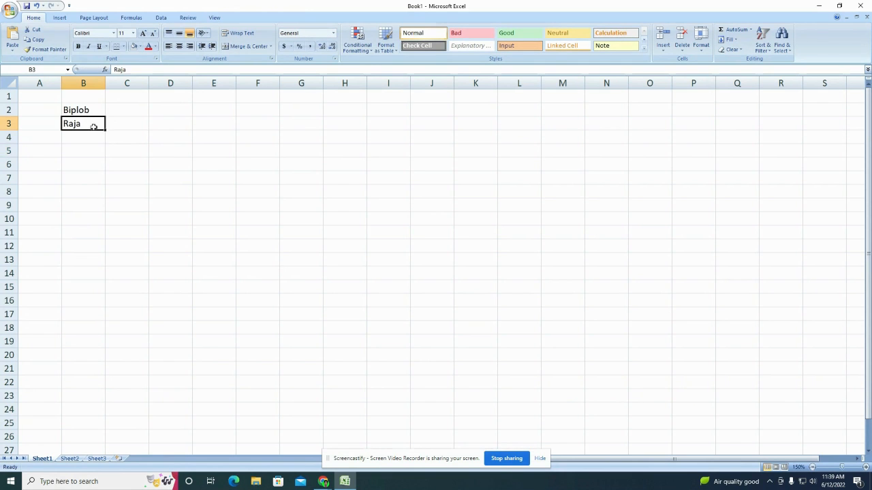
left_click_drag(105, 130, 94, 175)
left_click(87, 139)
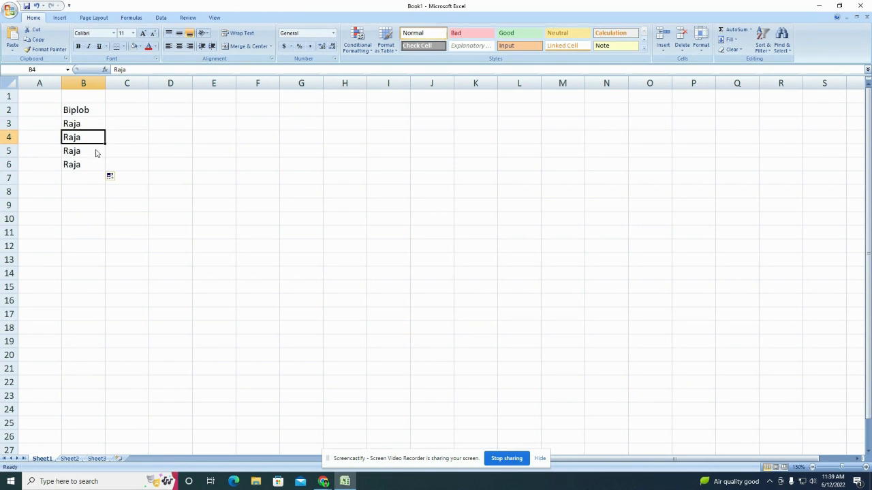
key("BackSpace")
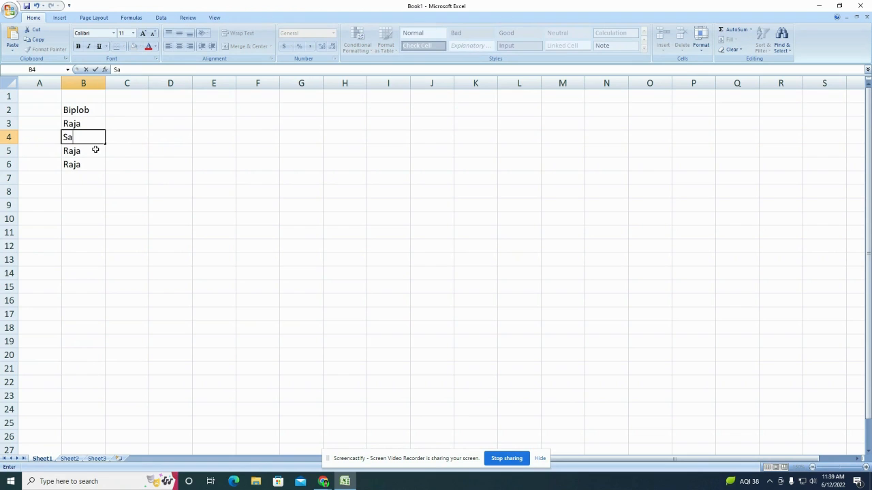
type("Samiran")
left_click(96, 153)
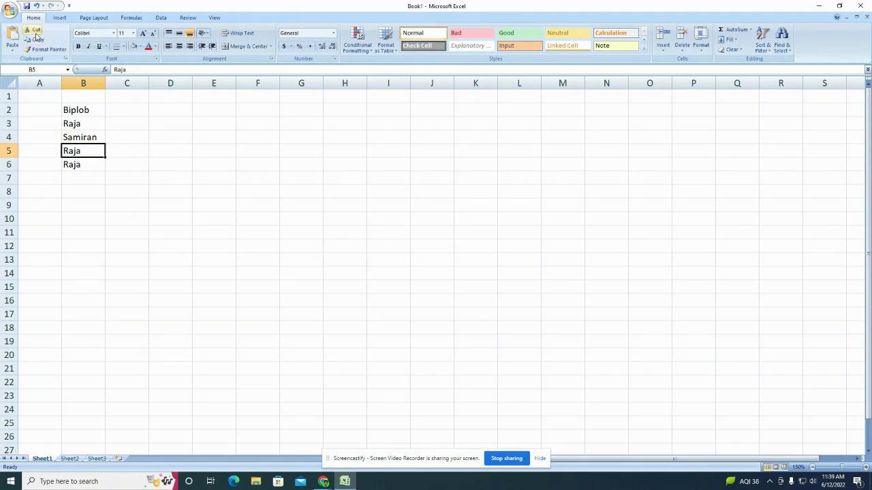
left_click(82, 111)
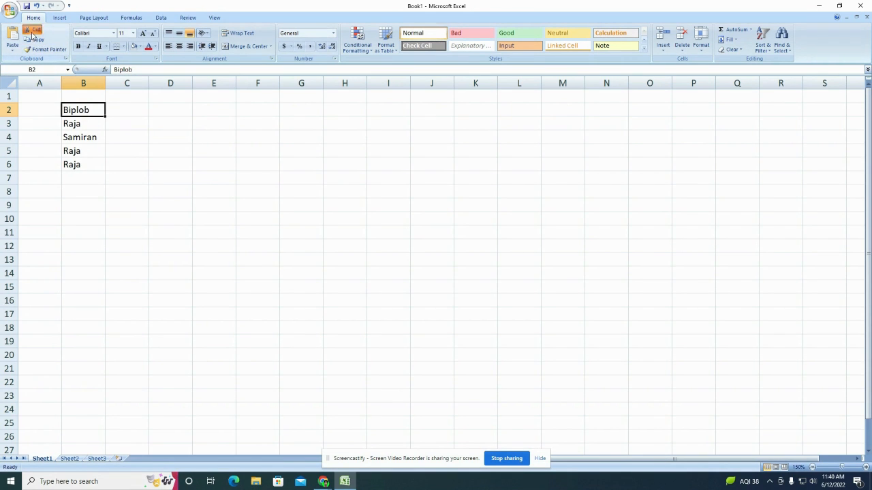
Step: Cut the name from B2 and paste it into D2, with one undo and redo along the way
key("ctrl+x")
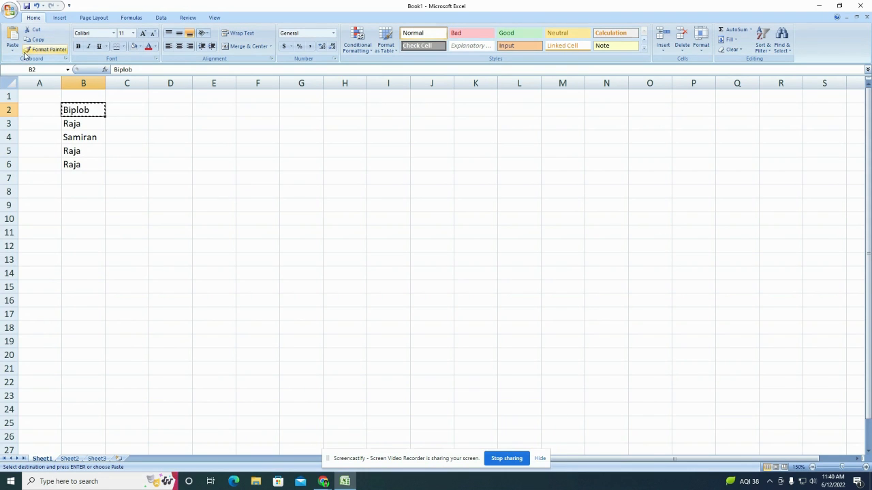
left_click(168, 109)
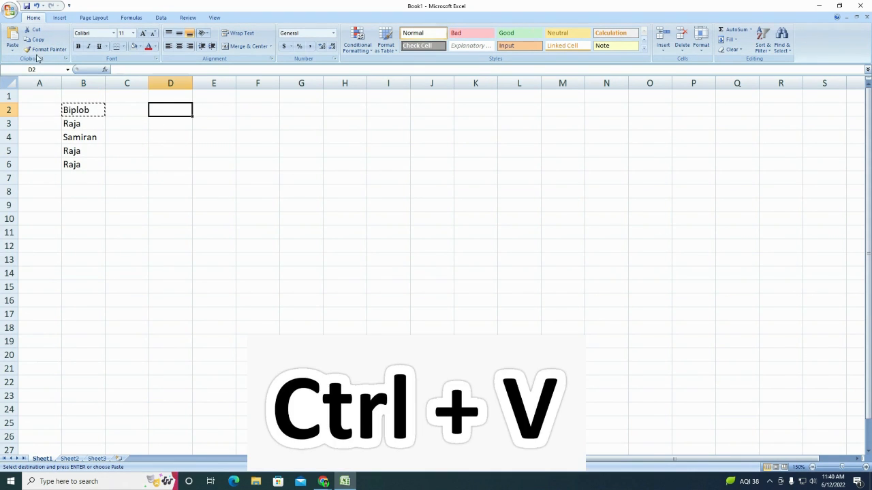
left_click(11, 41)
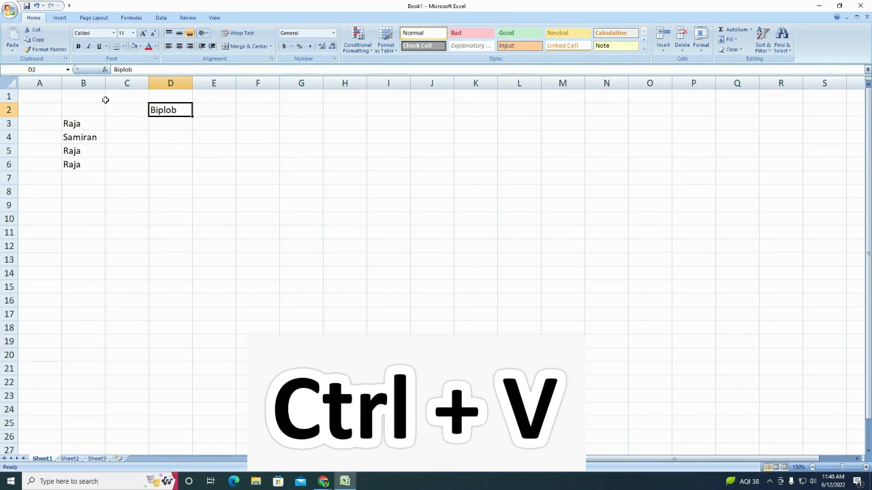
key("ctrl+z")
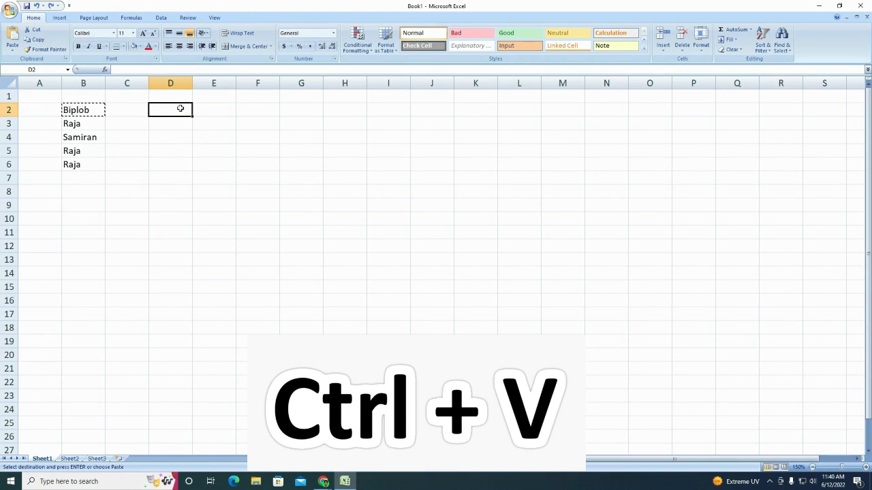
key("ctrl+v")
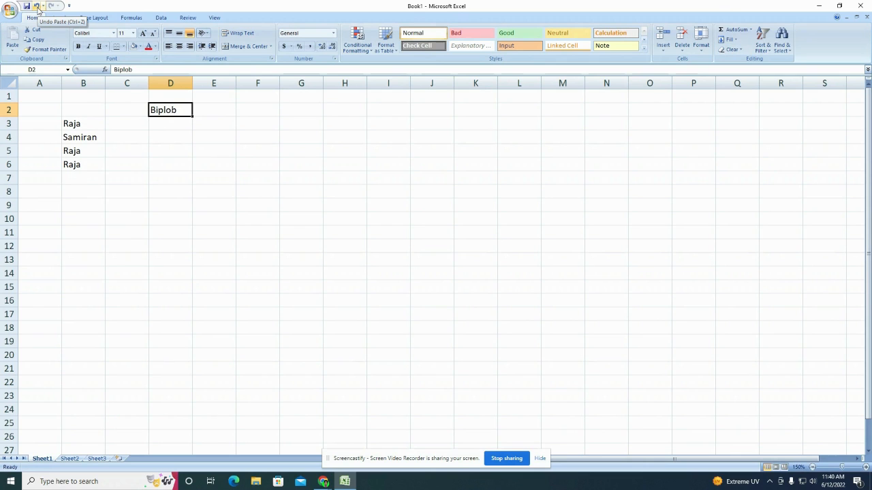
Step: Undo, redo, then undo the D2 paste again so the name returns to B2
key("ctrl+z")
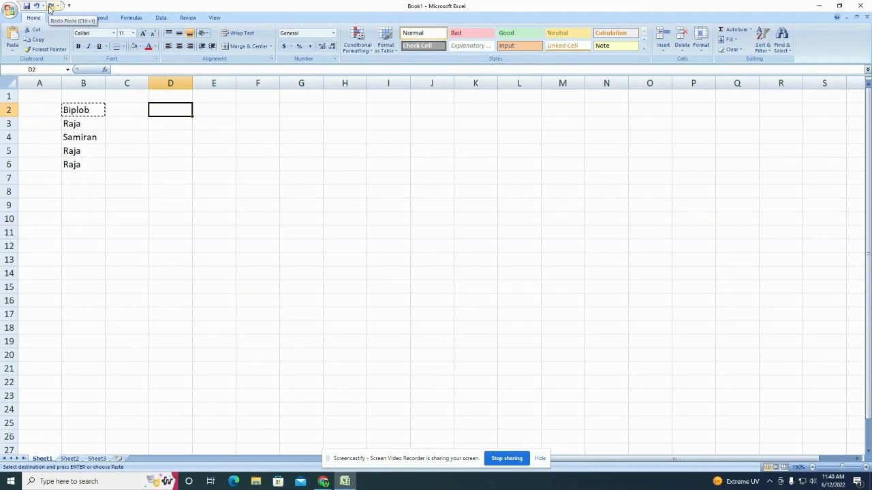
key("ctrl+y")
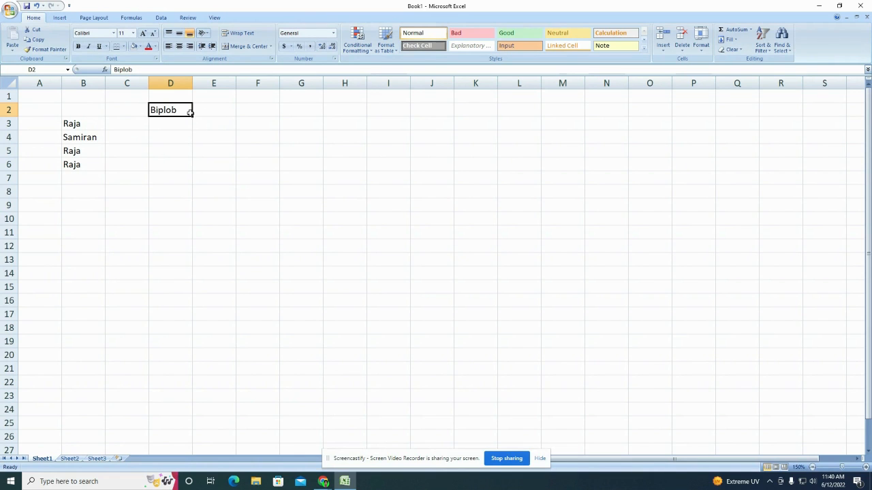
key("ctrl+z")
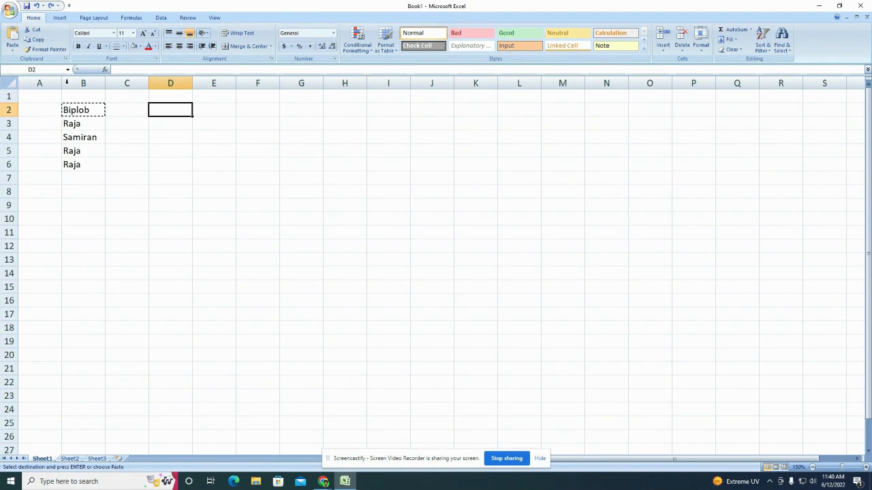
left_click(138, 128)
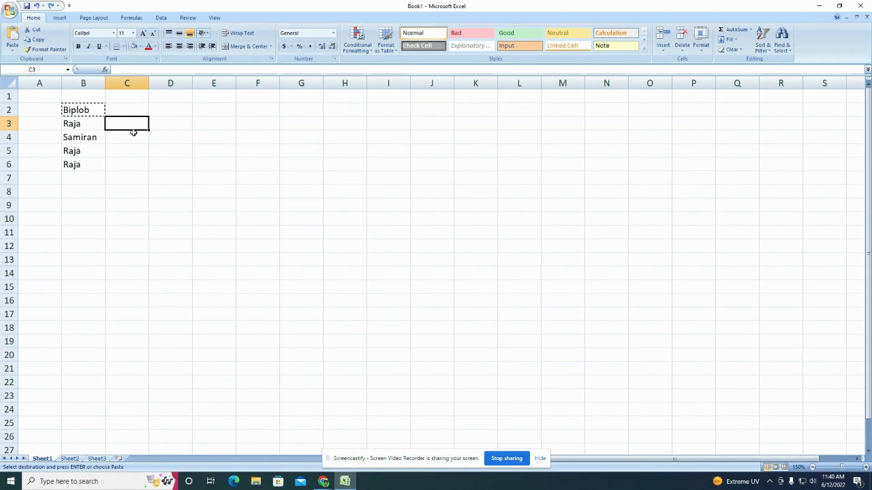
left_click(13, 53)
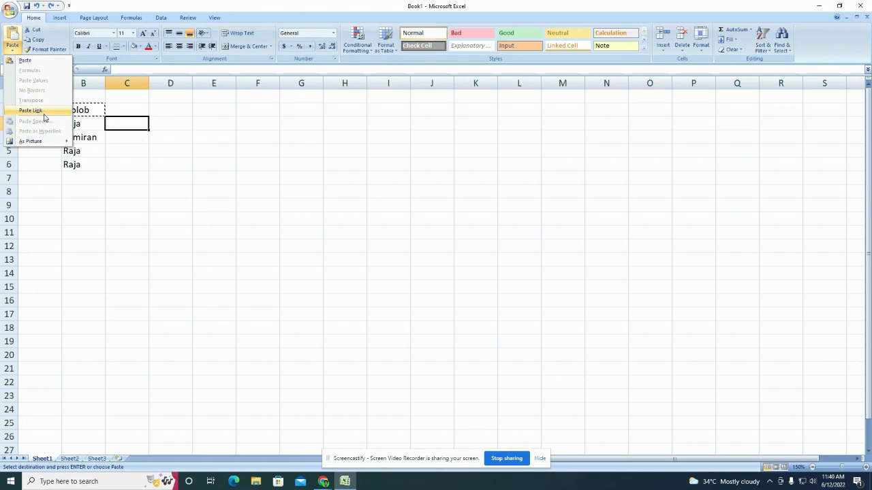
Step: Apply All Borders to cell B2 and copy the bordered cell
left_click(154, 130)
left_click(95, 110)
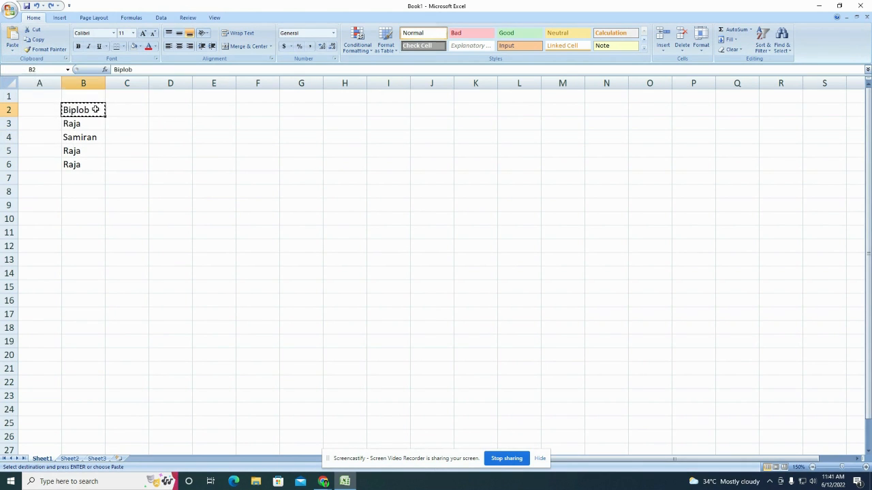
left_click(123, 47)
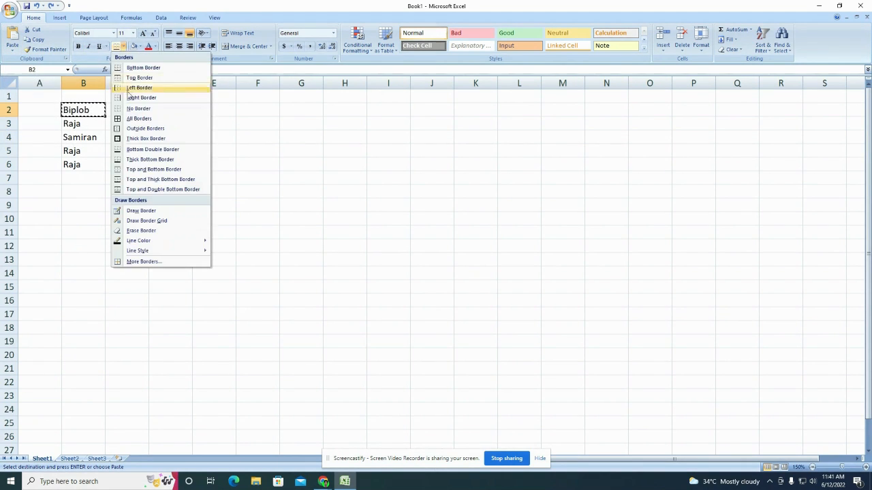
left_click(130, 119)
left_click(122, 138)
left_click(75, 111)
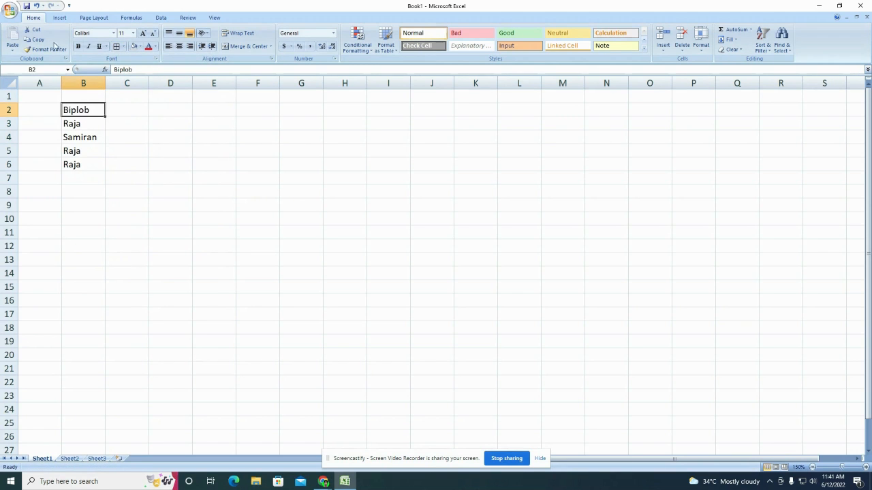
left_click(41, 41)
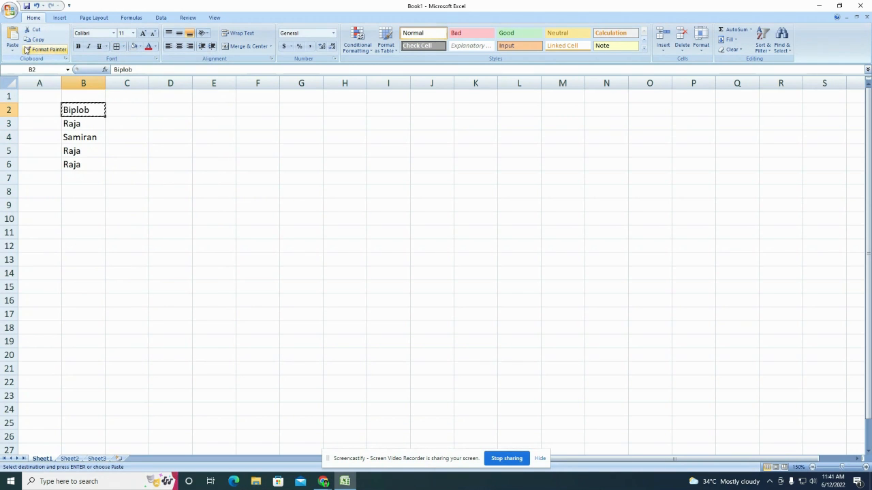
Step: Paste B2 into D2 using Paste No Borders, then delete the pasted entry
left_click(13, 50)
left_click(170, 109)
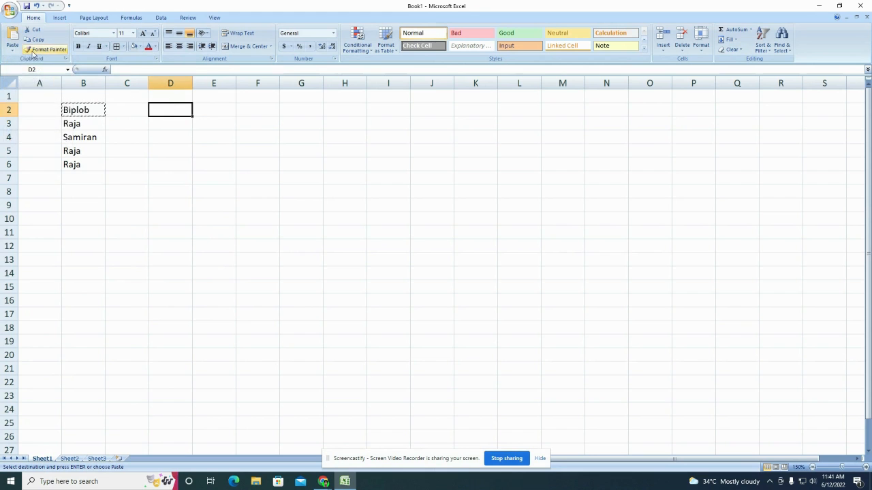
left_click(12, 53)
left_click(32, 88)
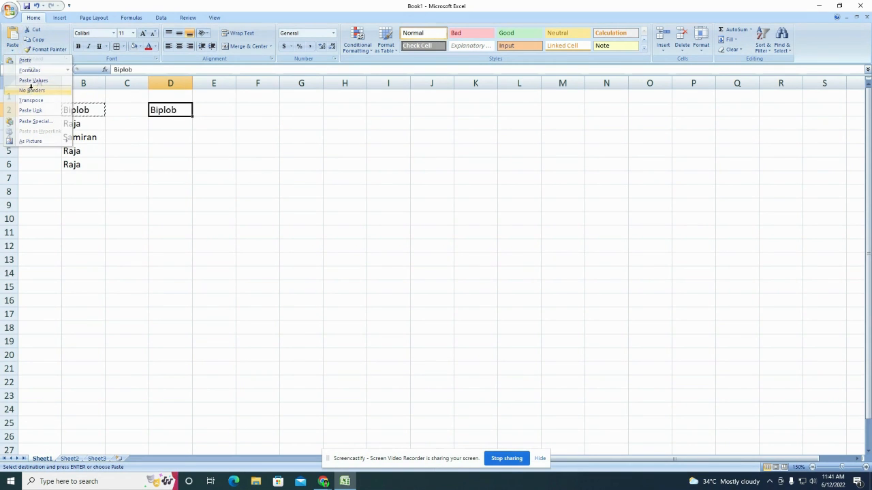
left_click(182, 141)
left_click(170, 110)
left_click(126, 124)
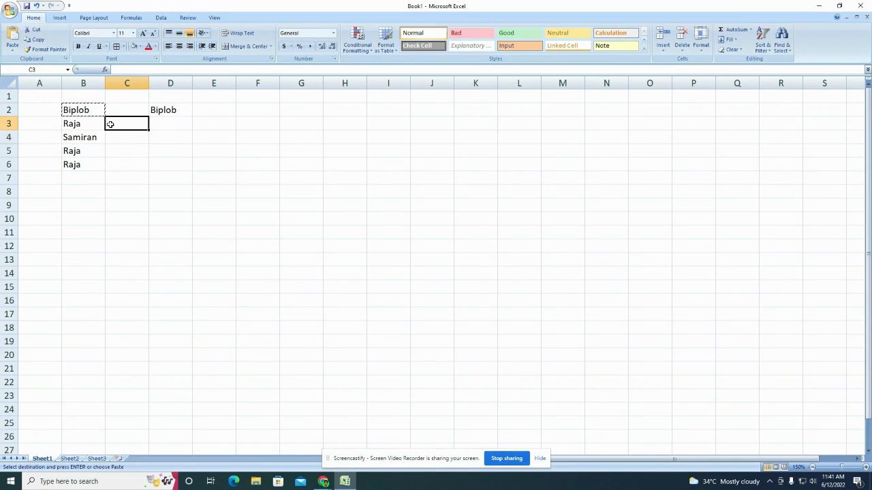
key("Escape")
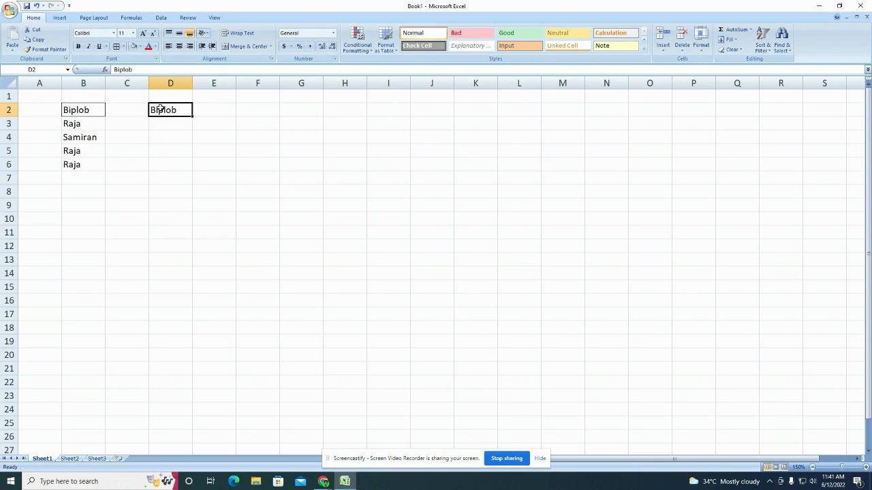
key("Delete")
Step: Copy B2 again and paste it into D2 with its all-sides border
left_click(112, 112)
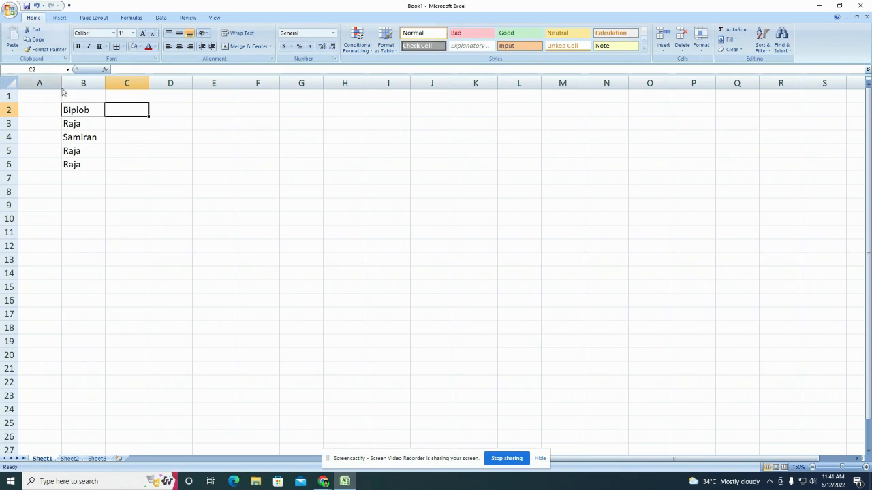
left_click(81, 110)
left_click(34, 39)
left_click(177, 108)
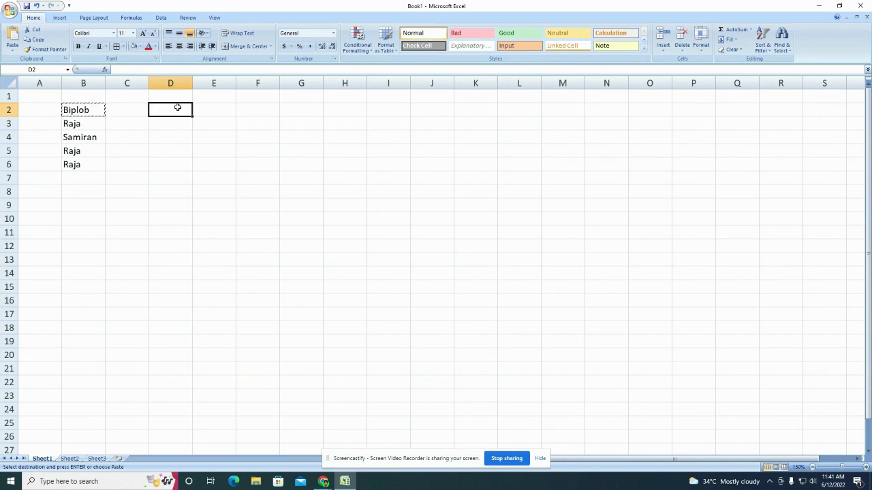
key("ctrl+v")
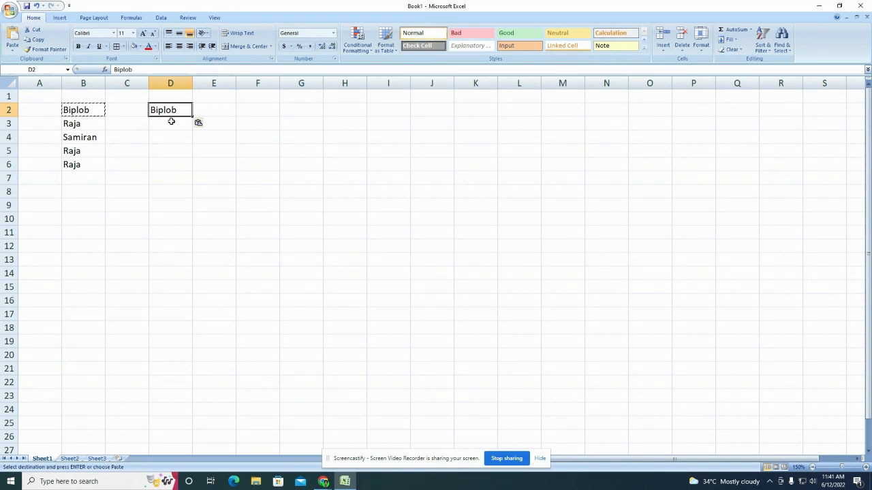
left_click(173, 134)
key("Escape")
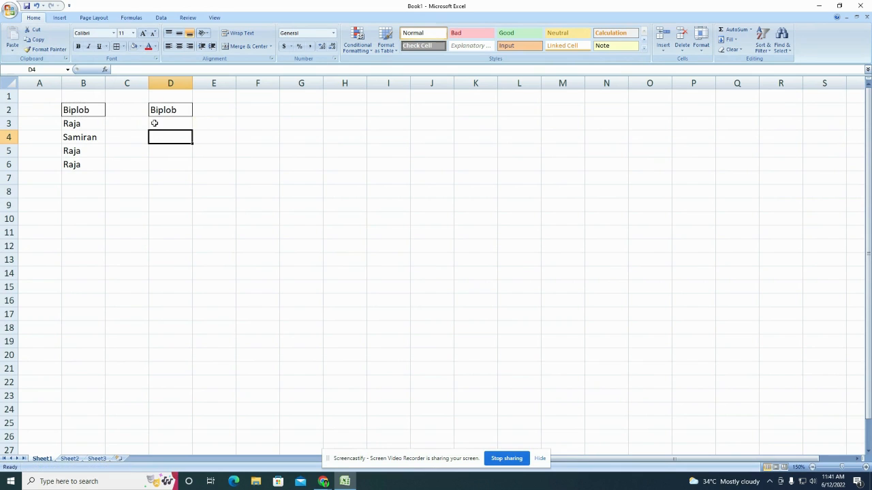
Step: Clear the text from D2 so only the border remains
left_click(84, 110)
left_click(162, 112)
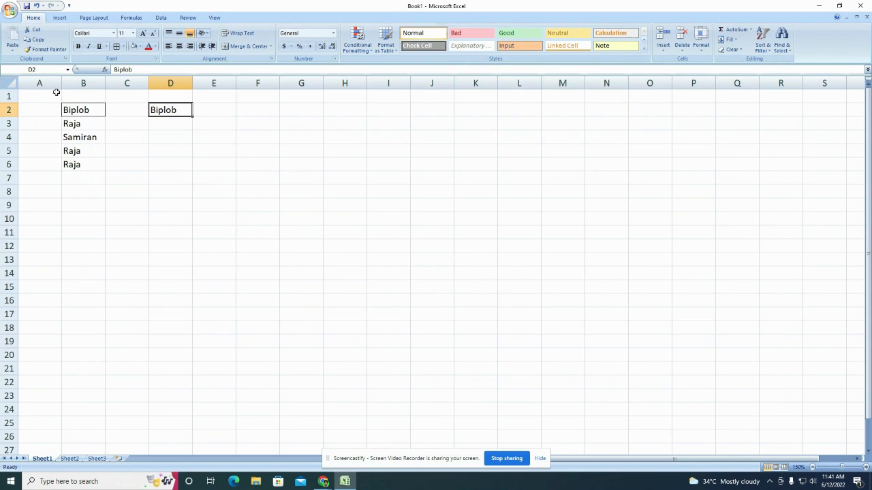
left_click_drag(60, 98, 183, 158)
left_click(238, 135)
left_click(163, 110)
key("Delete")
left_click(185, 132)
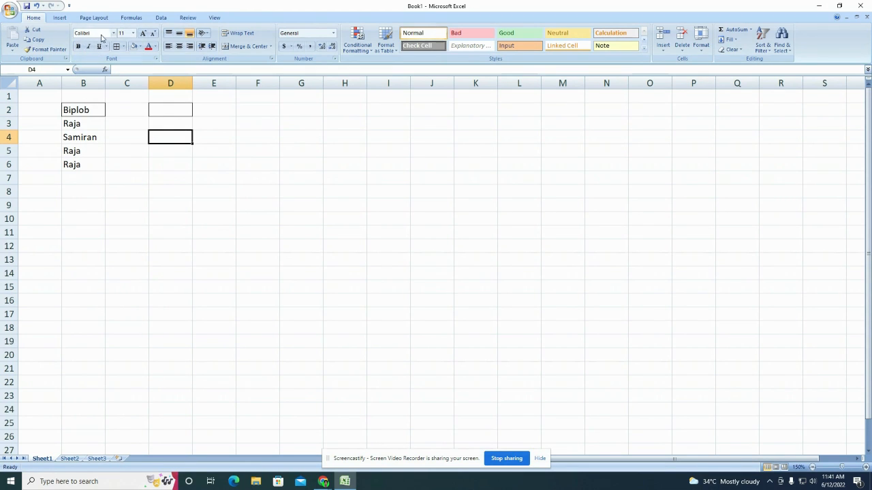
Step: Set the names in B2:B6 to Arial Black, then switch them back to Calibri
left_click_drag(88, 111, 87, 170)
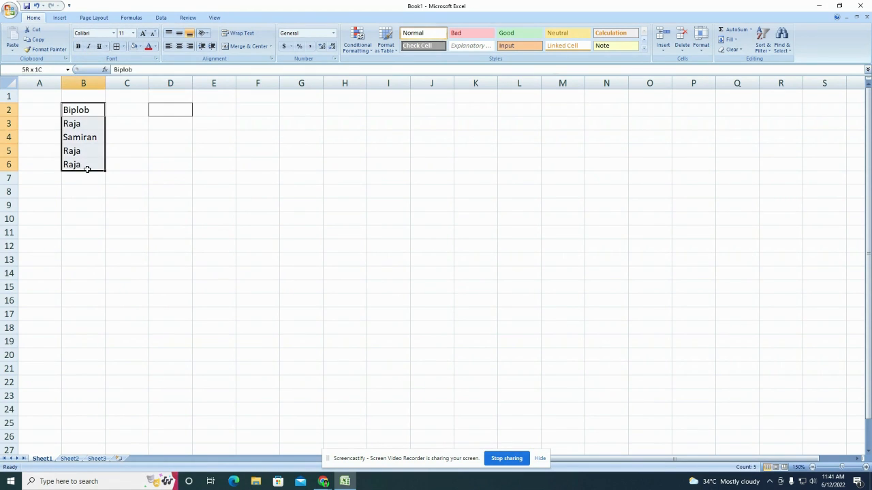
left_click(113, 33)
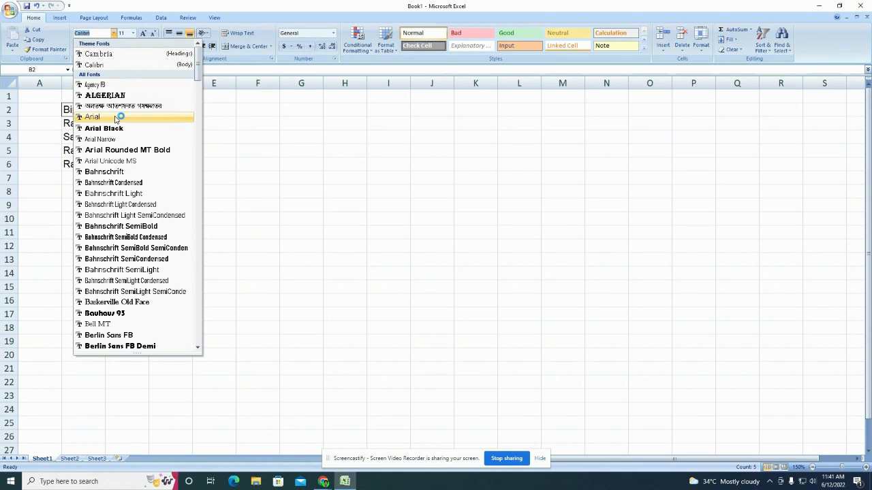
left_click(112, 126)
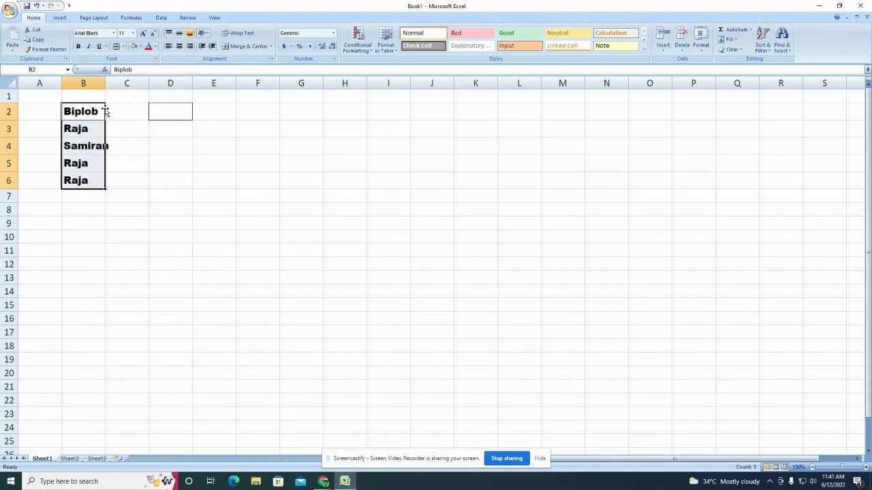
left_click(115, 33)
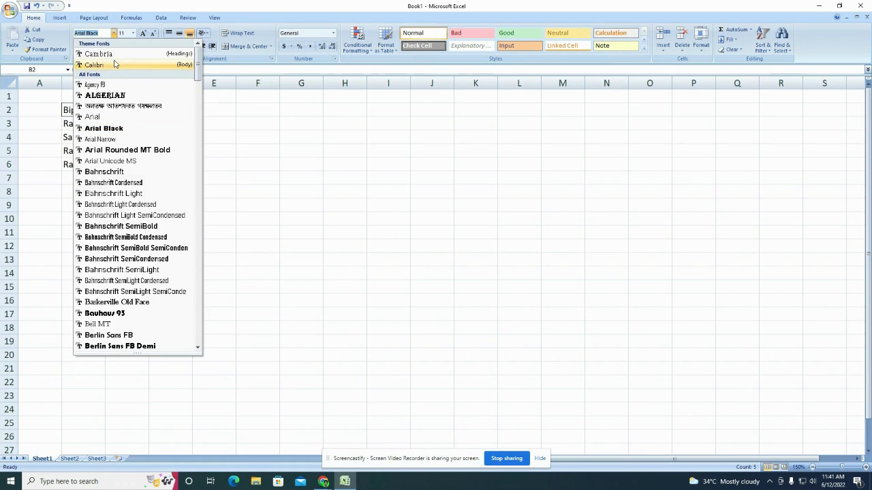
left_click(117, 65)
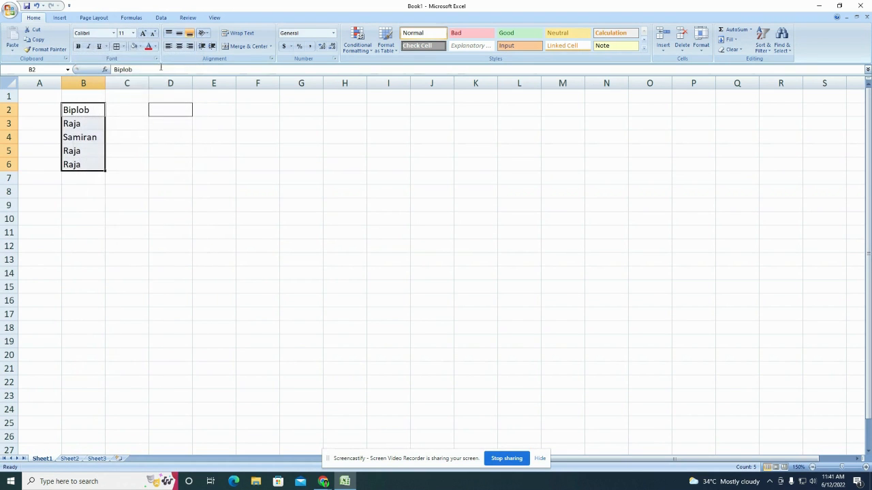
left_click(82, 110)
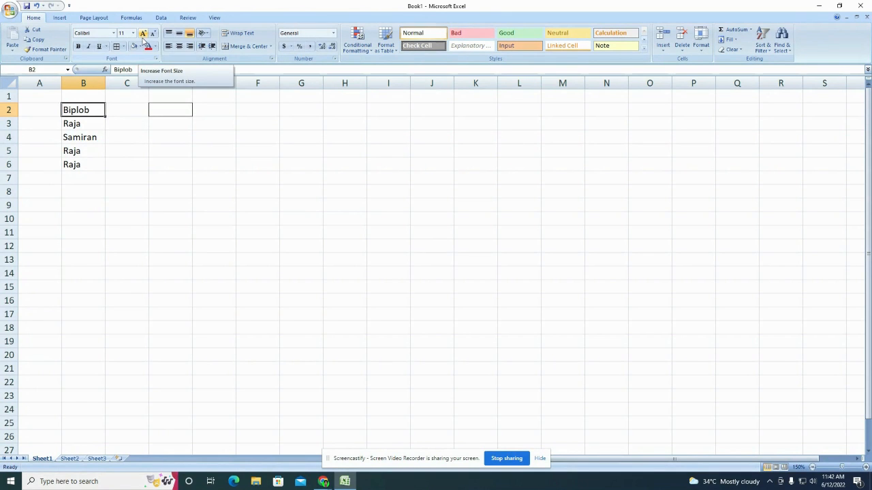
Step: Step the font size of B2, then B2:B6, up to 16 pt and back down to 12 pt
left_click(143, 34)
left_click(143, 34)
left_click(143, 34)
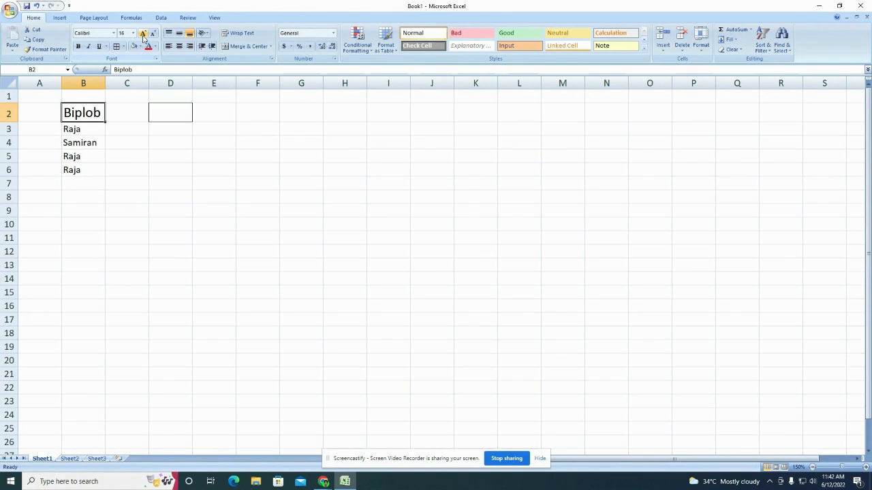
left_click(153, 33)
left_click(153, 33)
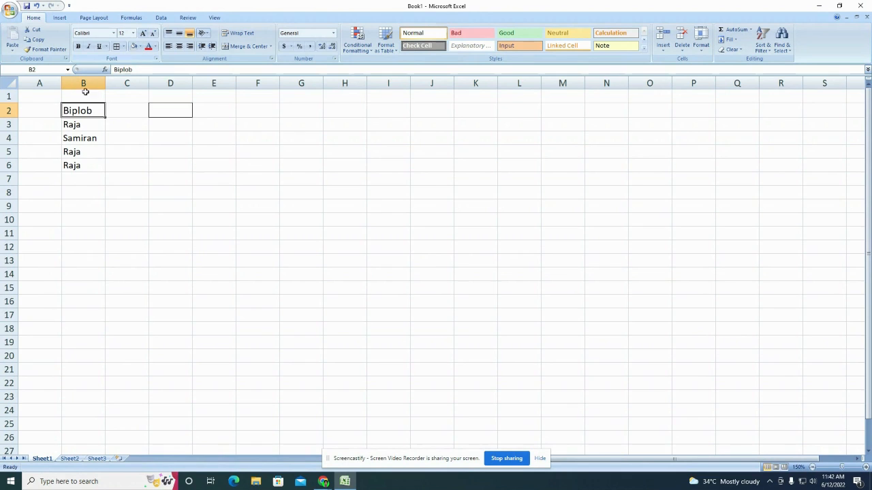
left_click_drag(80, 113, 80, 163)
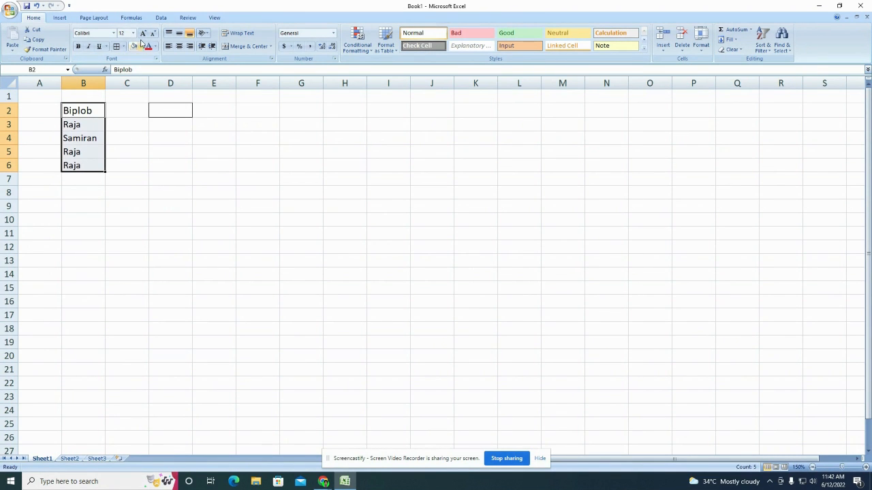
left_click(143, 34)
left_click(143, 34)
left_click(153, 33)
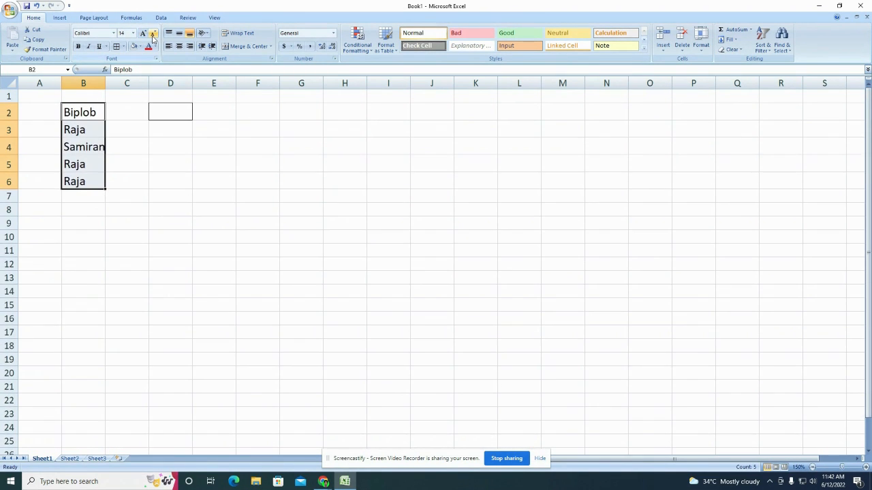
left_click(153, 35)
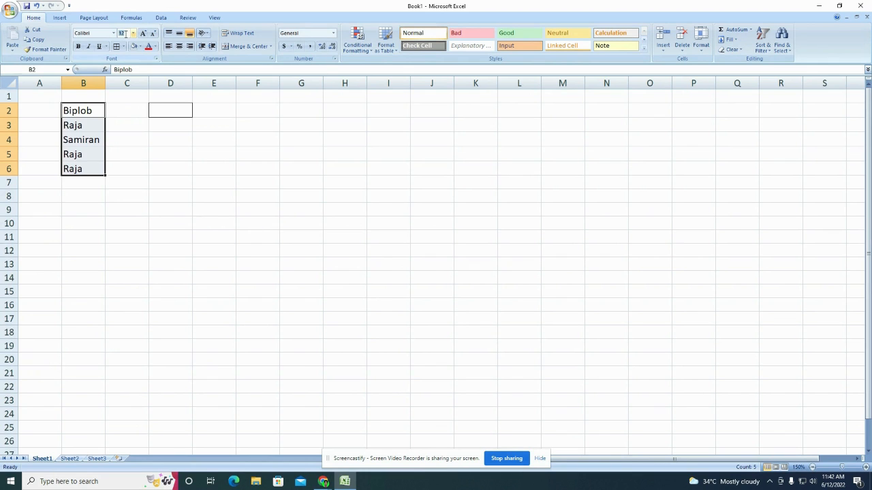
Step: Set the names in B2:B6 to 40 pt, then undo that size change
type("40")
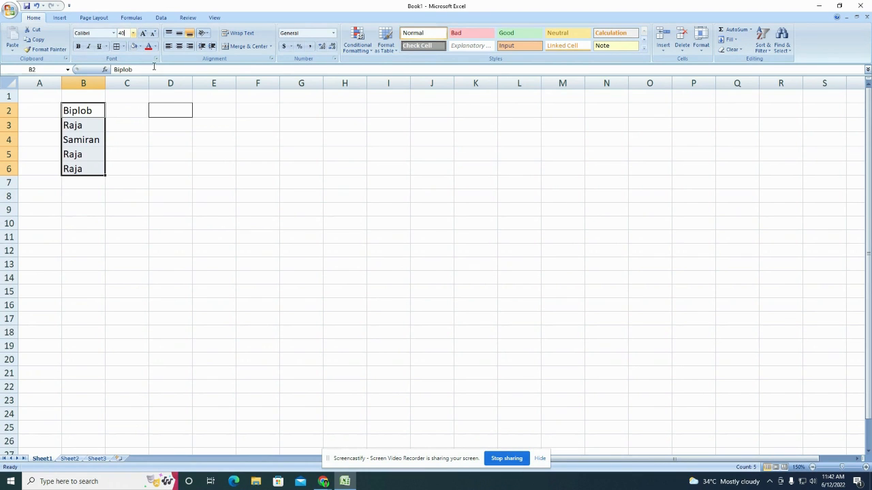
key("Return")
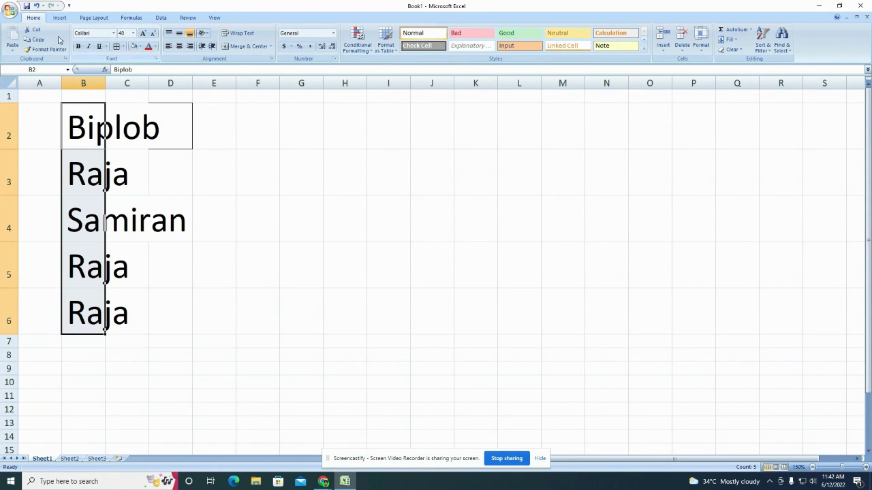
left_click(37, 6)
left_click(146, 170)
left_click(214, 154)
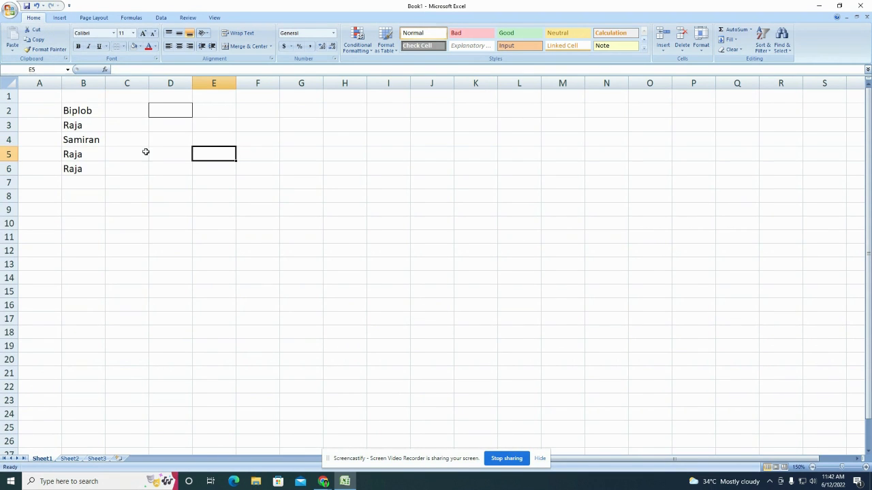
left_click(94, 109)
left_click(78, 46)
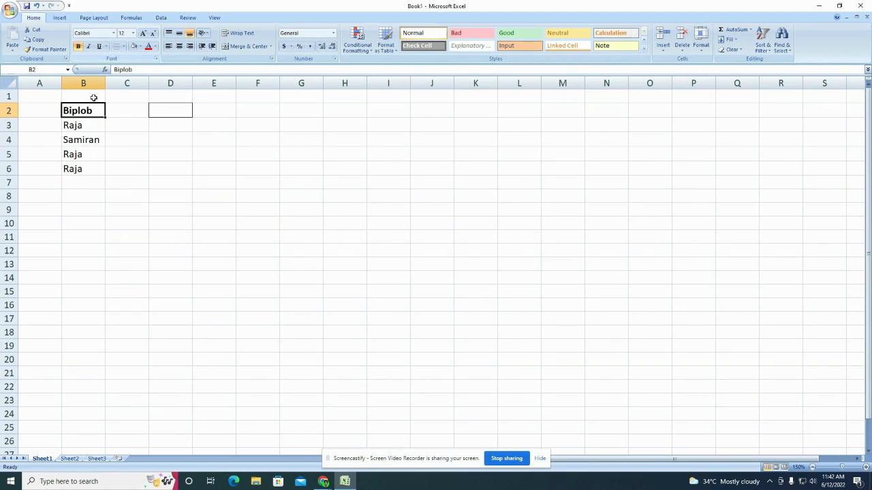
left_click(124, 153)
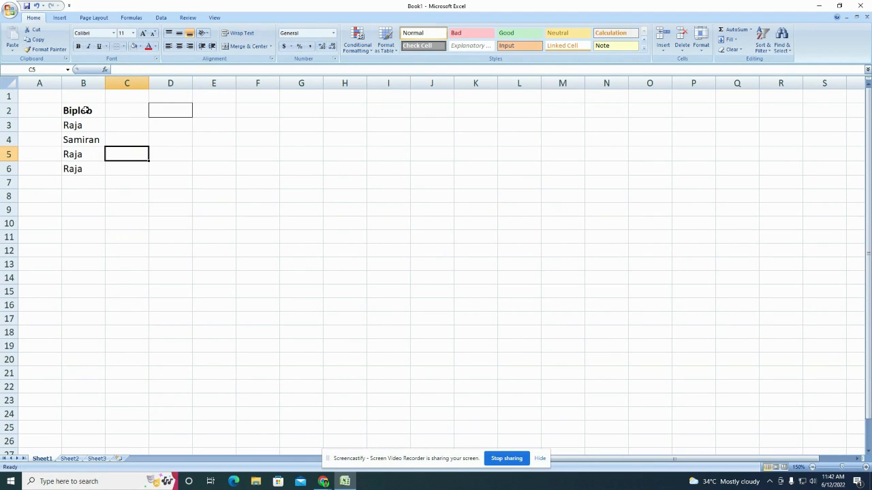
left_click(86, 110)
key("ctrl+b")
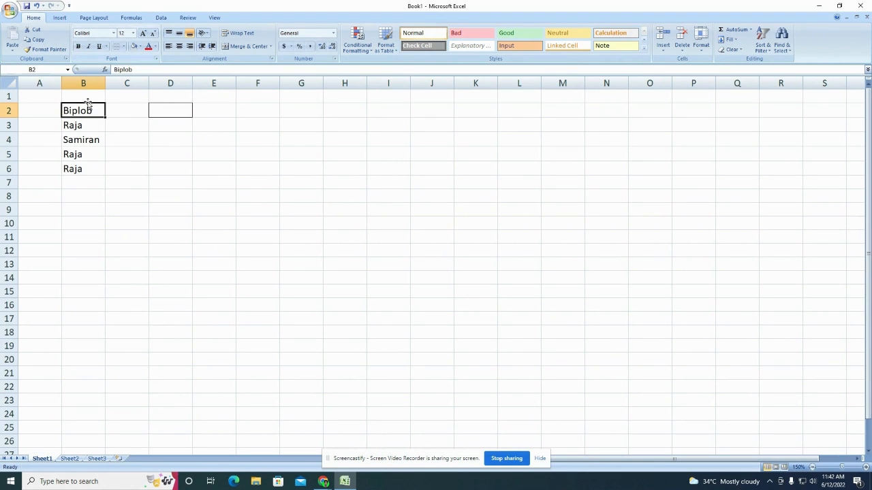
left_click(78, 47)
left_click(79, 46)
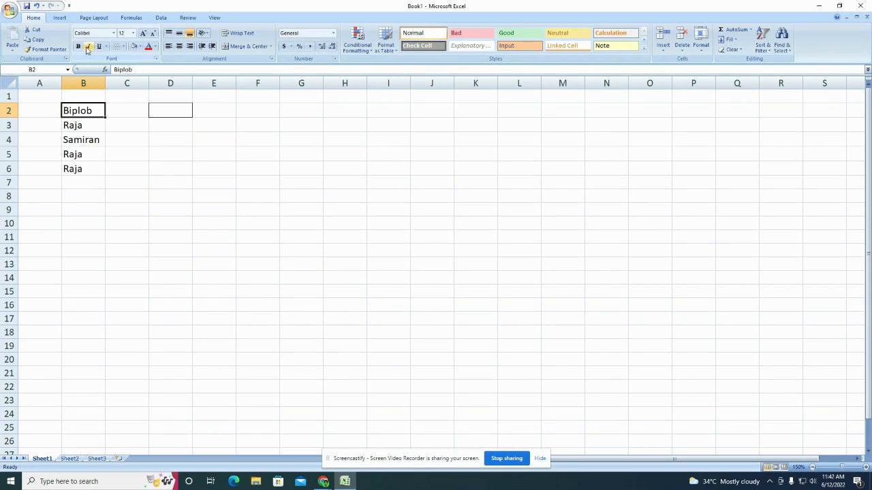
left_click(87, 46)
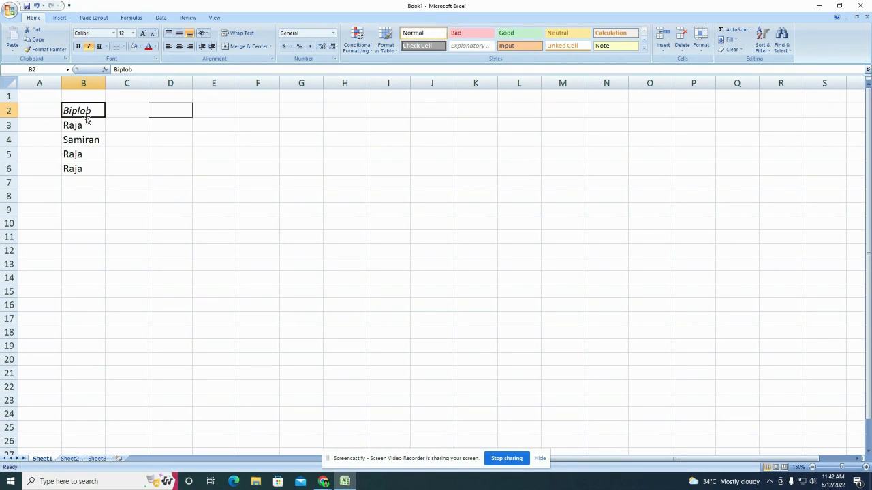
left_click(87, 46)
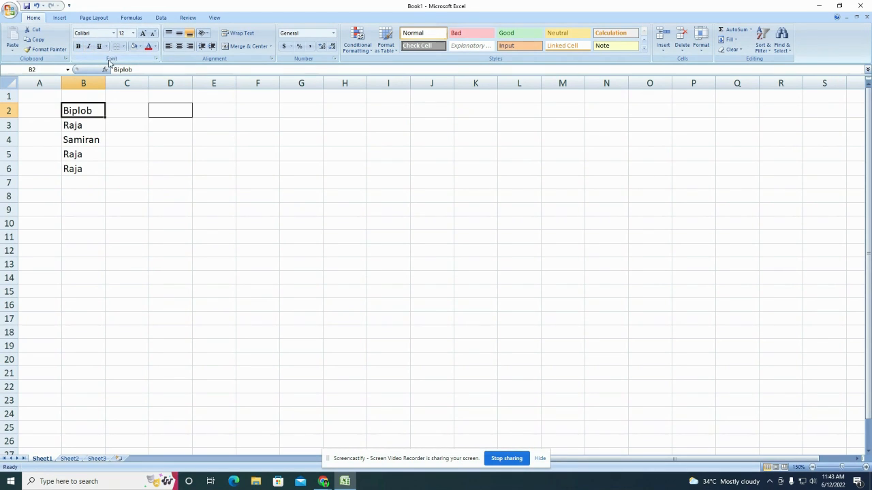
left_click(116, 143)
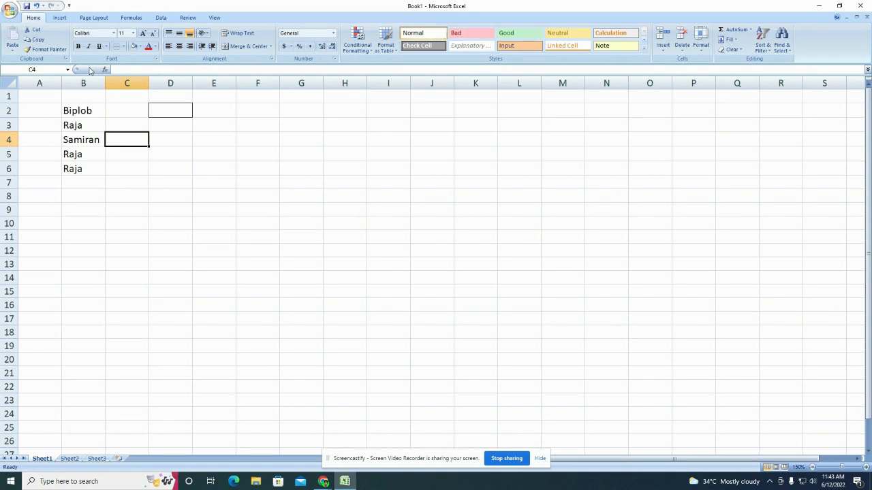
left_click(81, 114)
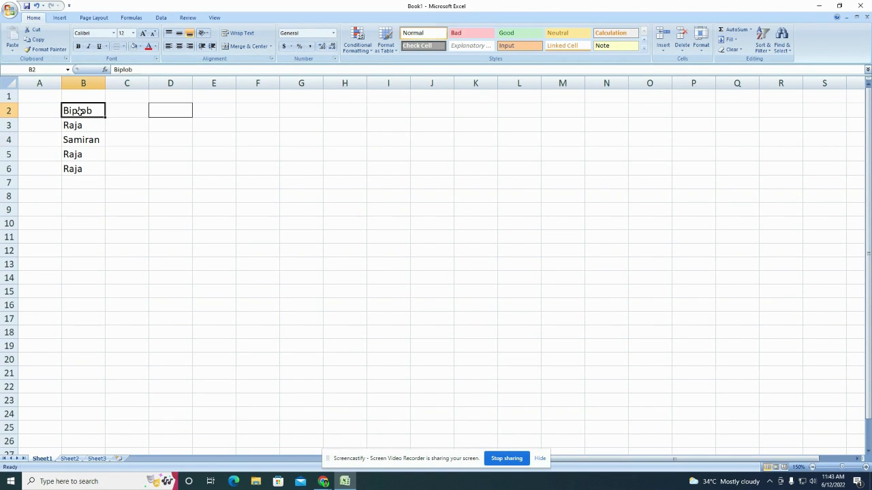
left_click(99, 46)
left_click(136, 155)
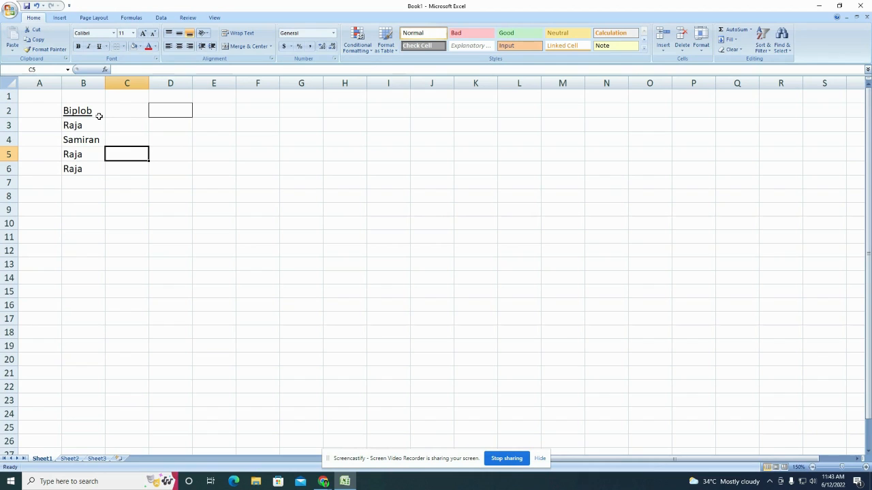
left_click(88, 109)
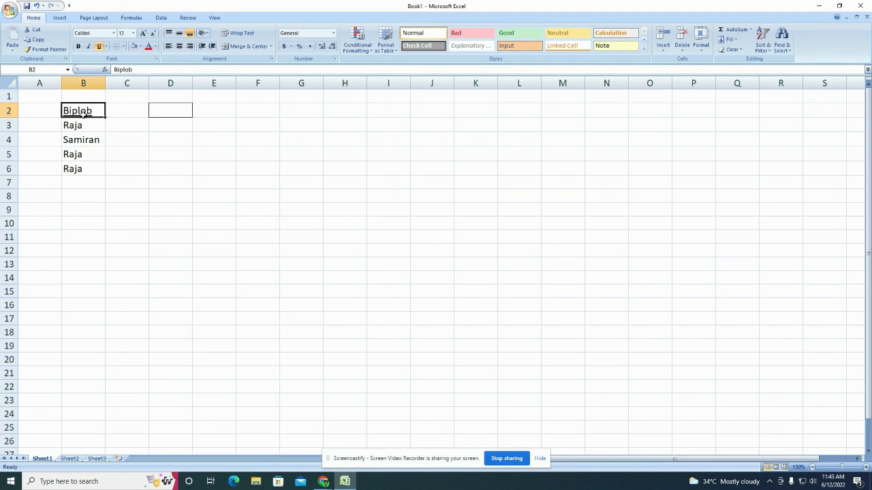
left_click(98, 46)
Step: Zoom the sheet to 226% and give the name in B2 a double underline
left_click(847, 467)
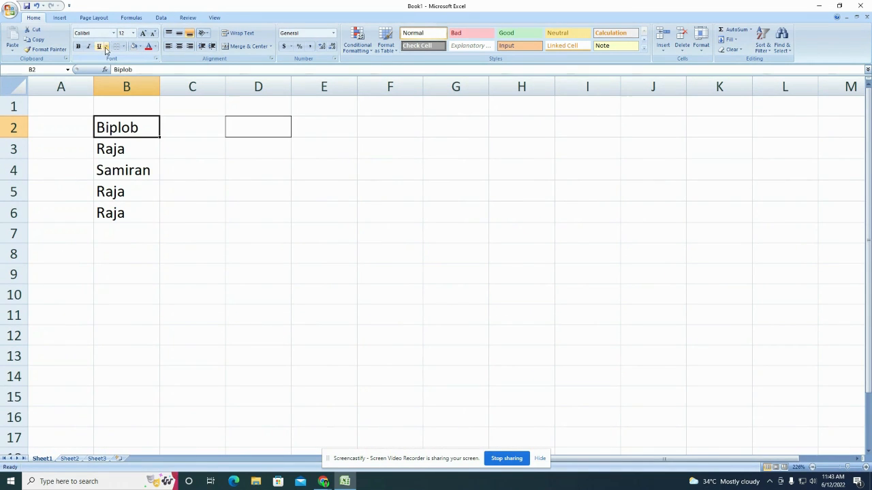
left_click(106, 48)
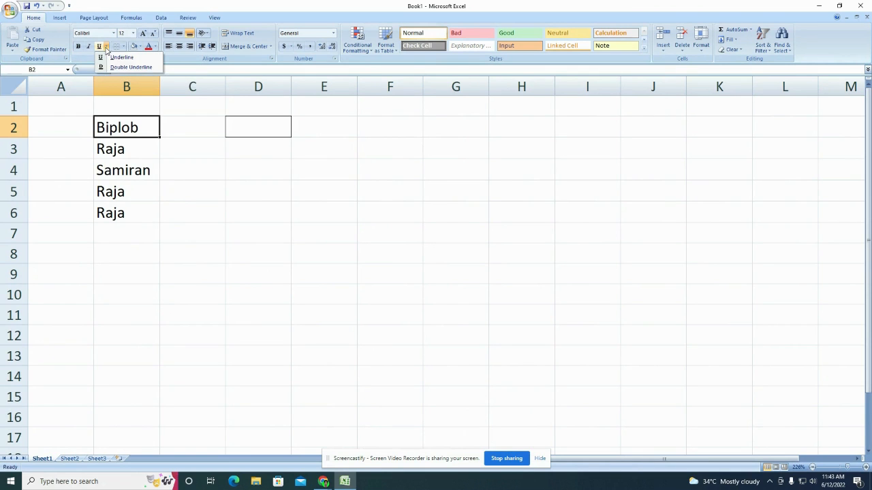
left_click(111, 67)
left_click(162, 162)
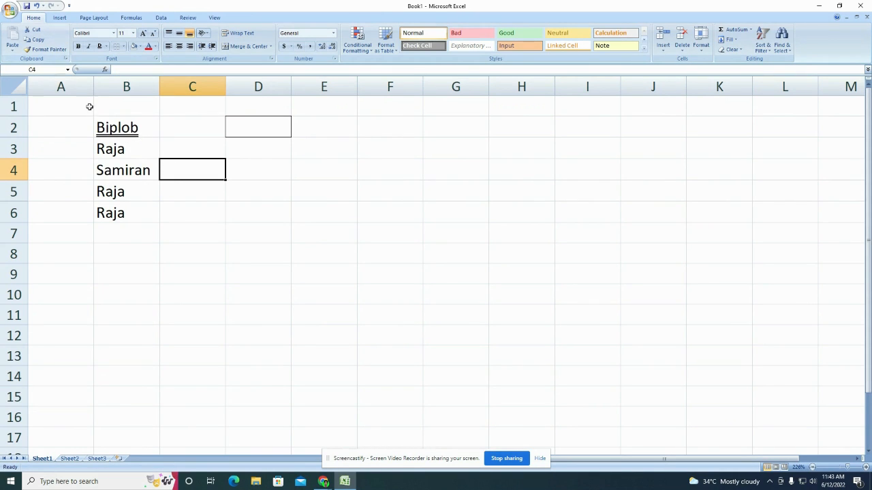
Step: Reselect cell B2 and bring up the Fill Color palette
left_click(140, 127)
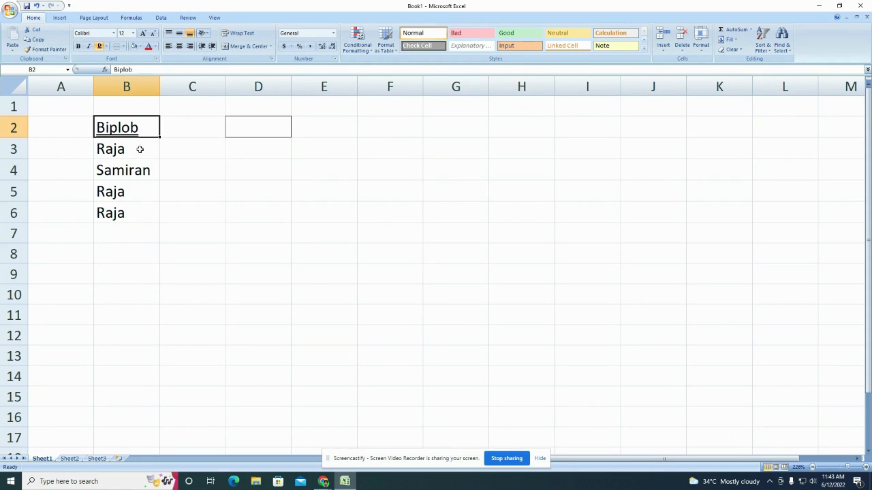
left_click(139, 149)
left_click(143, 125)
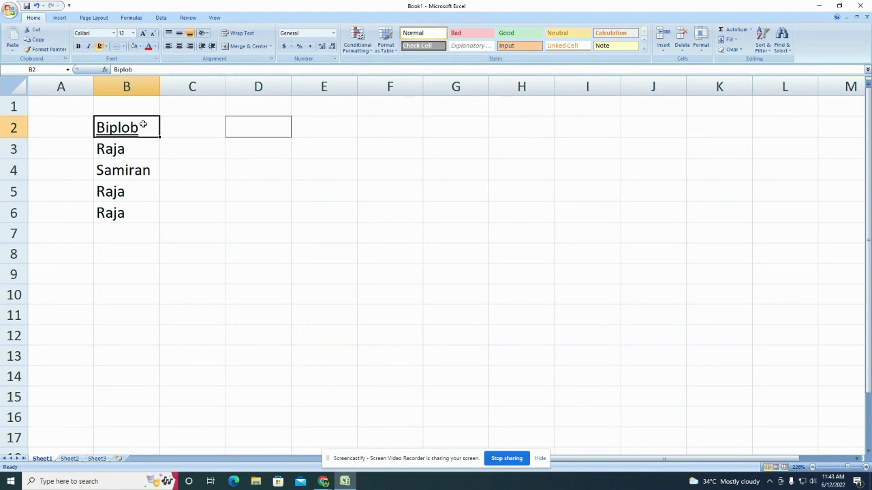
mouse_move(140, 126)
left_mouse_down()
mouse_move(140, 189)
mouse_move(142, 129)
left_mouse_up()
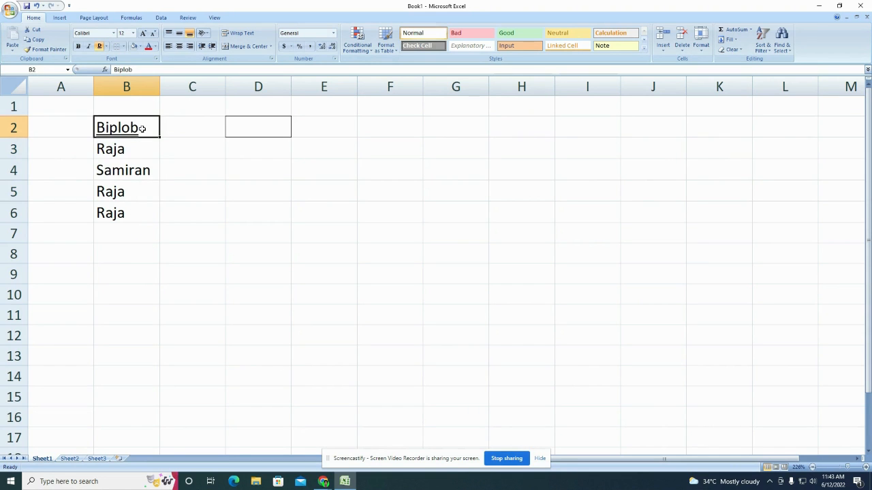
left_click(139, 46)
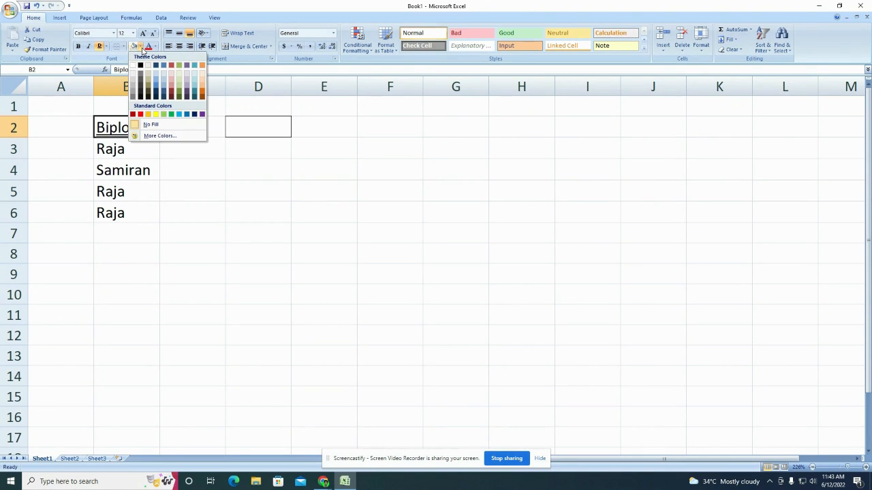
Step: Fill cell B2 with orange
left_click(148, 113)
left_click(173, 157)
left_click(127, 132)
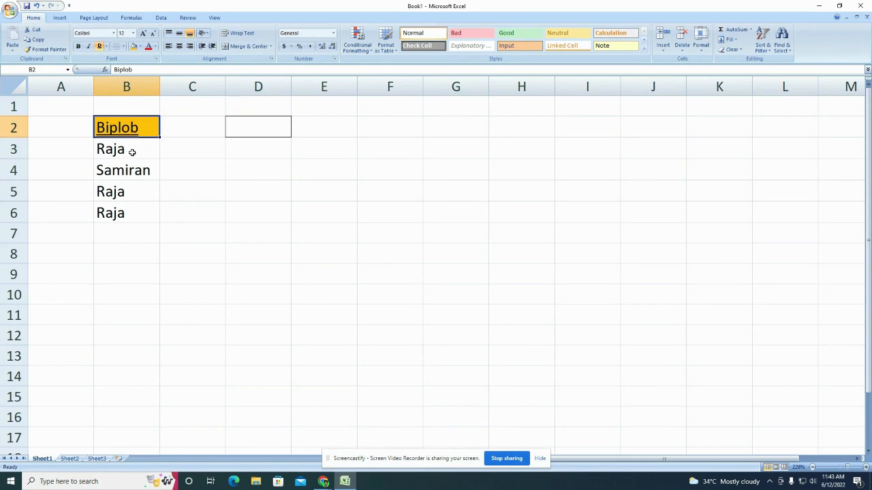
Step: Fill cell B3 with light green
left_click(133, 152)
left_click(139, 46)
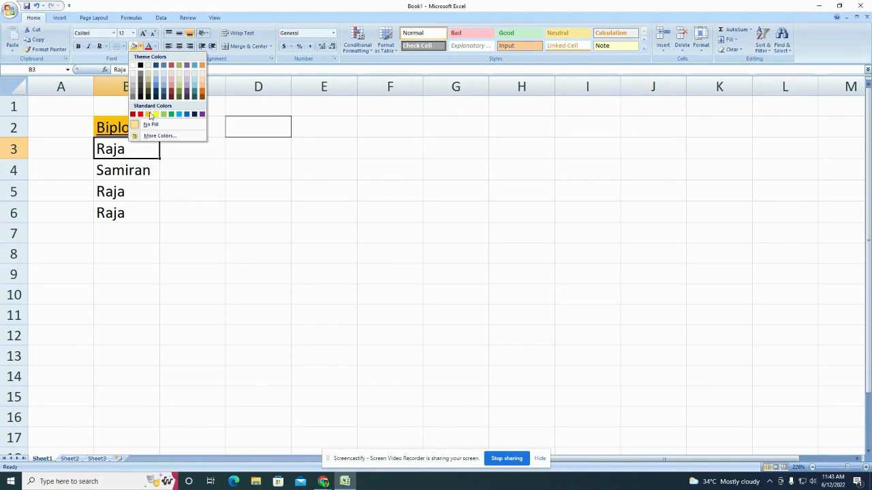
left_click(163, 114)
left_click(207, 171)
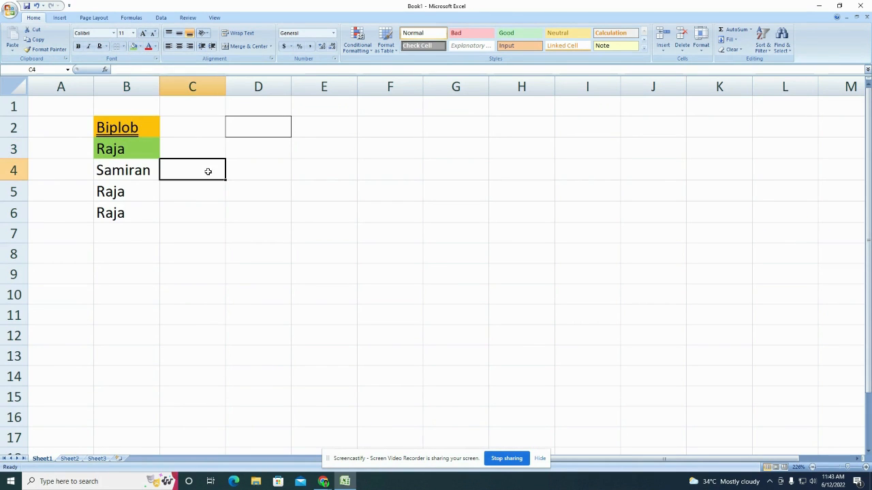
left_click(115, 153)
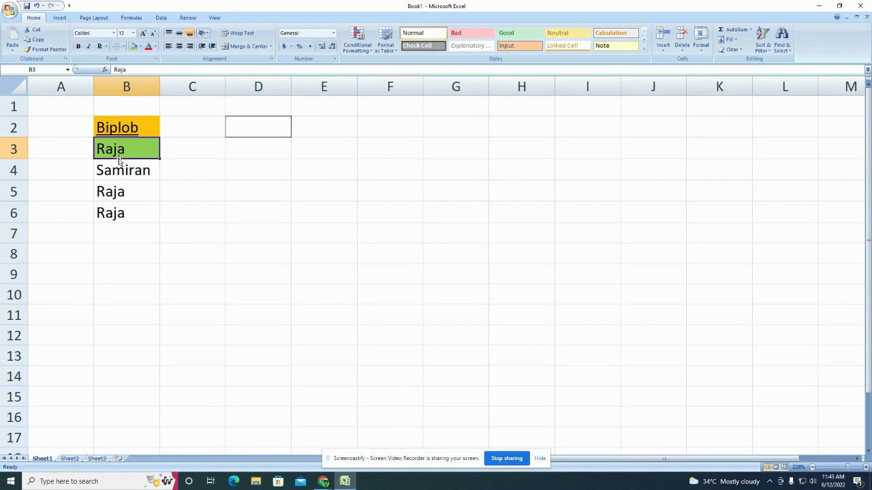
Step: Change the name in B3 to white font on its green fill
left_click(156, 48)
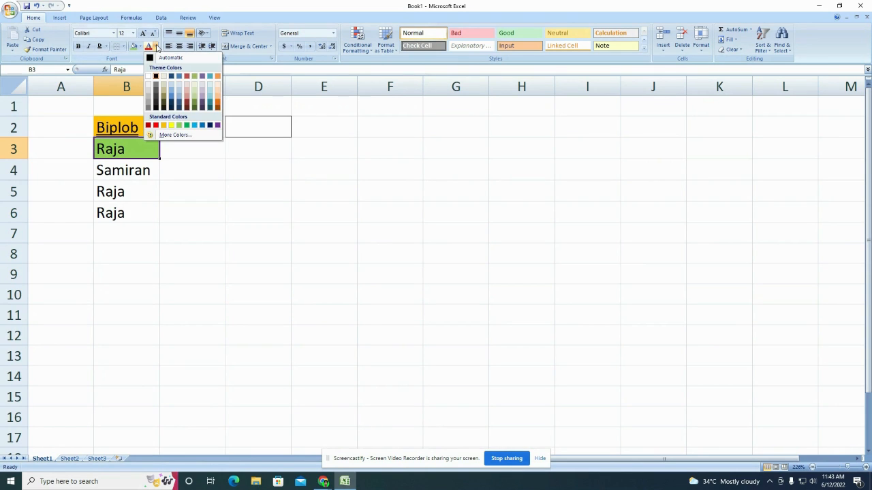
left_click(178, 145)
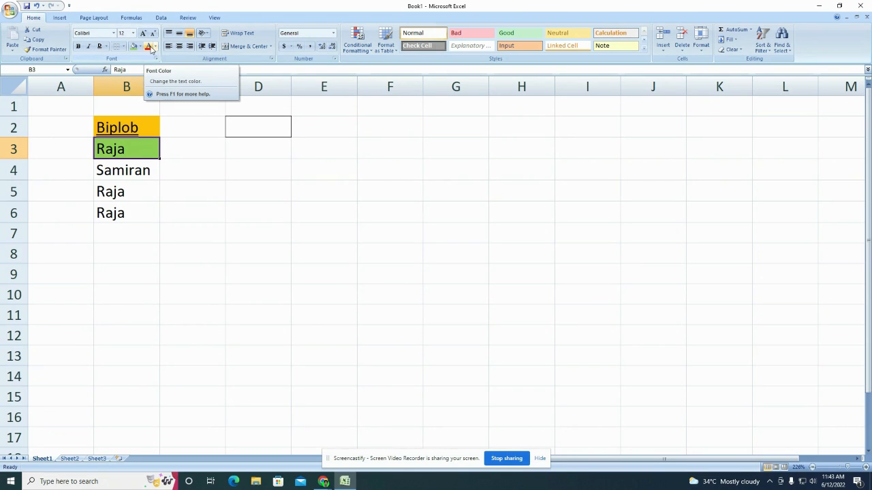
left_click(155, 47)
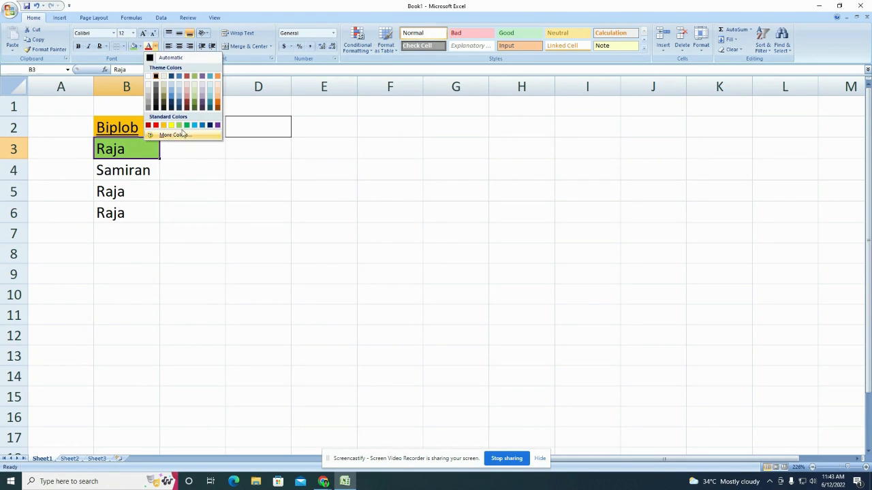
left_click(149, 79)
left_click(185, 169)
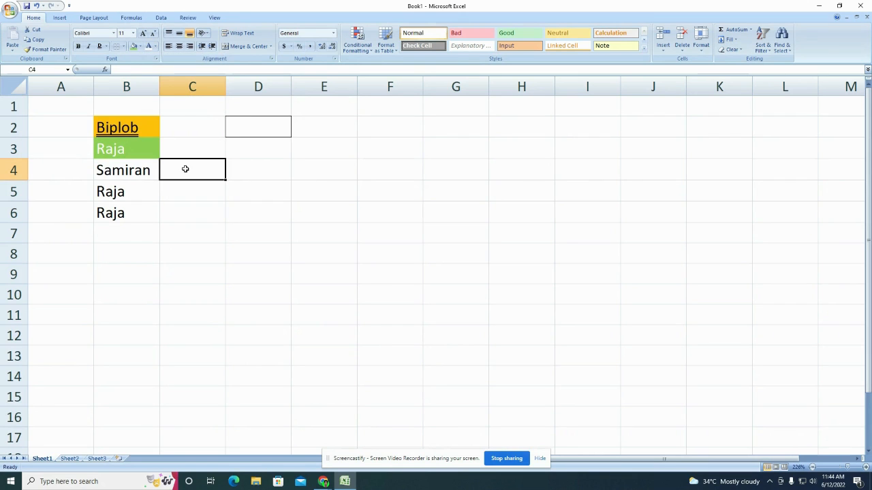
left_click(133, 151)
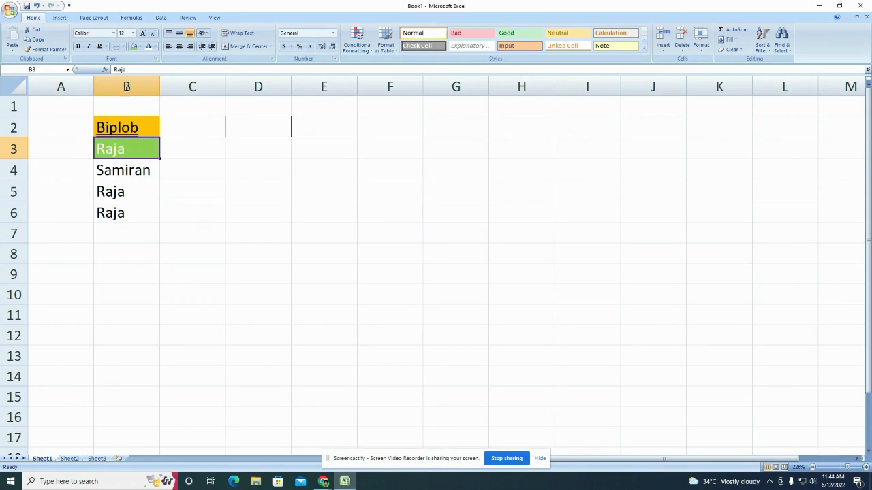
left_click(122, 47)
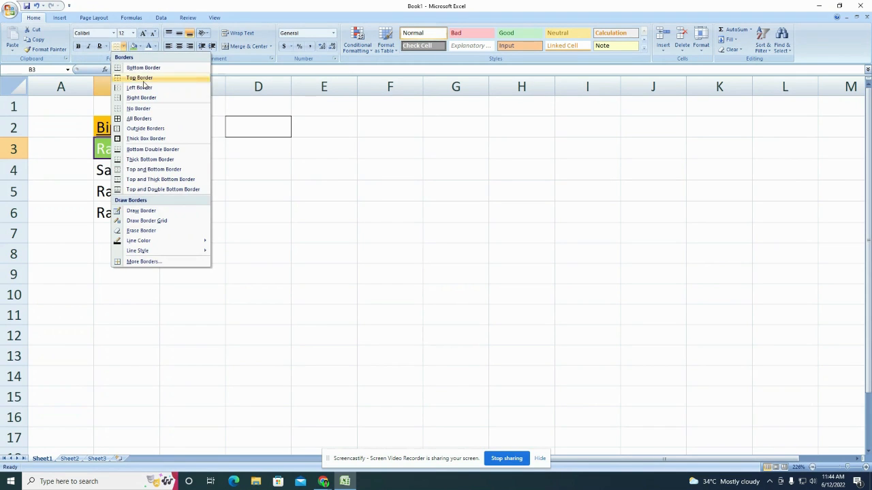
left_click(228, 171)
left_click(205, 206)
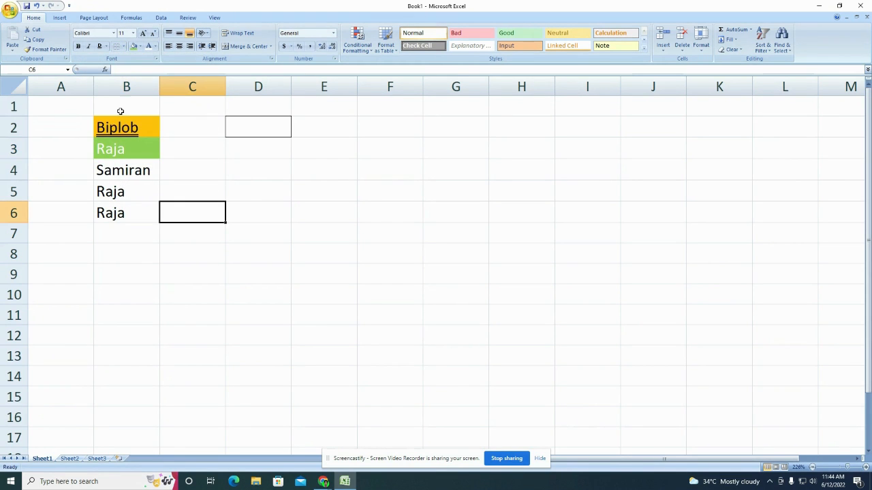
left_click(9, 11)
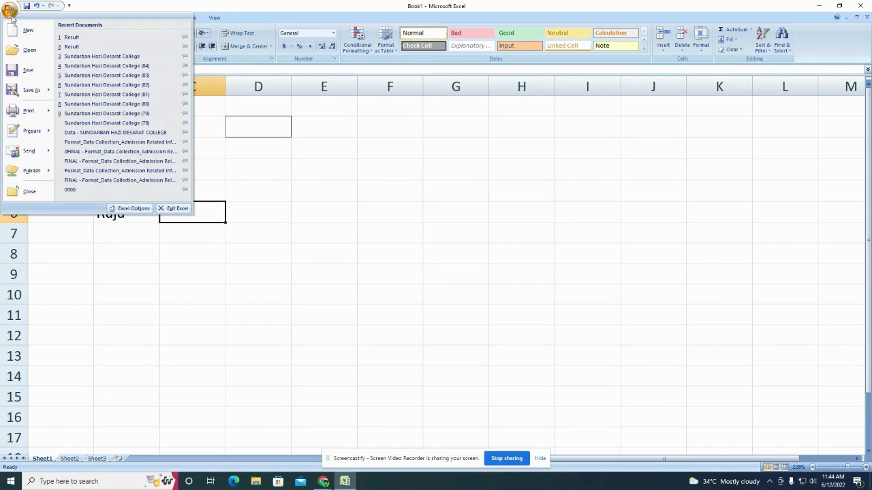
mouse_move(46, 102)
left_click(96, 92)
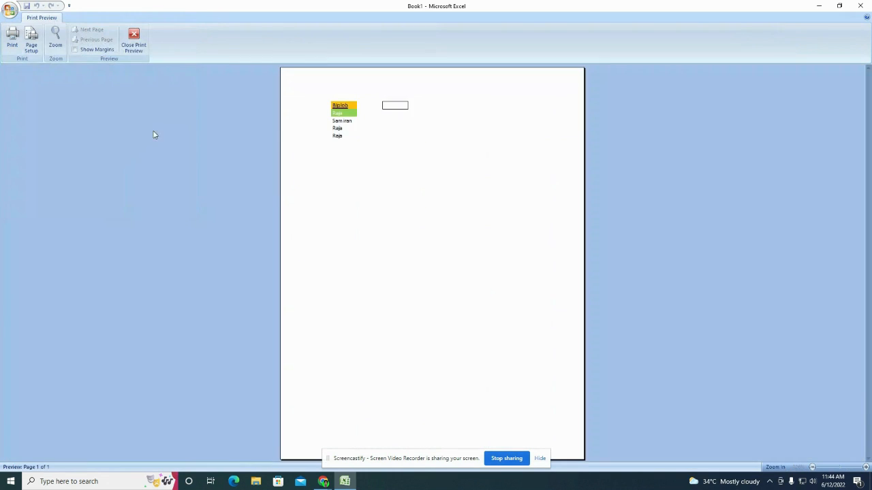
left_click(342, 111)
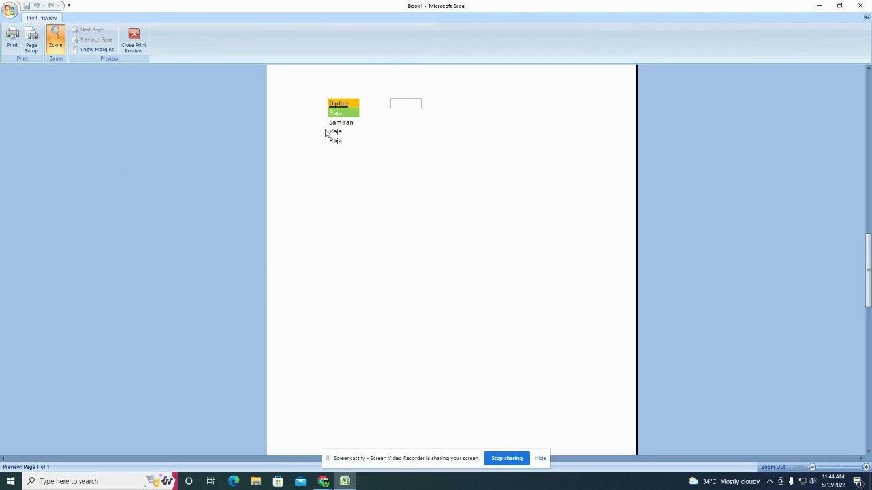
left_click(134, 40)
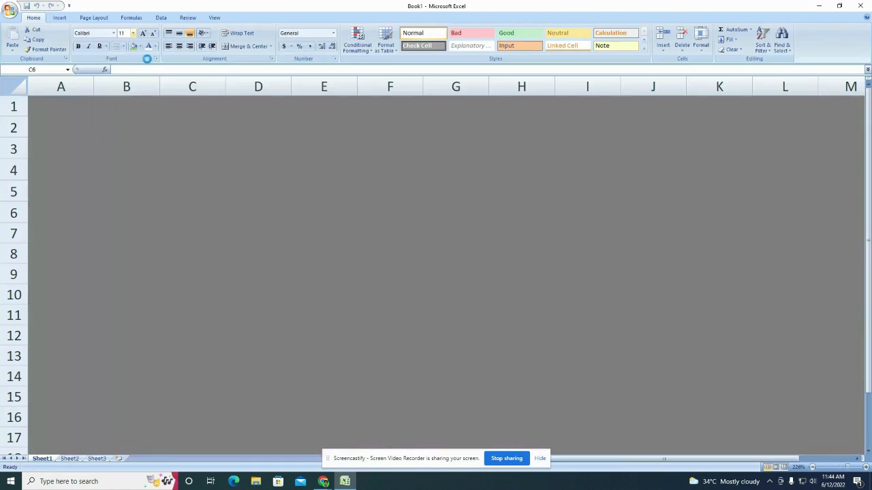
left_click(155, 145)
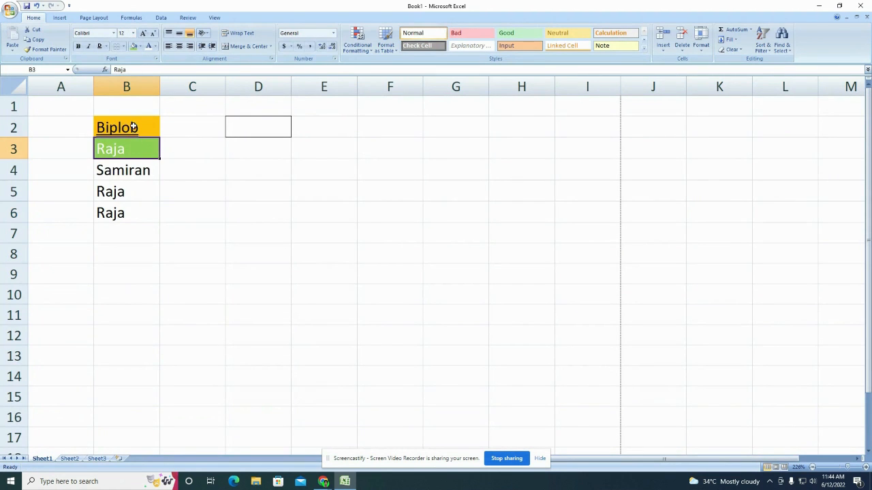
Step: Apply All Borders to the names in B2:B6 and check them in Print Preview
left_click_drag(130, 128, 135, 209)
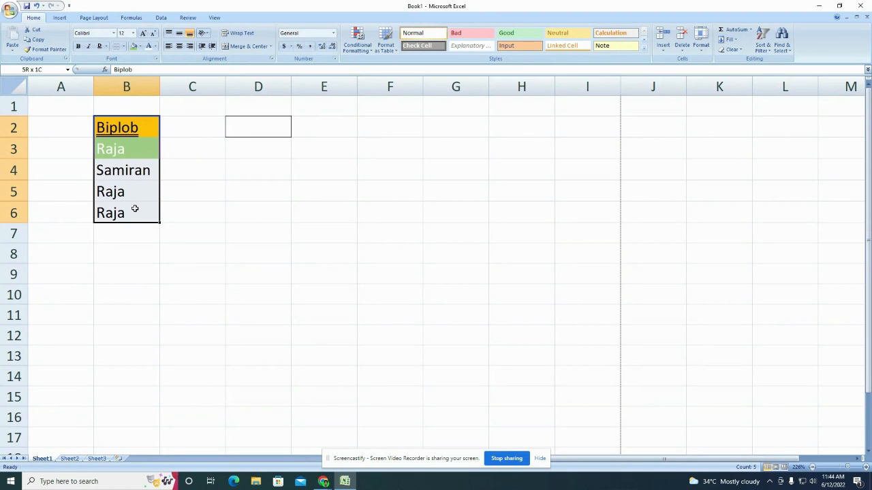
left_click(123, 46)
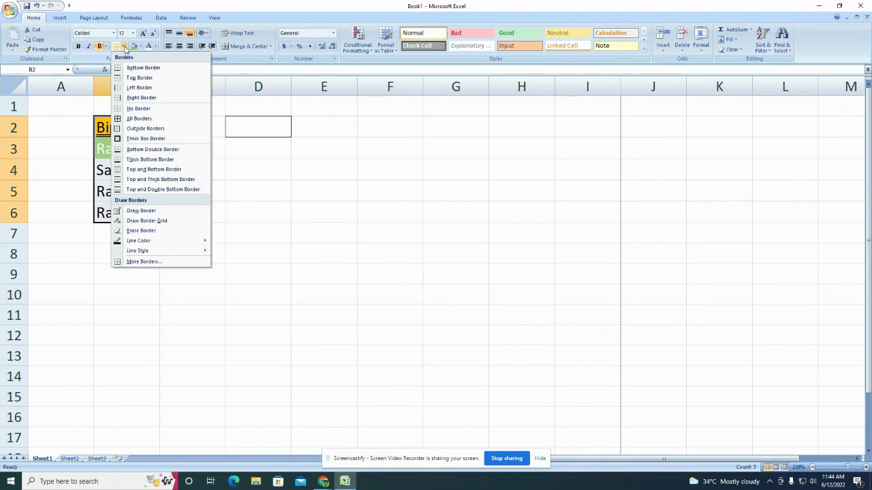
left_click(136, 119)
left_click(186, 150)
left_click(10, 11)
mouse_move(35, 111)
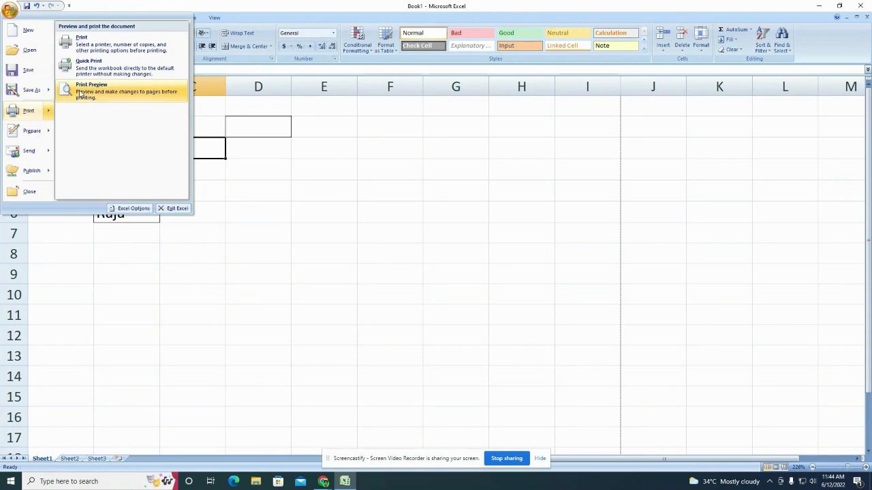
left_click(109, 166)
left_click(344, 132)
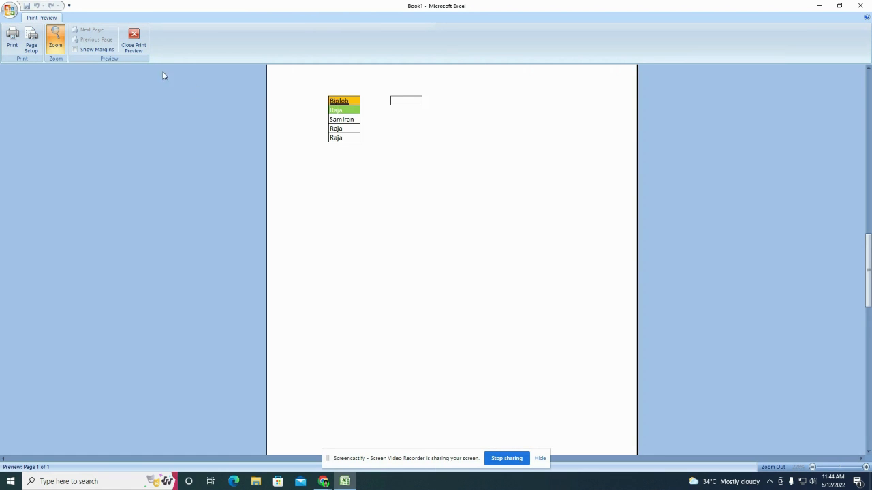
left_click(132, 38)
Step: Switch B2:B6 to an Outside Border and recheck the page in Print Preview
left_click_drag(126, 128, 140, 209)
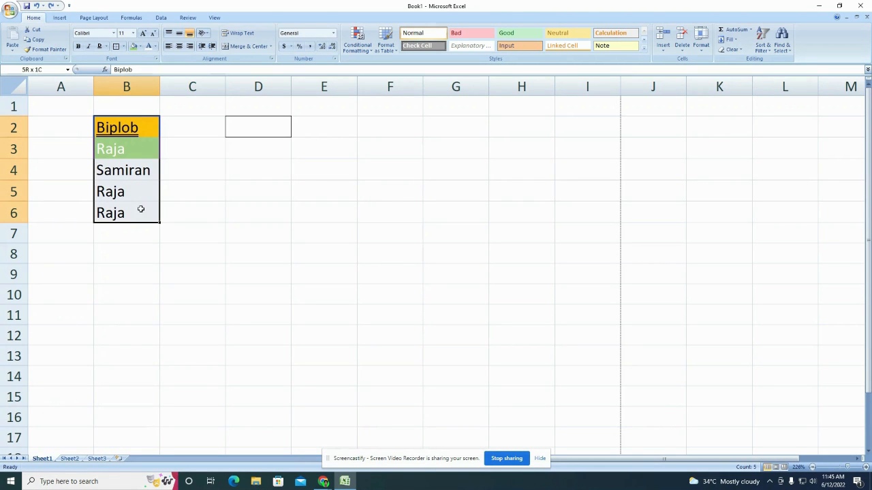
left_click(123, 47)
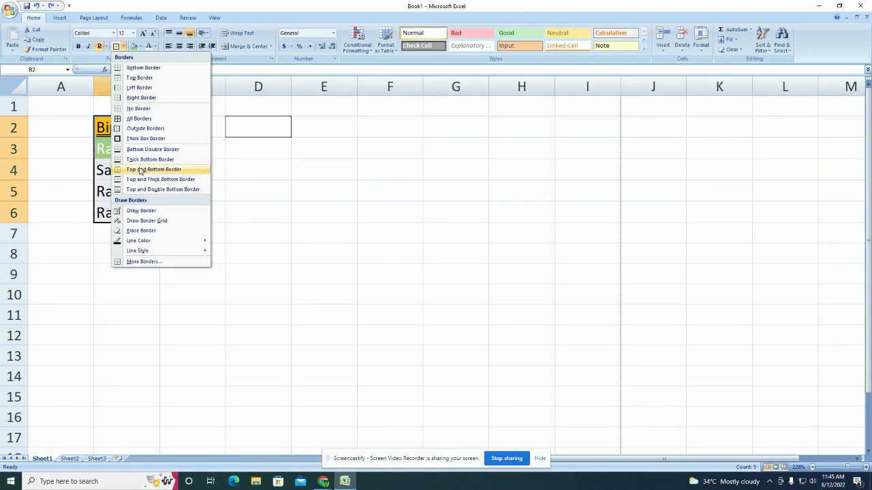
left_click(143, 128)
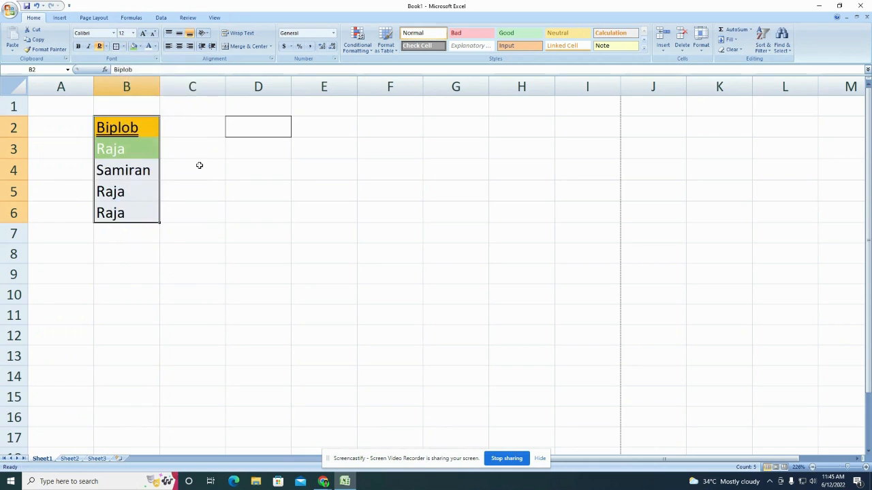
left_click(199, 166)
left_click(10, 10)
mouse_move(28, 110)
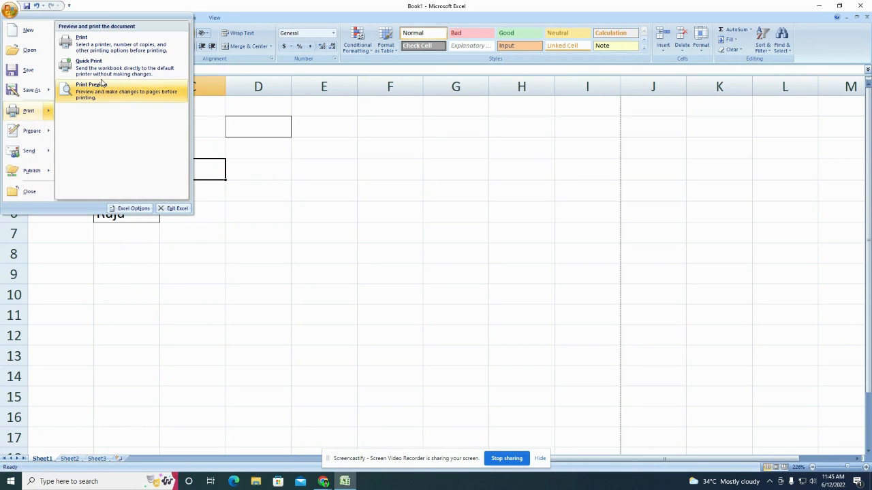
left_click(103, 82)
left_click(344, 126)
left_click(338, 124)
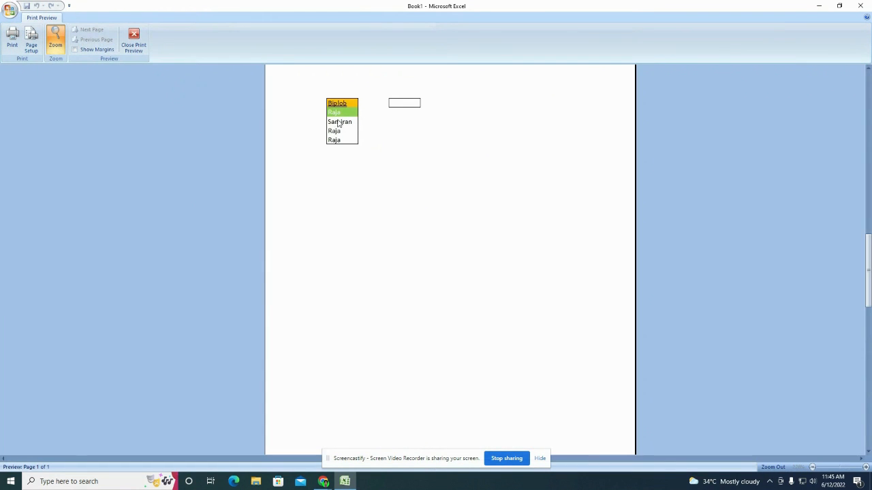
left_click(133, 39)
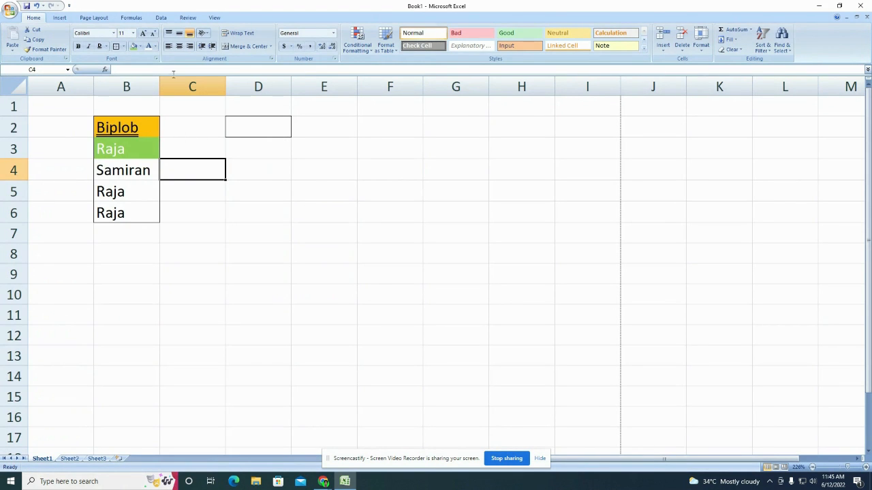
Step: Cycle B2's alignment through centre, right, left and centre, finishing right-aligned
left_click(144, 123)
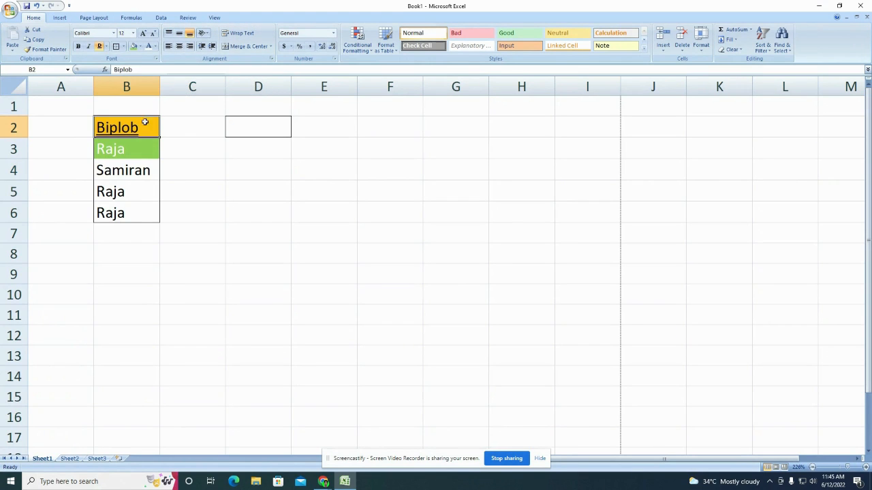
left_click(180, 49)
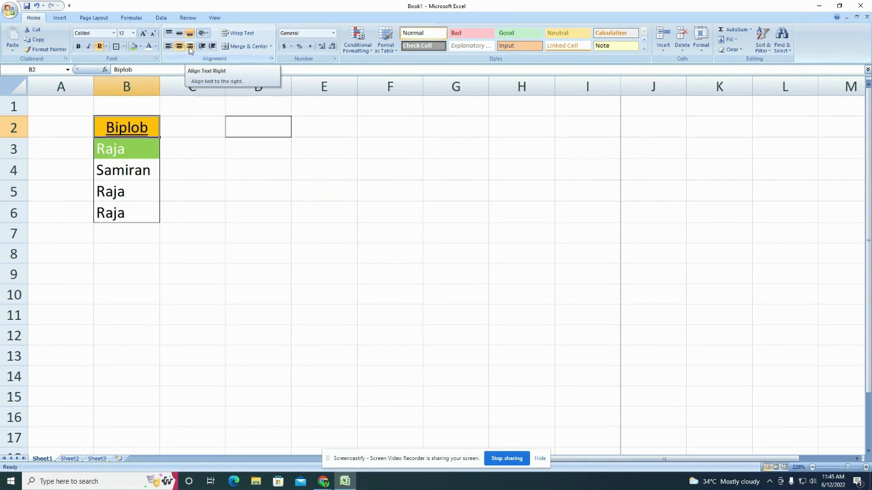
left_click(190, 47)
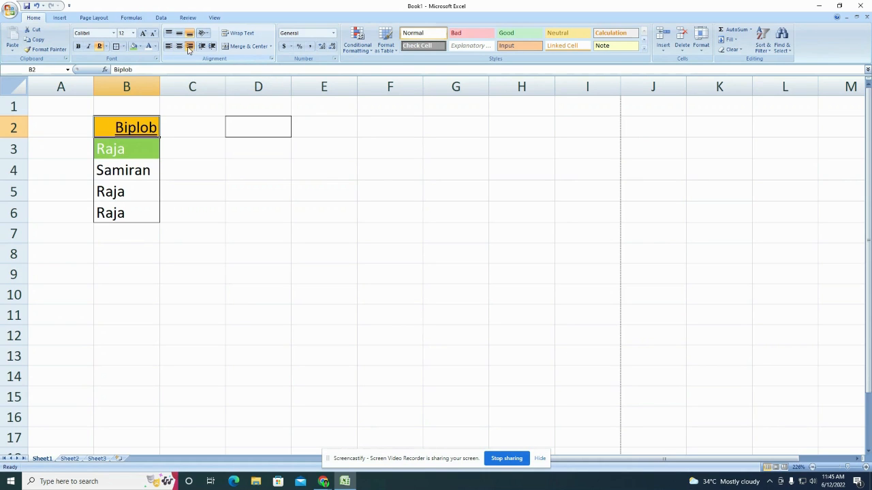
left_click(168, 48)
left_click(182, 48)
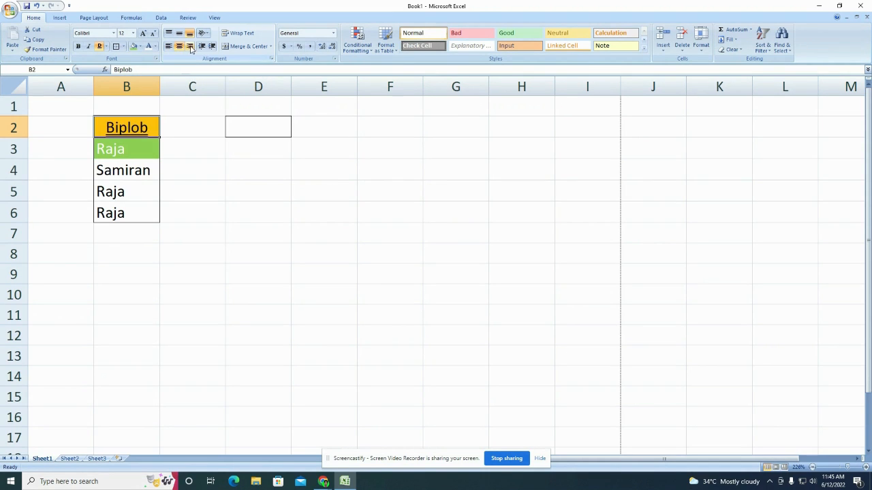
left_click(191, 47)
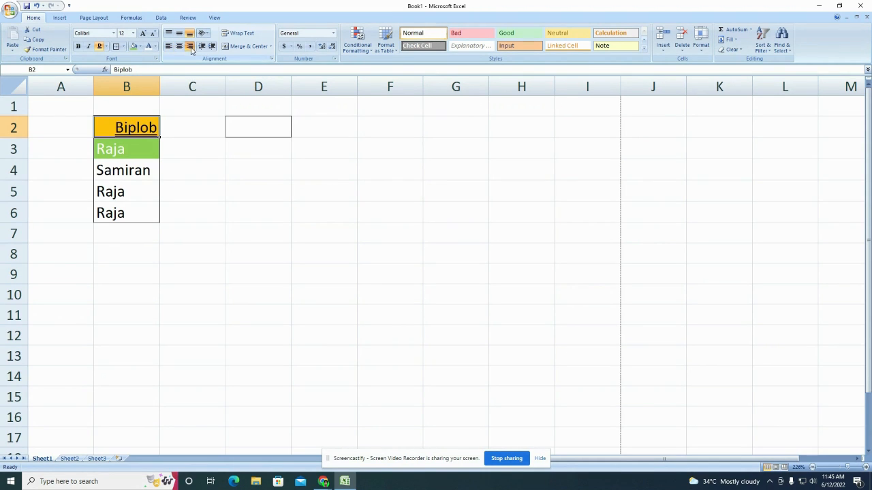
left_click(175, 156)
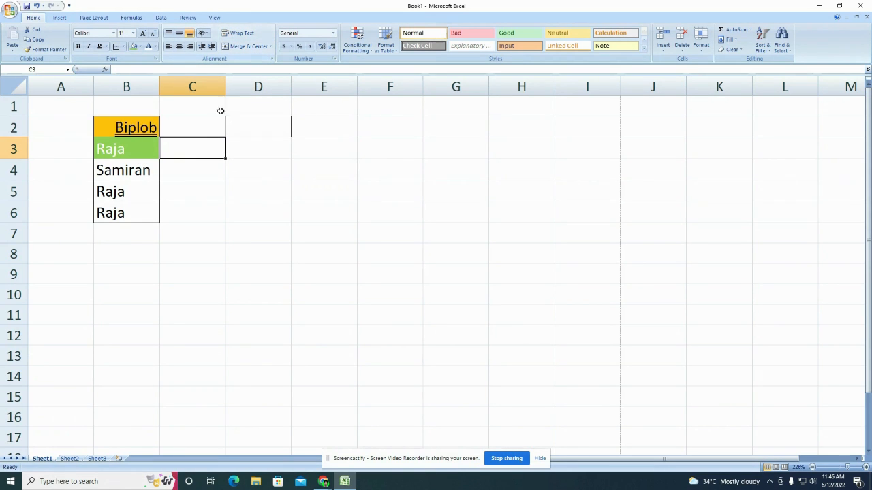
Step: Enter the title 'Sundarban Hazi Desarat college' in cell A1
left_click_drag(85, 106, 214, 99)
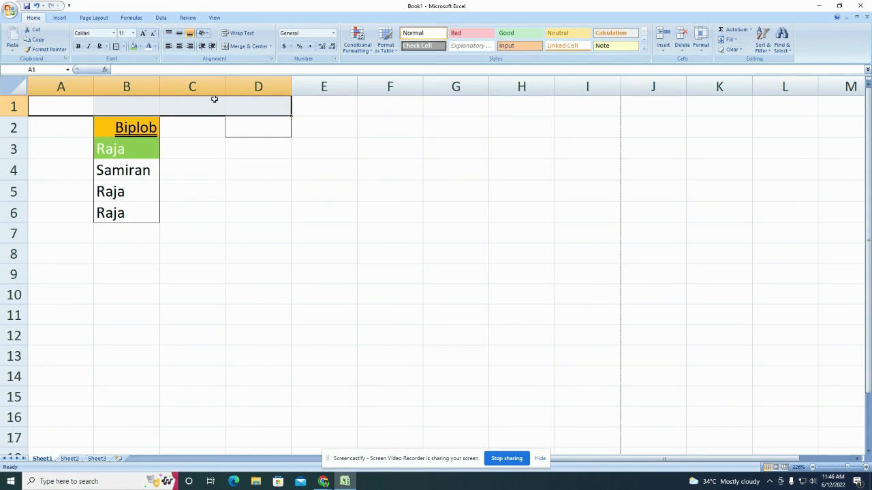
left_click(76, 104)
type("Su")
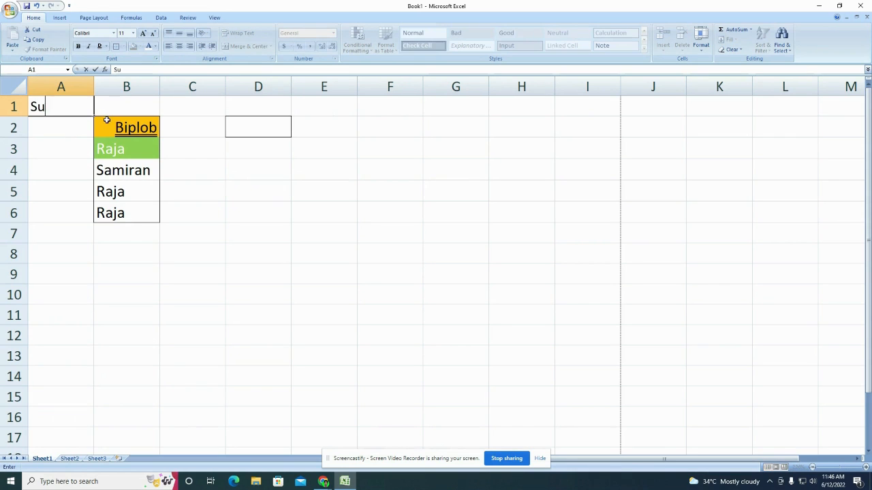
type("ndarban Ha")
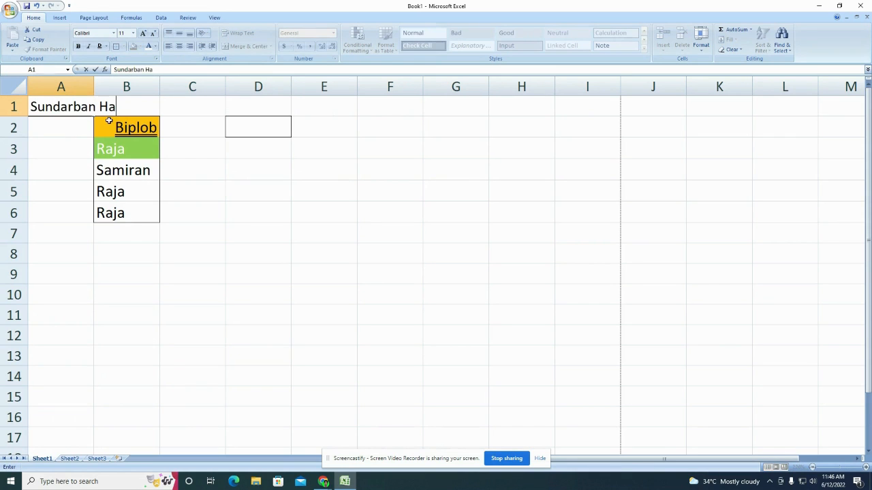
type("zi Desarat")
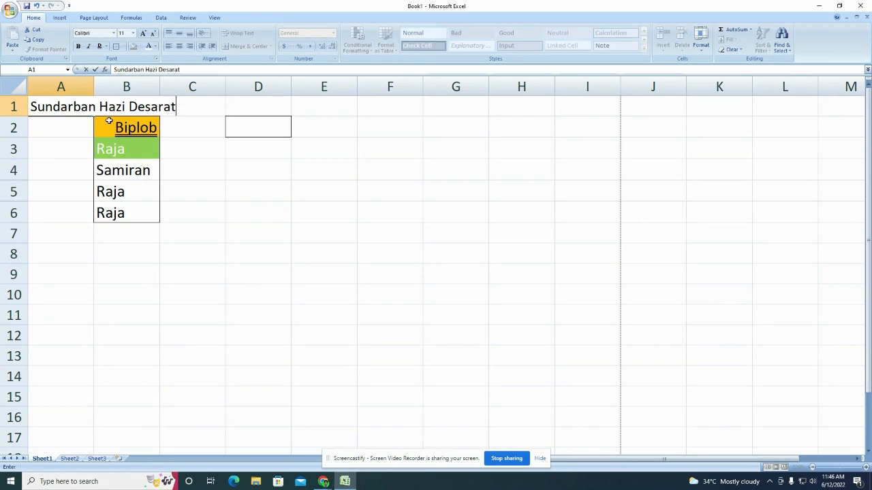
type(" college")
left_click(203, 173)
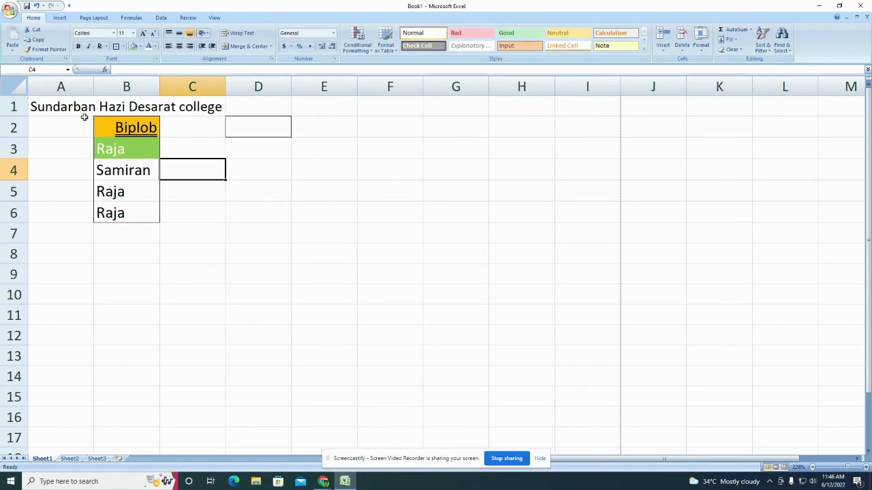
left_click(65, 111)
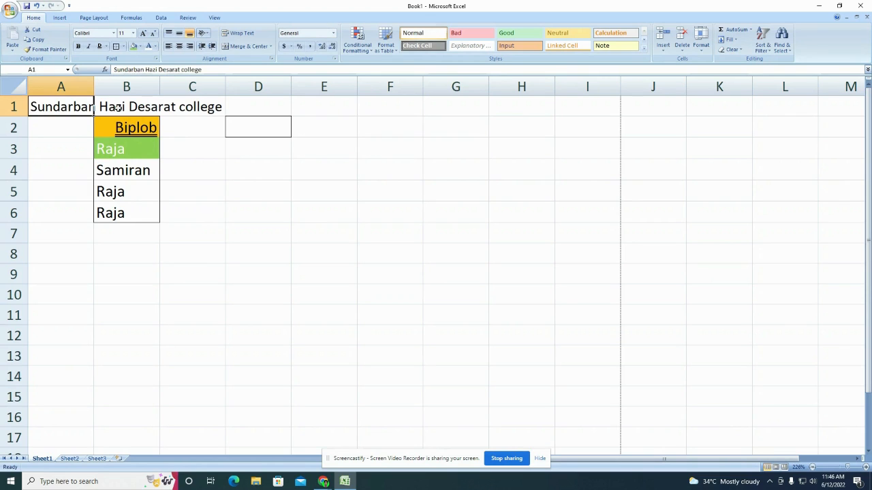
Step: Delete the stray 'Sun' entry typed into cell B1
left_click(119, 107)
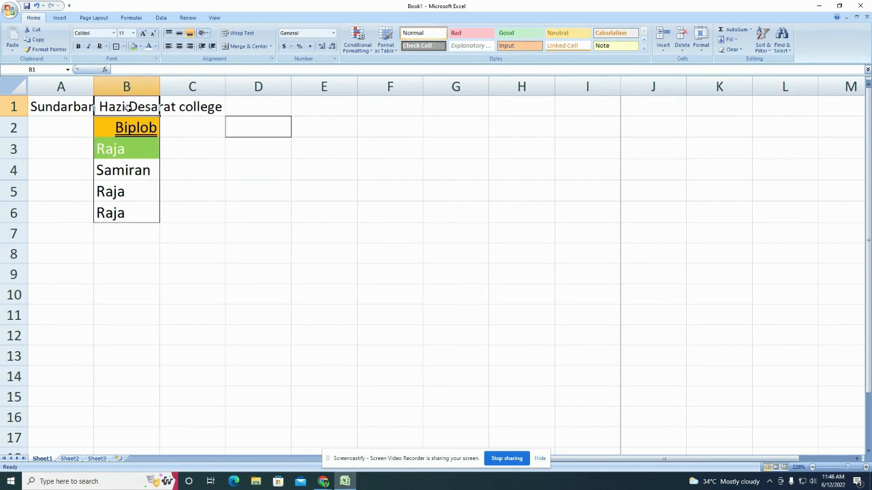
type("Sun")
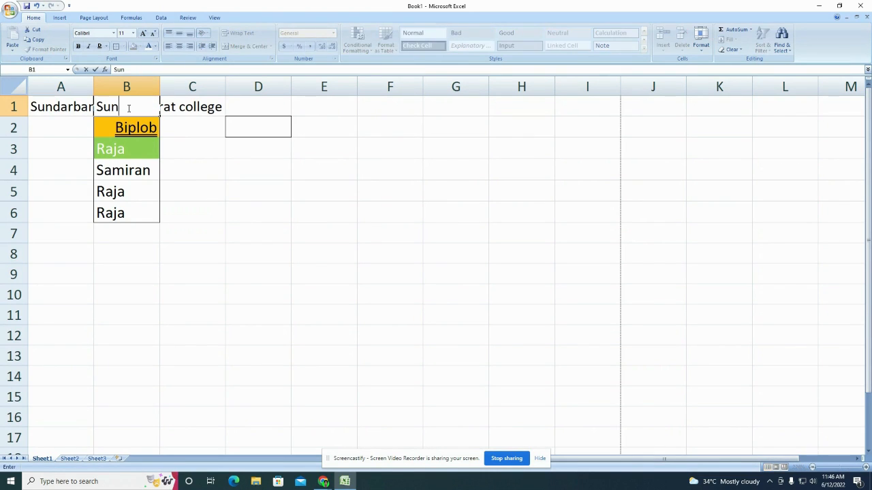
left_click(262, 163)
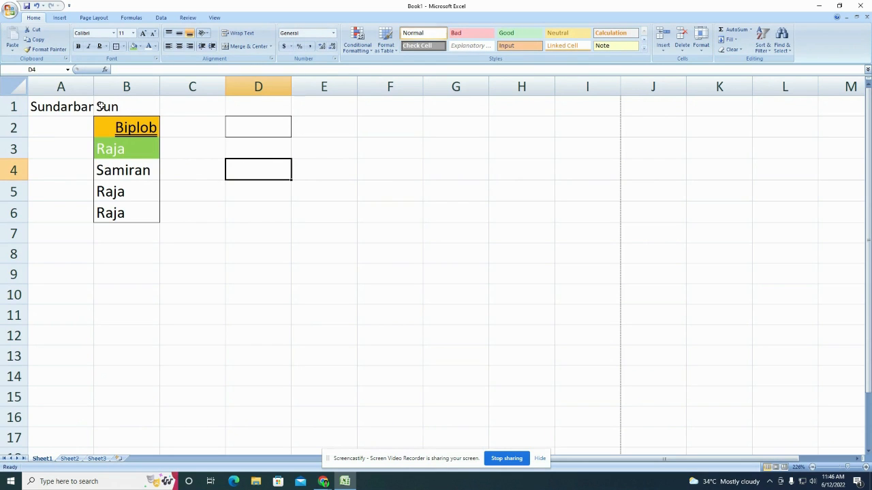
left_click(113, 107)
key("Delete")
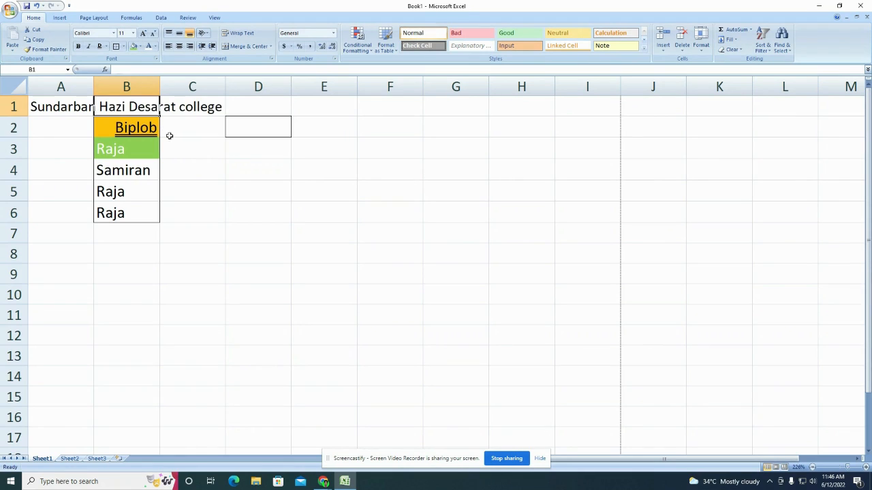
left_click(217, 169)
Step: Select A1 through C1 across the title row
left_click_drag(56, 109, 186, 104)
left_click(66, 108)
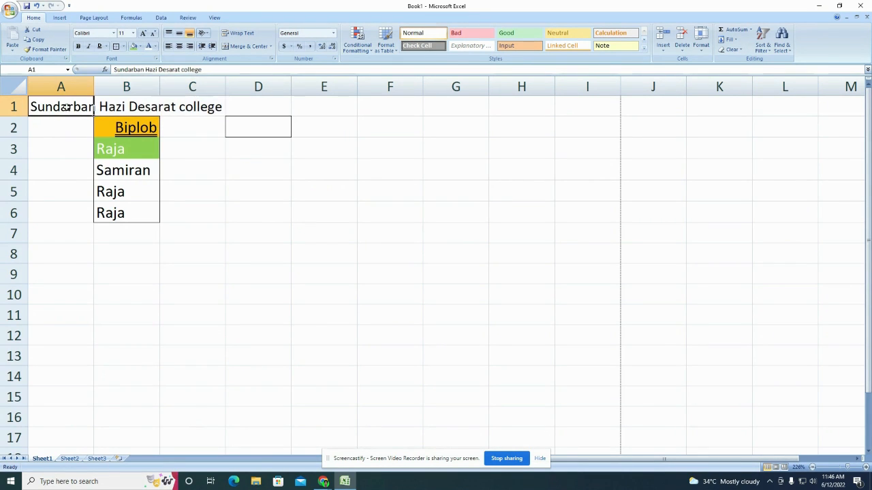
left_click_drag(117, 70, 200, 69)
left_click(140, 104)
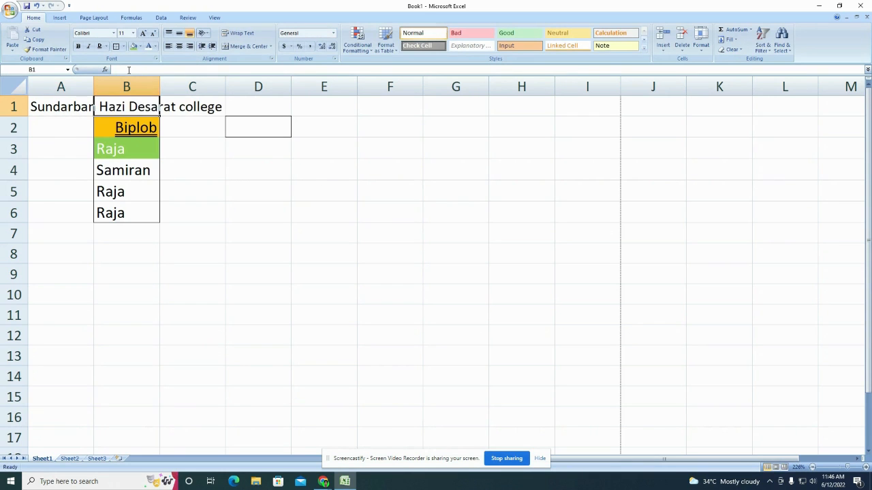
left_click(195, 118)
left_click(194, 107)
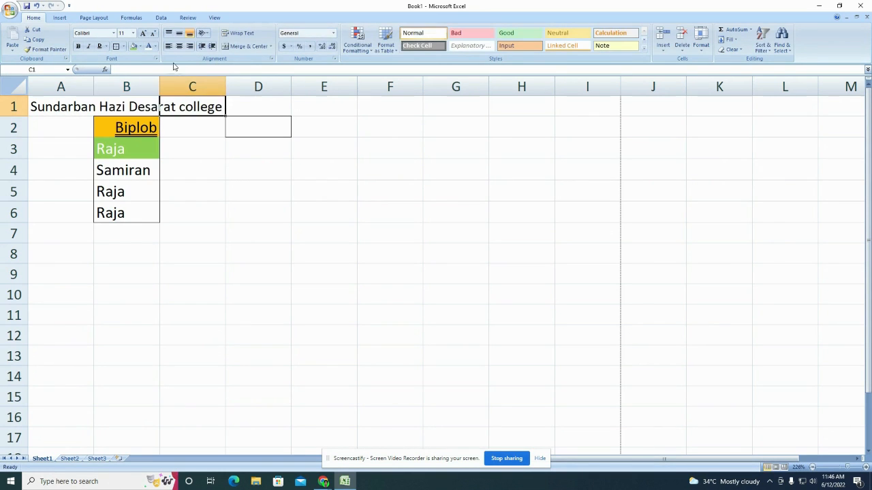
left_click_drag(43, 106, 195, 102)
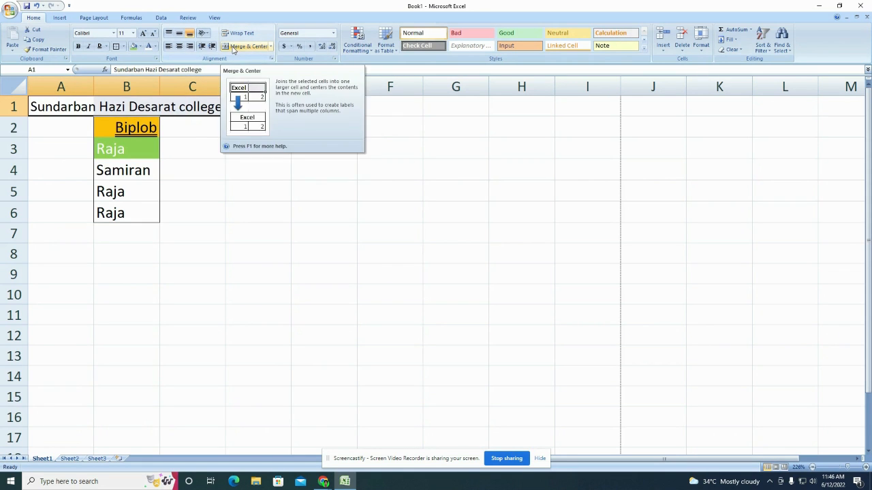
Step: Turn on Wrap Text for the title in A1 and drag column A wider
left_click(191, 133)
left_click(121, 109)
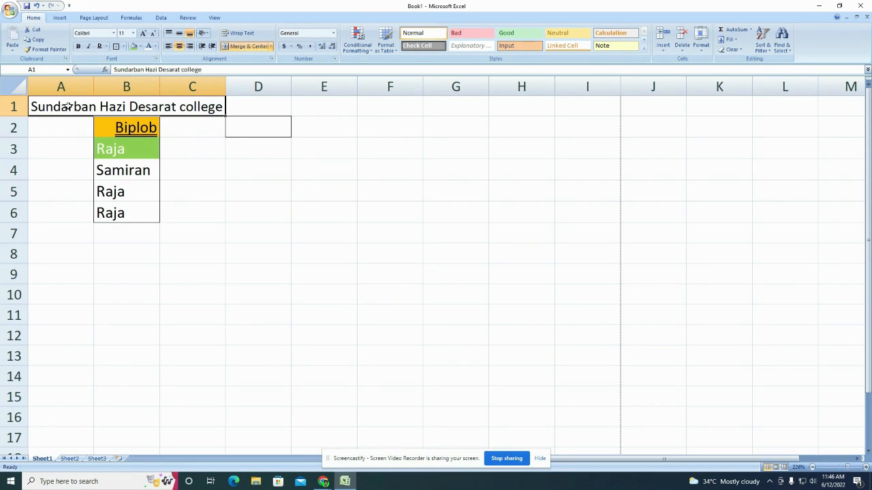
left_click(210, 142)
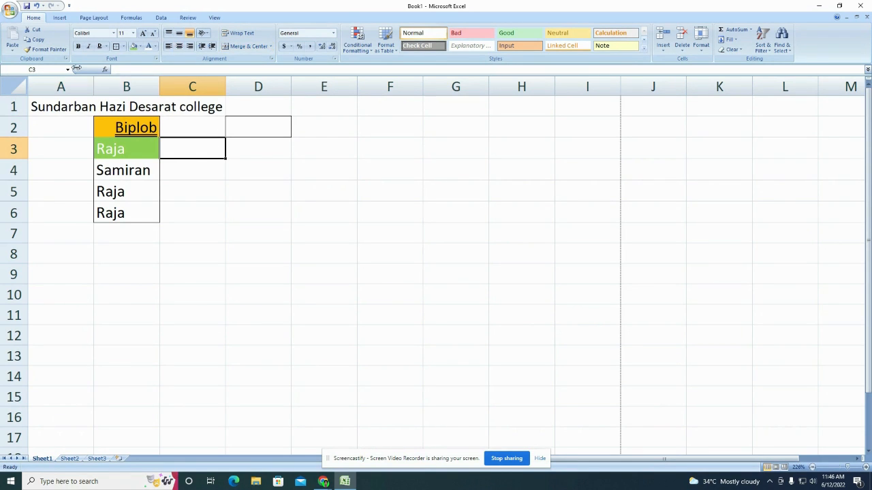
left_click(146, 114)
left_click(200, 168)
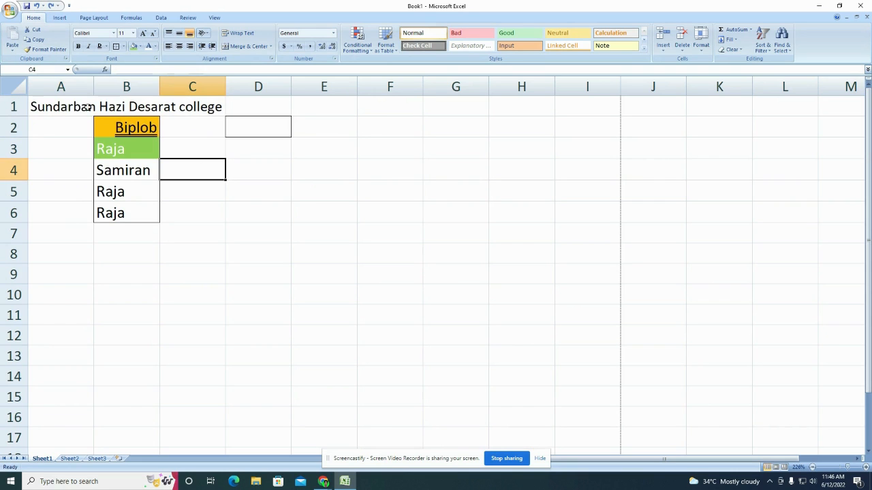
left_click(58, 103)
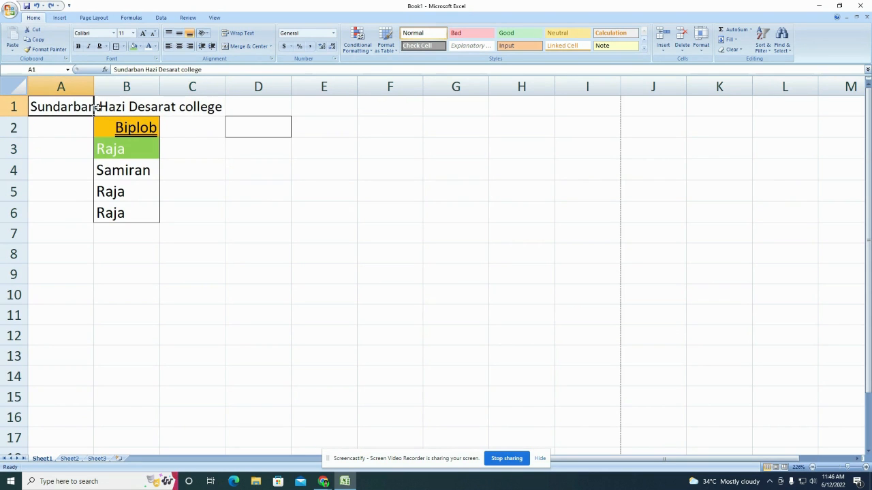
left_click(238, 32)
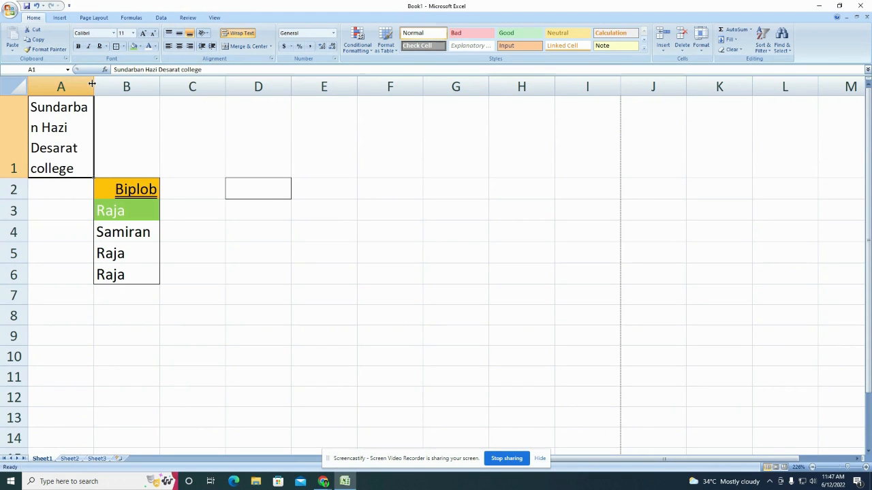
left_click_drag(94, 86, 93, 124)
left_click(163, 96)
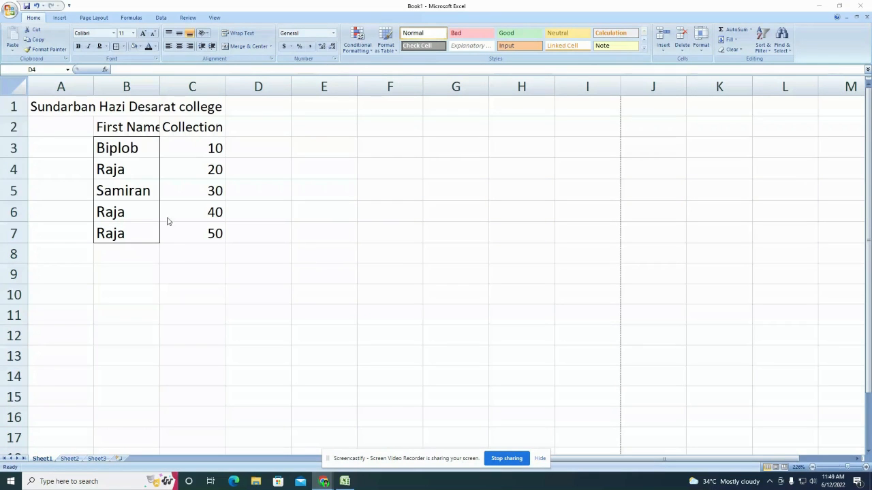
Step: Widen column B to fit the First Name heading, undoing an autofit first
left_click(126, 134)
left_click(188, 130)
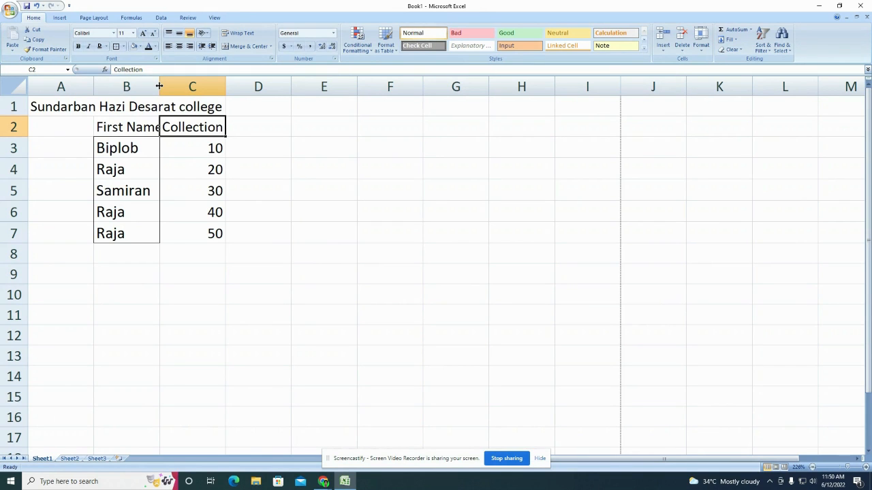
double_click(159, 85)
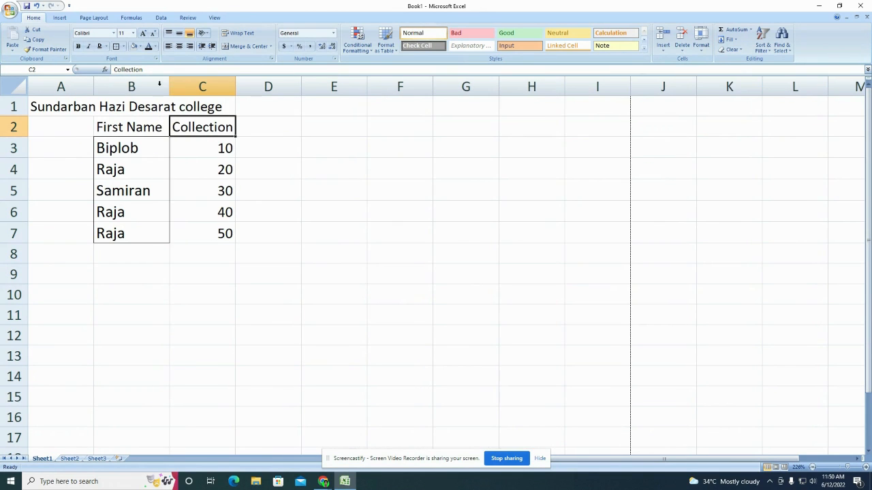
left_click(167, 214)
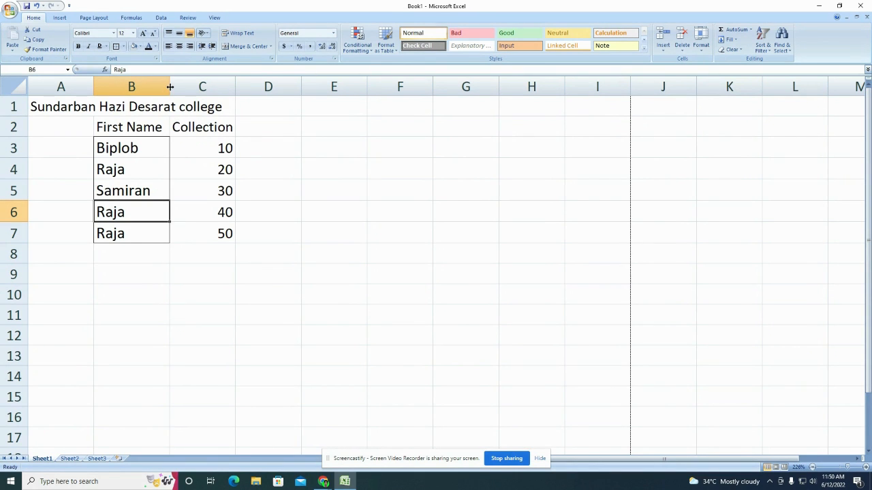
key("ctrl+z")
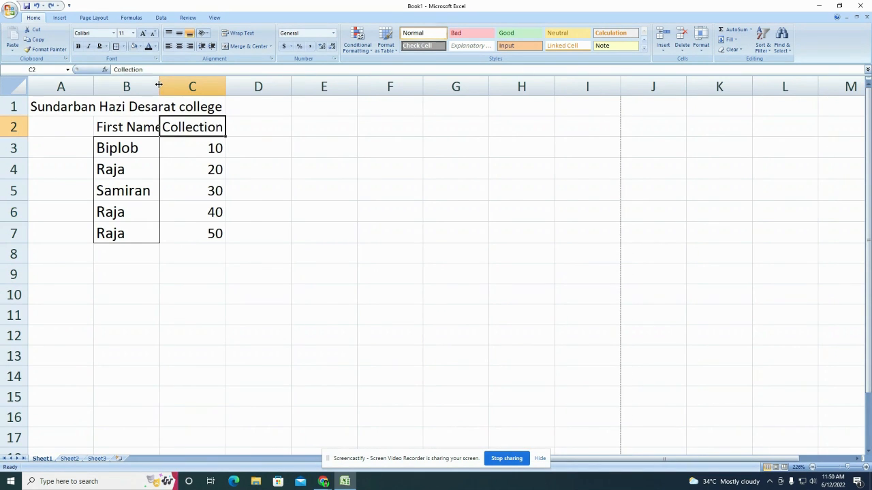
left_click_drag(159, 84, 167, 87)
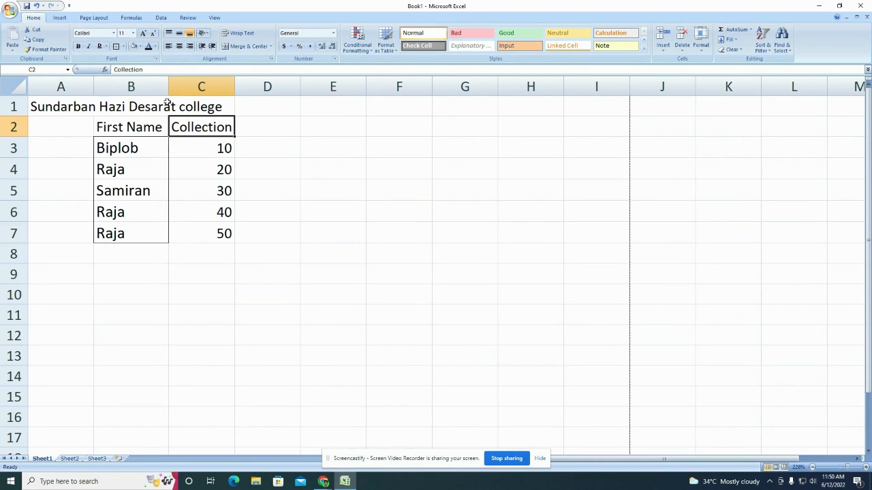
left_click(207, 185)
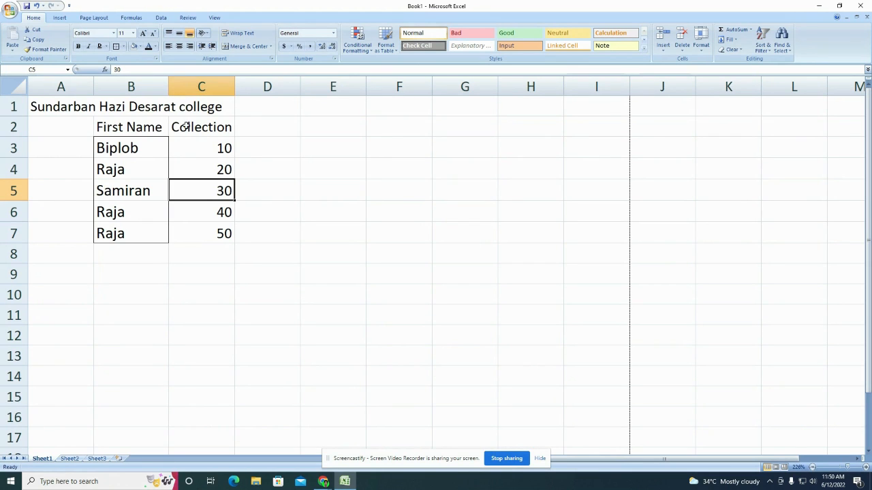
Step: Erase a surname started by mistake in cell D3
left_click(134, 126)
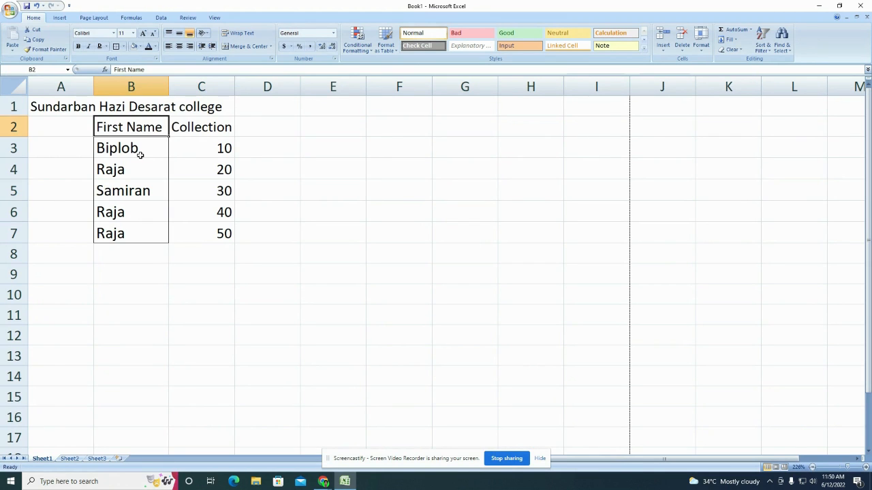
left_click(277, 151)
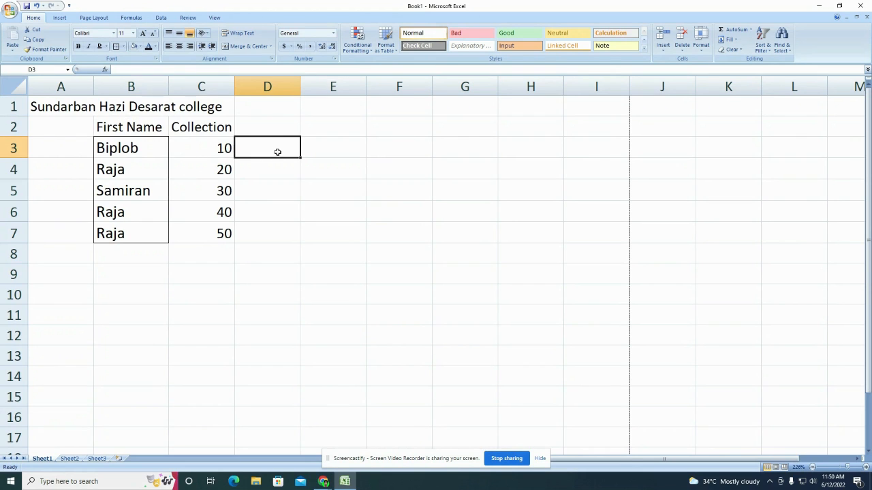
type("Mandal")
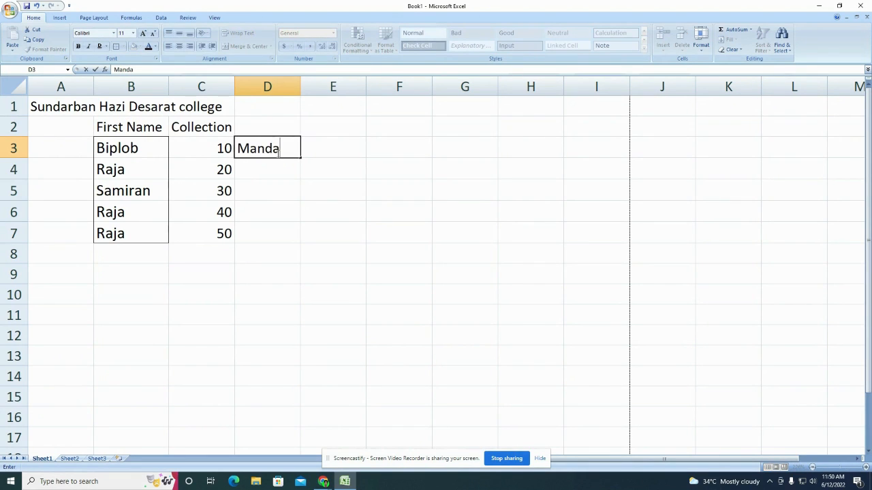
key("BackSpace")
key("BackSpace")
key("BackSpace")
key("BackSpace")
key("BackSpace")
key("BackSpace")
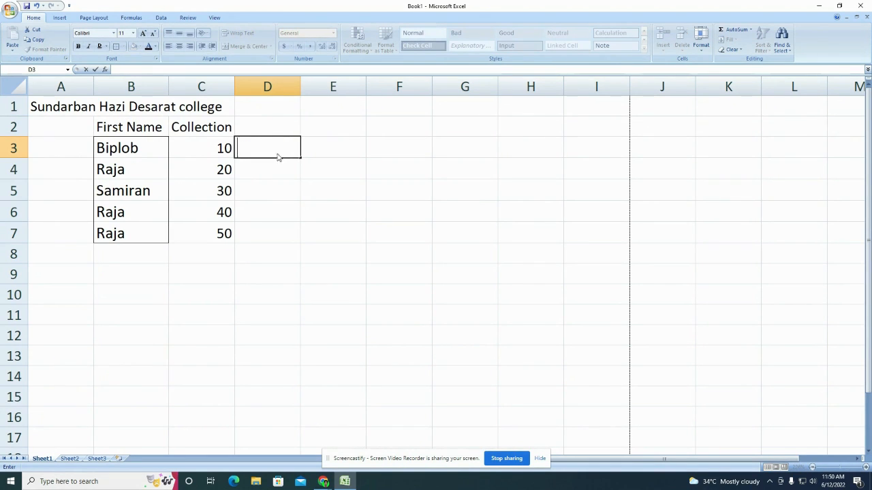
left_click(285, 207)
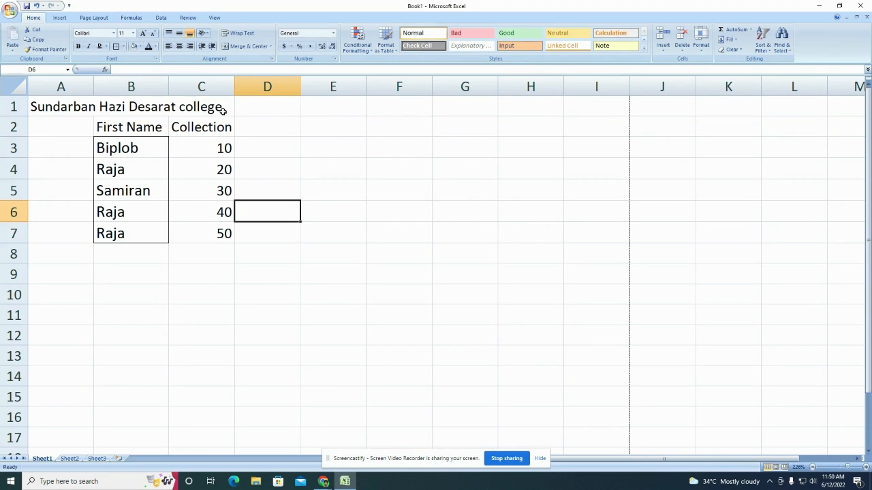
Step: Insert a blank column C ahead of the Collection column
left_click(184, 83)
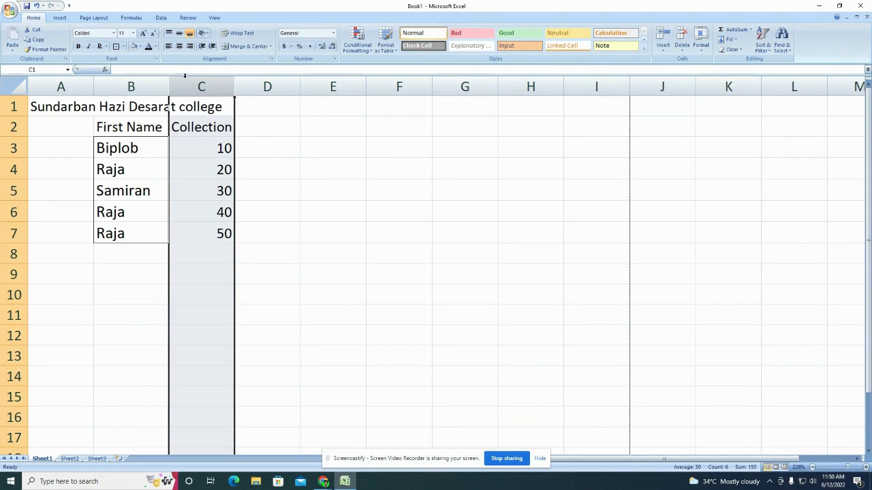
right_click(184, 82)
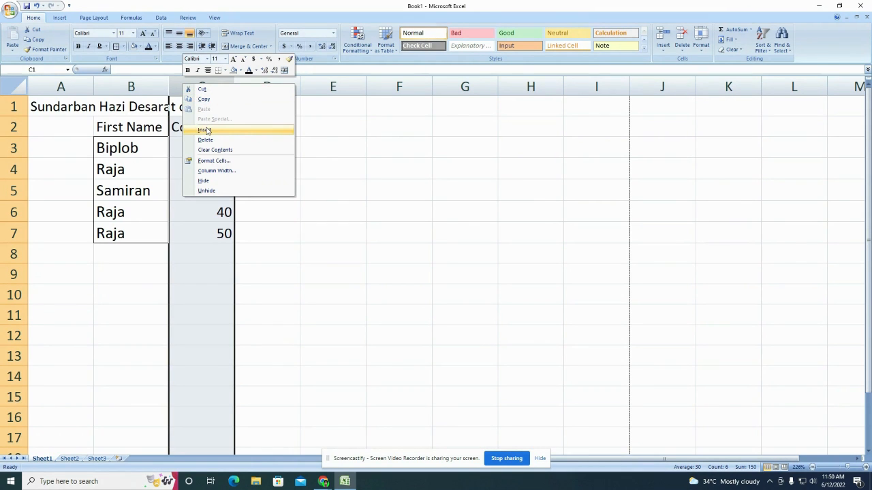
left_click(376, 253)
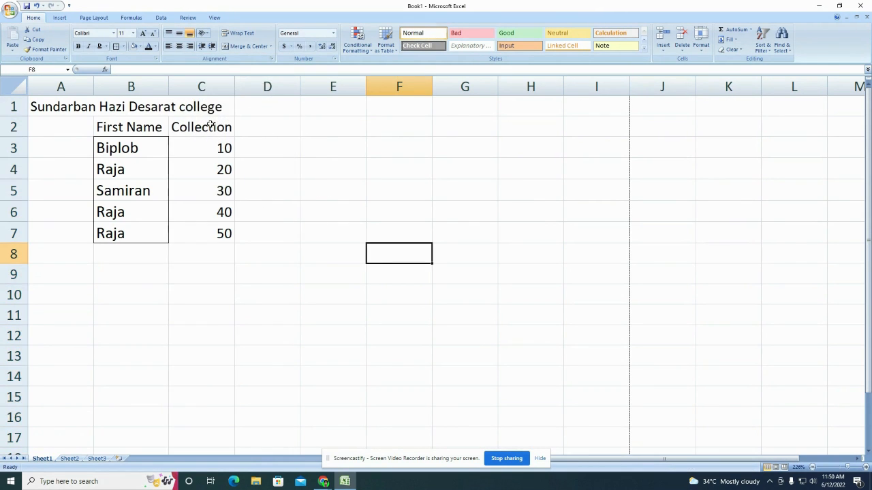
right_click(198, 87)
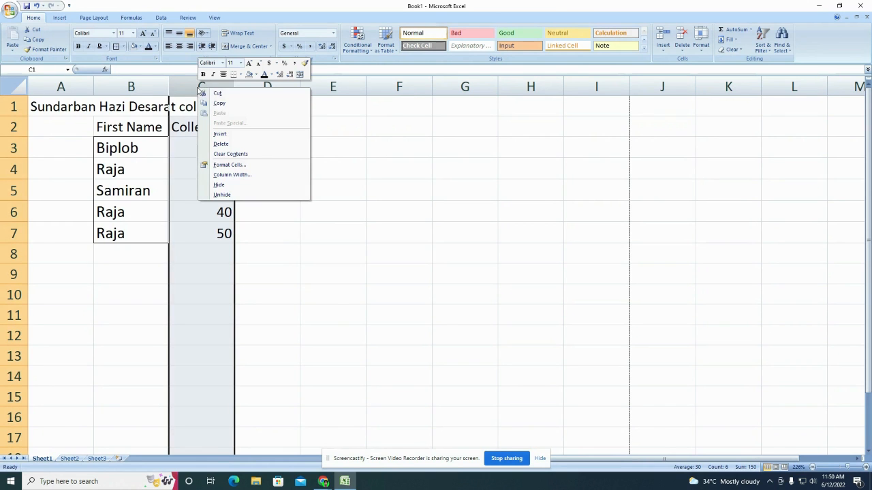
left_click(226, 134)
left_click(206, 143)
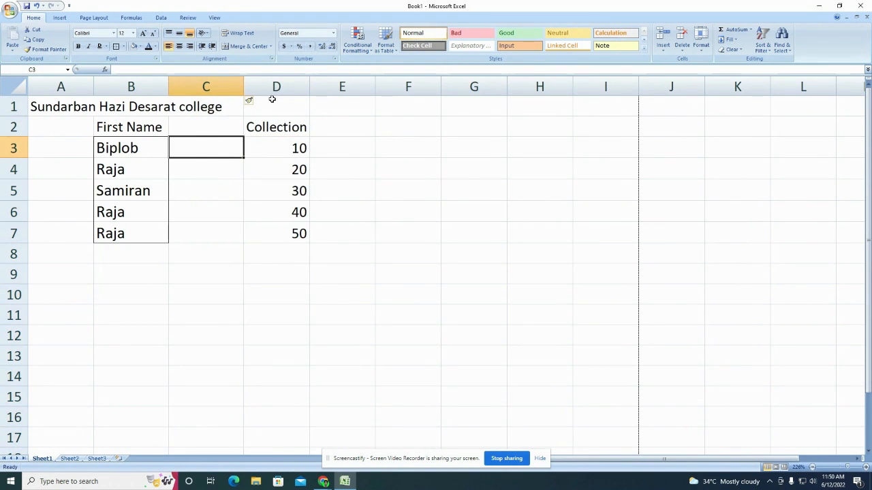
left_click(223, 126)
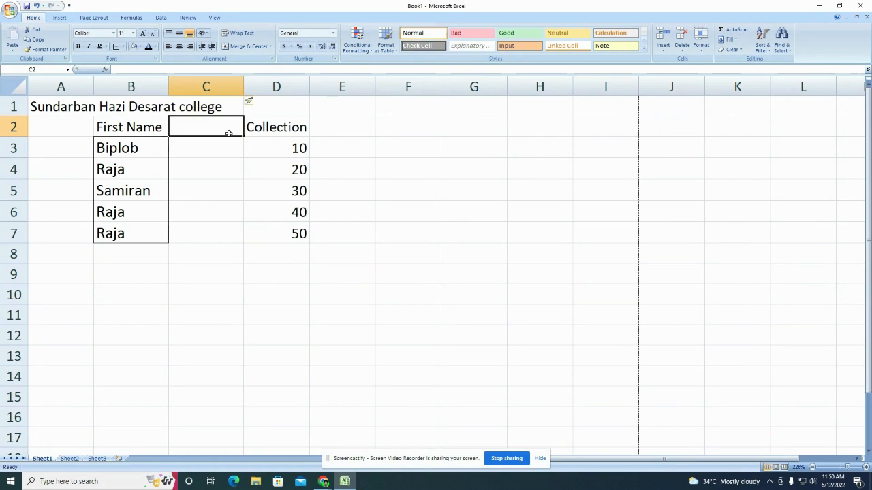
Step: Head column C 'Last Name' and enter surnames for the first two people
type("Last ")
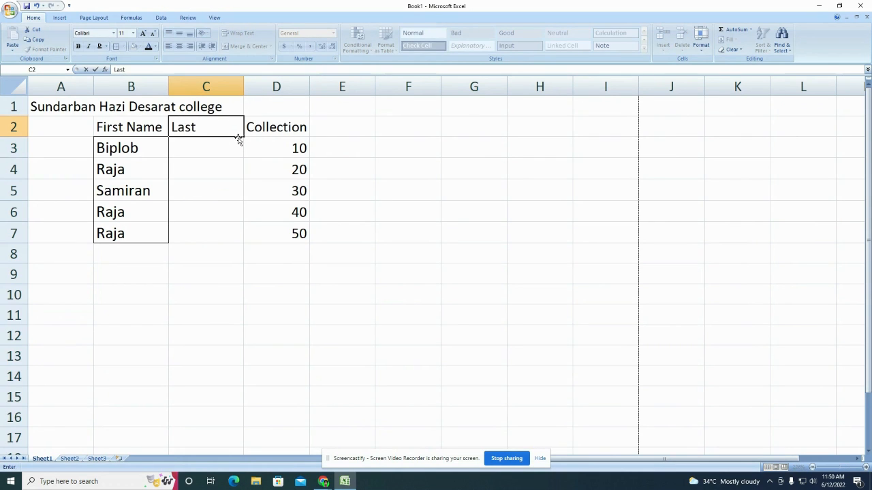
type("Name")
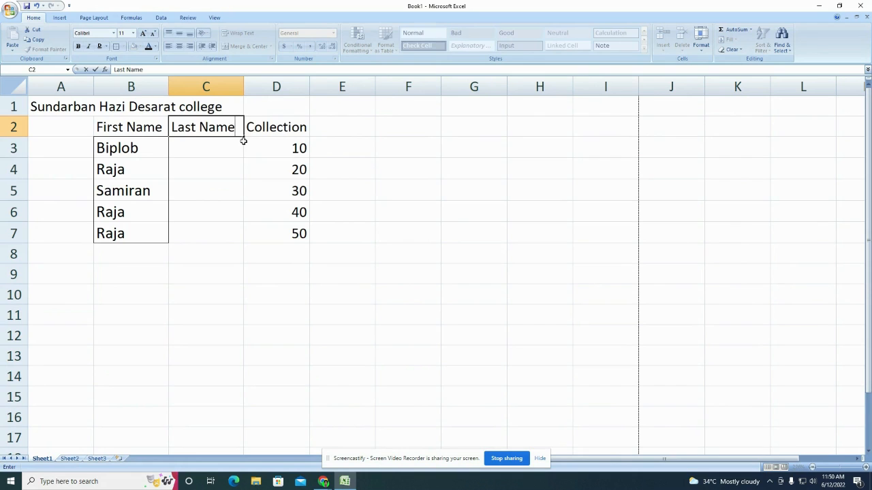
key("Return")
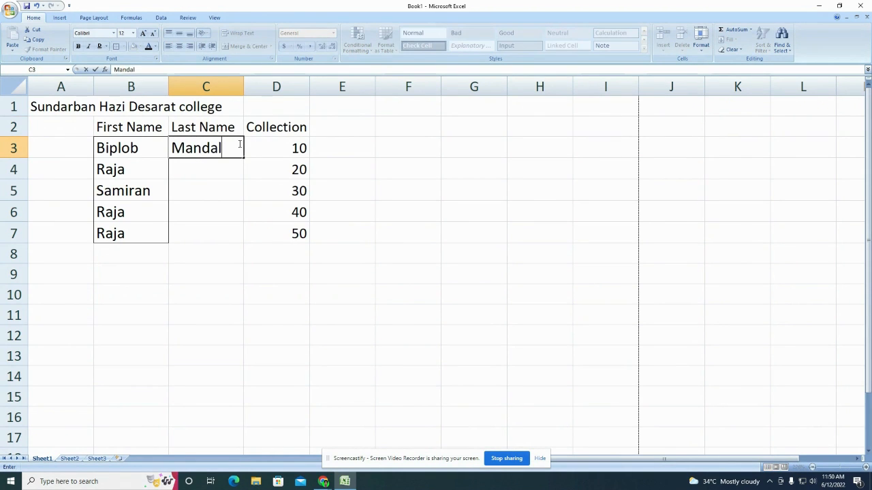
key("Return")
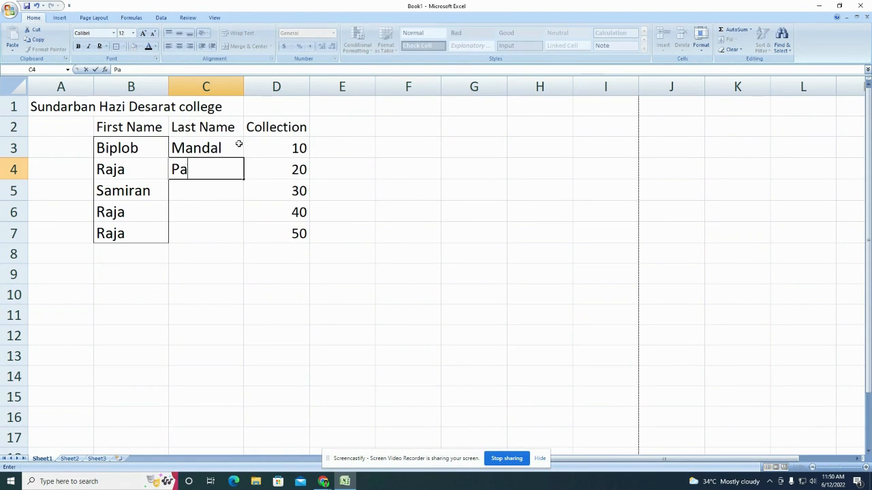
key("Return")
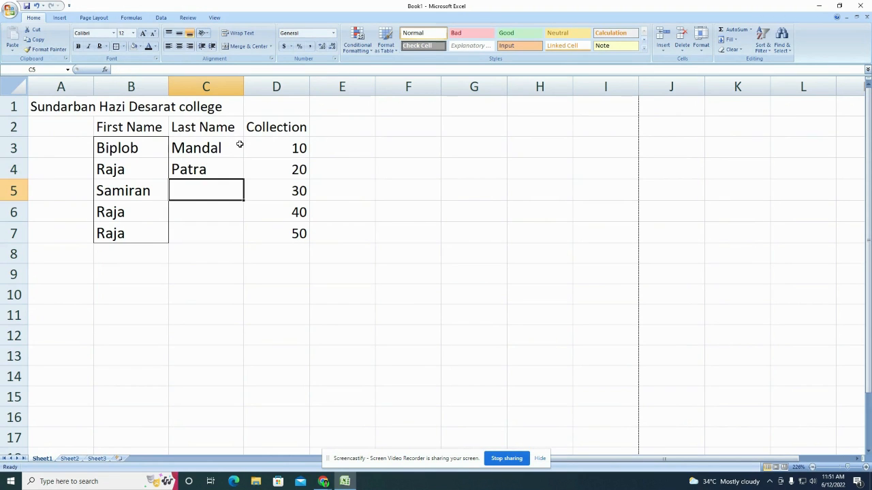
Step: Number cells A3 to A6 with serials 1 through 4
left_click(61, 151)
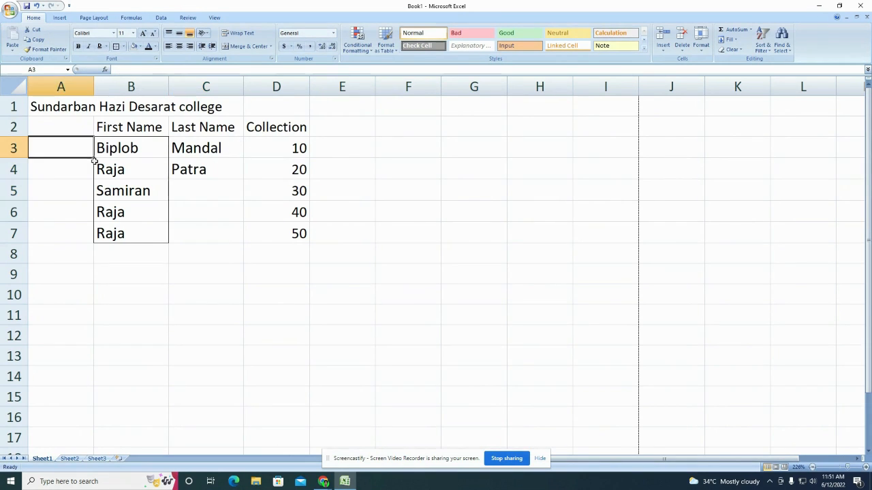
type("1")
key("Return")
type("2")
key("Return")
type("3")
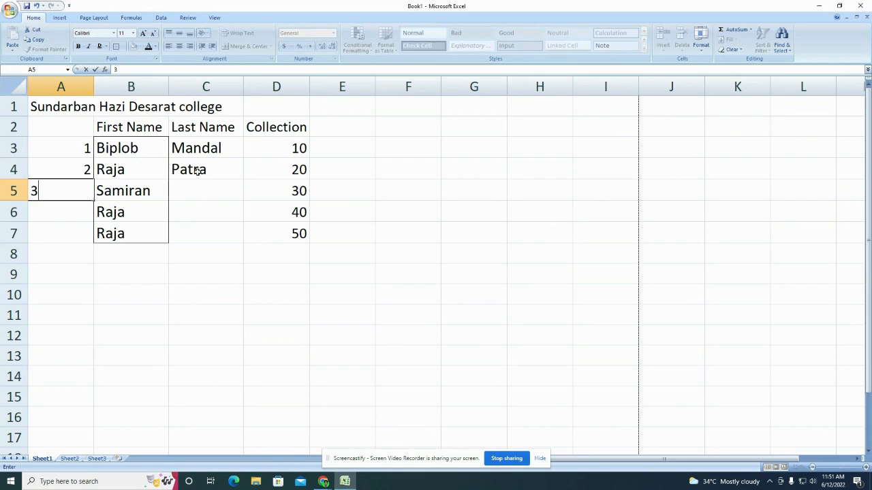
key("Return")
type("4")
left_click(129, 186)
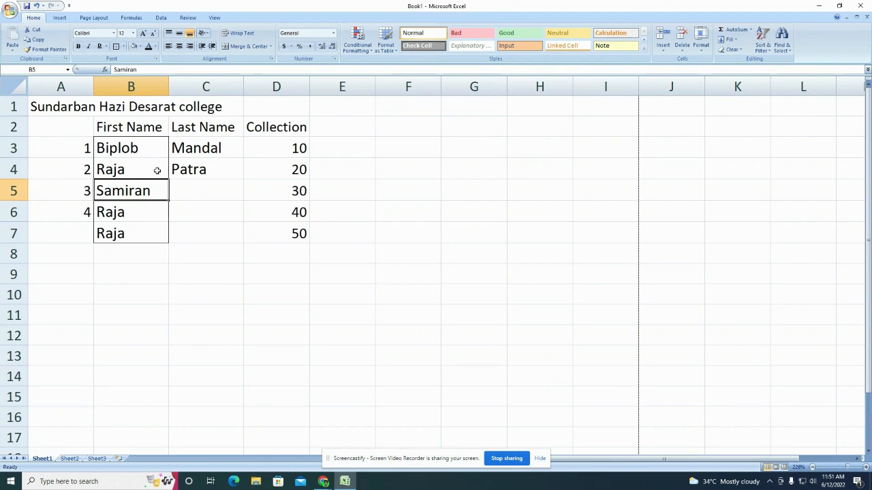
Step: Insert a blank row at row 4
left_click(13, 169)
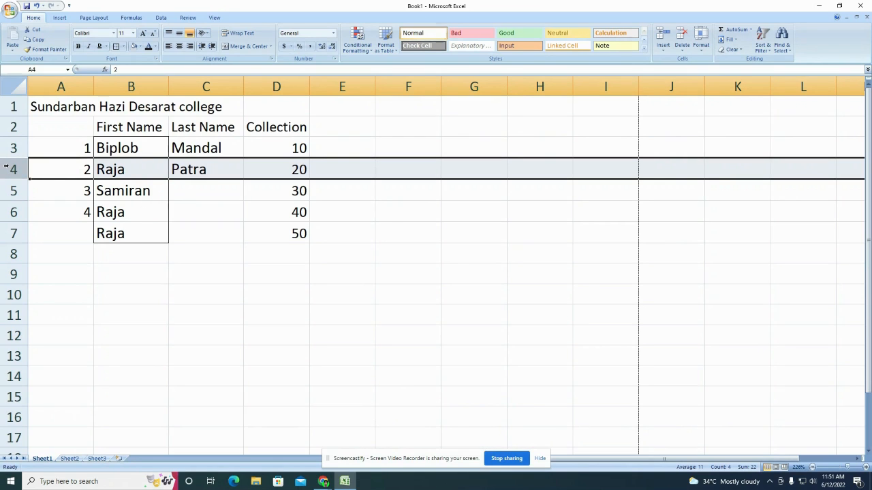
right_click(8, 169)
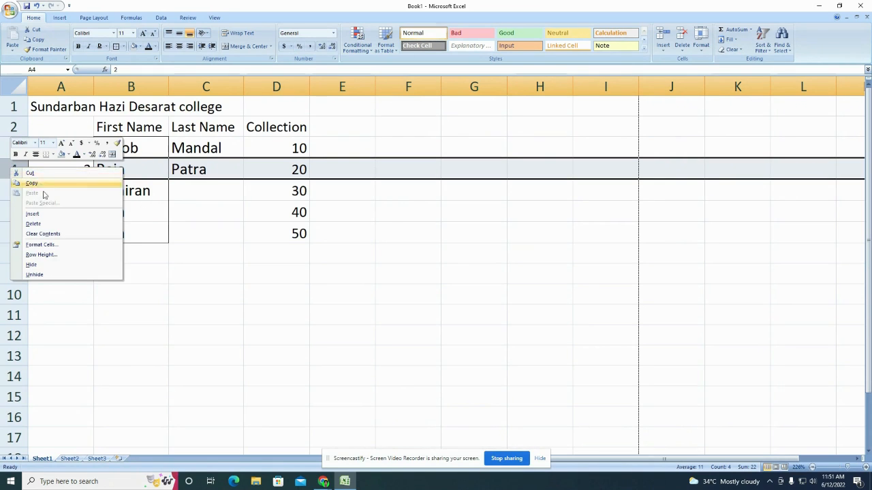
left_click(47, 212)
Step: Fill the new row with a first name, last name, collection 50 and serial 2
left_click(152, 169)
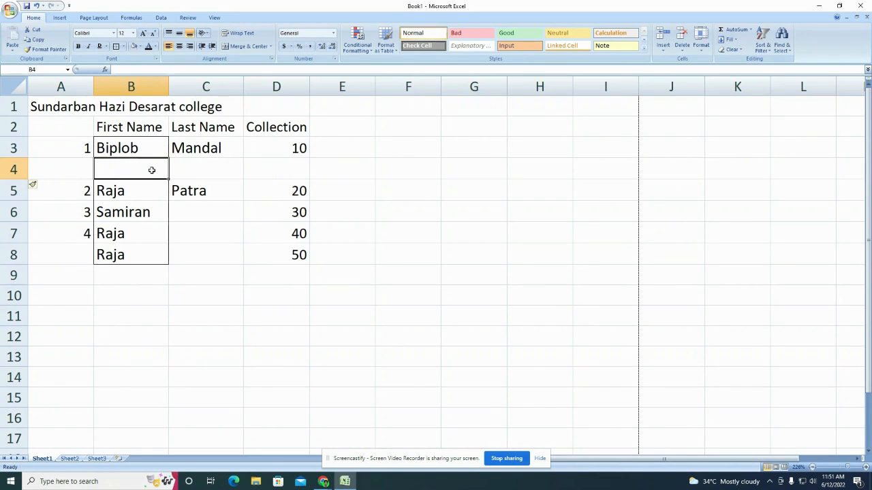
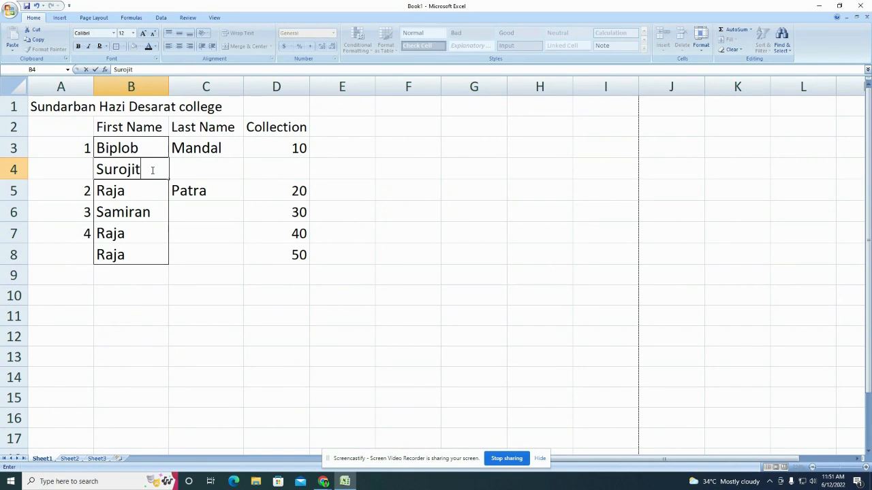
key("Tab")
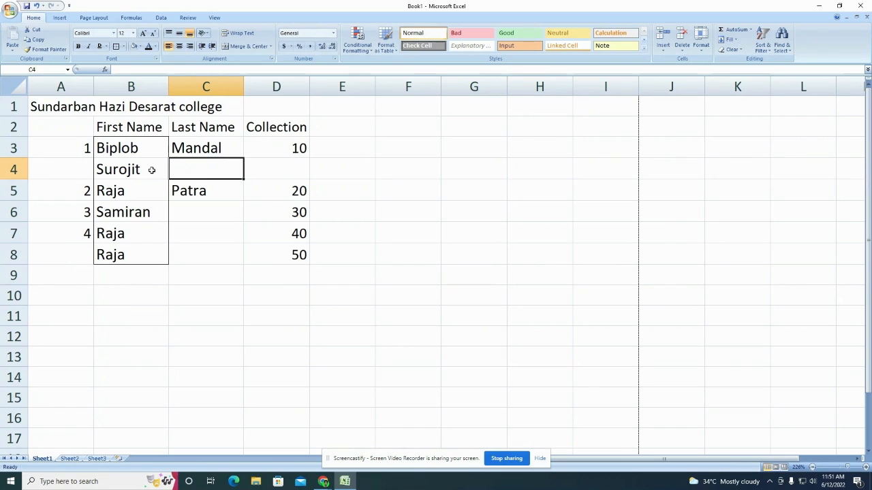
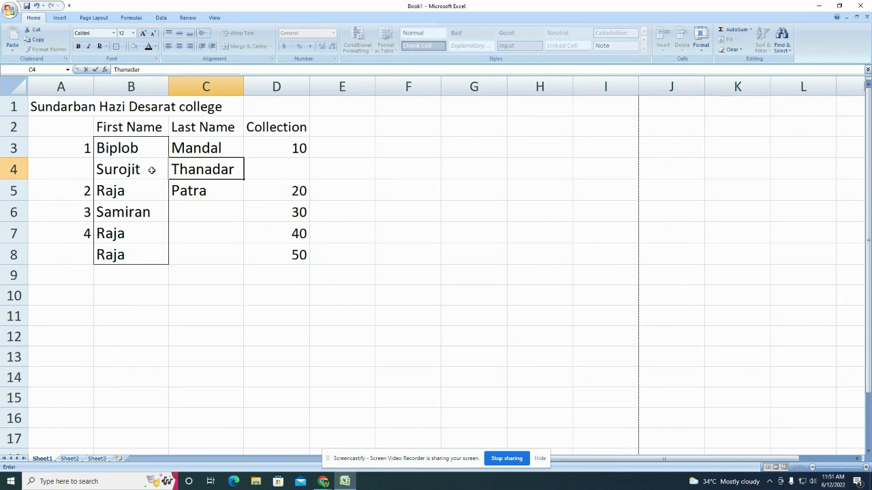
left_click(274, 170)
type("50")
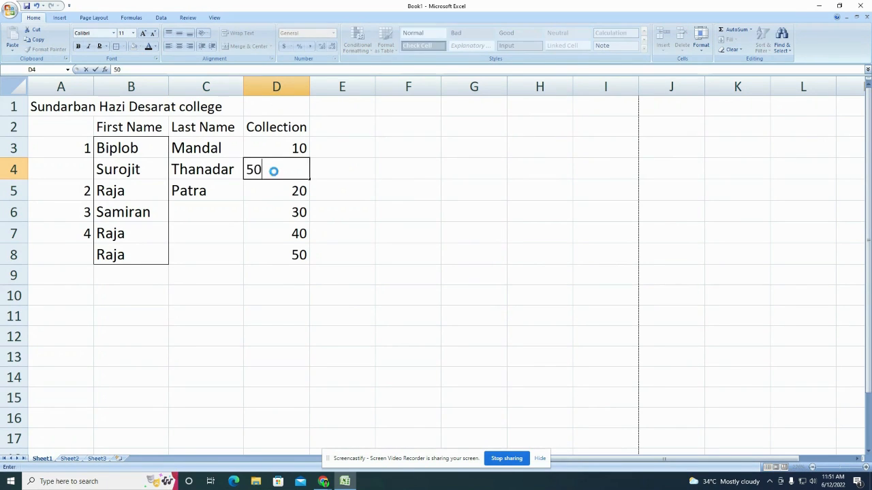
key("Return")
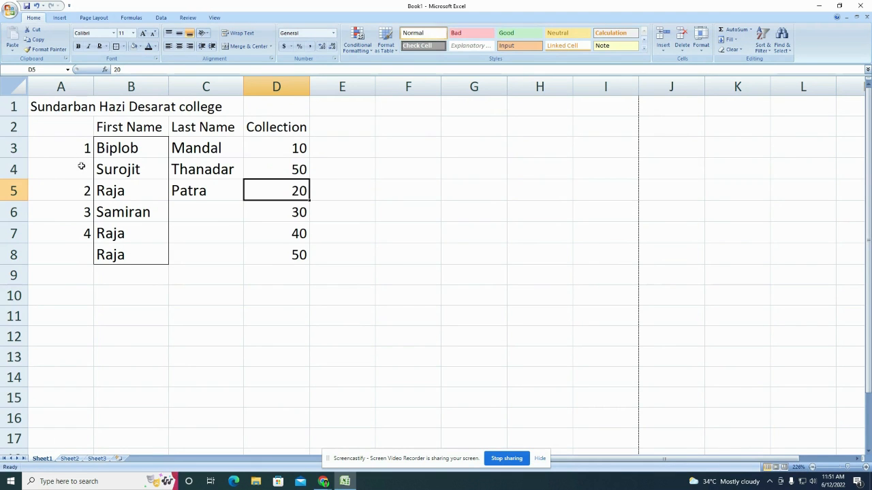
left_click(85, 167)
type("2")
key("Return")
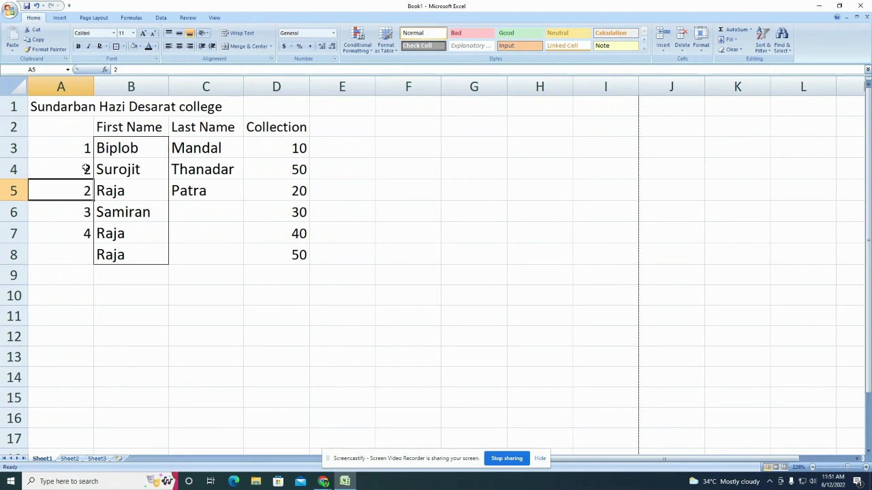
Step: Extend the 1, 2 series from A3:A4 down to A13, numbering 1 to 11
left_click_drag(82, 157, 89, 358)
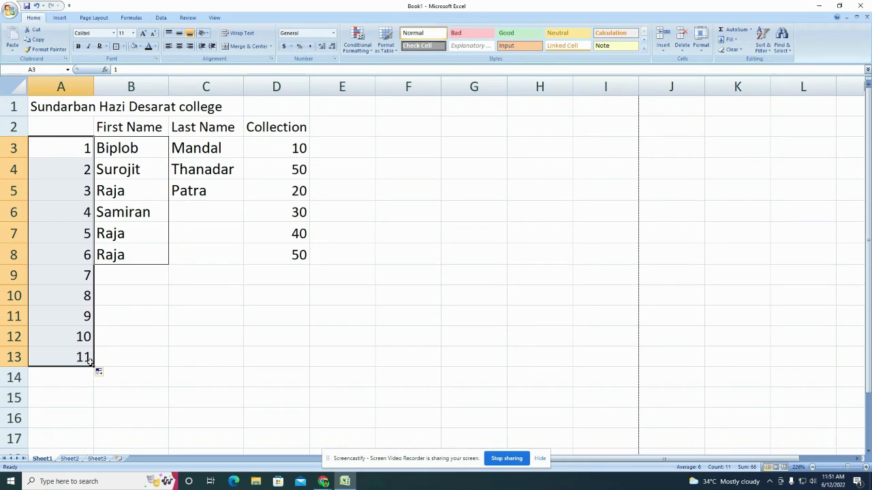
left_click(143, 346)
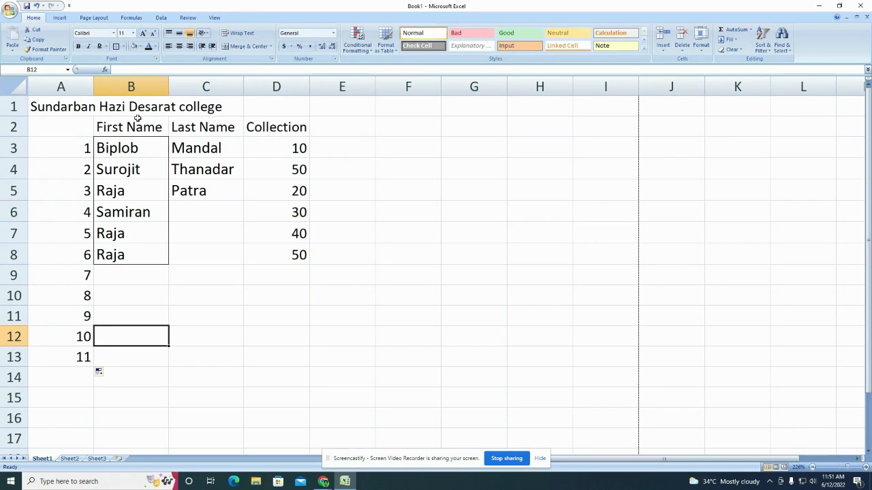
left_click(113, 235)
left_click(115, 256)
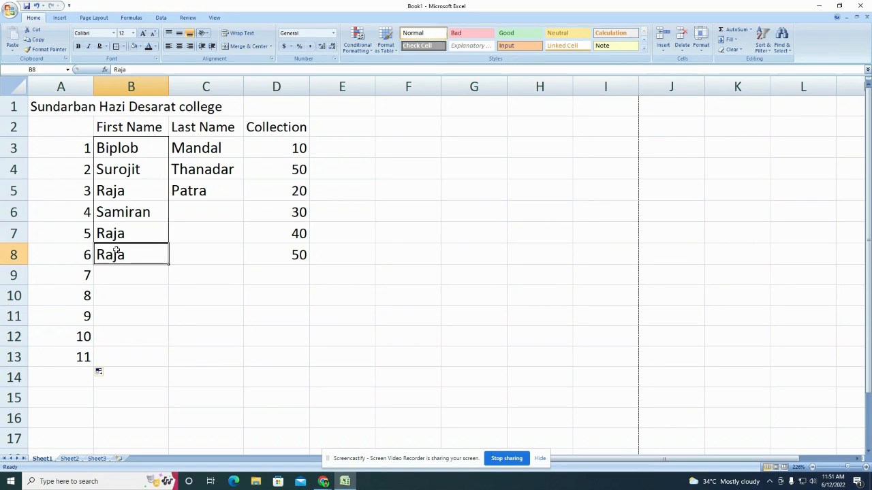
left_click(114, 192)
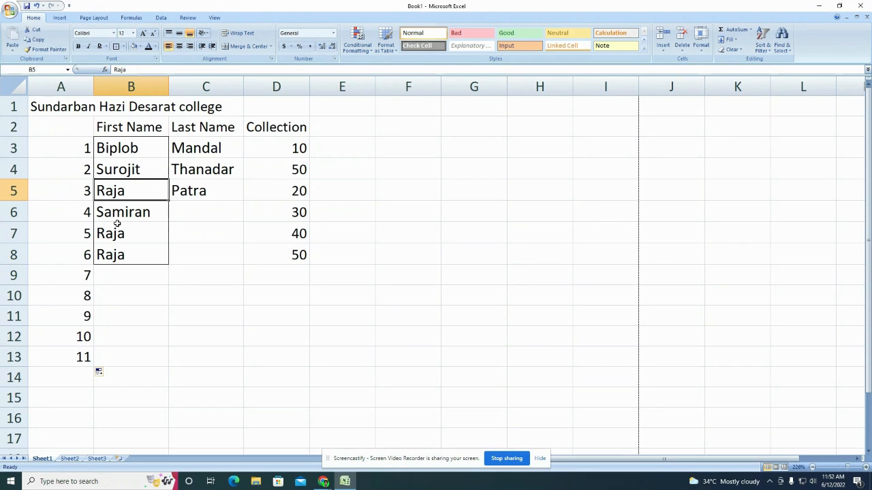
left_click(128, 86)
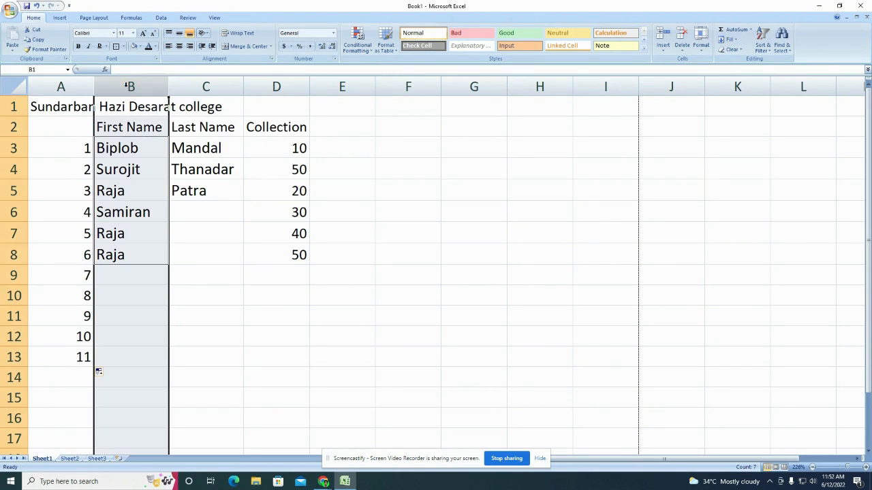
Step: Apply Duplicate Values highlighting with Light Red Fill and Dark Red Text to first names B3:B8
left_click(133, 182)
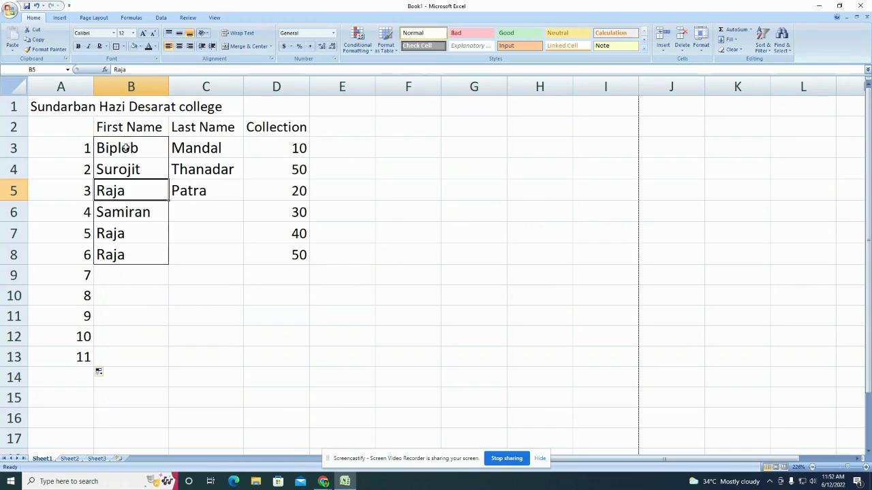
left_click_drag(126, 150, 117, 254)
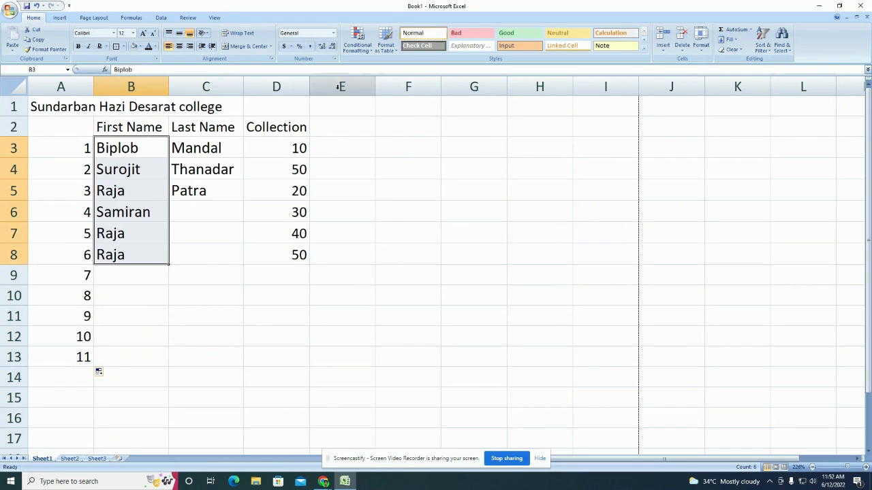
left_click(368, 50)
mouse_move(372, 65)
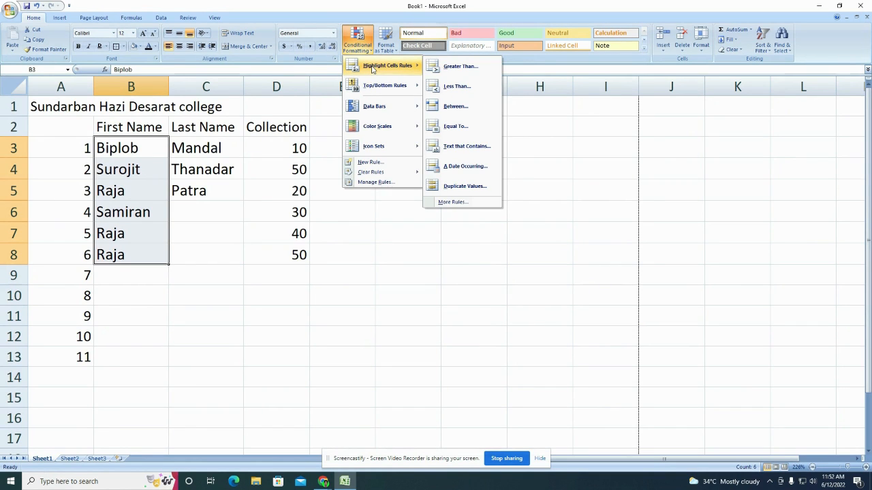
left_click(463, 186)
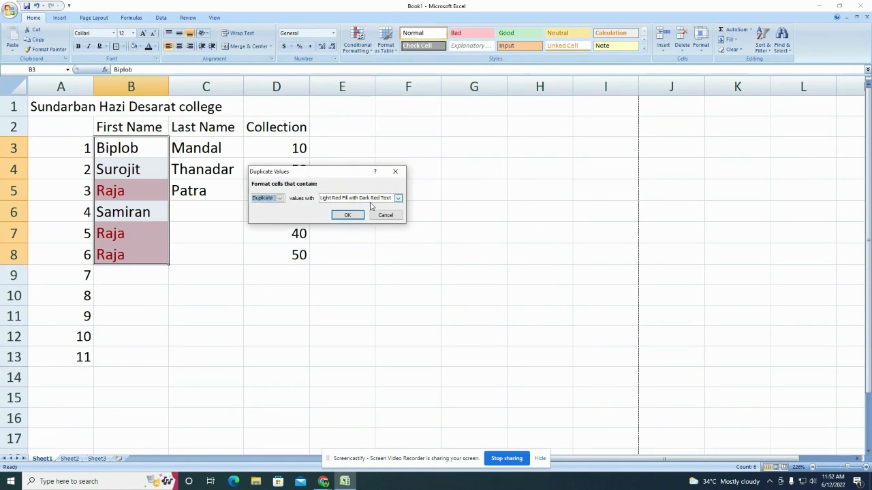
left_click(346, 216)
Step: Inspect the highlighted duplicate Raja entries in B7, B8 and B5
left_click(129, 186)
left_click(128, 230)
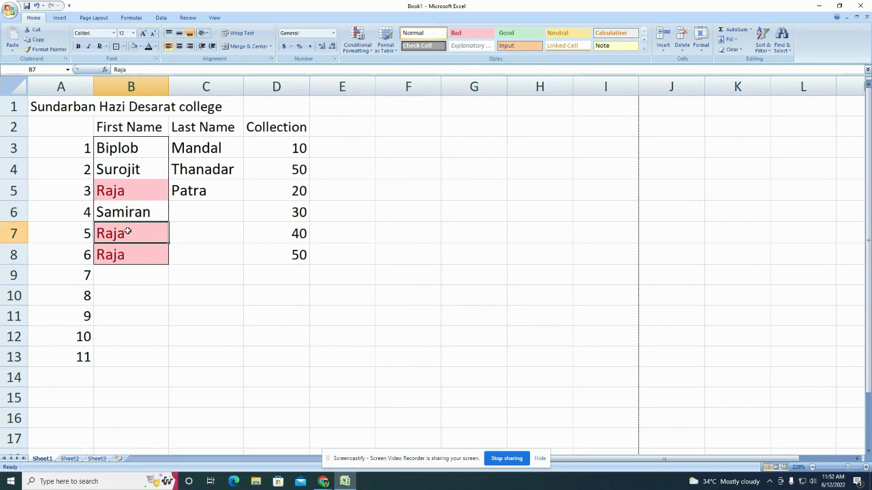
left_click(130, 250)
left_click(128, 184)
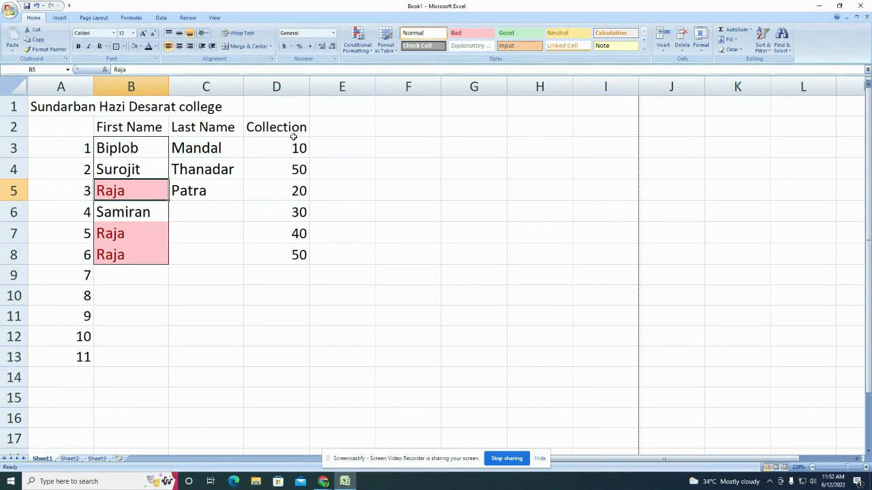
Step: Enter =D3+D4+D5+D6+D7+D8 in D9, totalling the Collection values to 200
left_click_drag(293, 141, 291, 253)
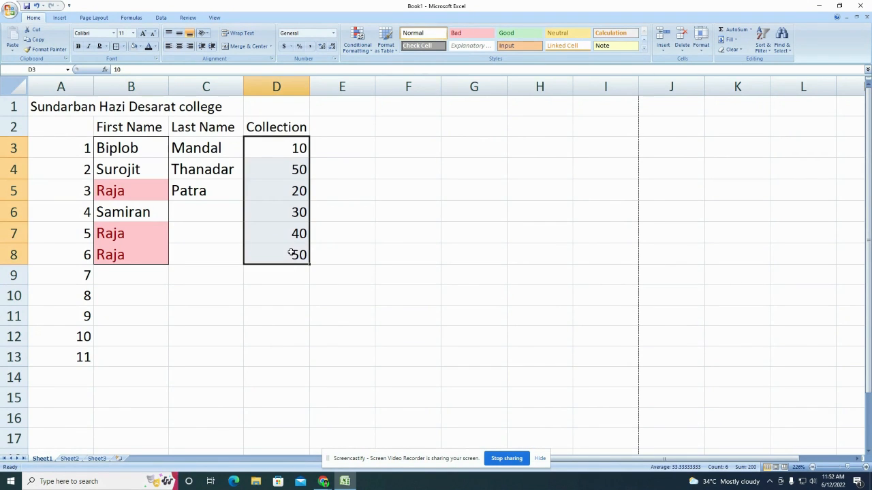
left_click(296, 270)
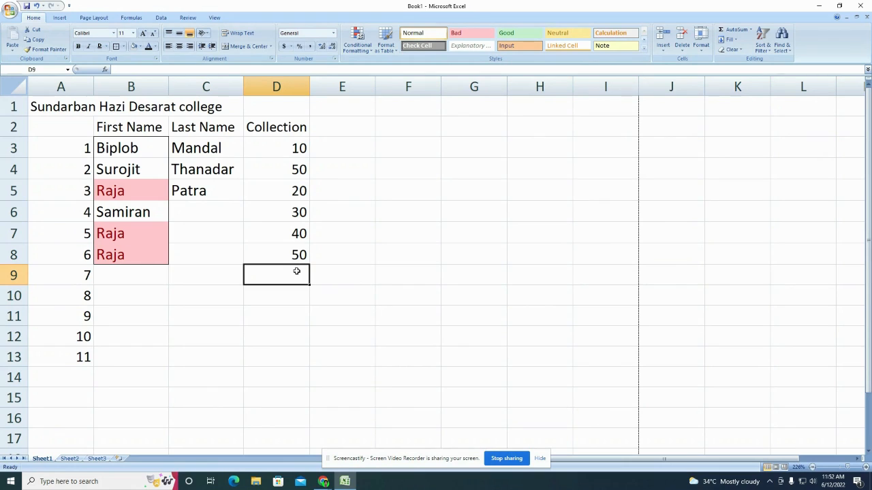
type("=")
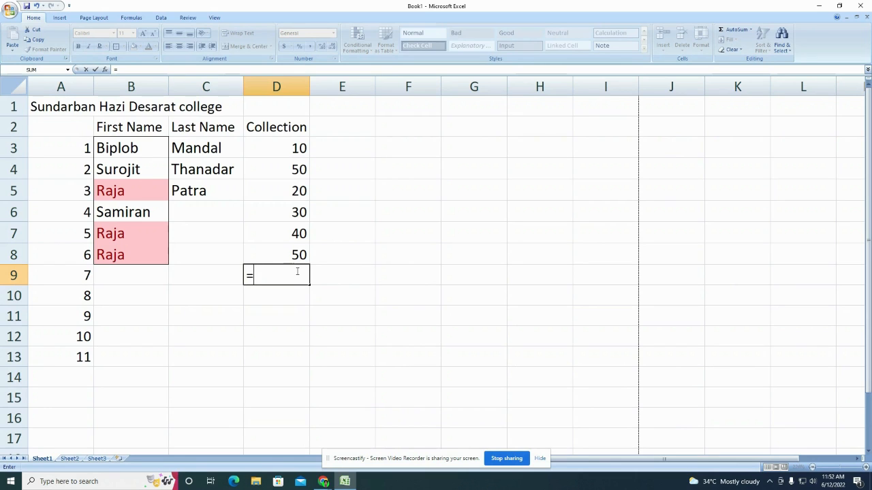
left_click(292, 143)
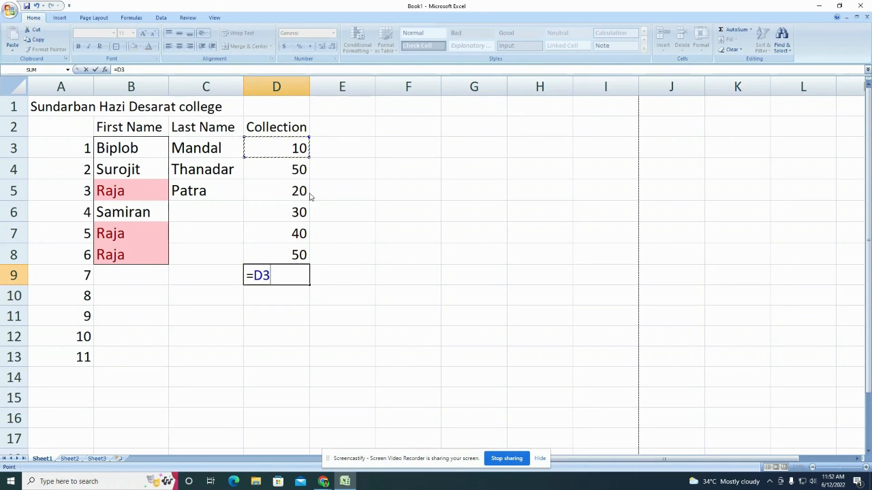
type("+")
left_click(298, 171)
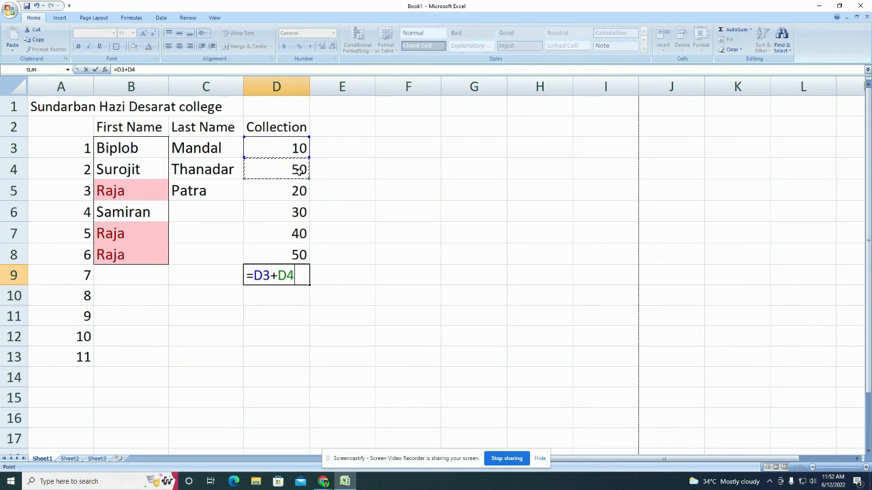
type("+")
left_click(302, 191)
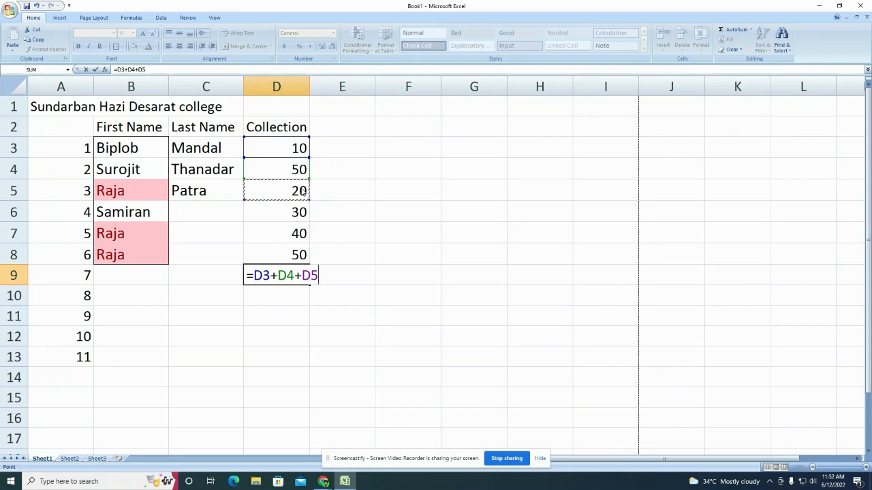
type("+")
left_click(300, 211)
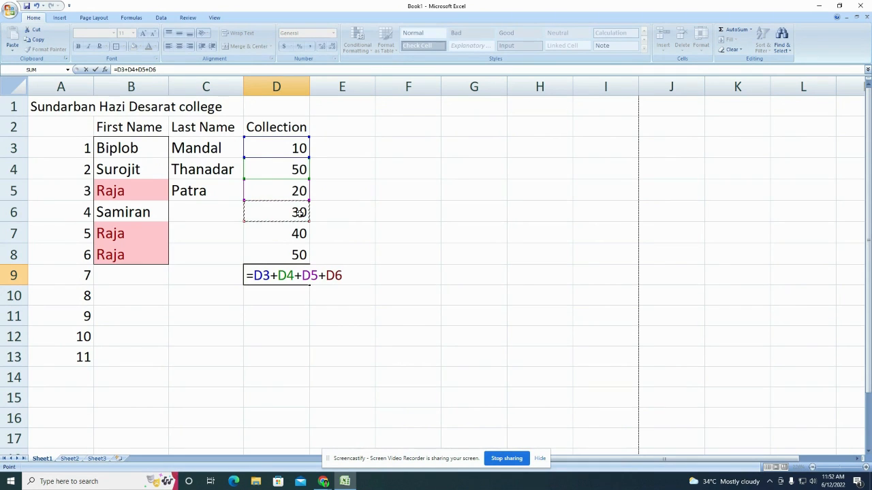
type("+")
left_click(301, 233)
type("+")
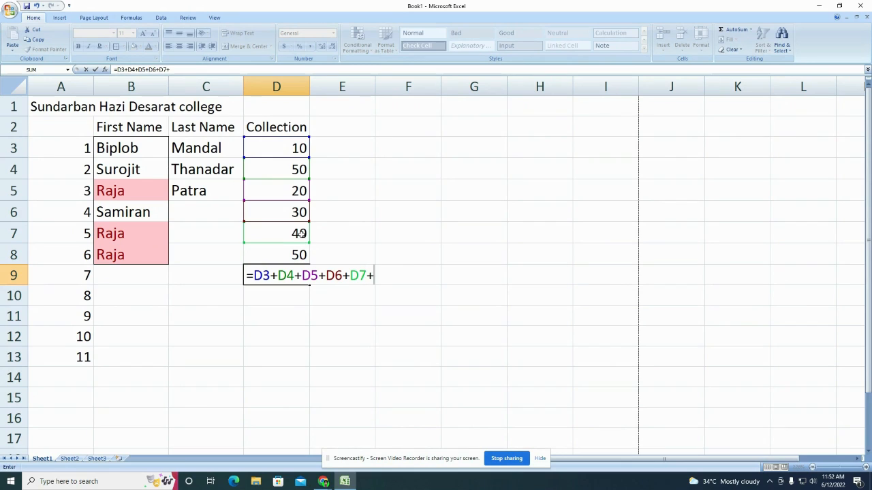
left_click(294, 254)
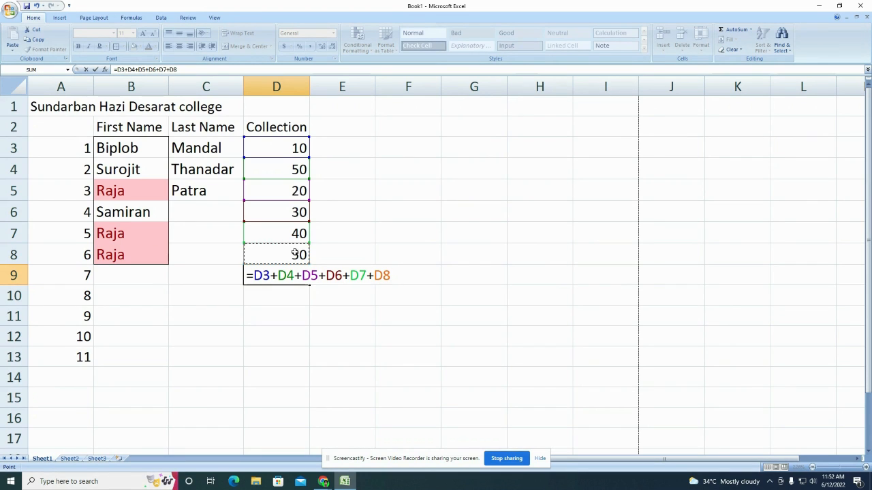
key("Return")
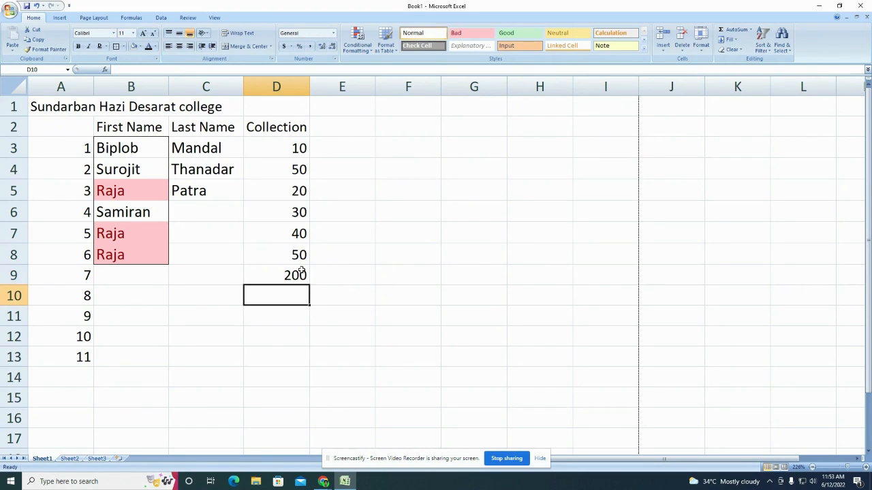
left_click(299, 275)
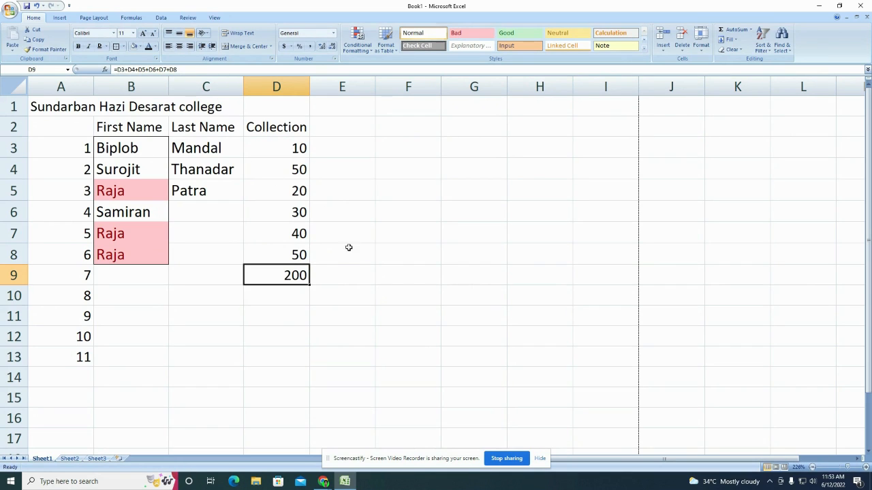
Step: Enter the typed-number sum =10+50+20+30+40+50 in E9
left_click(351, 272)
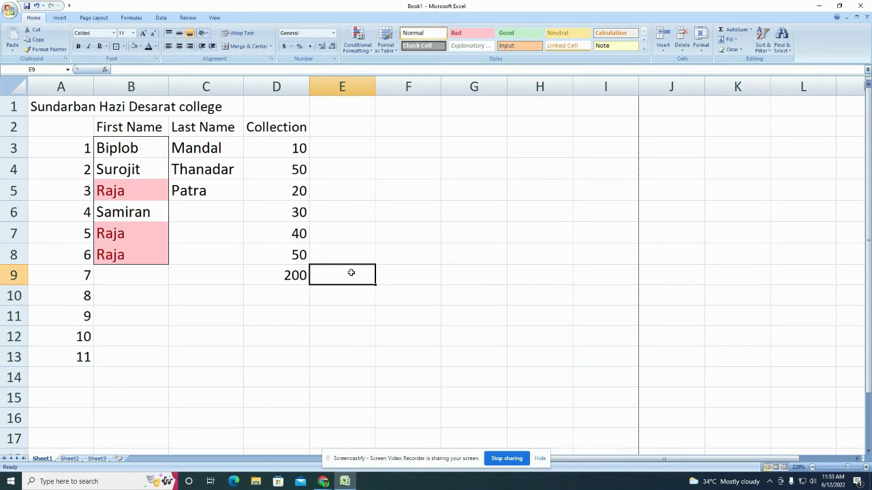
type("=10+")
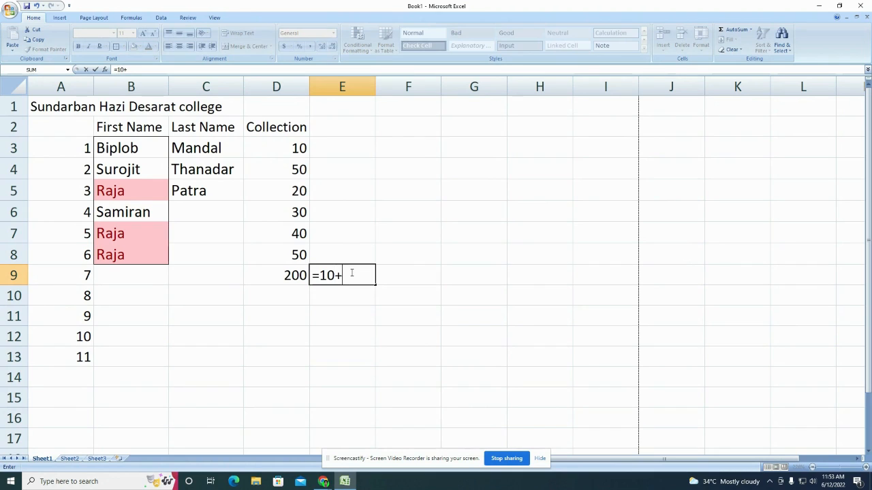
type("50+20+30+40+50")
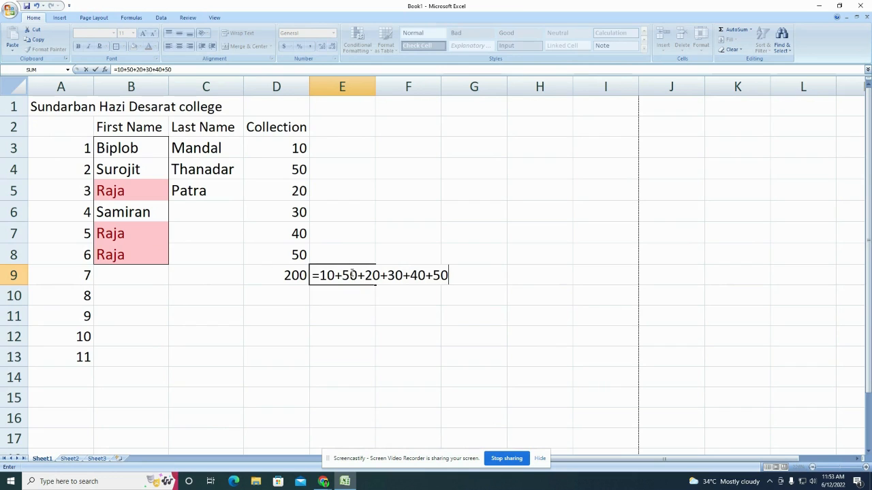
key("Return")
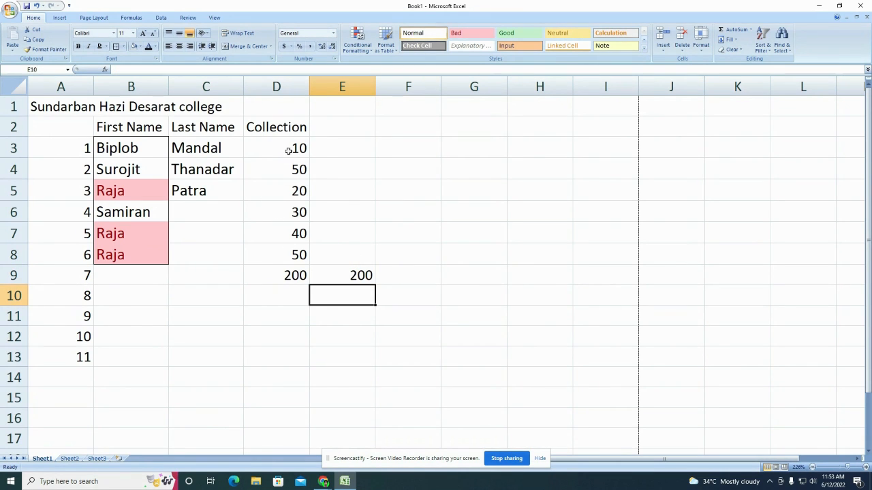
Step: Change D3 to 100 and compare the updated D9 total of 290 with E9's unchanged sum
left_click(258, 148)
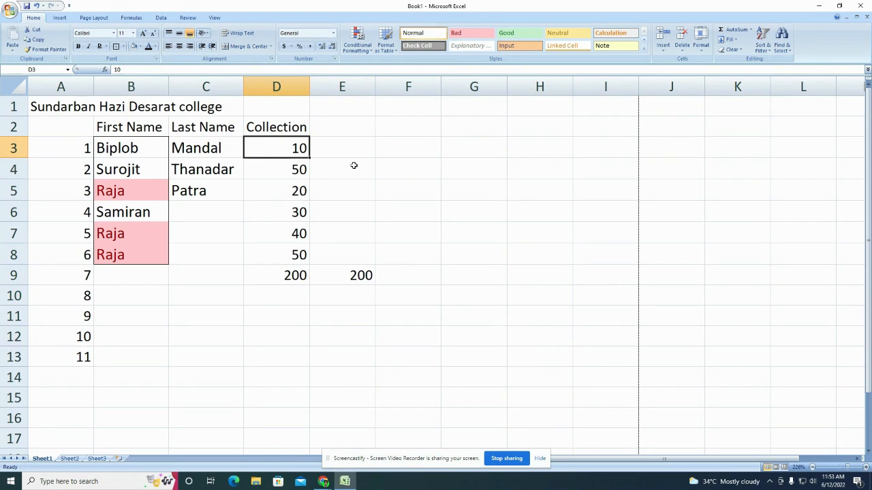
type("100")
key("Return")
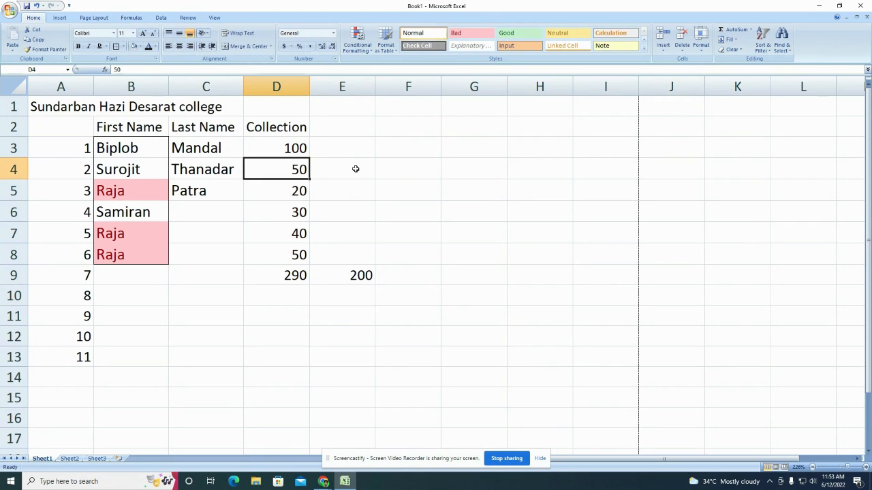
left_click(290, 277)
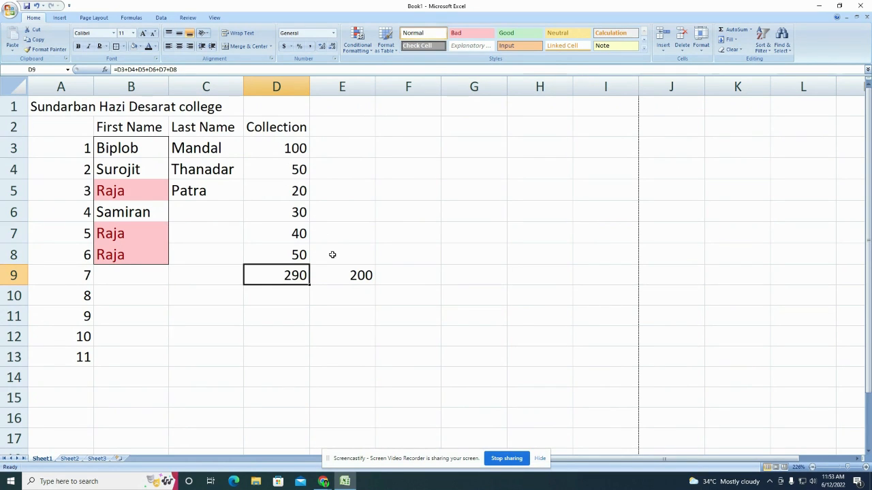
left_click(350, 278)
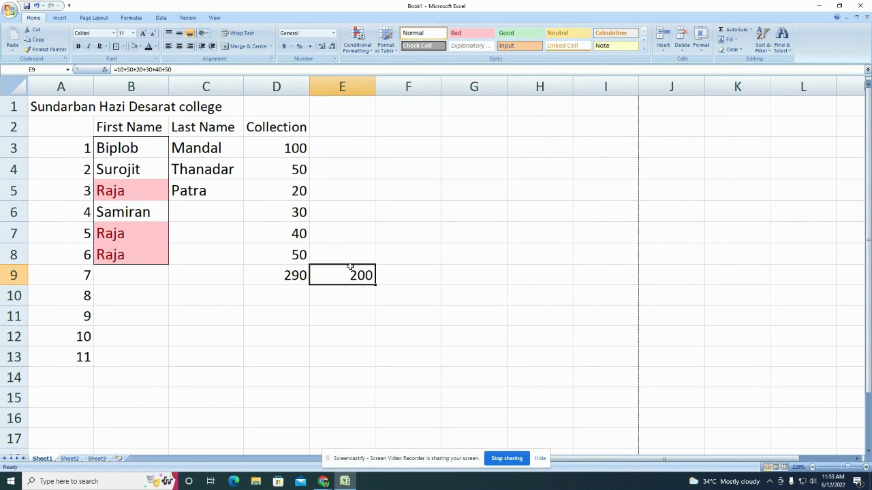
Step: Clear the sums in E9 and D9
key("Delete")
left_click(299, 275)
key("Delete")
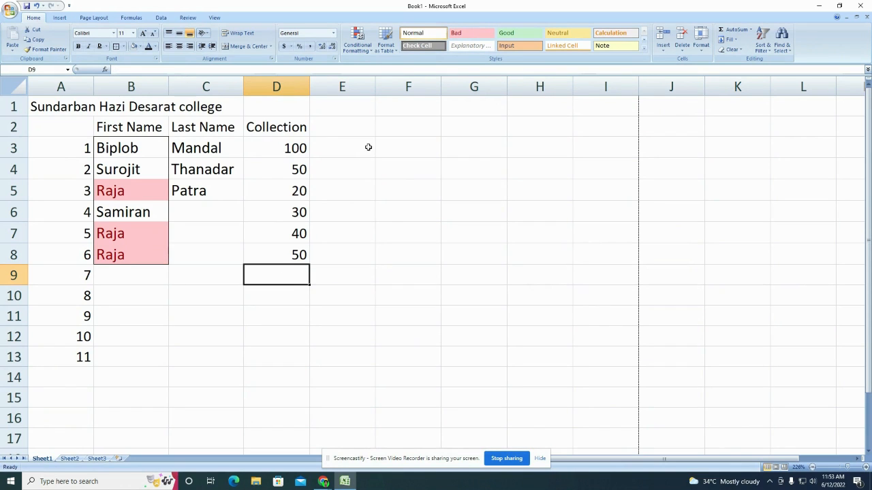
left_click(363, 149)
Step: Enter the signs +, -, * and / into E3 through E6 and select them
type("+")
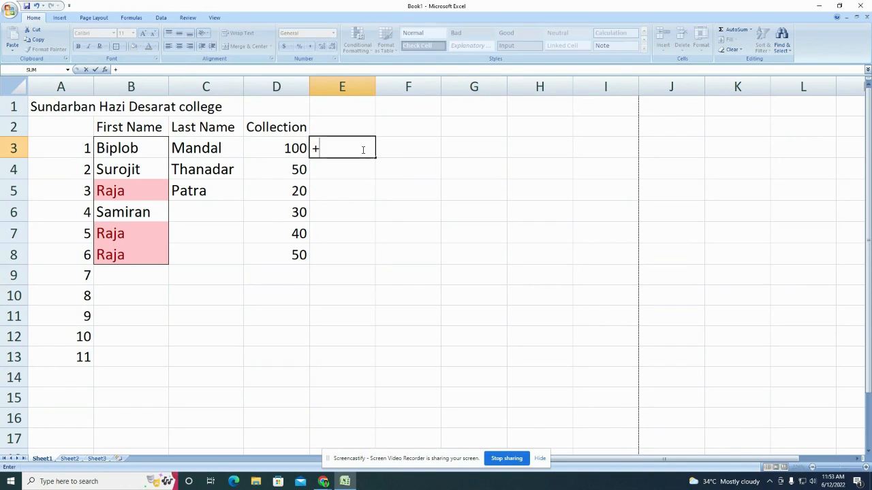
key("Return")
type("-")
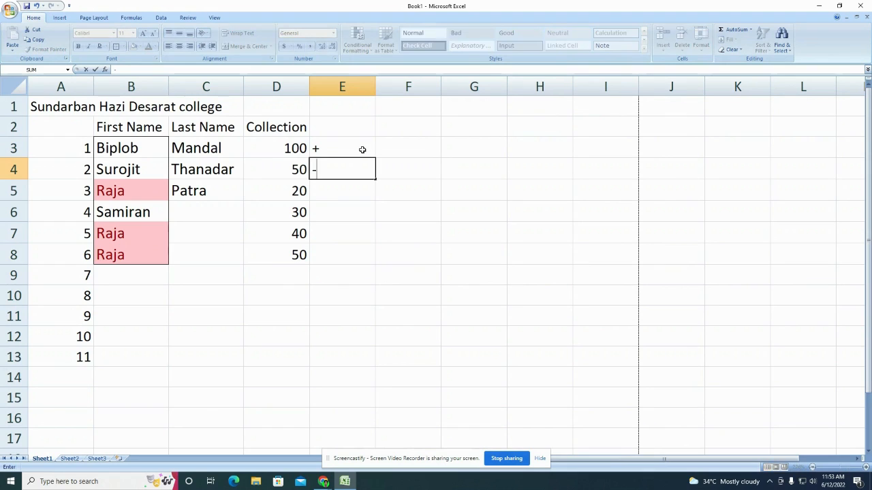
key("Return")
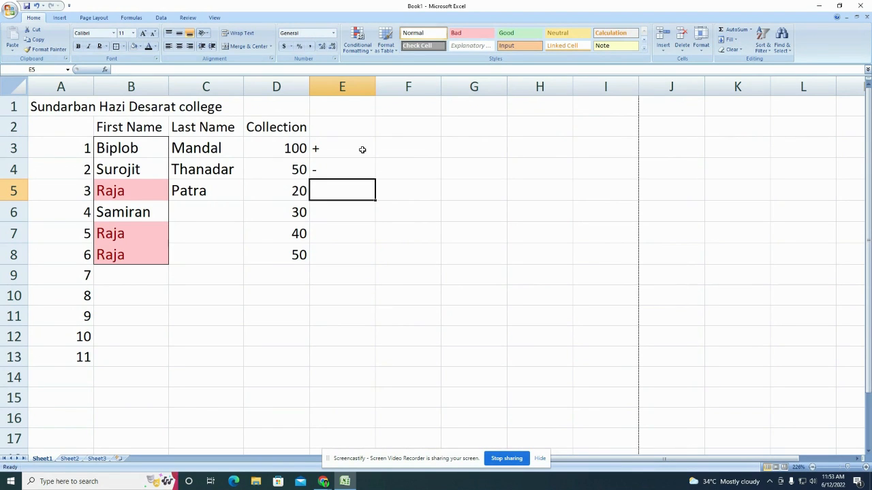
type("*")
key("Return")
key("alt")
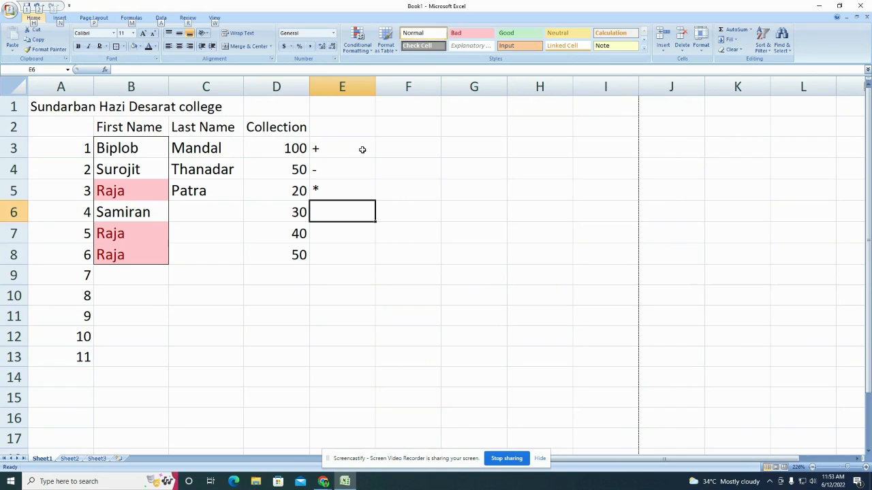
type("/")
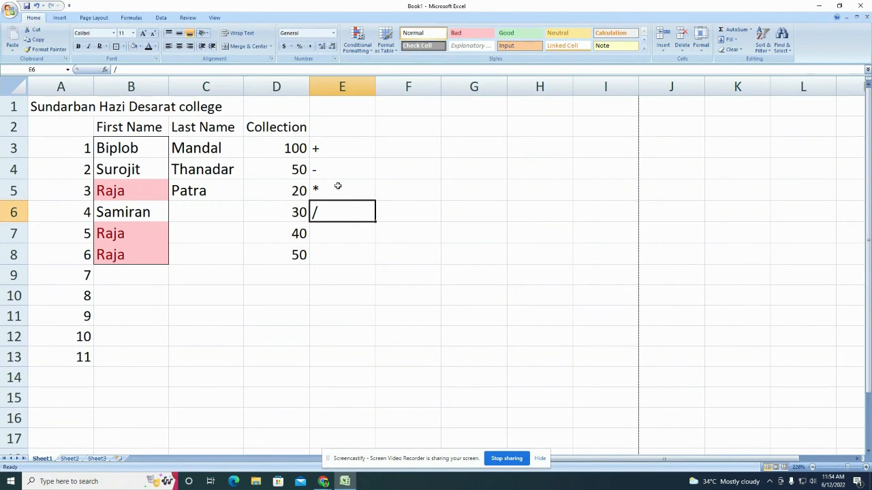
left_click_drag(331, 149, 335, 216)
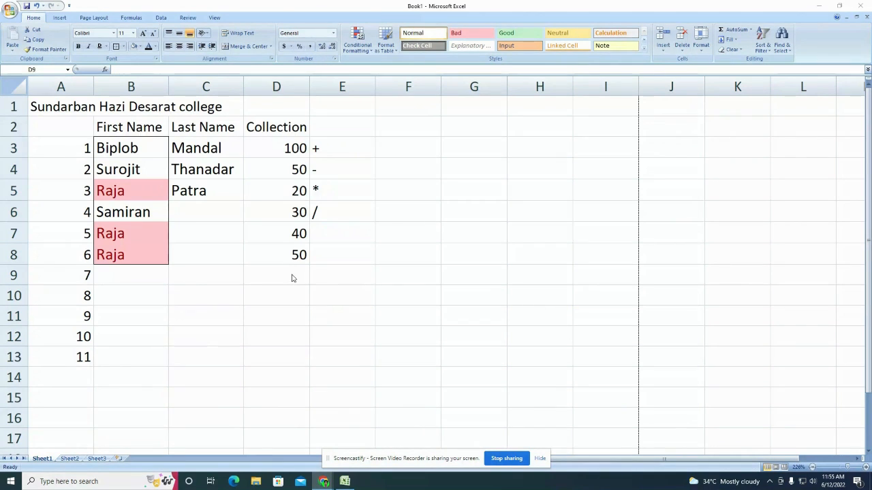
left_click(293, 275)
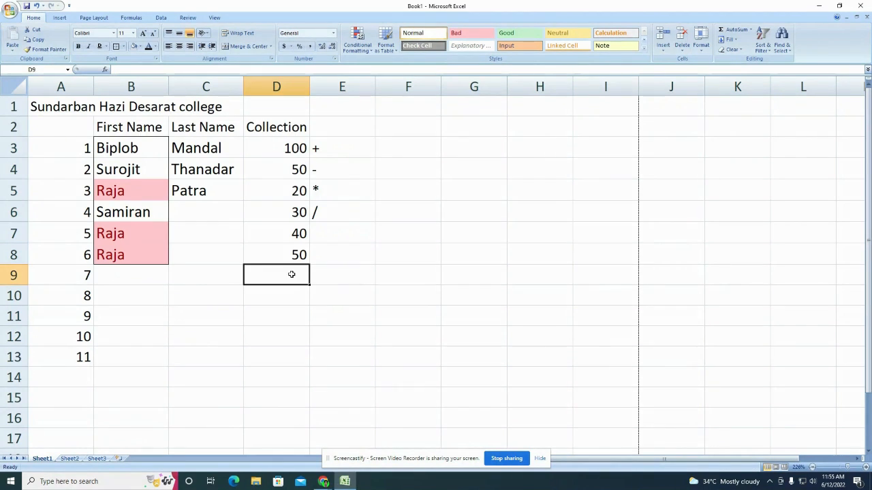
left_click(139, 46)
left_click(156, 113)
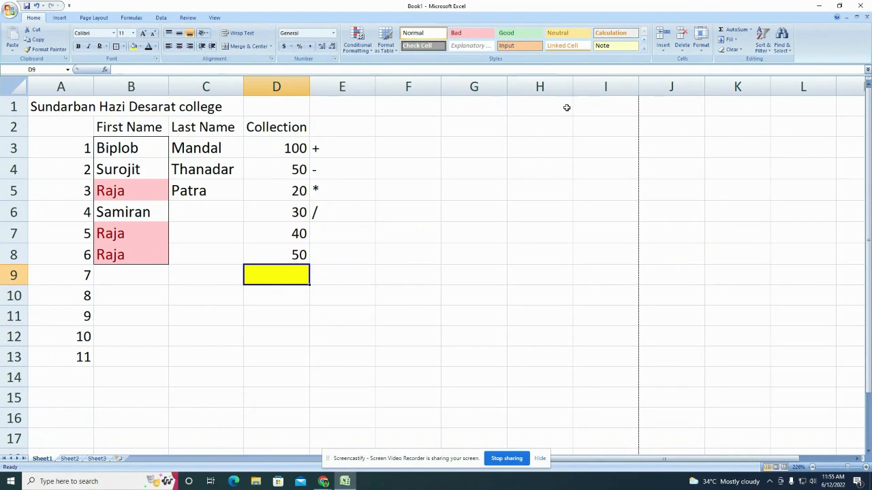
left_click(727, 30)
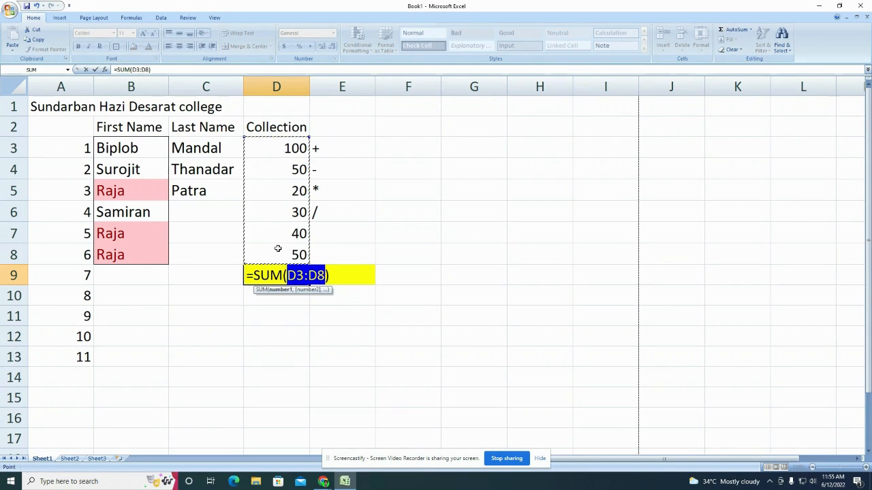
left_click_drag(290, 140, 292, 255)
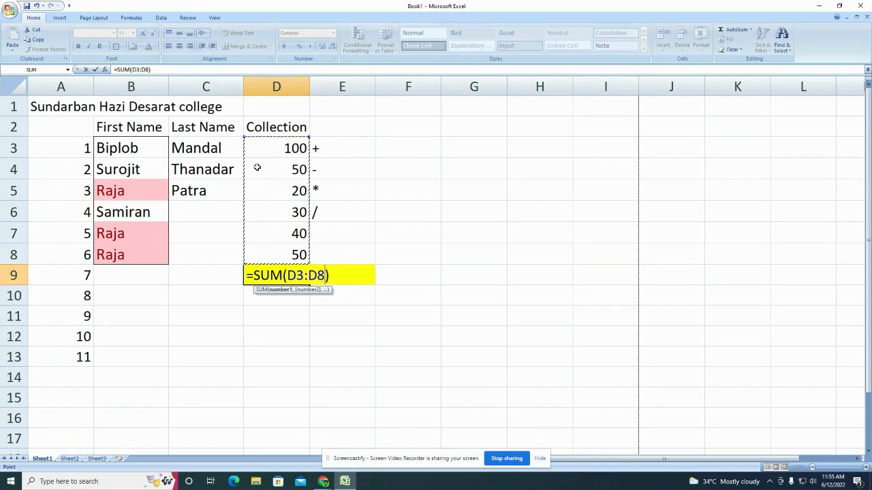
key("Return")
left_click(304, 273)
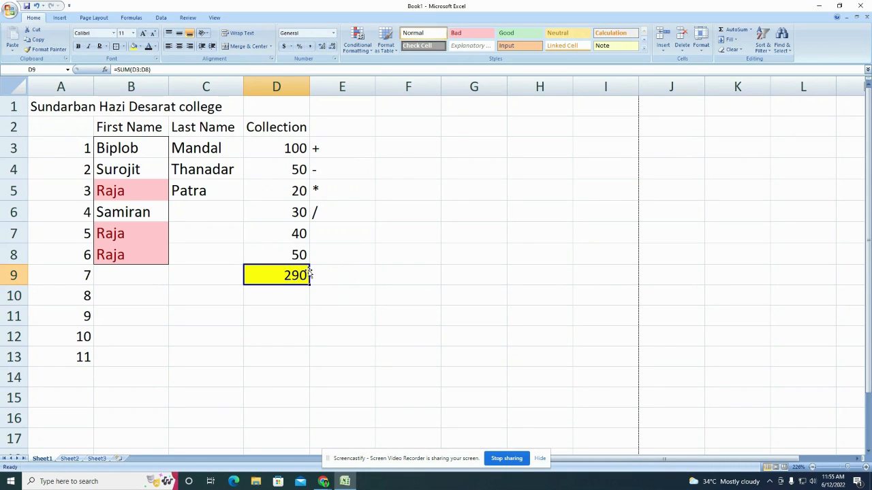
key("BackSpace")
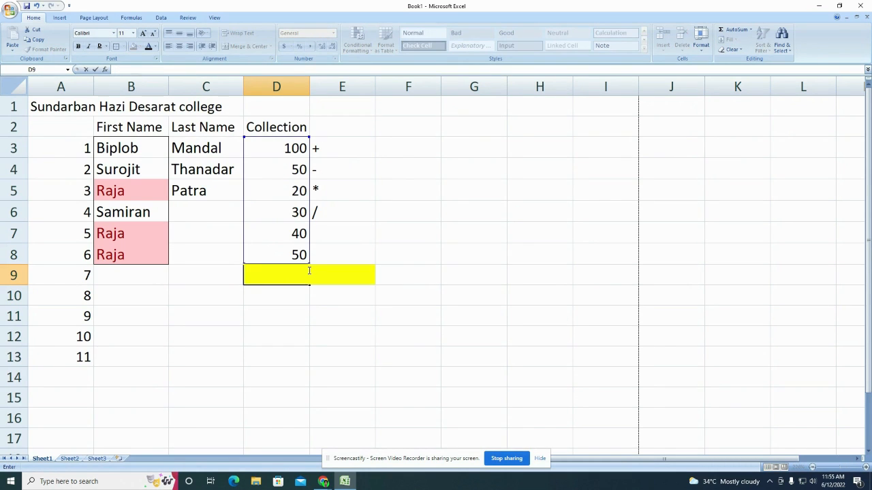
Step: Enter =SUM(D3:D8) in D9, totalling the Collection column to 290
type("=sum")
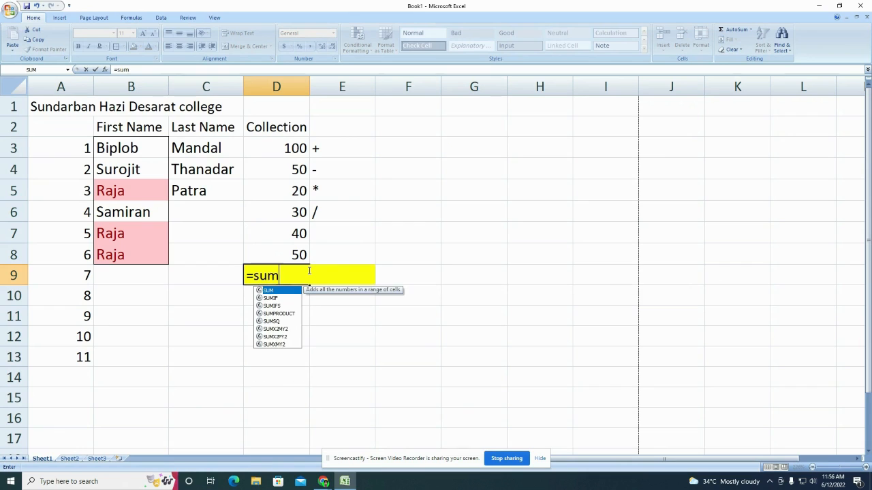
key("Tab")
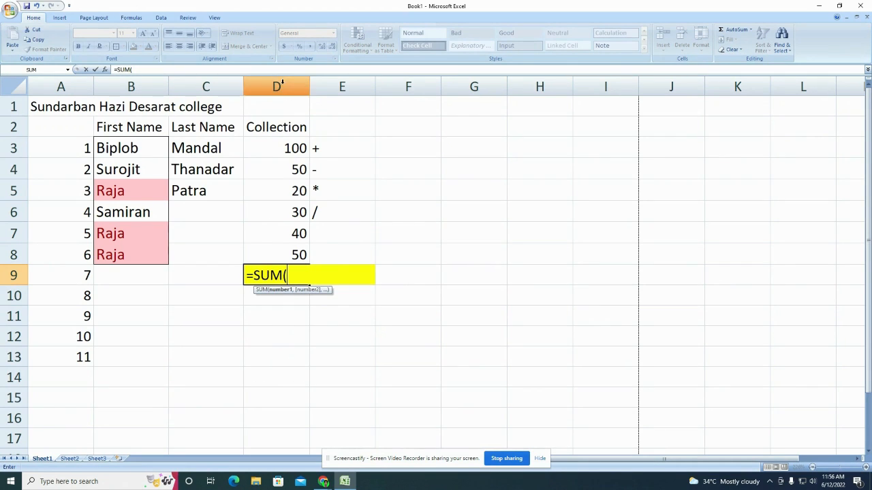
left_click(284, 147)
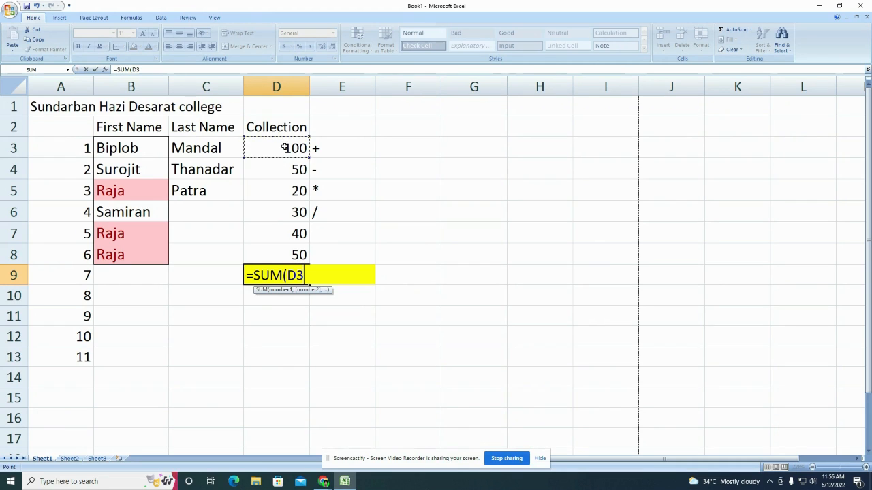
key("F8")
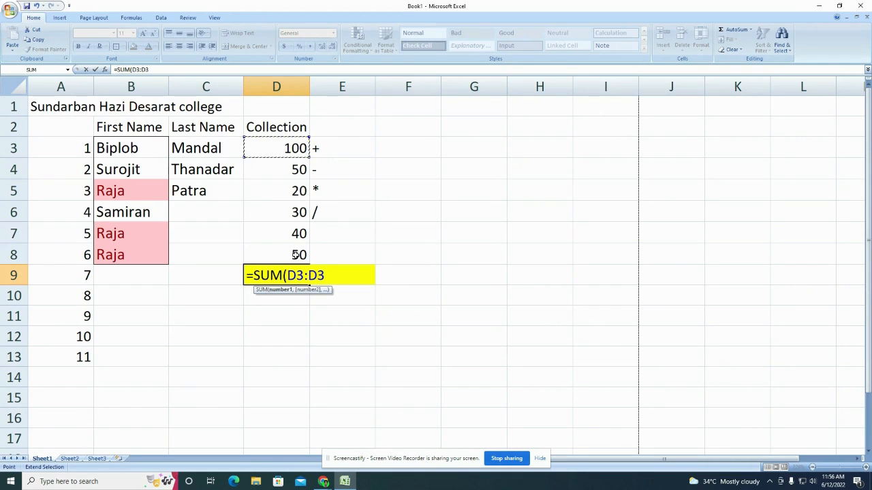
left_click(293, 255)
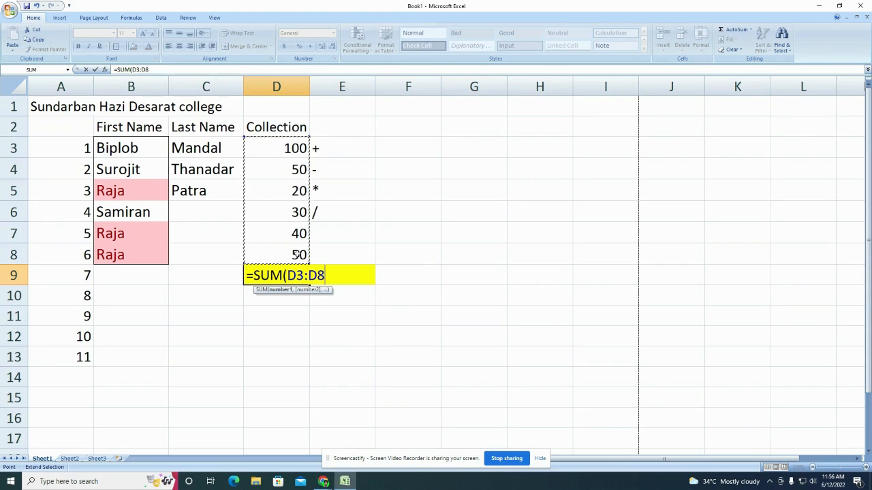
key("Return")
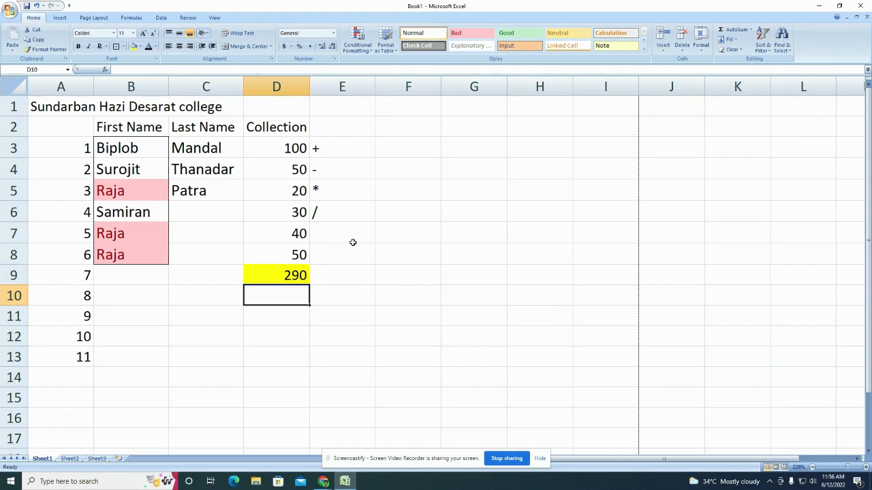
Step: Enter =D3-D4 in F4, giving 50
left_click(321, 169)
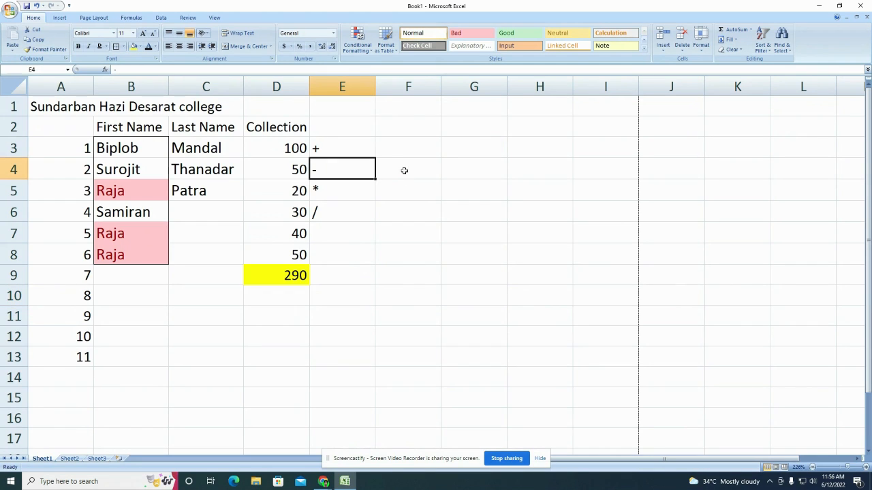
left_click(403, 170)
left_click(345, 172)
left_click_drag(291, 148, 295, 162)
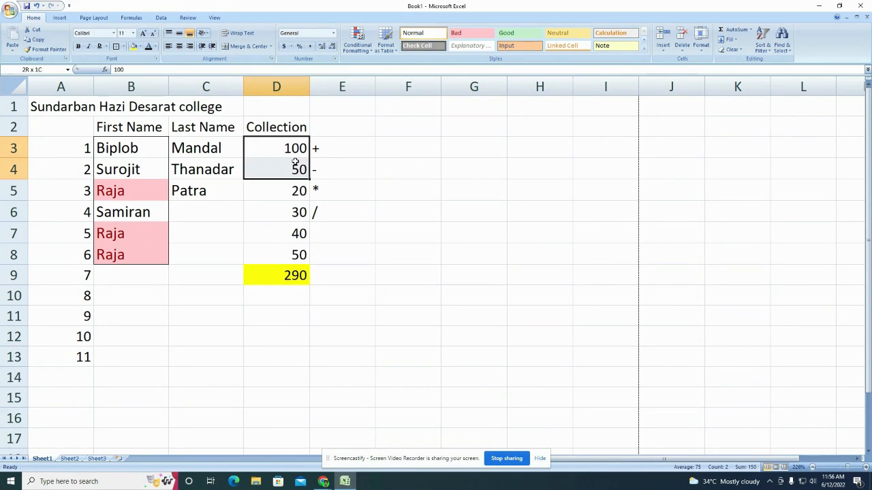
left_click(393, 164)
type("=")
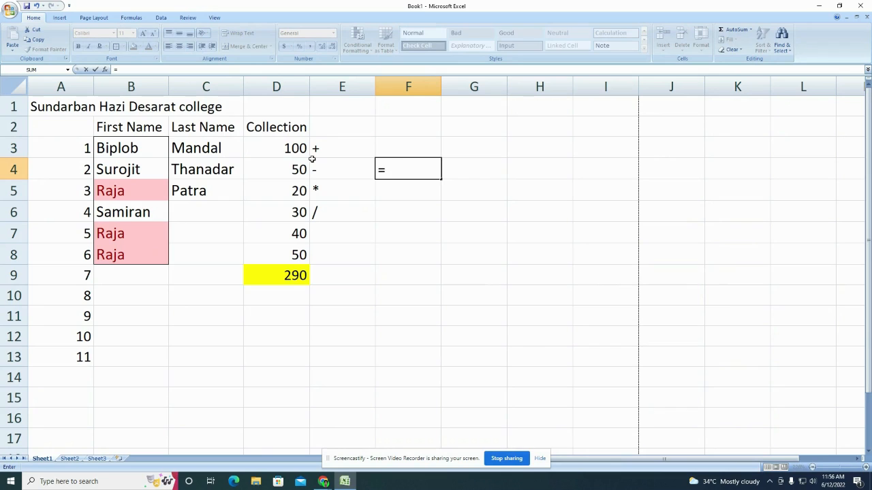
left_click(294, 150)
type("-")
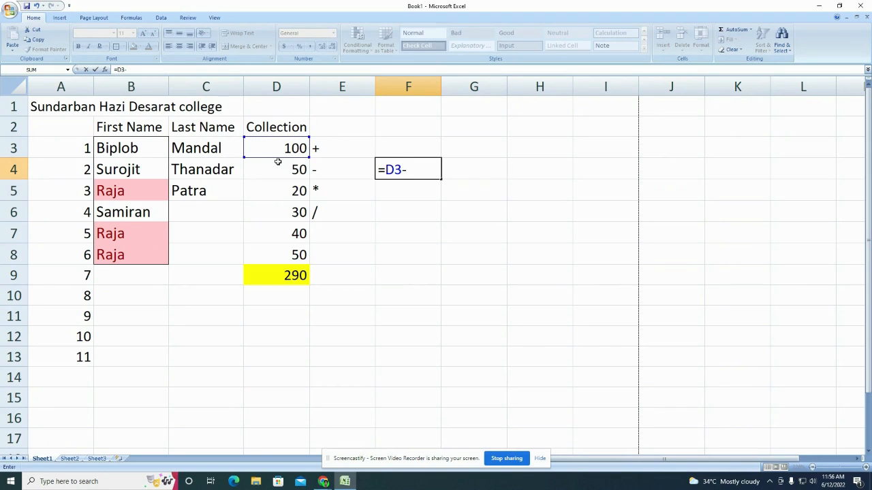
left_click(294, 169)
key("Return")
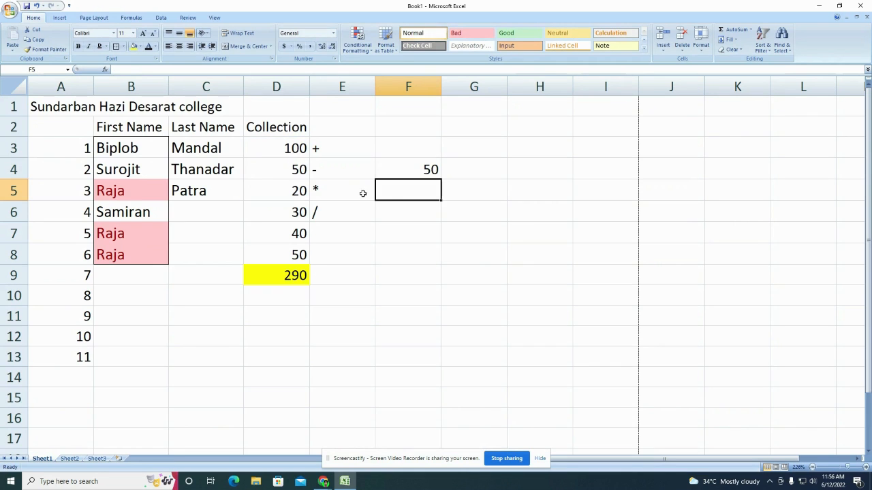
left_click(436, 169)
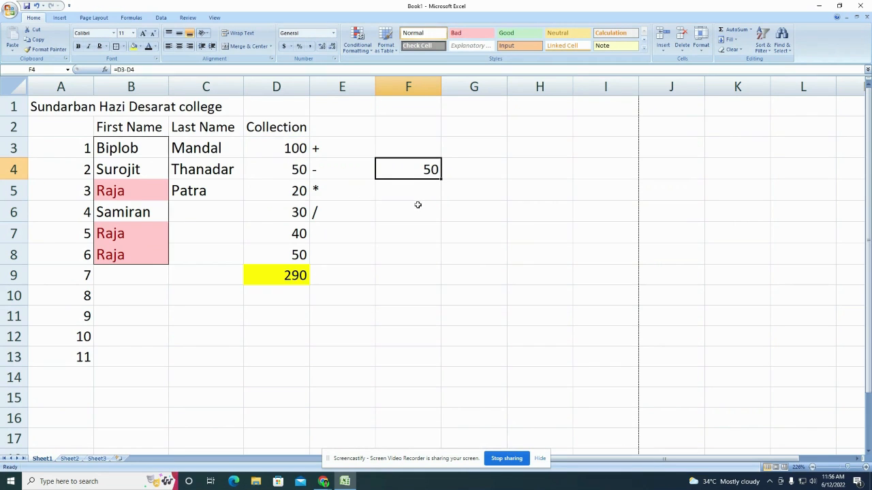
Step: Enter =D3*D5 in F5, giving 2000
left_click(415, 192)
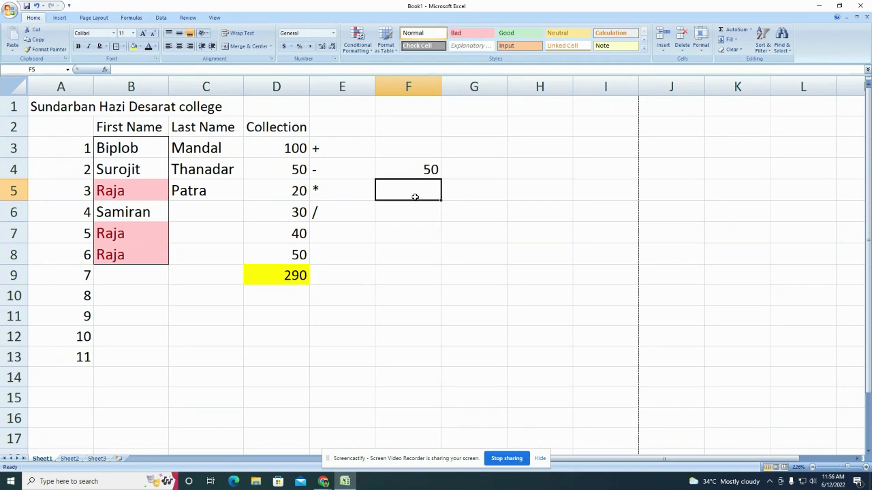
type("=")
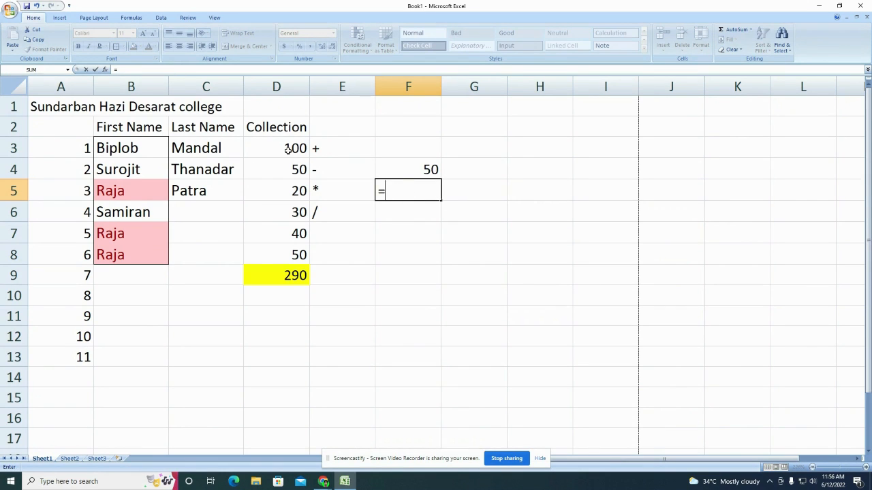
left_click(288, 149)
type("*")
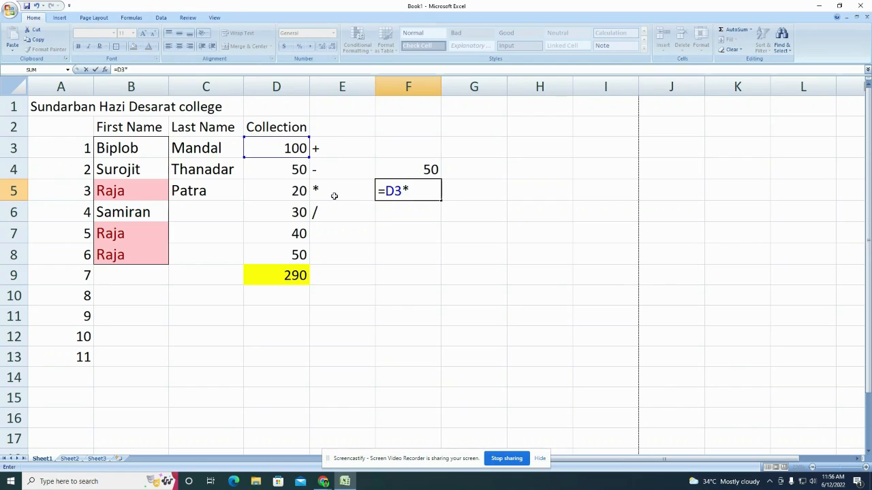
left_click(298, 193)
key("Return")
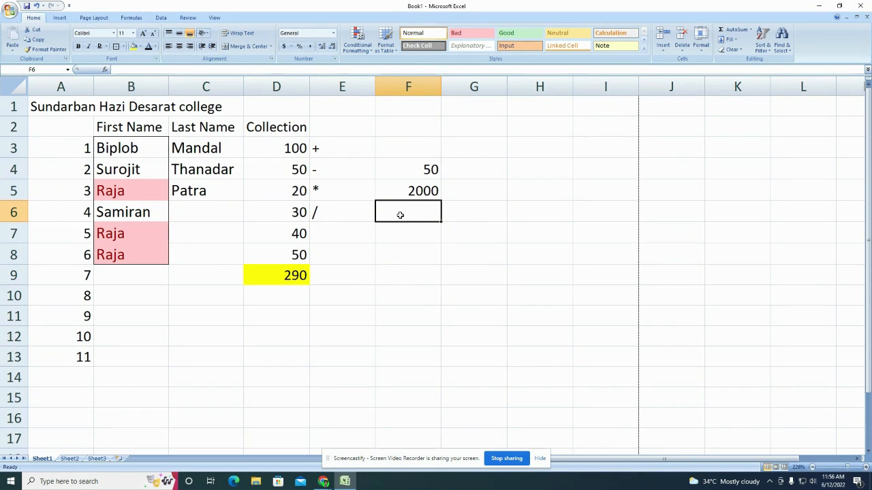
Step: Enter =D3/D6 in F6, giving 3.33333
type("=")
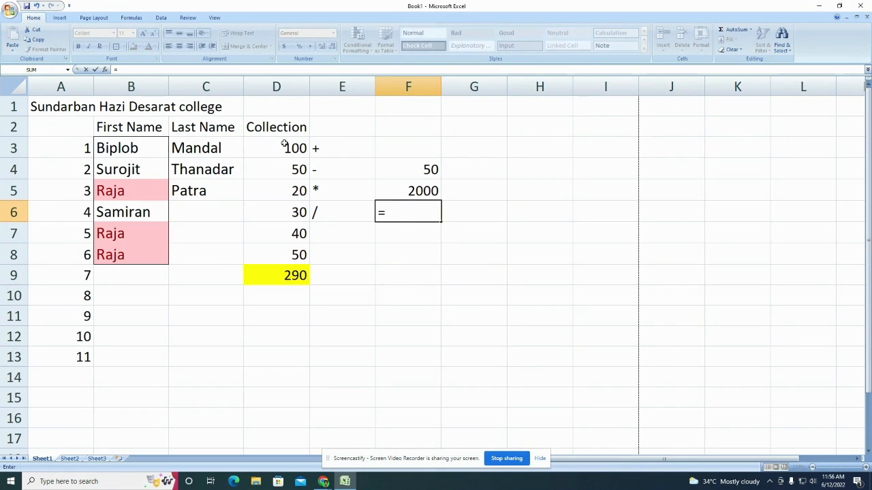
left_click(285, 145)
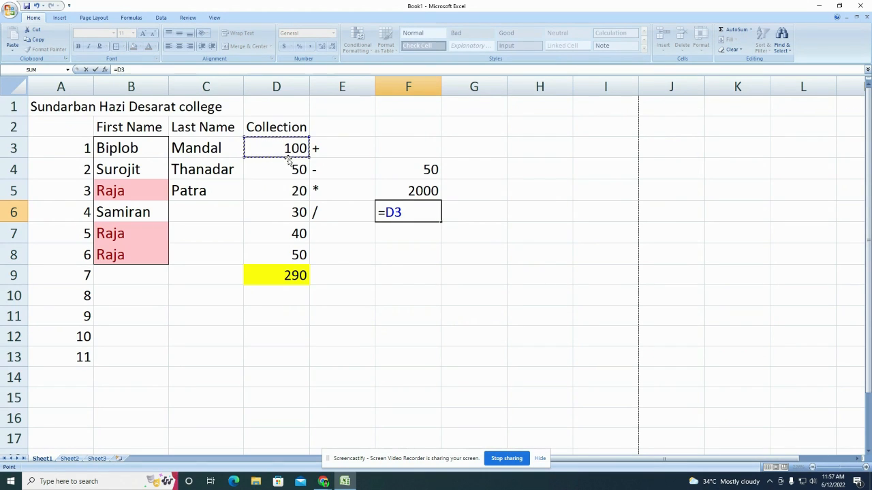
type("/")
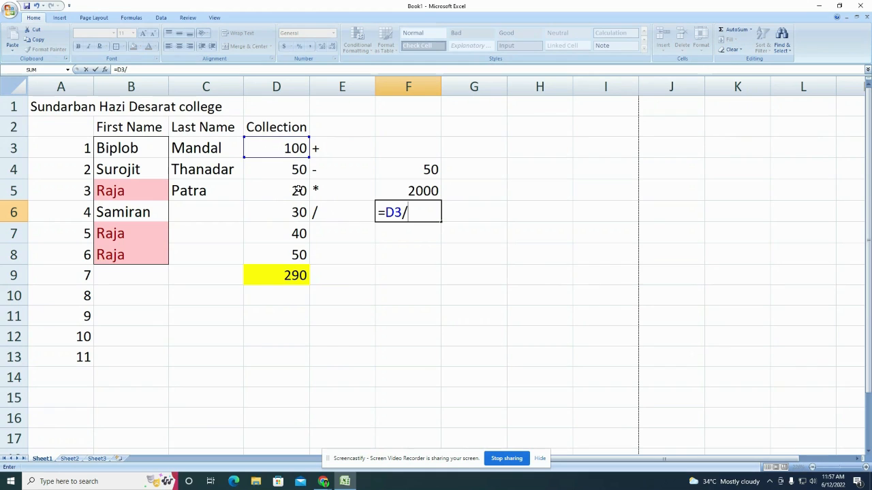
left_click(287, 212)
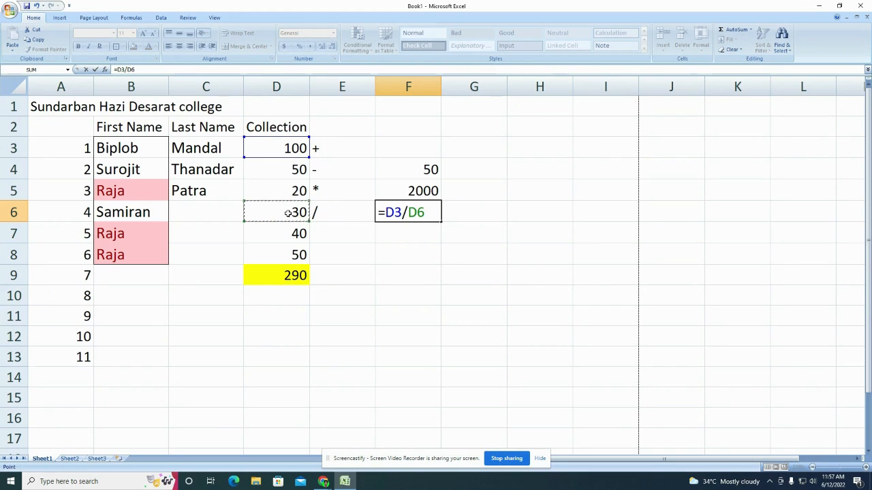
key("Return")
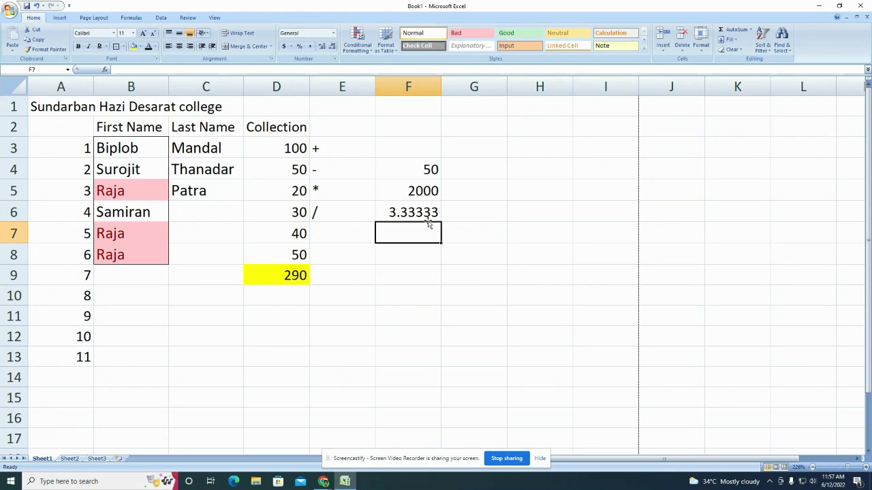
left_click_drag(396, 168, 415, 214)
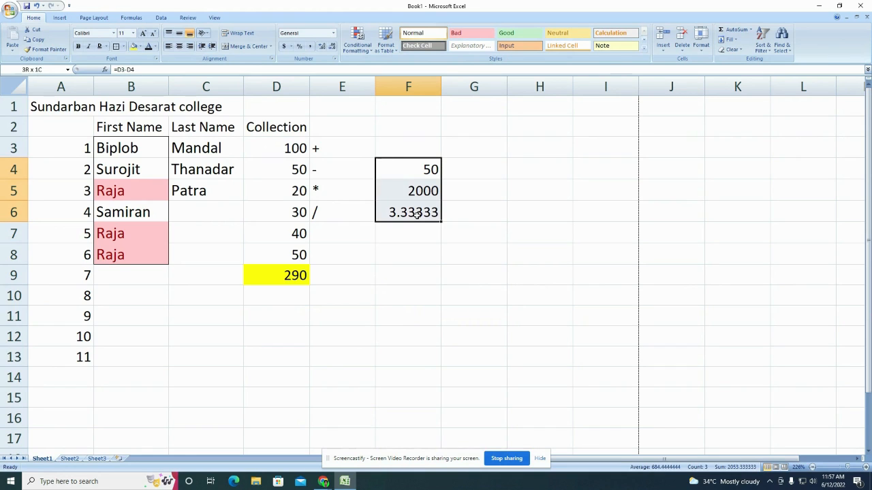
left_click_drag(397, 169, 424, 214)
left_click(426, 171)
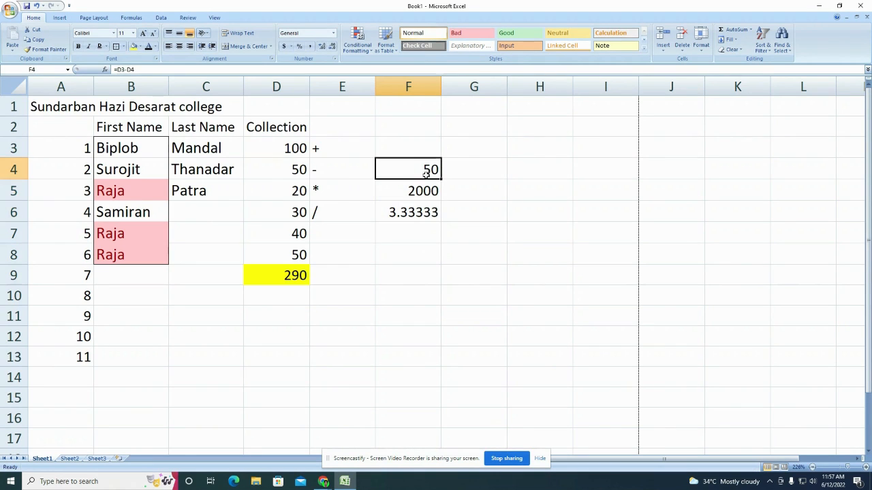
left_click(117, 70)
left_click_drag(117, 69, 135, 69)
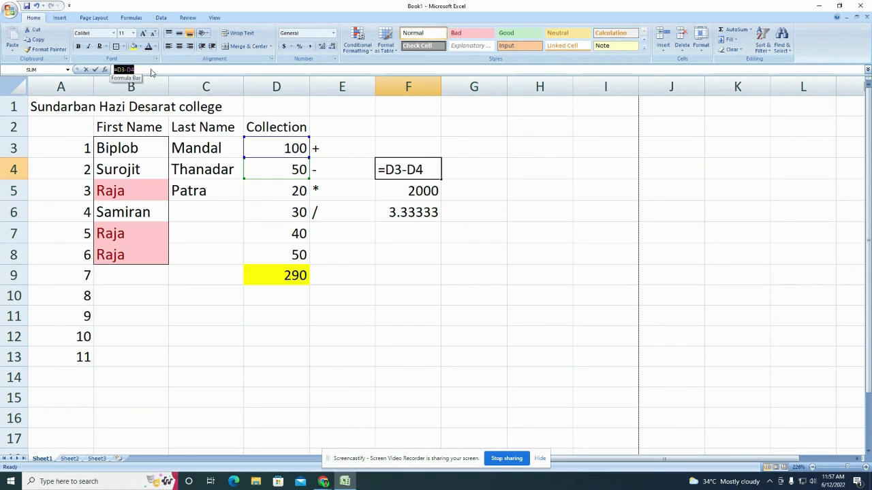
left_click(417, 190)
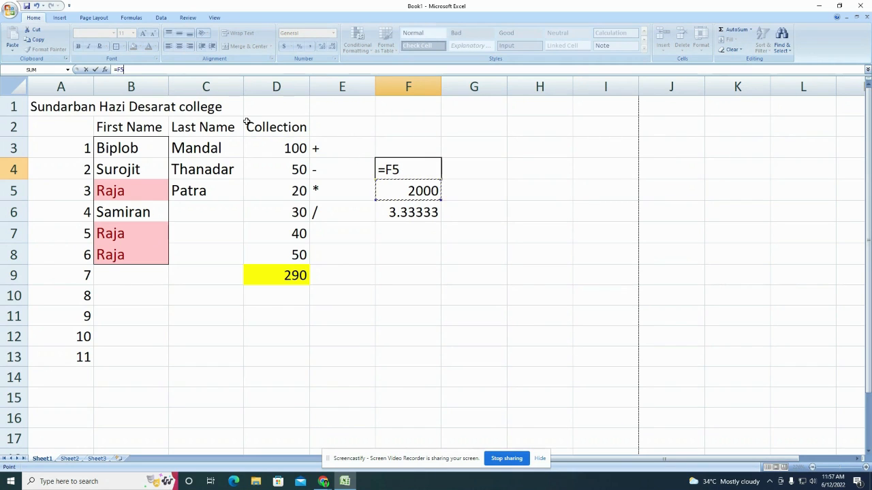
key("ctrl+z")
key("Return")
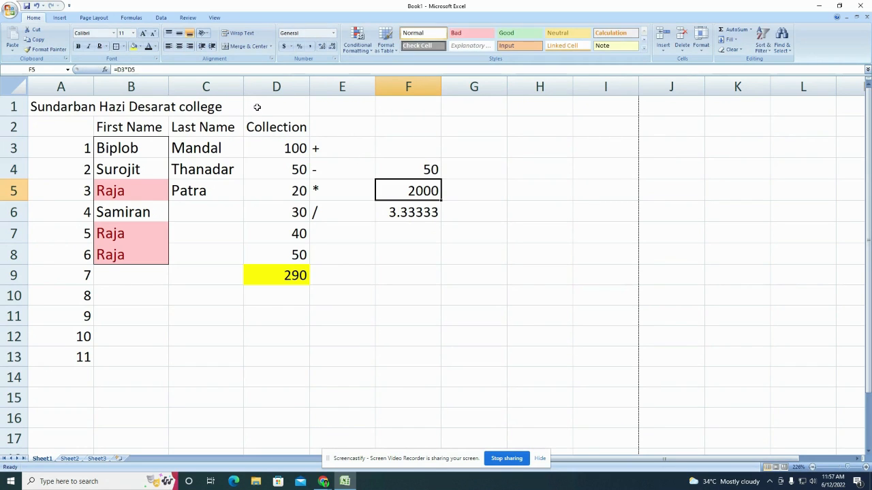
left_click(414, 272)
left_click(725, 32)
key("Return")
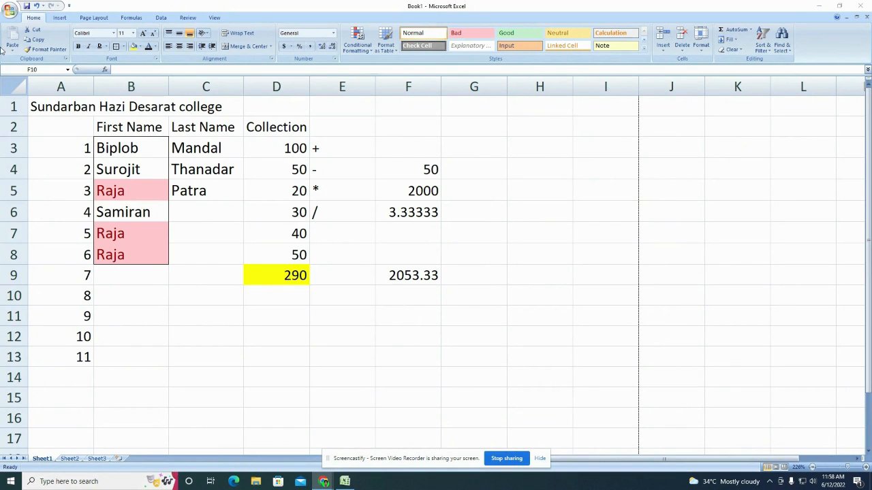
Step: Save the workbook as Test in the Desktop's Excel Training folder
left_click(10, 11)
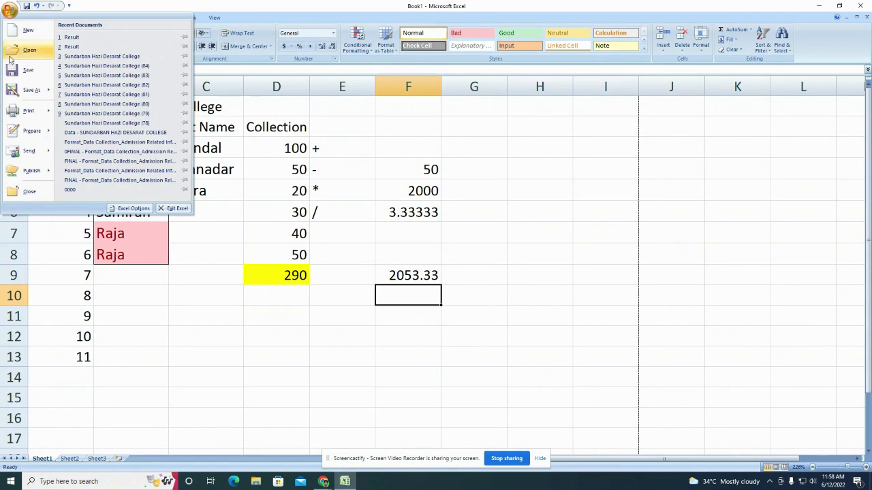
left_click(12, 89)
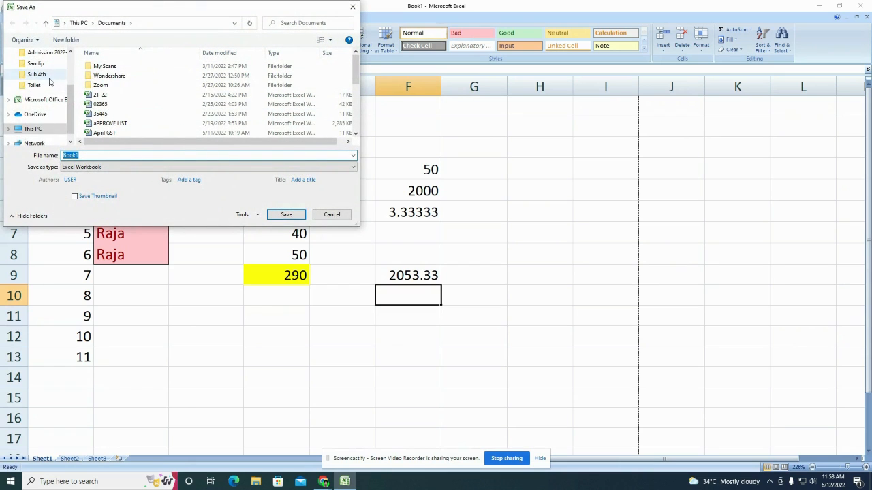
scroll(49, 101, "up", 3)
left_click(38, 71)
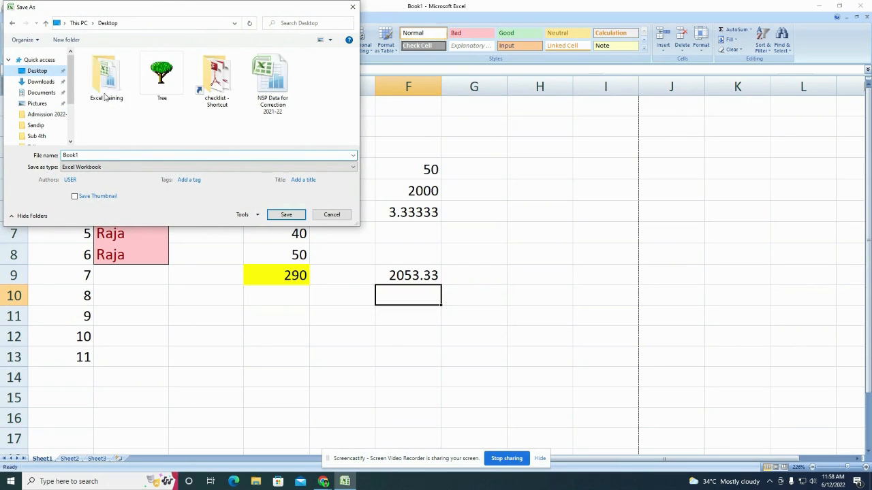
double_click(107, 75)
double_click(126, 155)
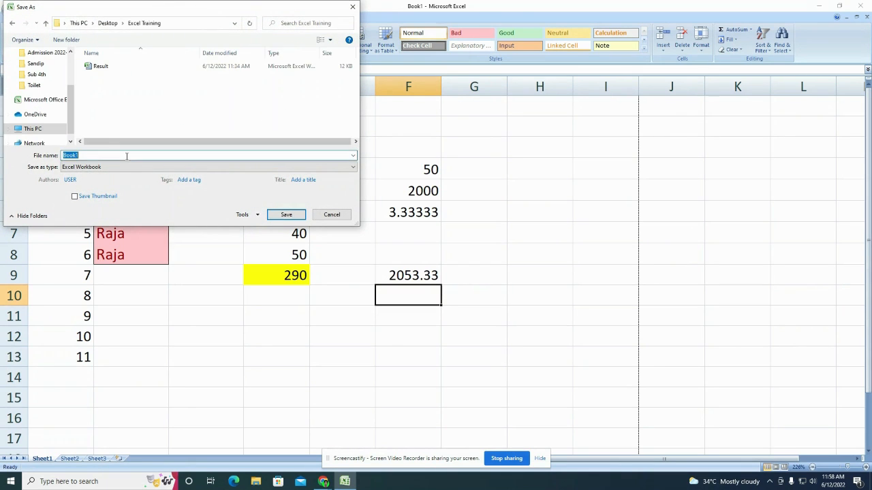
type("Test")
left_click(284, 215)
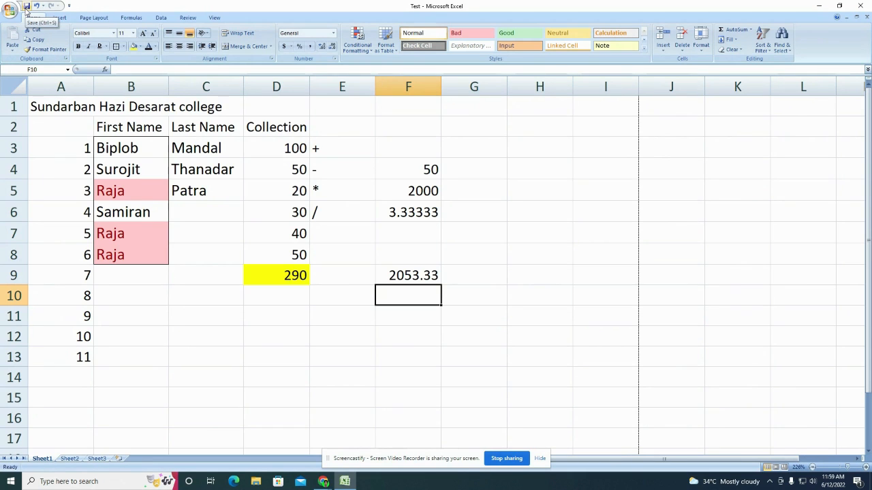
left_click(27, 10)
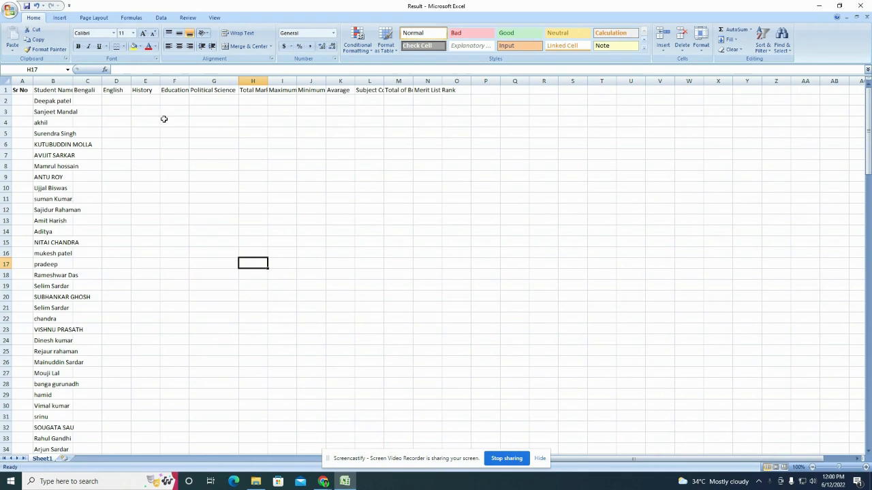
Step: Review the Result sheet headings from Total Marks through Merit List Rank
left_click(254, 102)
left_click(277, 97)
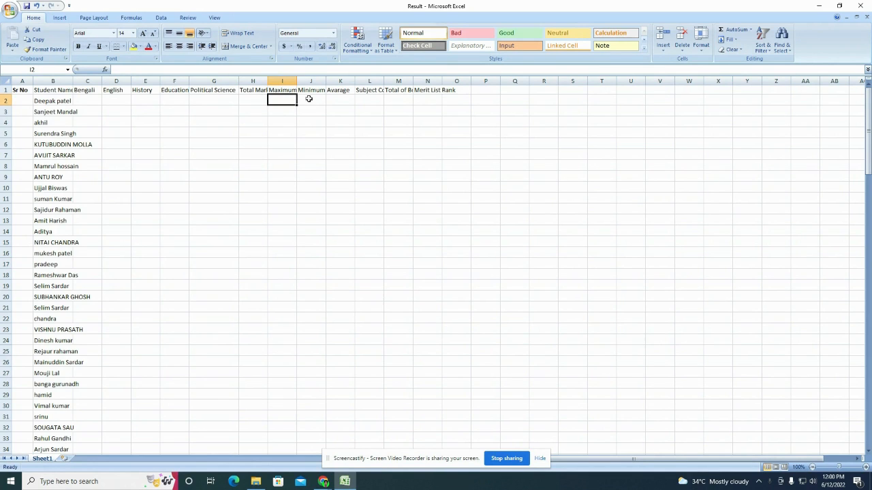
left_click(310, 97)
left_click(347, 98)
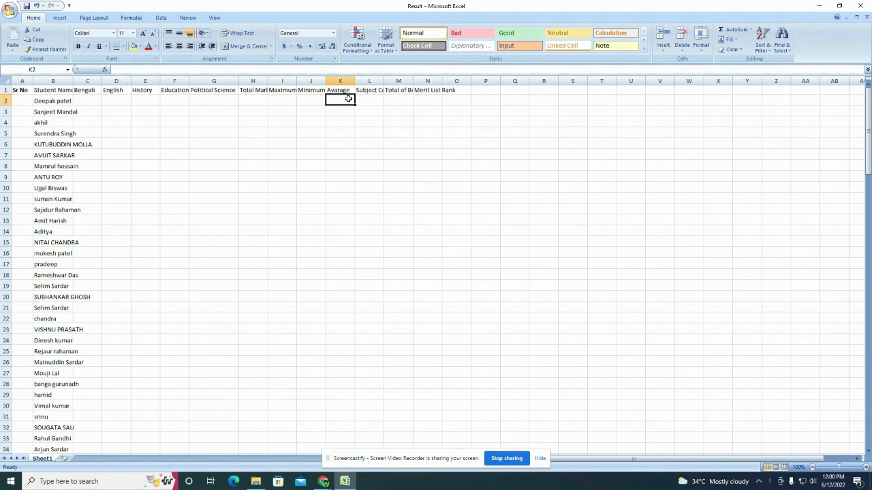
left_click(371, 91)
left_click(371, 100)
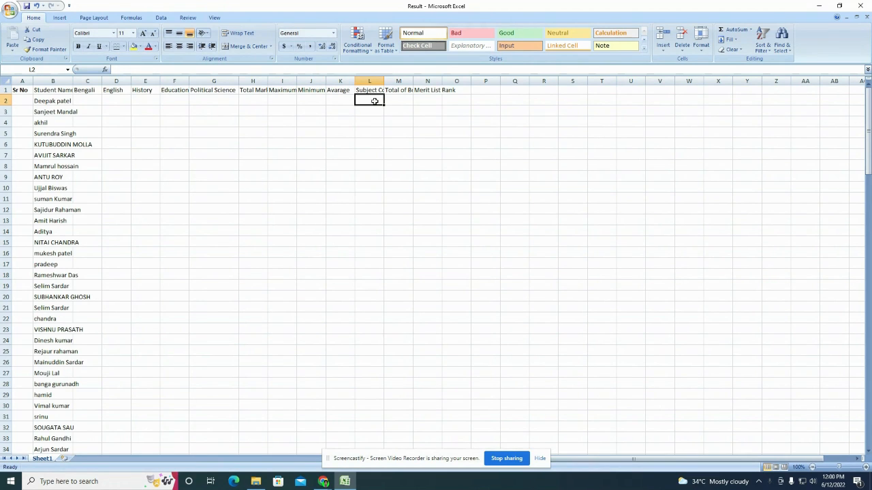
left_click(395, 92)
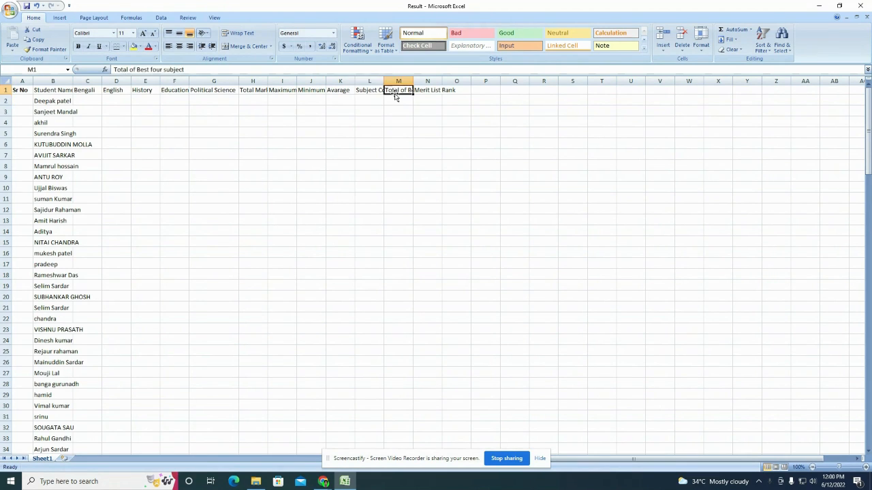
left_click(393, 101)
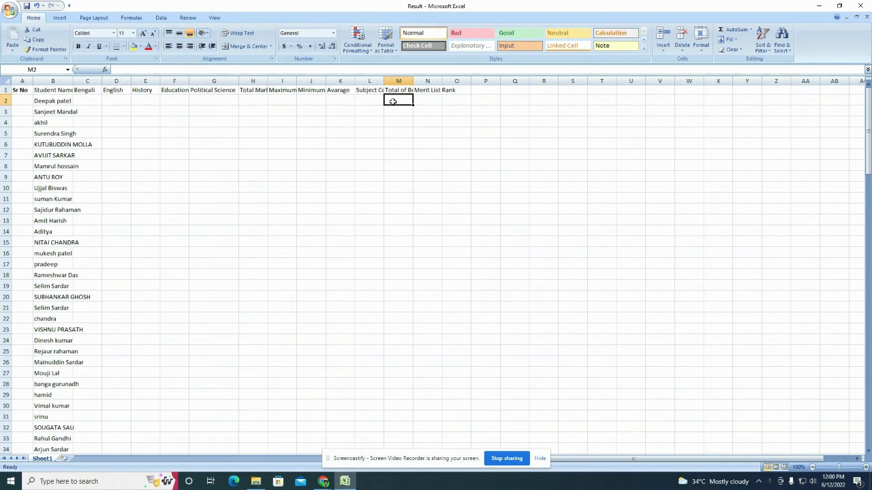
left_click(436, 103)
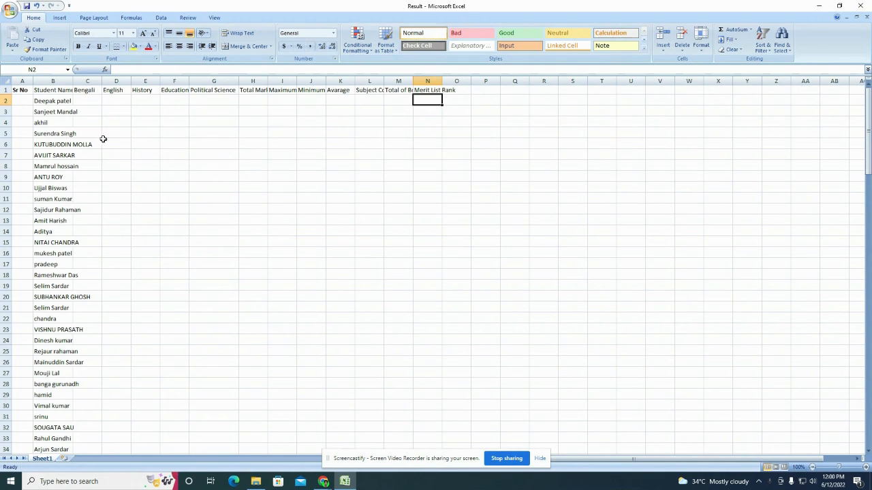
Step: Enter 1 and 2 in A2:A3 and extend the Sr No numbering down the list
left_click(14, 102)
type("1")
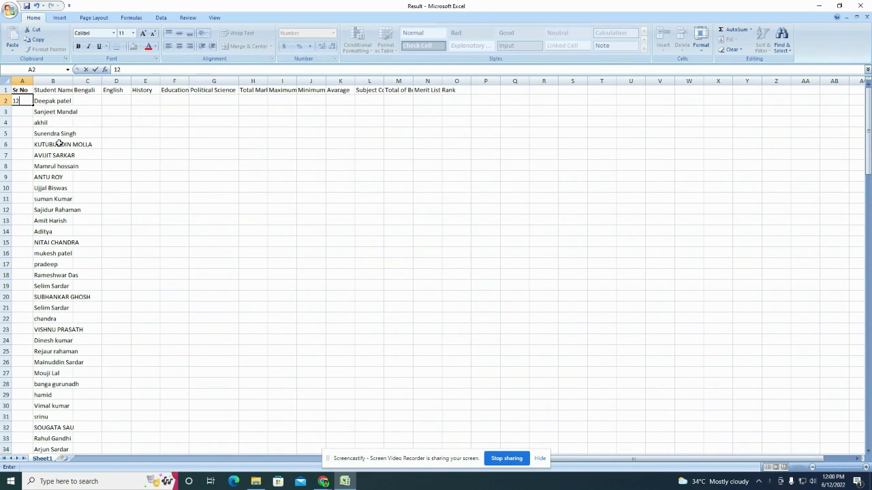
key("Return")
type("2")
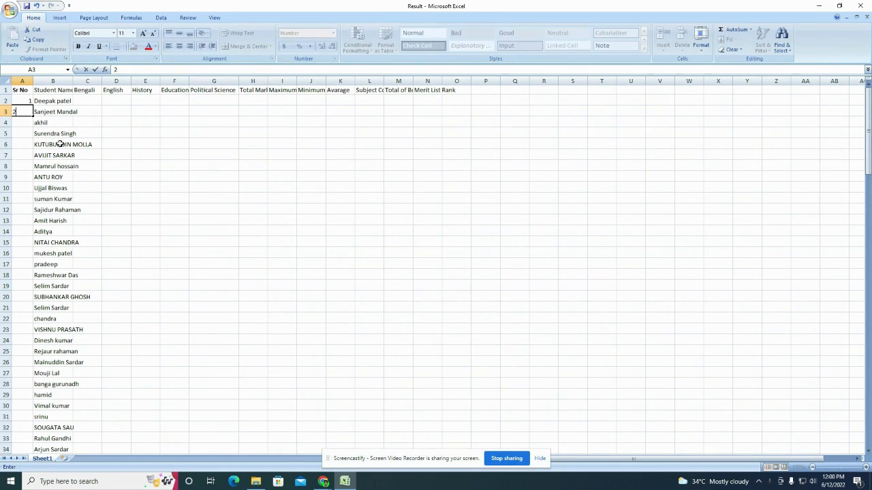
key("Return")
left_click_drag(30, 99, 34, 416)
Step: Check the Student Name, Education and Political Science headings, then select the table through column O
scroll(41, 371, "up", 20)
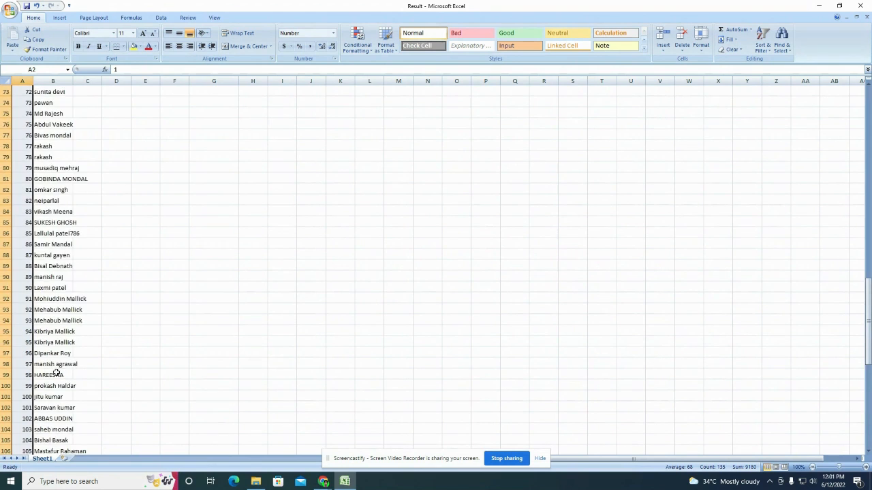
scroll(62, 377, "up", 6)
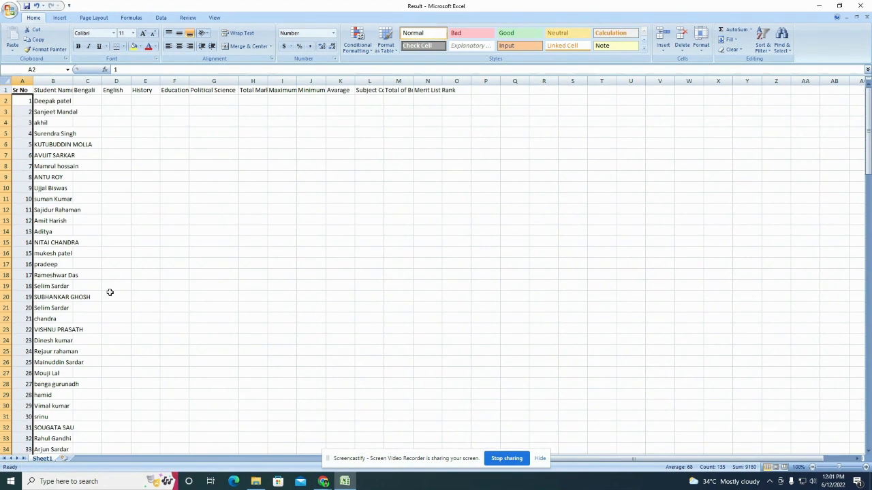
left_click(63, 90)
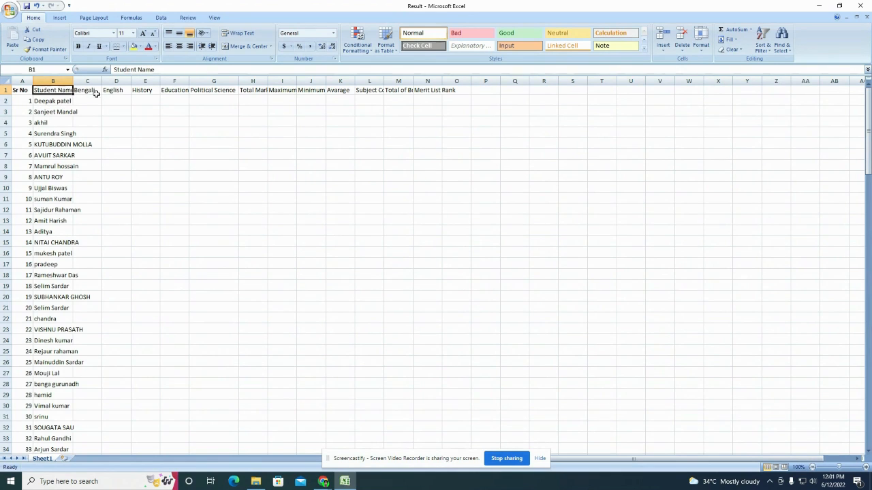
left_click(174, 91)
left_click(203, 92)
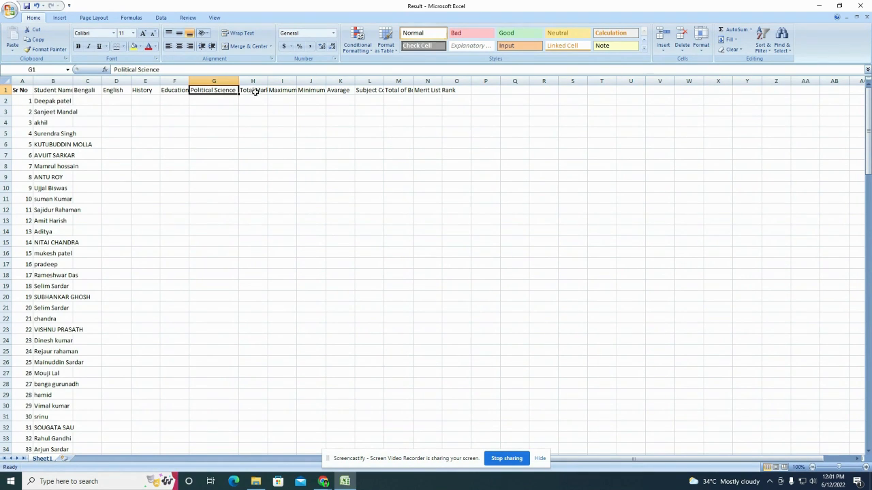
left_click(368, 102)
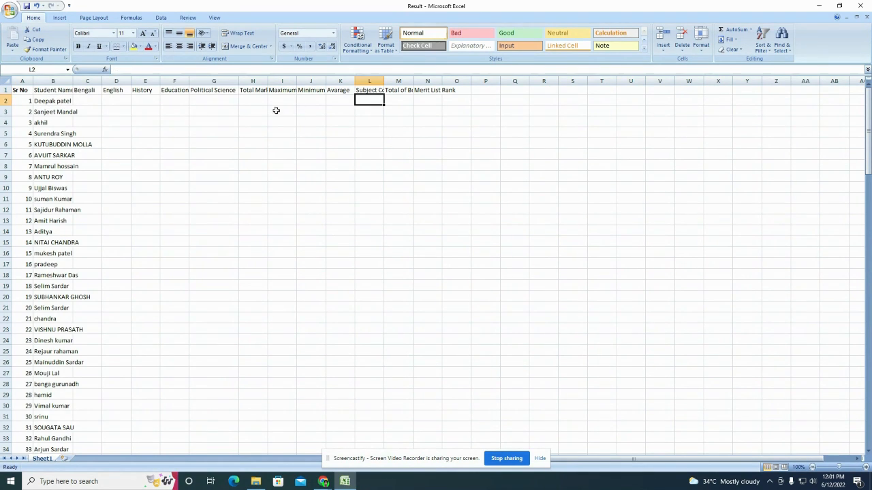
left_click_drag(26, 92, 474, 474)
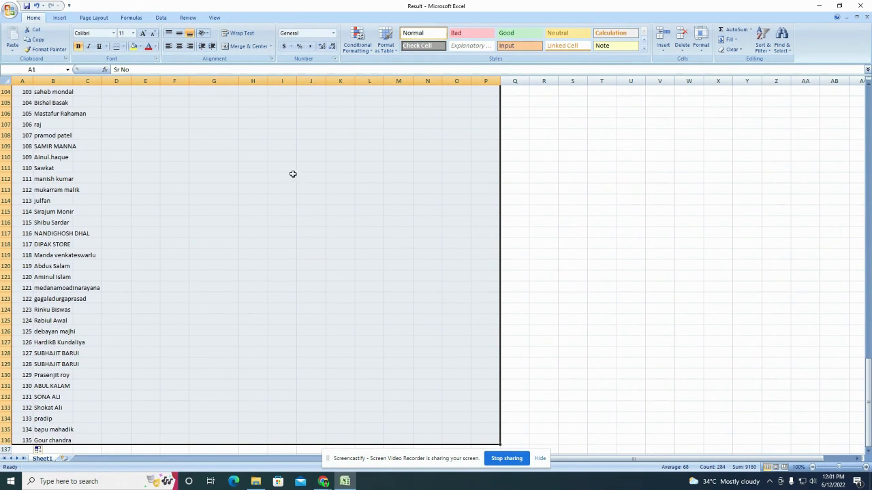
Step: AutoFit the selected table columns so headers like Total Marks Obtain show fully
scroll(348, 233, "up", 20)
scroll(360, 232, "up", 3)
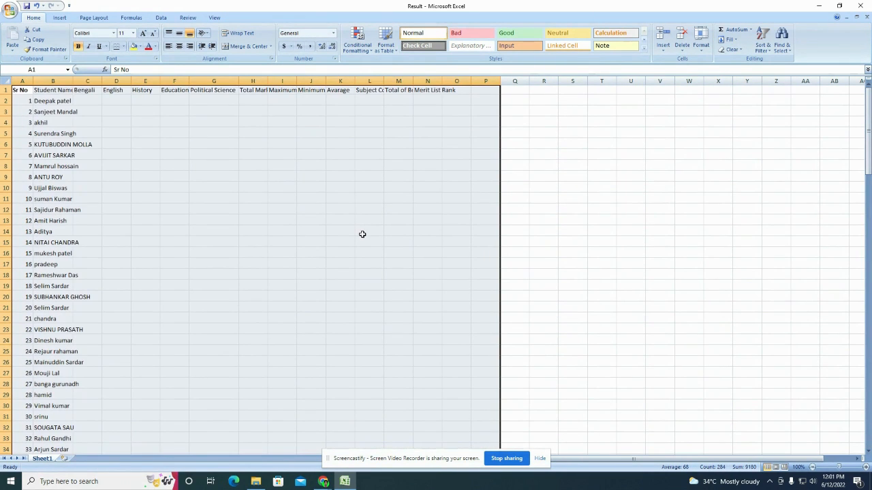
double_click(268, 82)
left_click(177, 166)
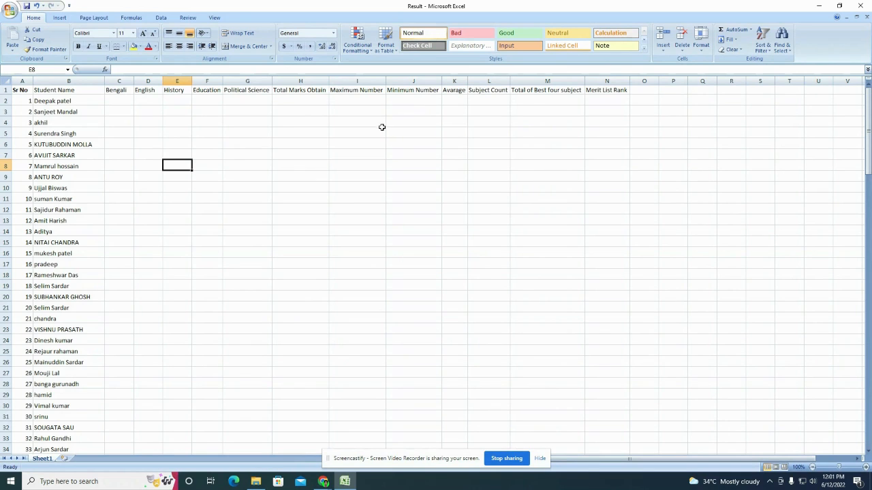
left_click(119, 103)
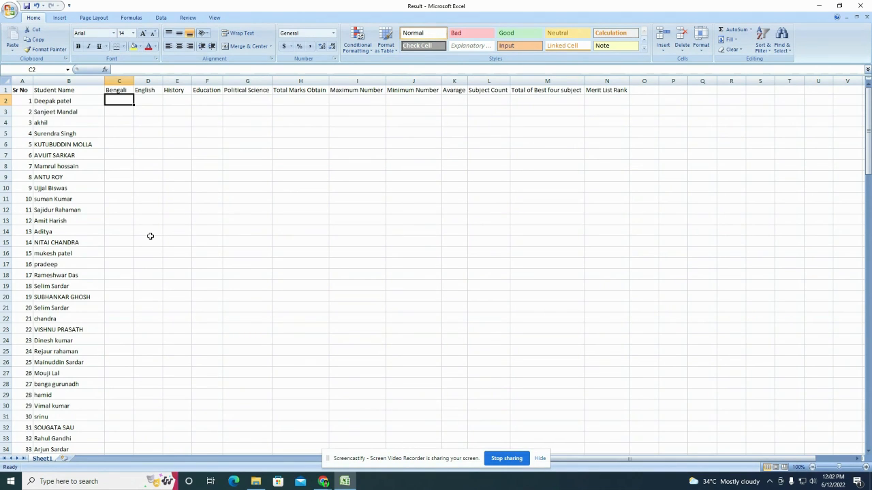
Step: Enter =RANDBETWEEN(30,80) in C2 and recommit it, giving the first Bengali mark 31
type("=")
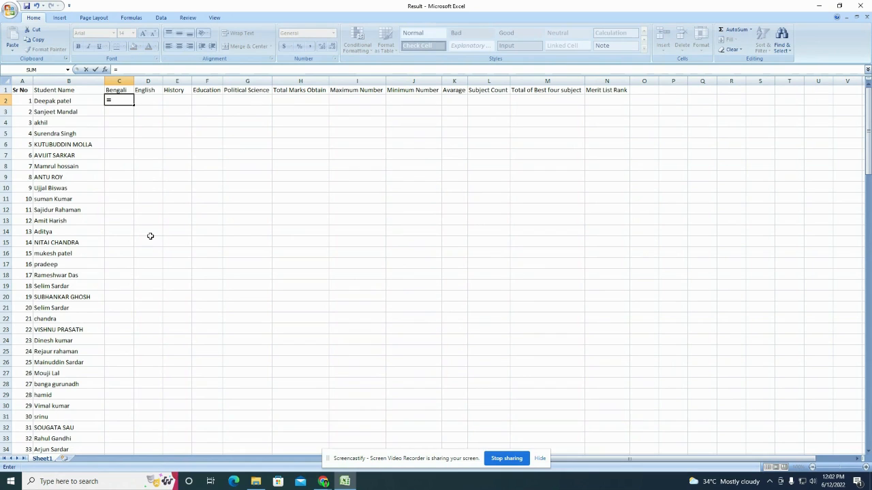
type("RAN")
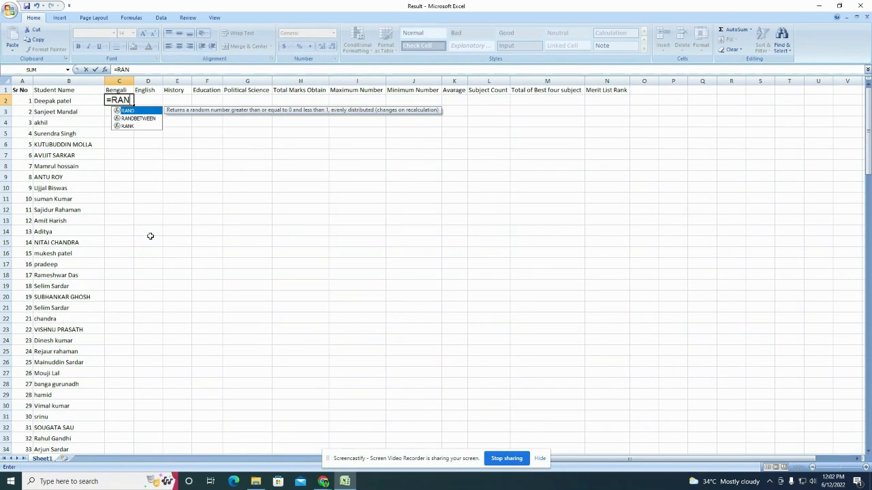
type("DBET")
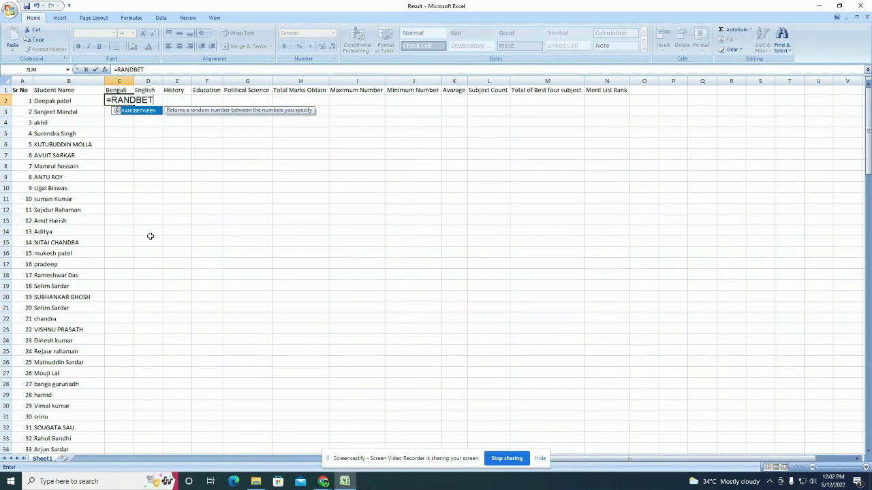
type("WEEN(")
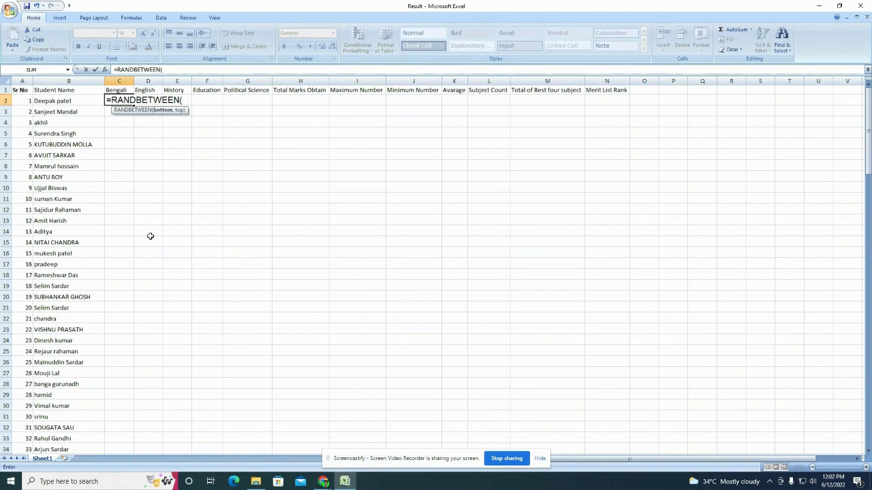
type("30,80")
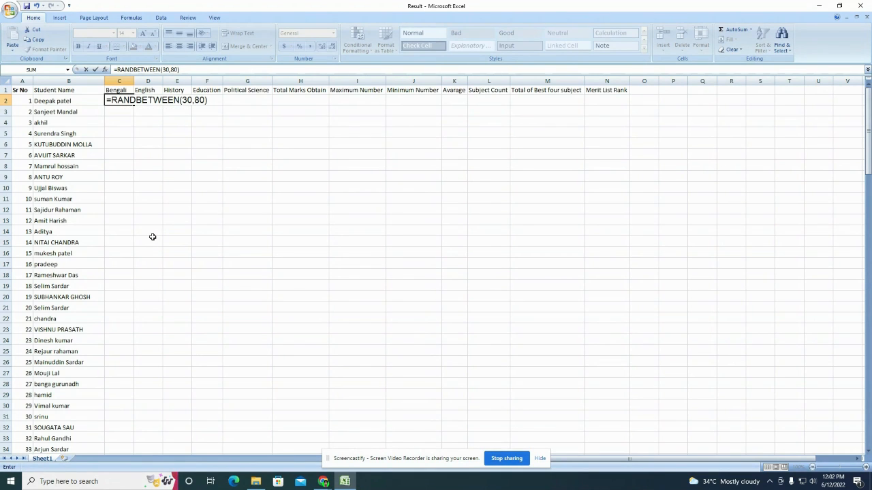
key("Return")
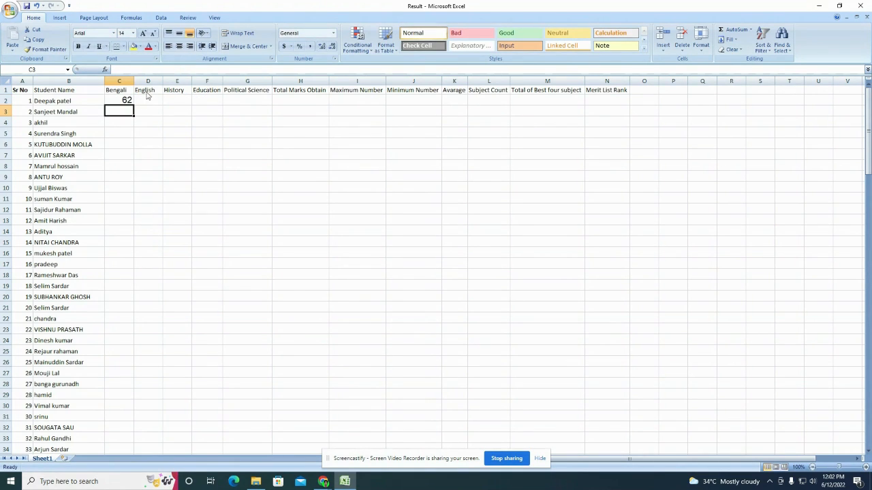
left_click(119, 97)
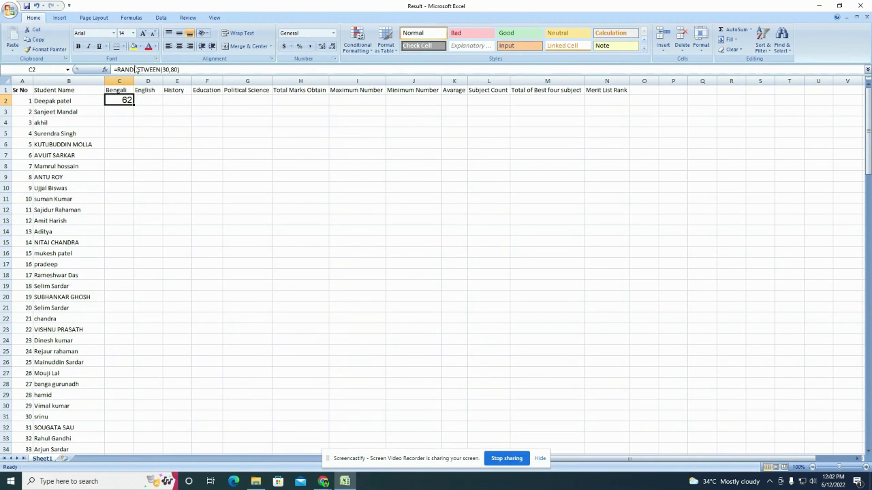
left_click(116, 70)
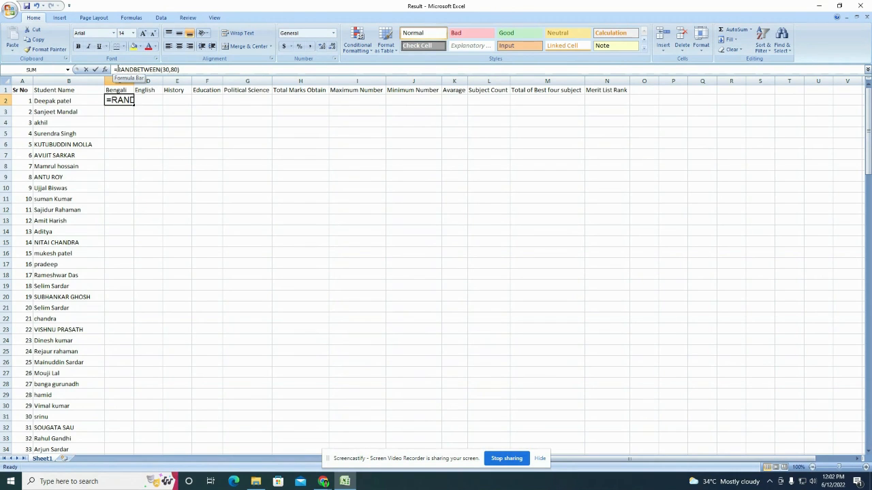
type("=")
left_click(167, 132)
key("ctrl+z")
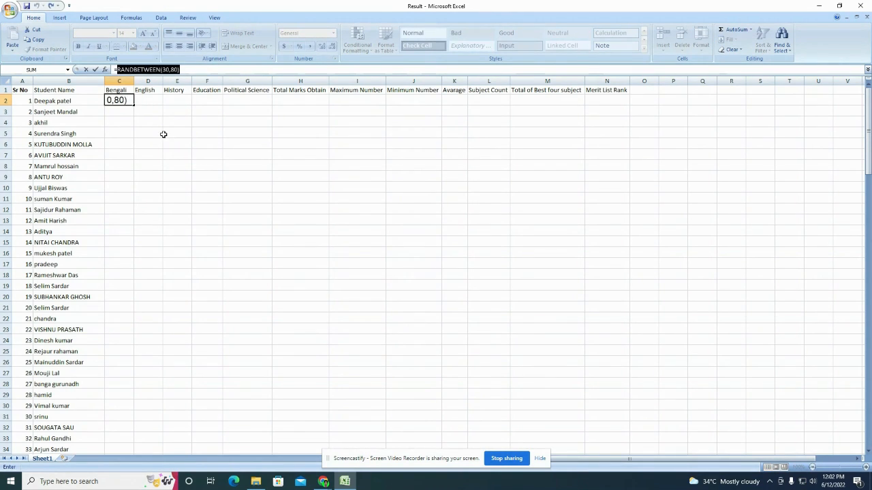
key("Return")
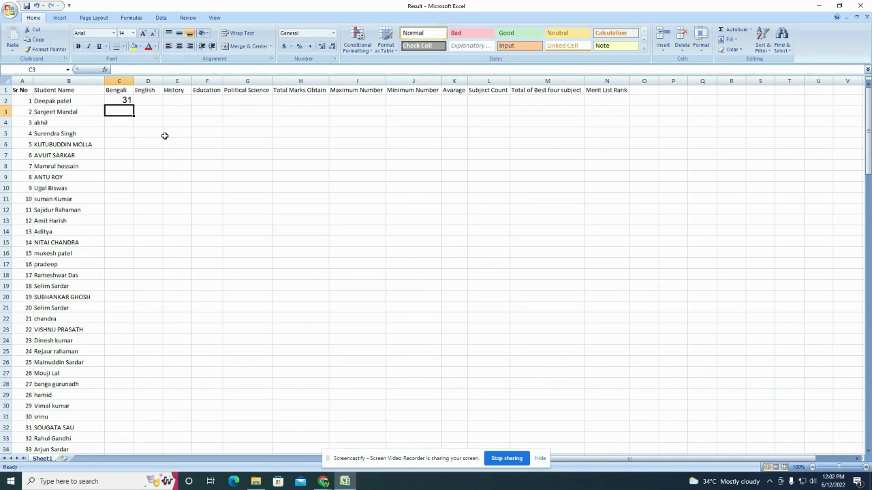
left_click(117, 98)
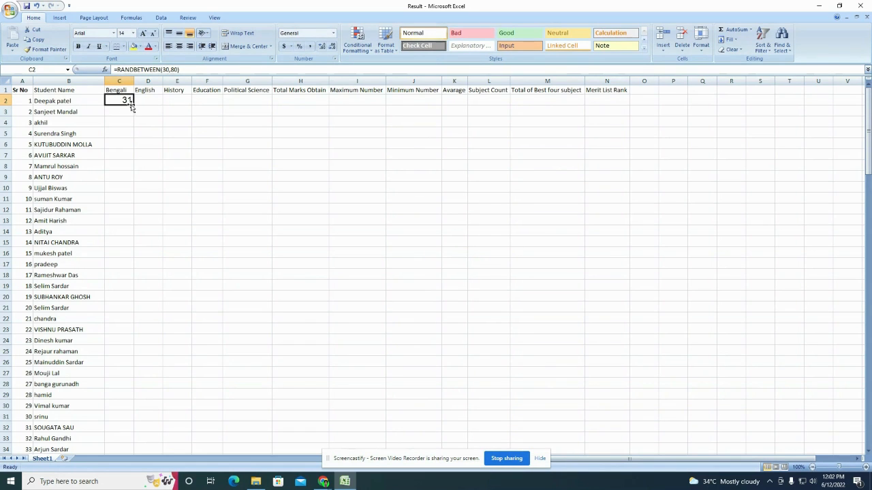
Step: Copy C2's random-mark formula down to row 136 and across to column G
left_click_drag(132, 106, 133, 445)
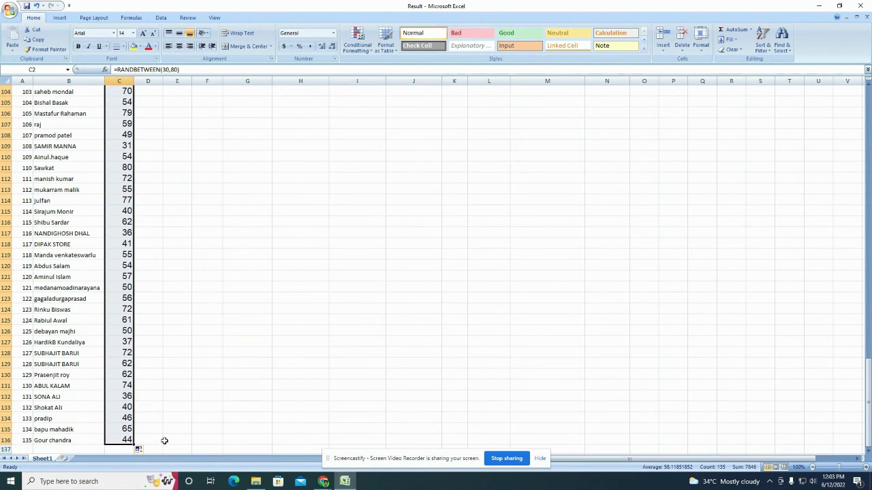
scroll(118, 338, "up", 16)
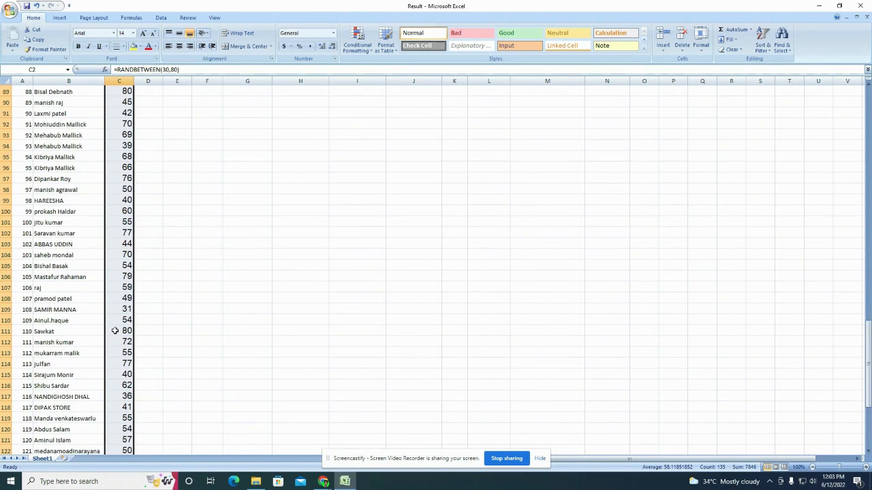
scroll(118, 338, "up", 18)
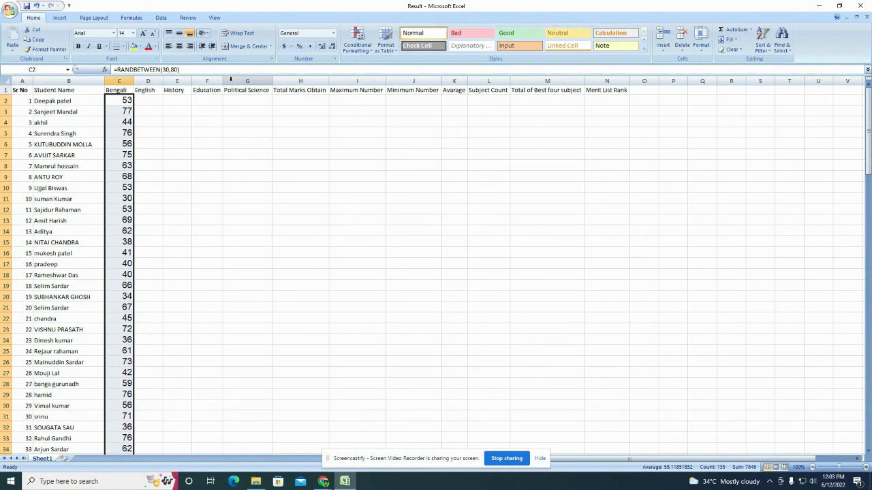
scroll(153, 357, "down", 20)
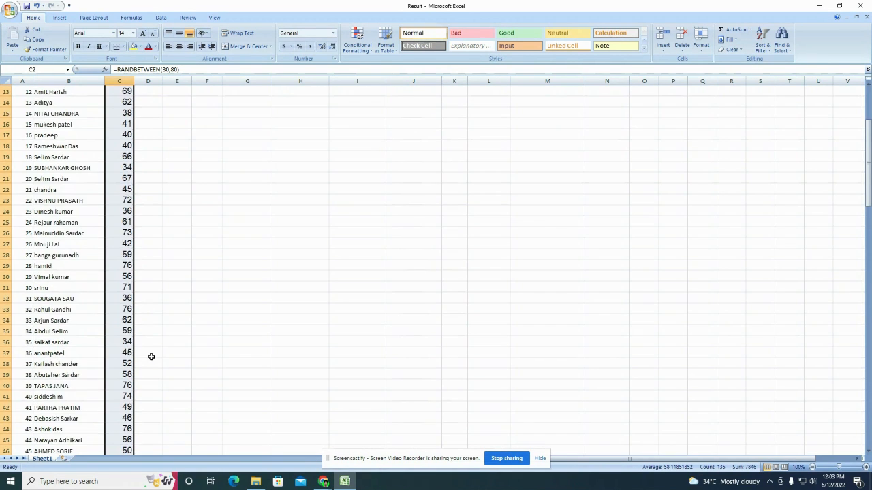
scroll(154, 358, "down", 19)
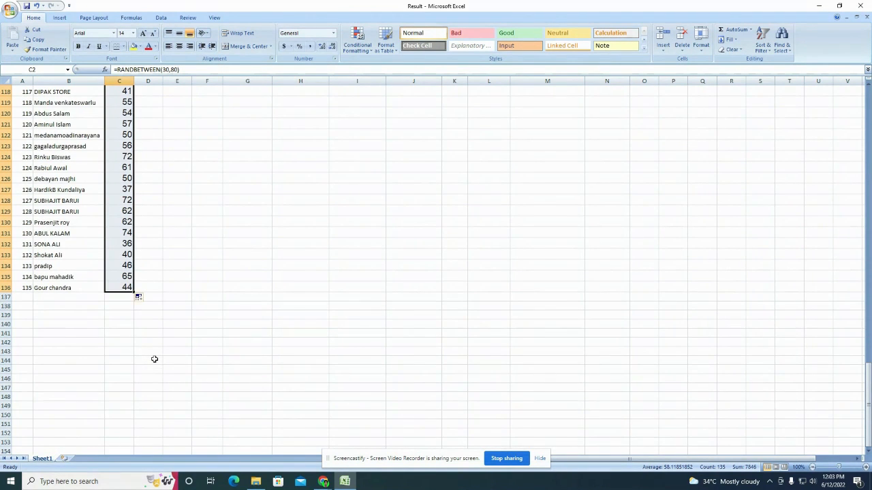
left_click_drag(134, 291, 250, 294)
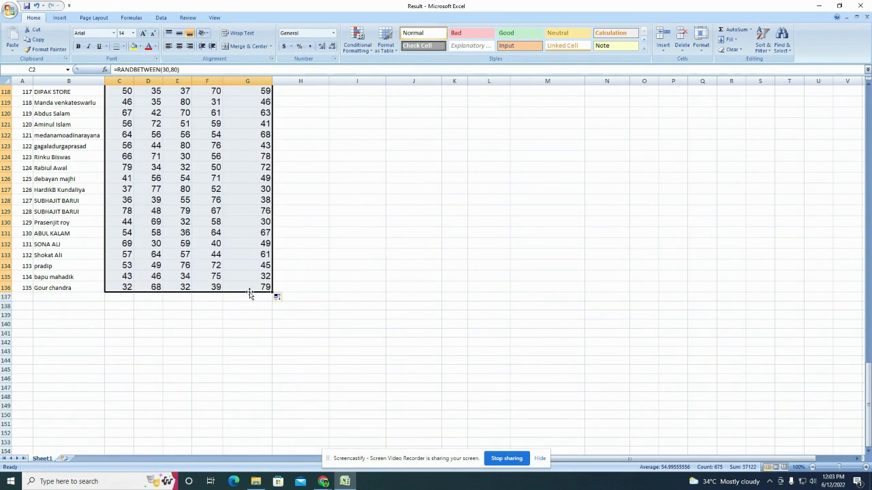
scroll(200, 327, "up", 20)
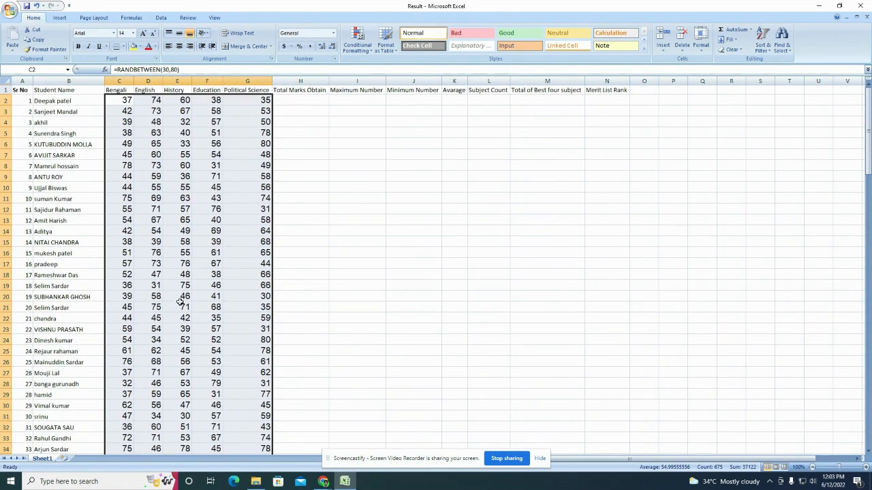
Step: Overwrite the fifth student's Political Science mark in G6 with a fixed 75
left_click(257, 164)
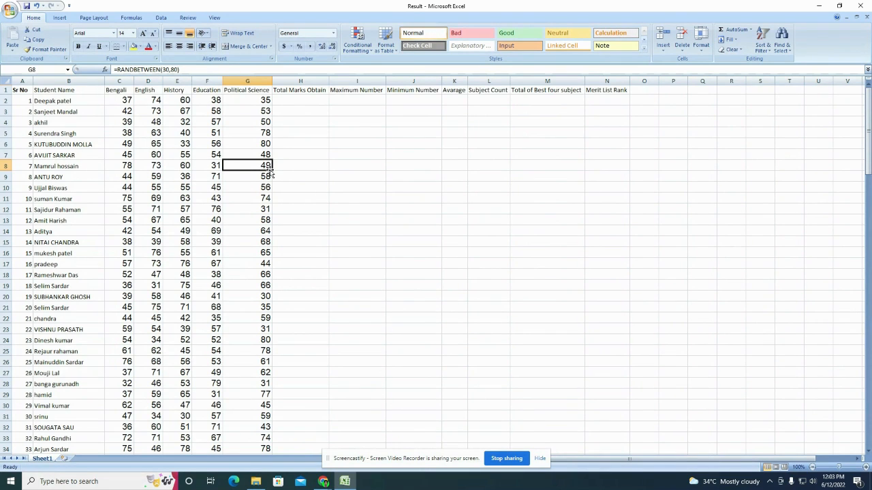
left_click(128, 100)
left_click(265, 143)
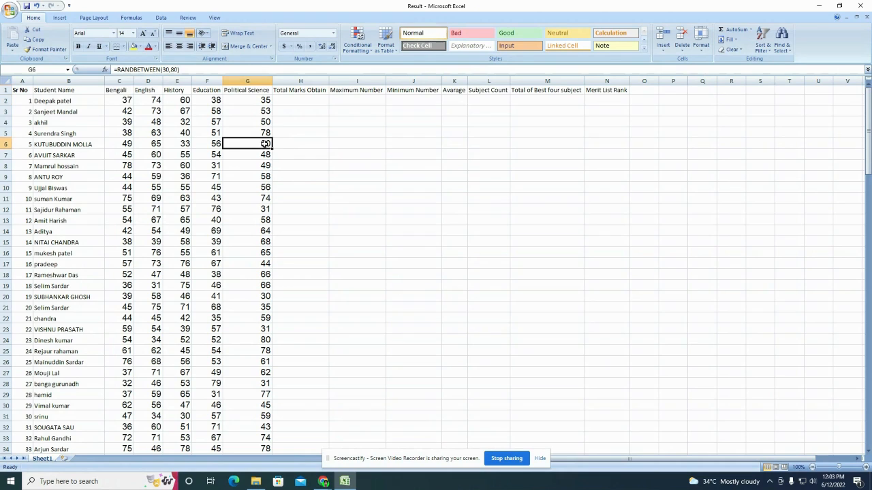
type("75")
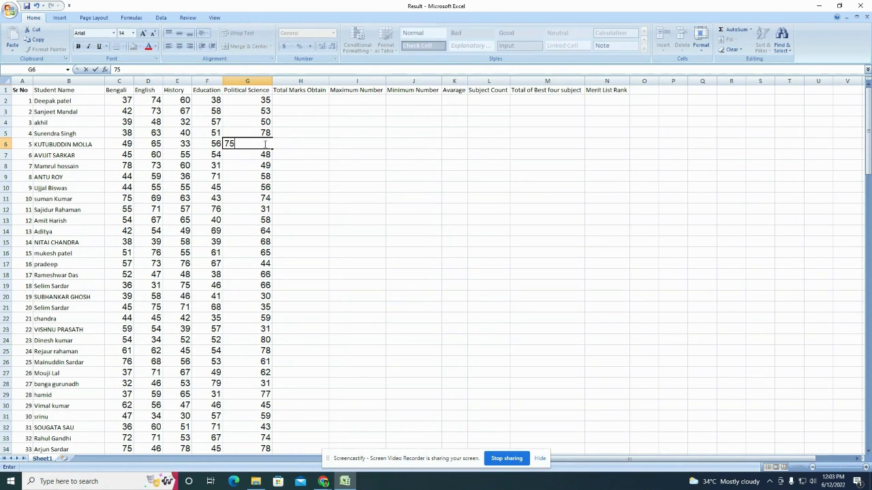
key("Return")
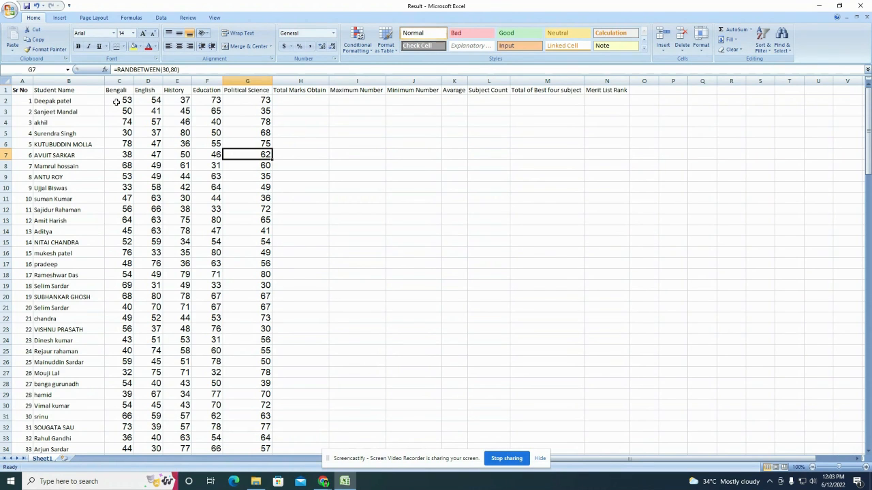
Step: Select the whole block of subject marks, C2:G136
left_click_drag(116, 102, 247, 481)
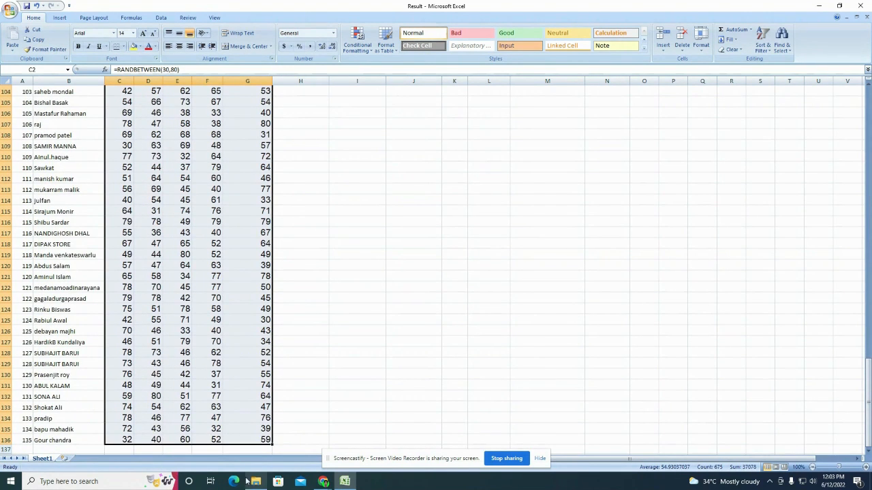
scroll(195, 349, "up", 20)
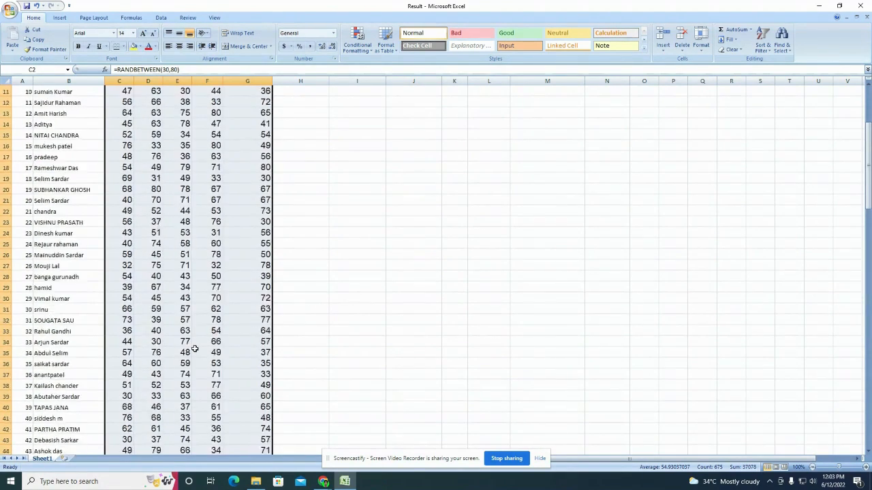
scroll(195, 349, "up", 4)
Step: Copy the subject marks and Paste Special them back as Values
right_click(231, 185)
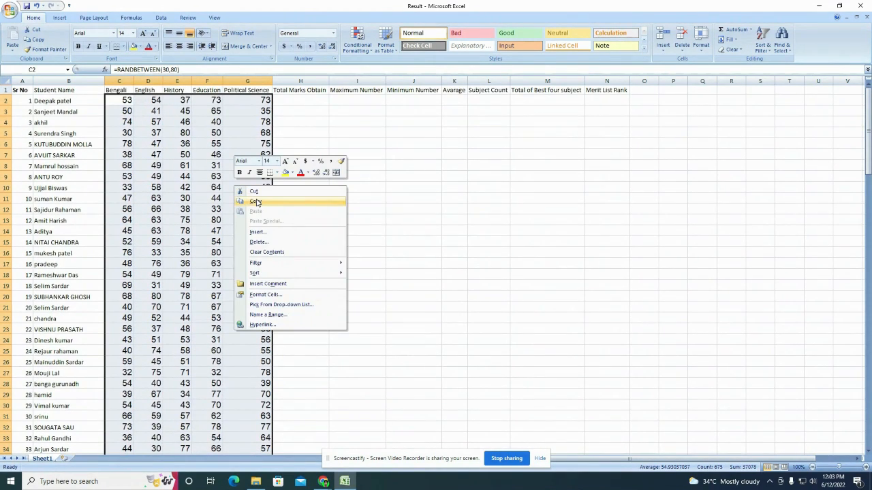
left_click(255, 202)
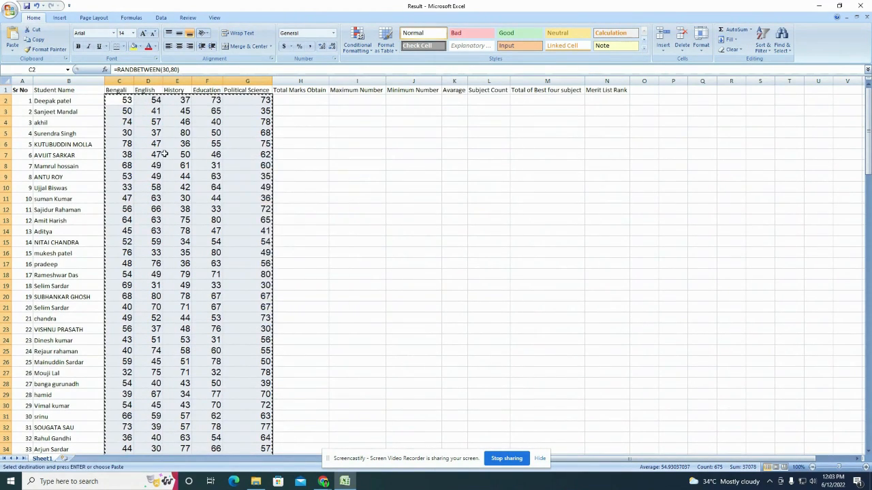
right_click(120, 100)
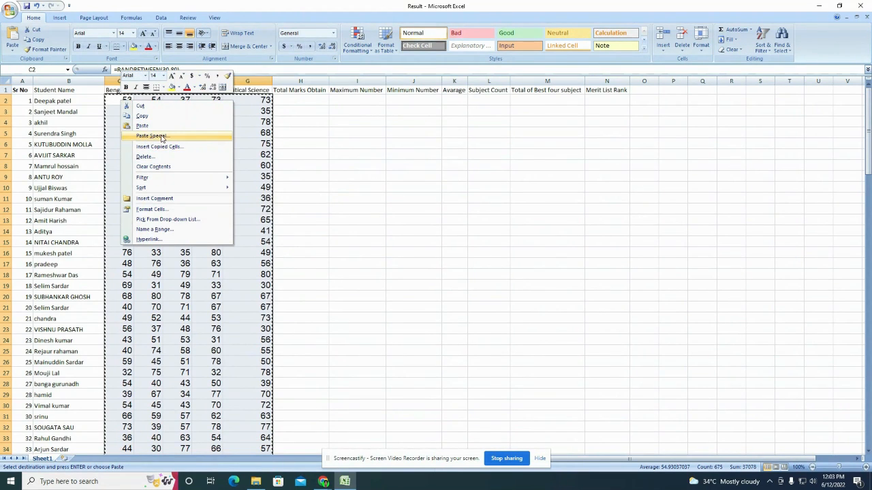
left_click(12, 51)
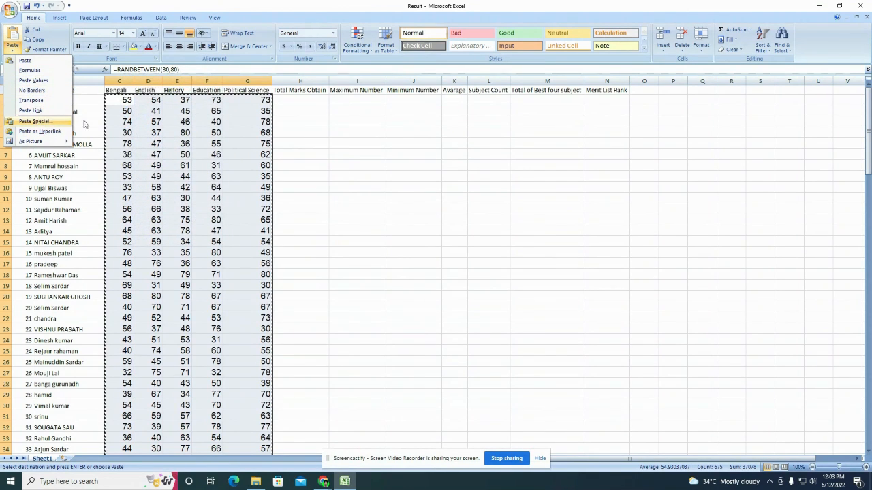
right_click(125, 100)
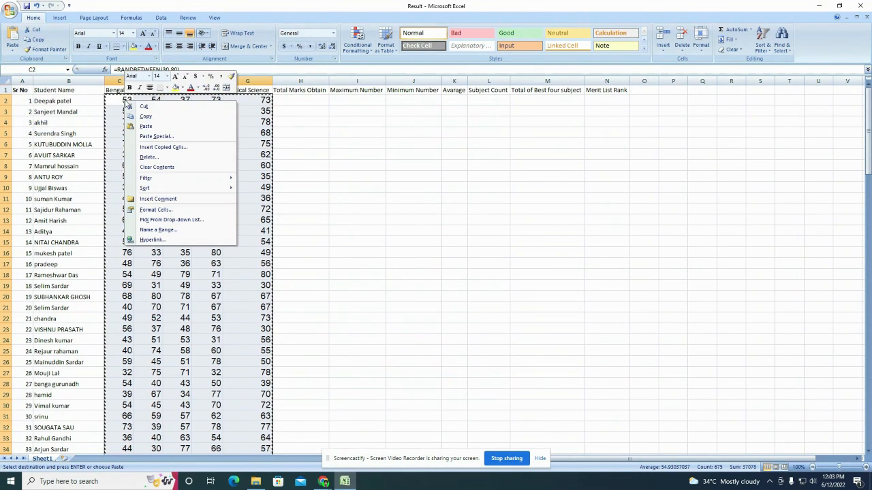
left_click(167, 137)
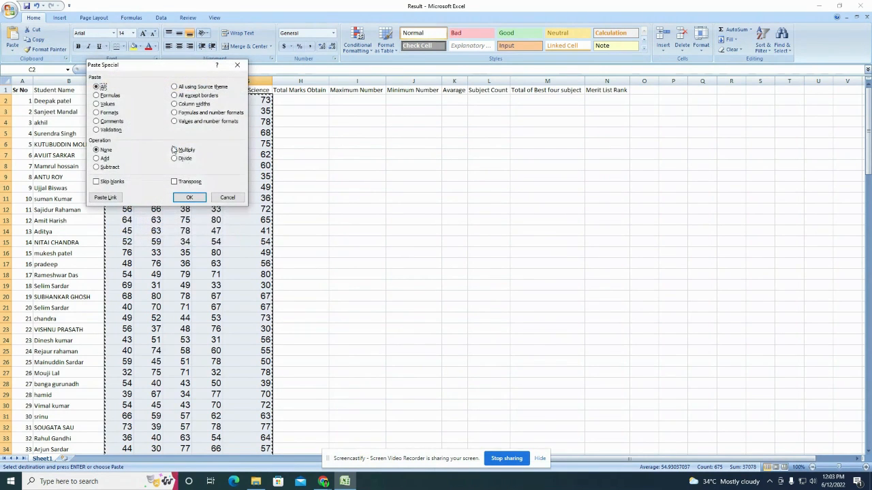
left_click(96, 104)
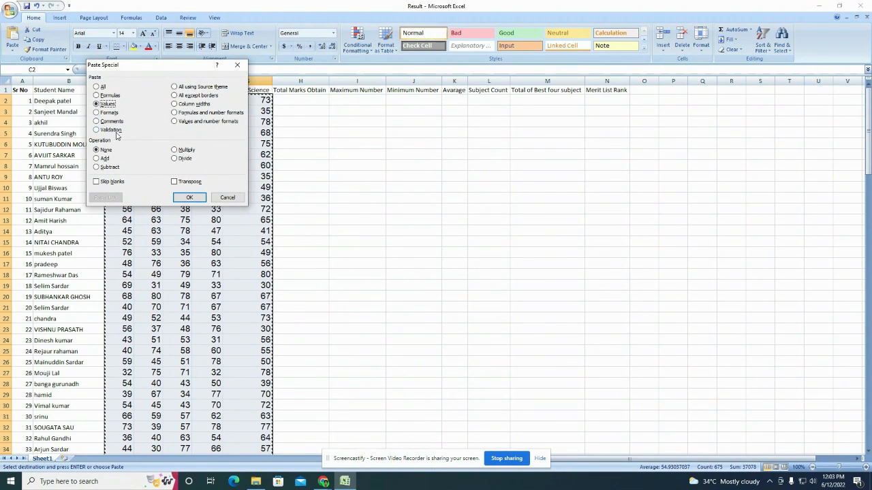
left_click(184, 198)
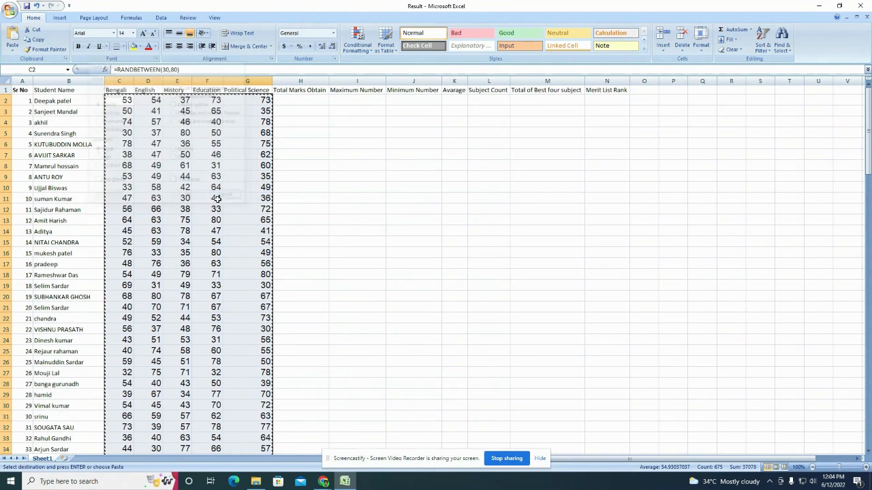
Step: Repeat the values-only paste over the marks and clear the copy marquee
left_click(330, 135)
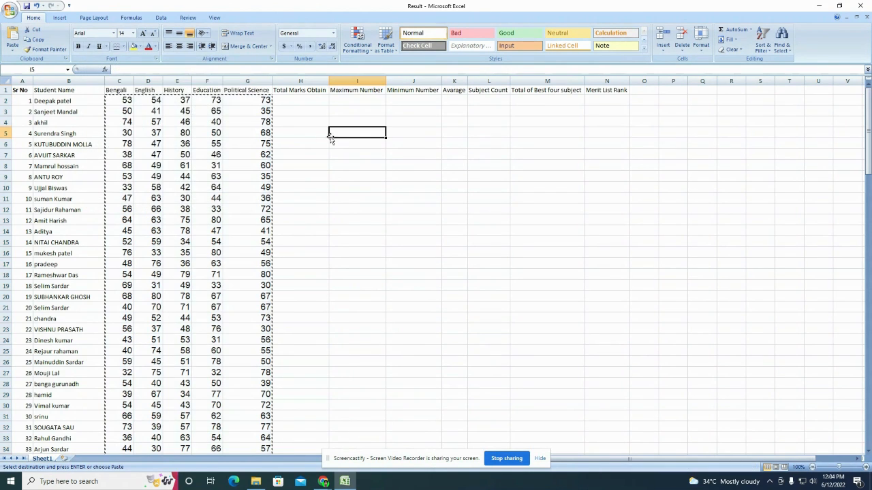
left_click(234, 110)
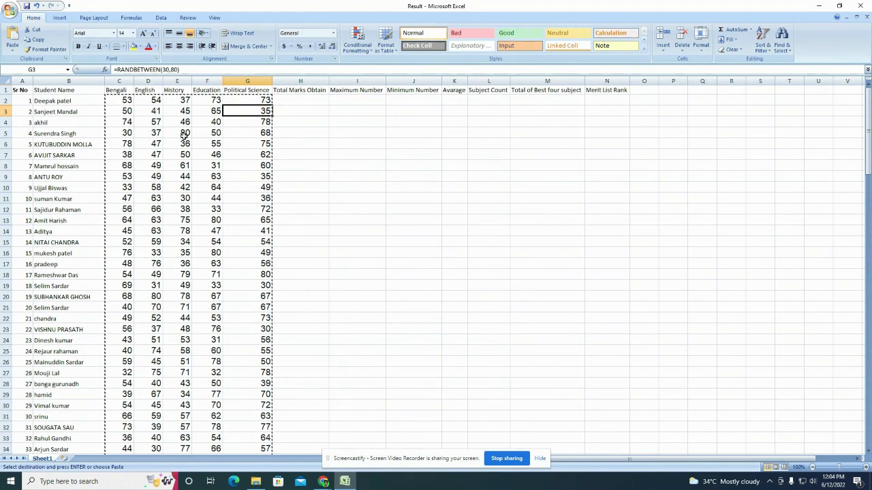
right_click(124, 102)
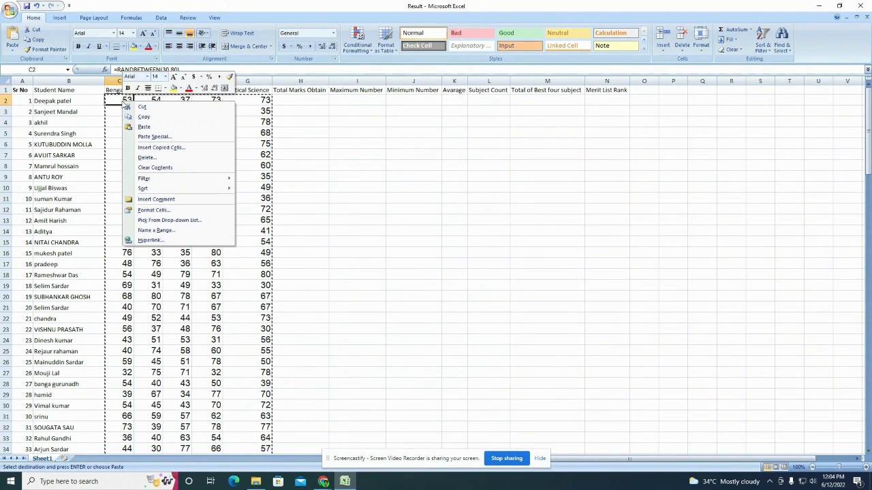
left_click(155, 137)
left_click(98, 102)
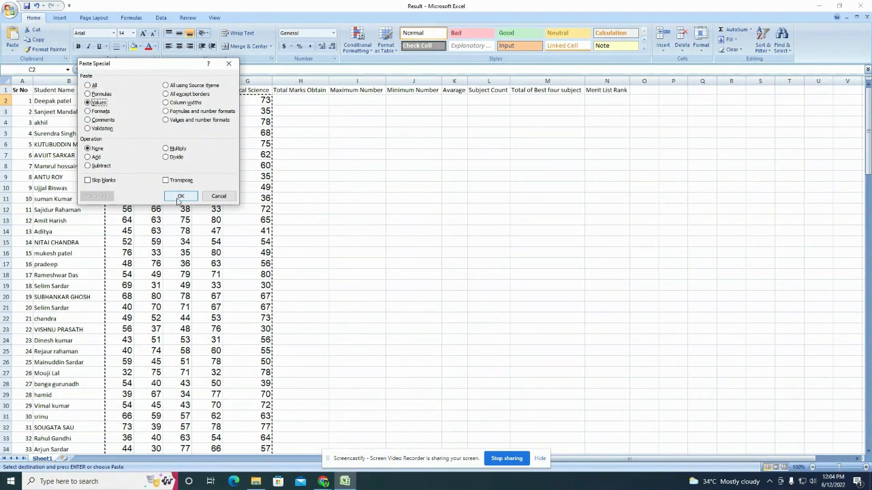
left_click(180, 196)
left_click(356, 164)
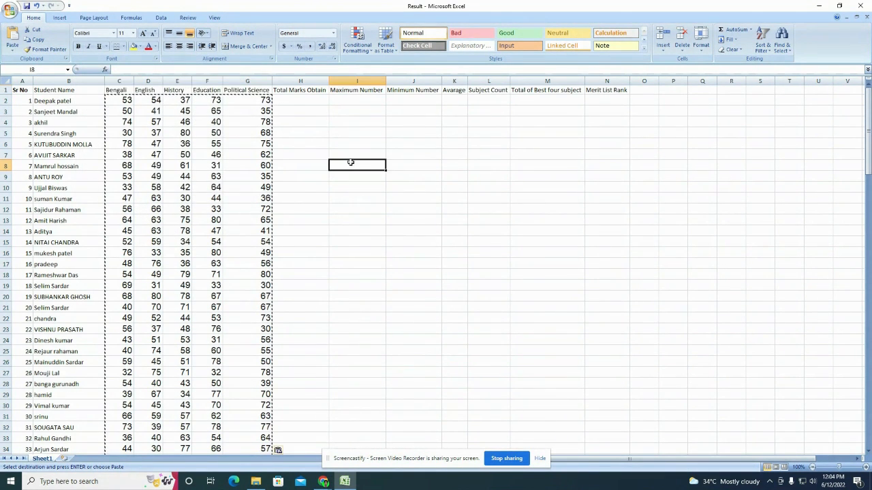
key("Escape")
left_click(128, 100)
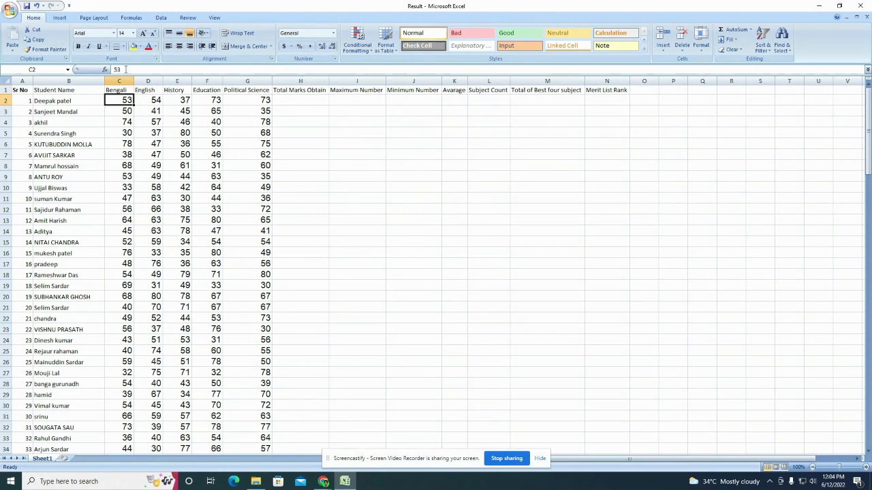
left_click(158, 101)
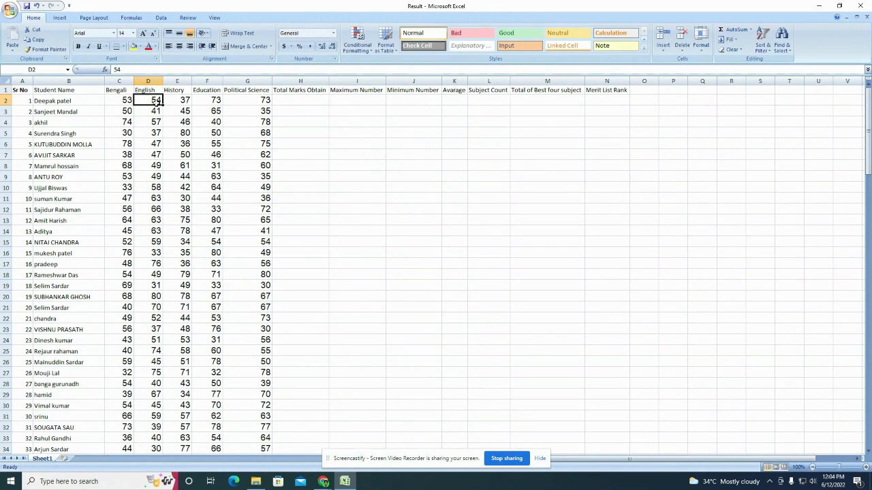
left_click(130, 70)
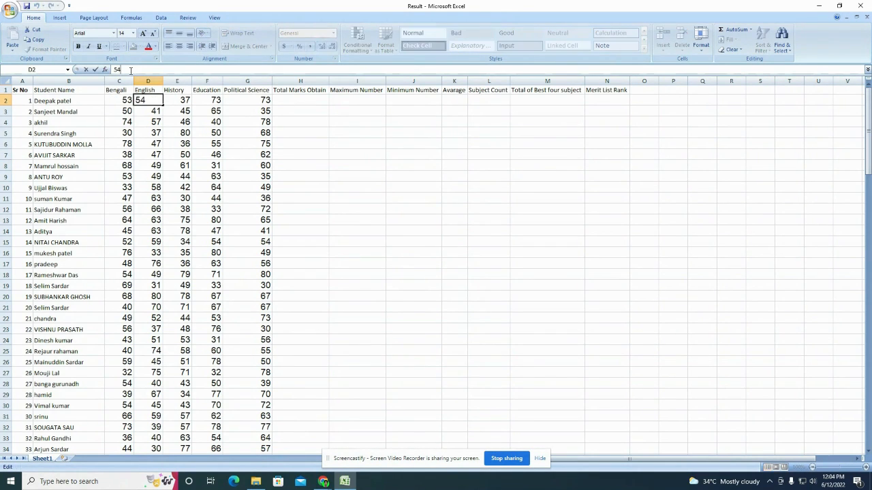
left_click(398, 134)
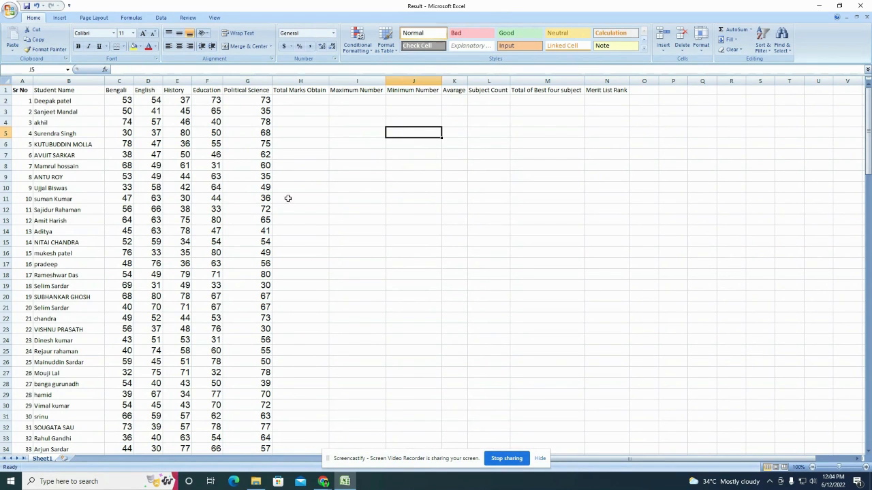
scroll(239, 201, "down", 4)
scroll(260, 257, "up", 4)
left_click(291, 101)
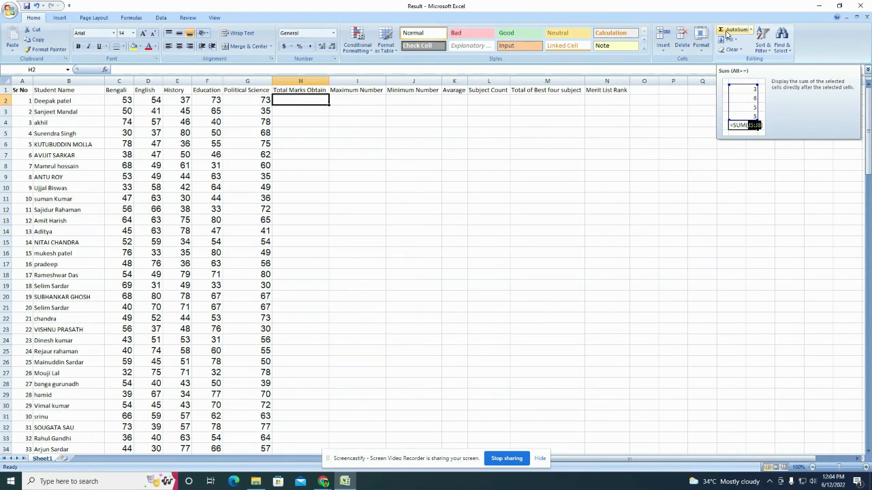
Step: Total the first student's marks in H2 with =SUM(C2:G2), showing 290
left_click(726, 34)
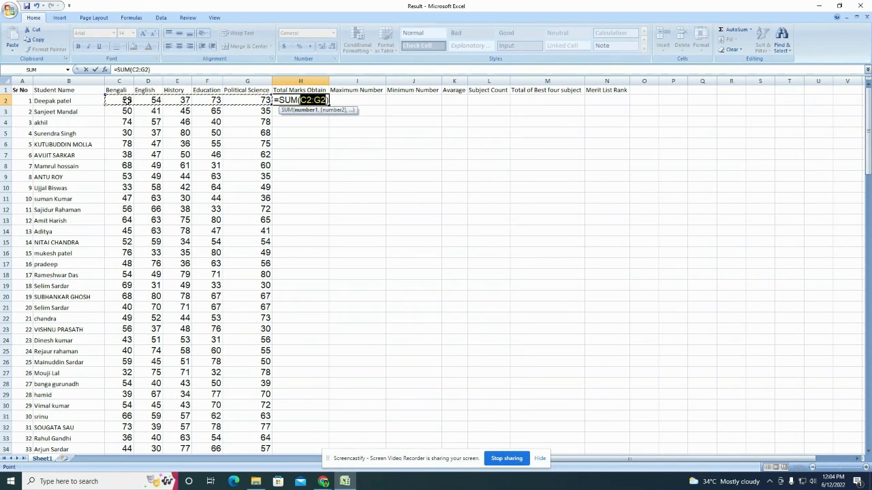
left_click_drag(126, 100, 250, 101)
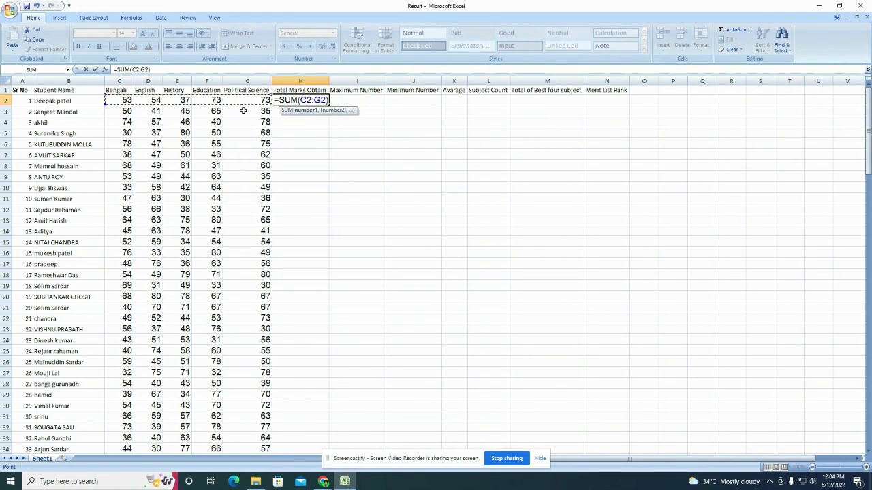
key("Return")
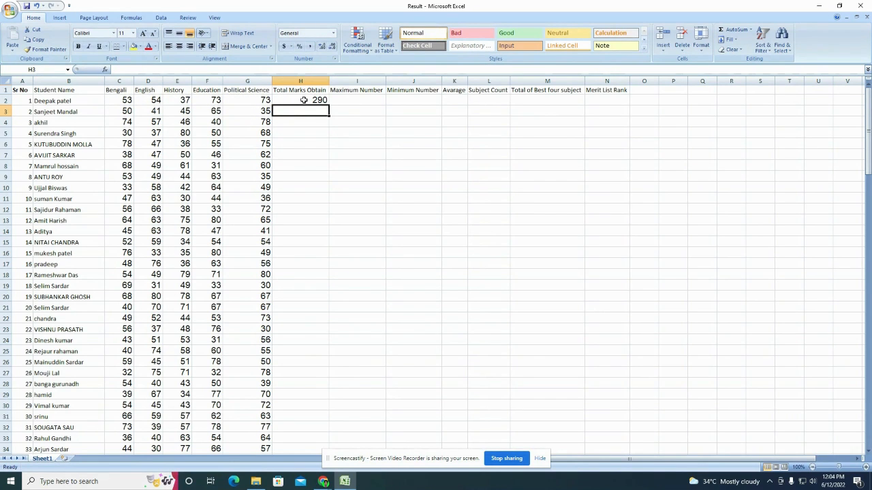
left_click(307, 101)
double_click(328, 103)
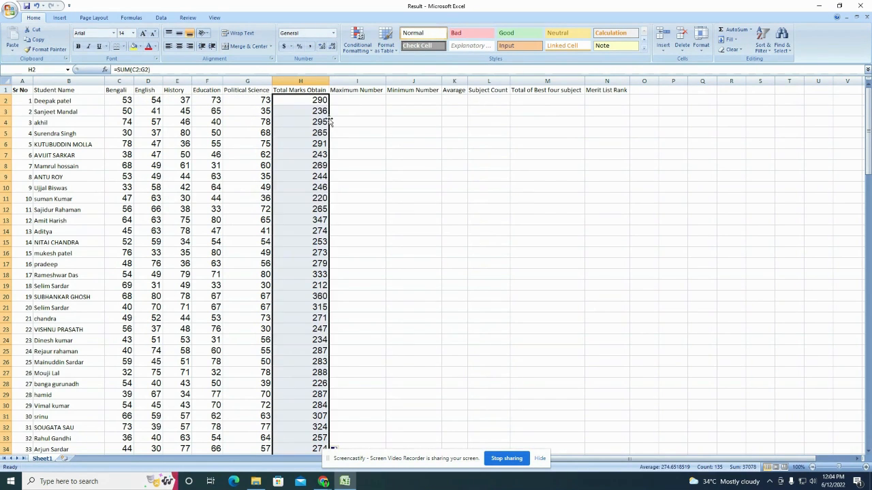
key("ctrl+z")
left_click(328, 123)
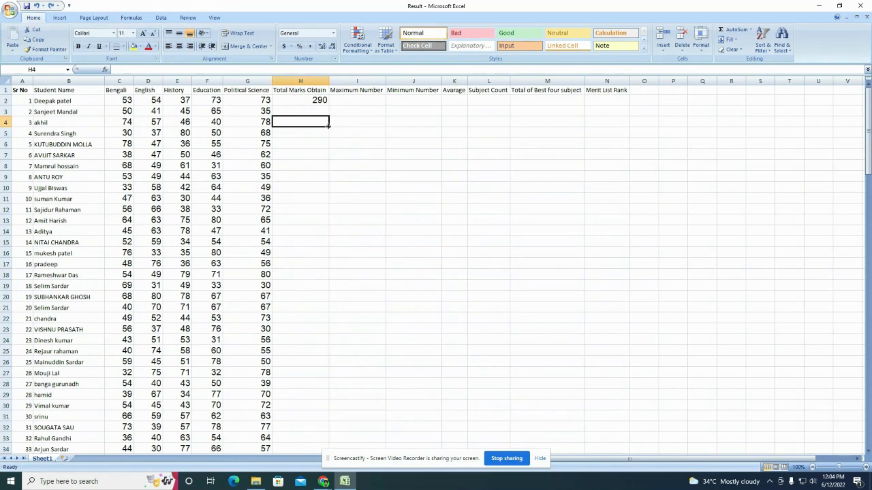
left_click(344, 102)
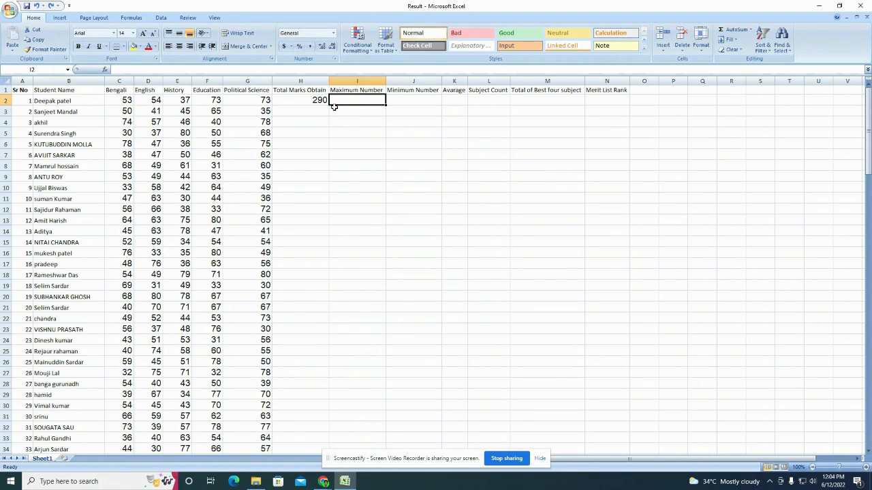
Step: Enter =MAX(C2:G2) in I2 to show the first student's top mark, 73
type("=")
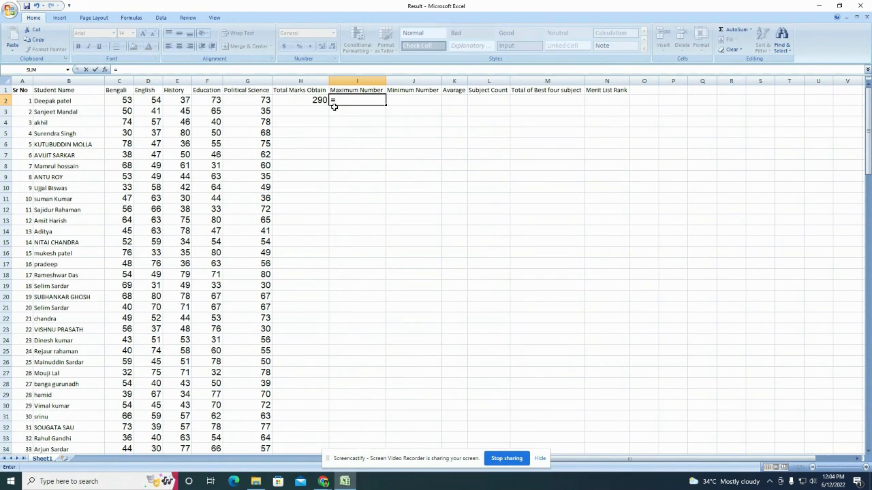
type("M")
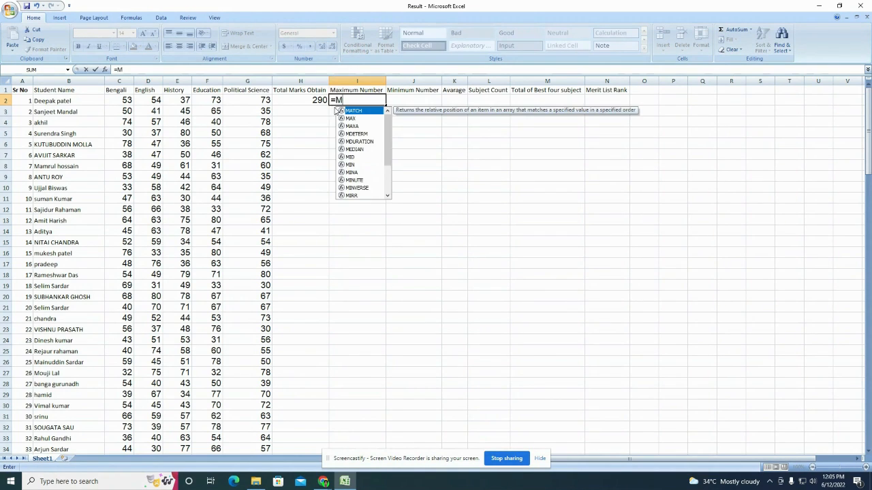
type("AX")
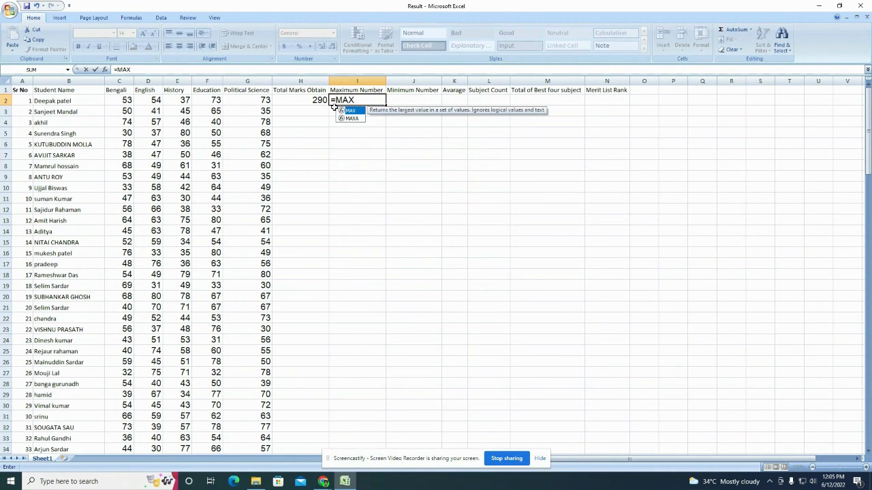
type("(")
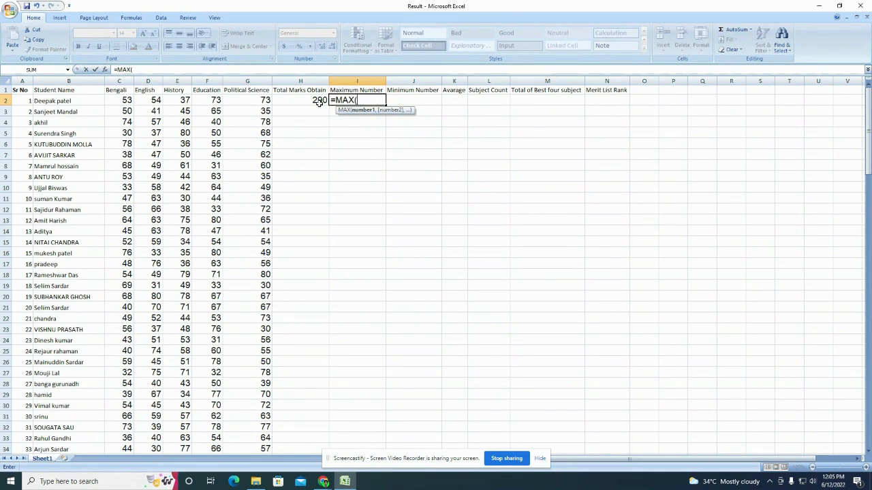
left_click_drag(127, 100, 259, 101)
key("Return")
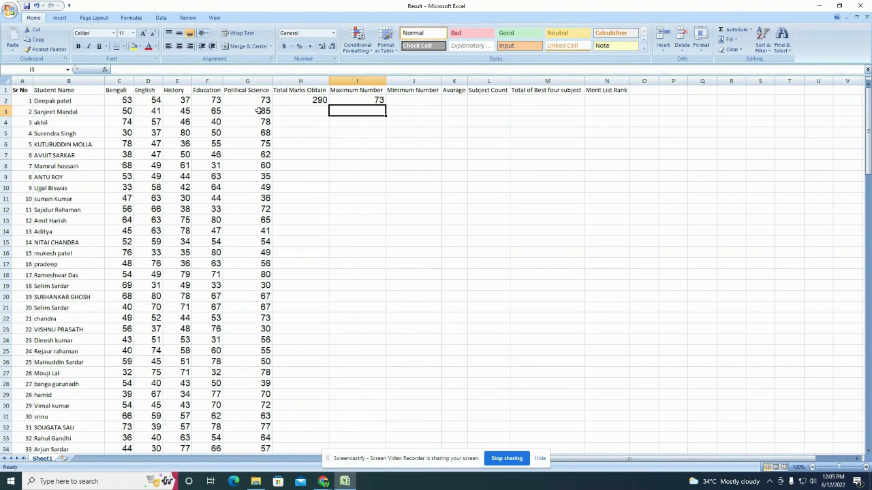
left_click(312, 80)
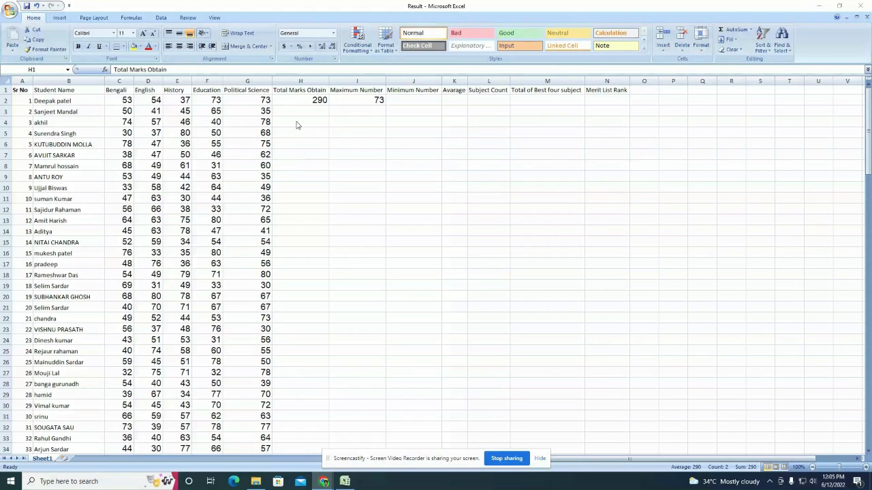
Step: Give column H, Total Marks Obtain, a yellow fill
left_click(311, 81)
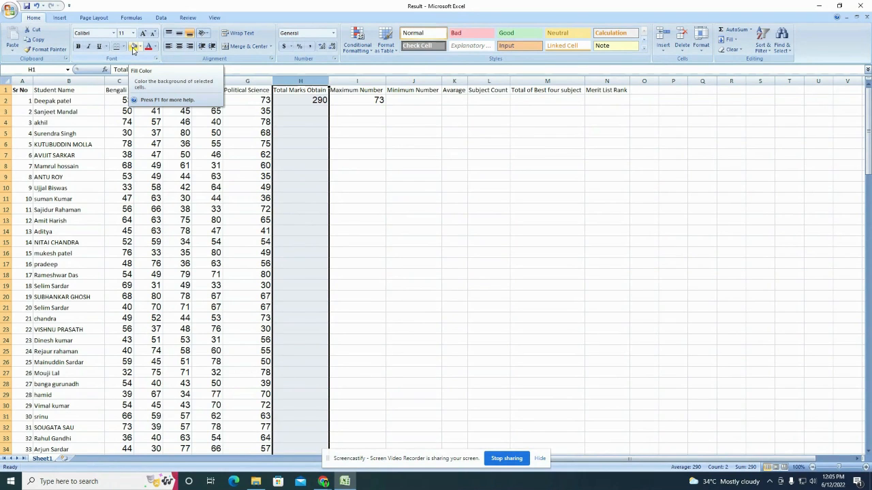
left_click(133, 47)
left_click(313, 185)
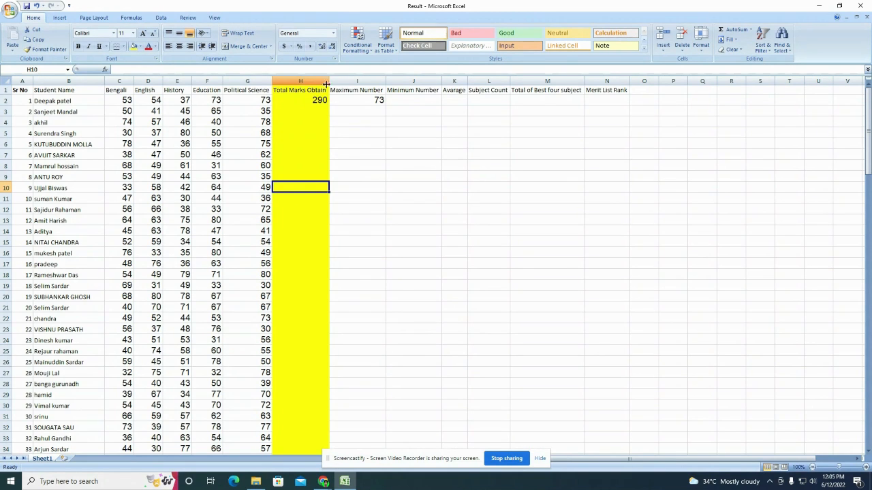
left_click(409, 103)
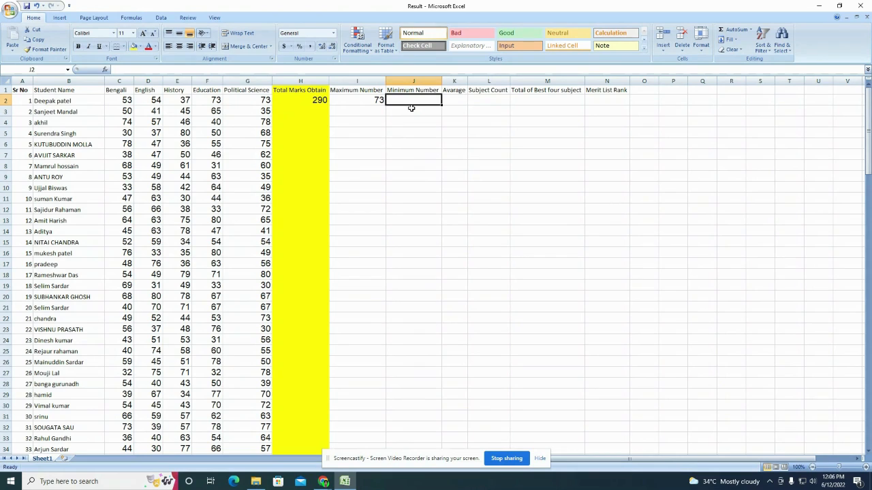
Step: Put =MIN(C2:G2) in J2, showing the first student's lowest mark of 37
type("=")
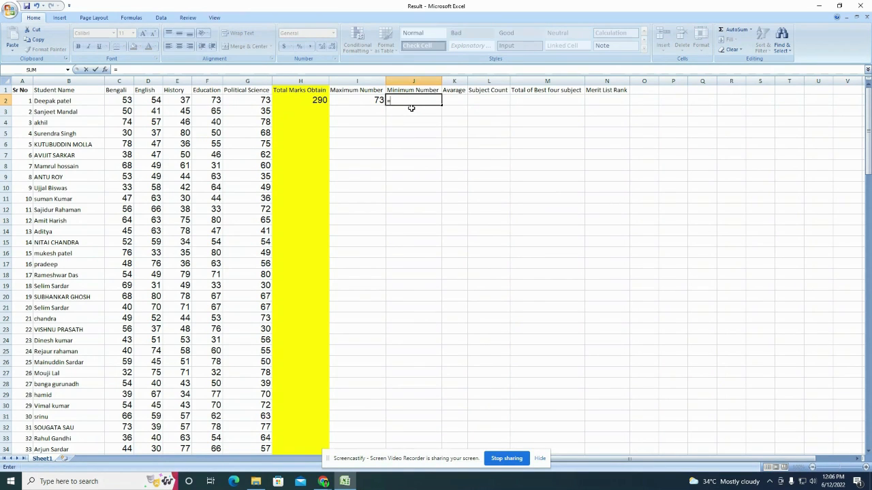
key("Escape")
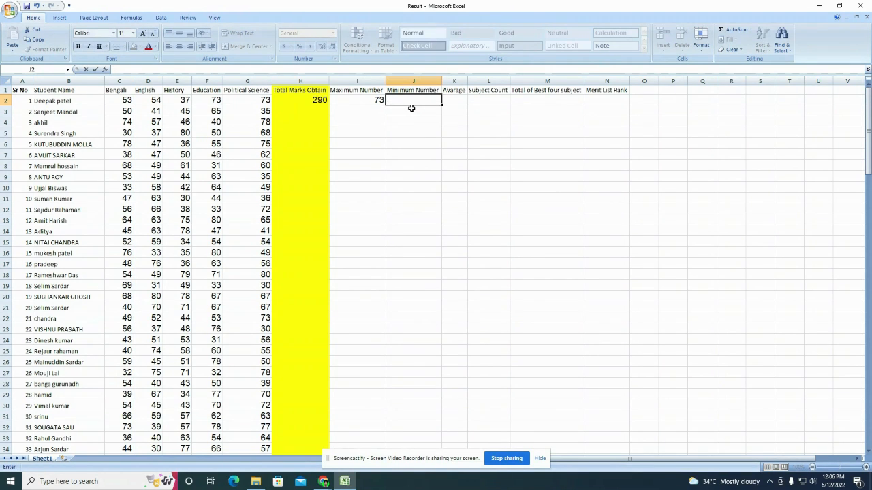
left_click(750, 30)
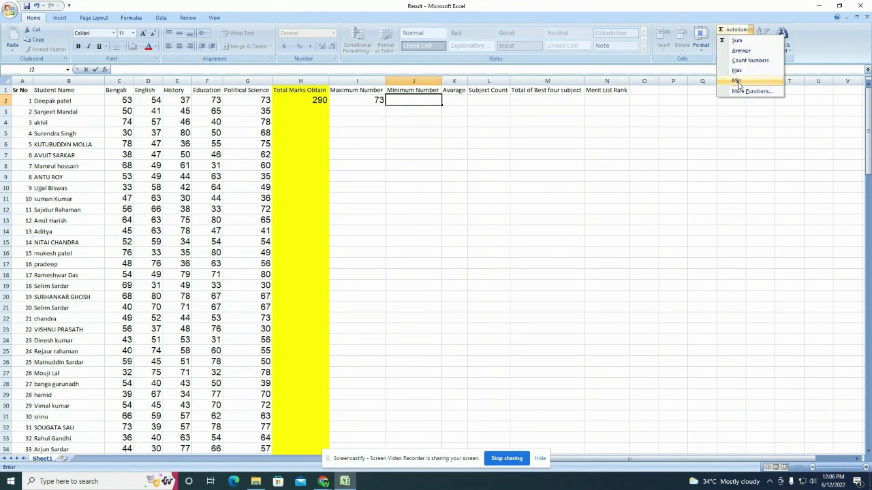
key("Escape")
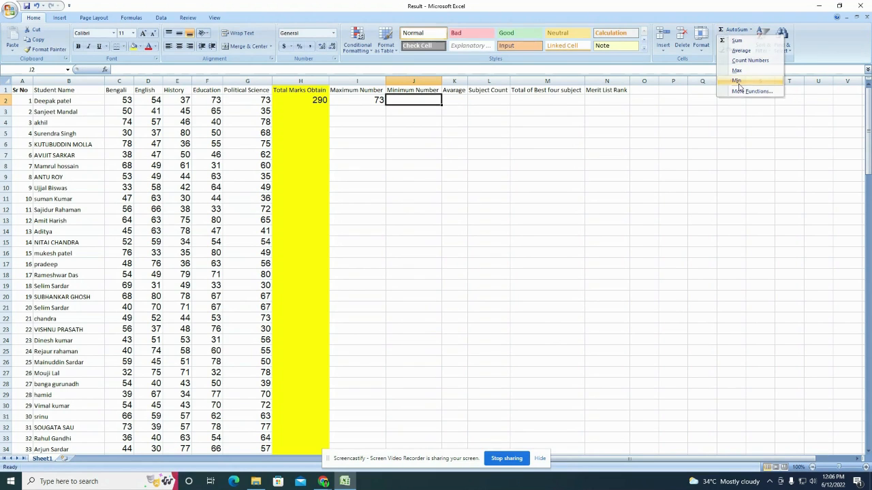
left_click(417, 131)
left_click(410, 101)
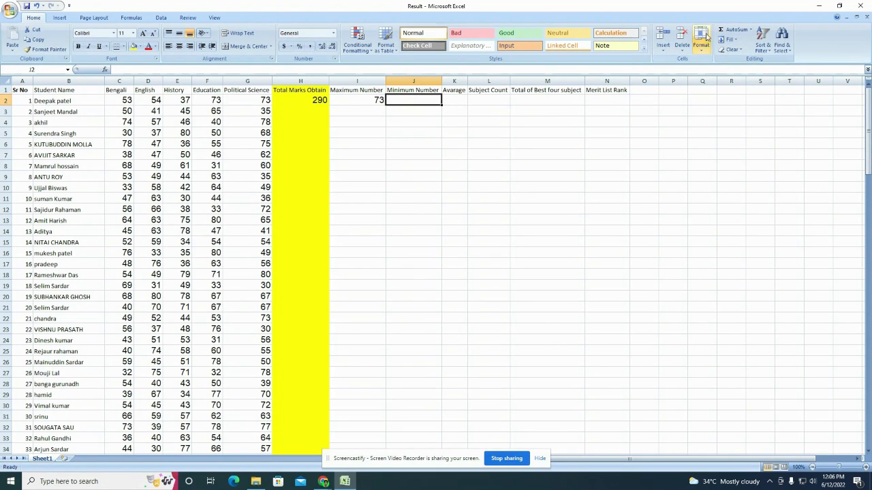
left_click(727, 29)
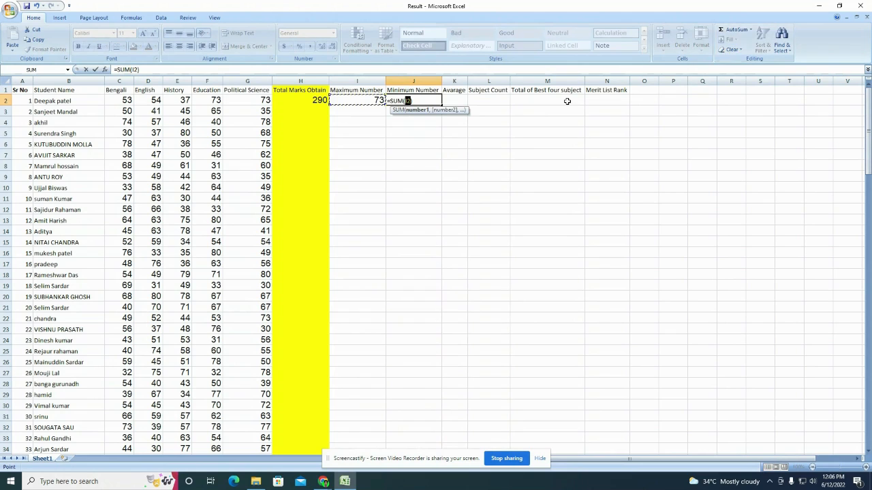
key("BackSpace")
key("BackSpace")
key("BackSpace")
key("BackSpace")
key("BackSpace")
key("BackSpace")
key("BackSpace")
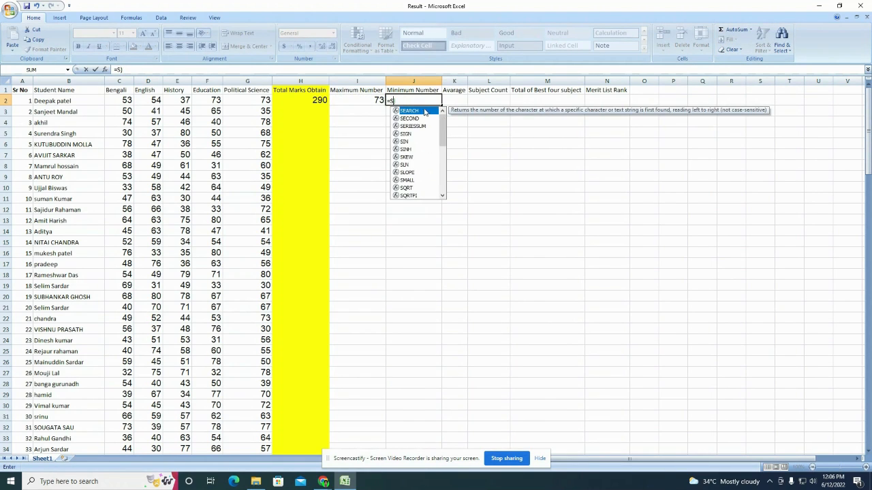
left_click(429, 137)
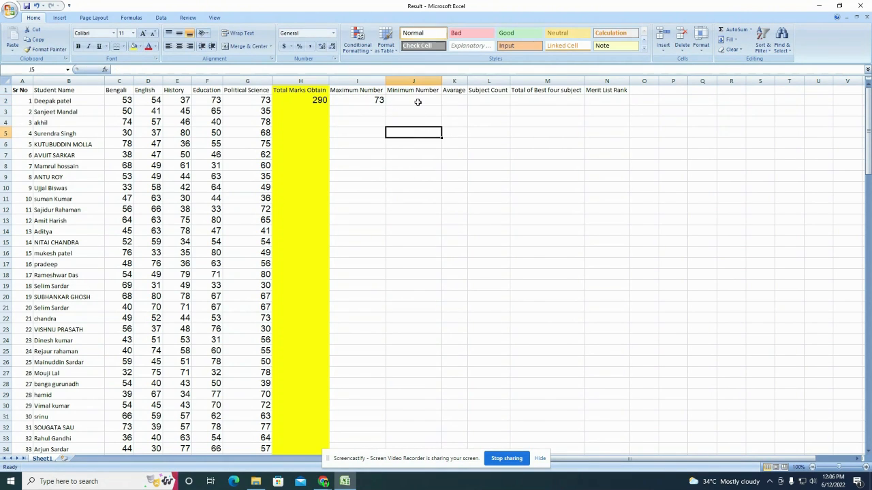
left_click(417, 102)
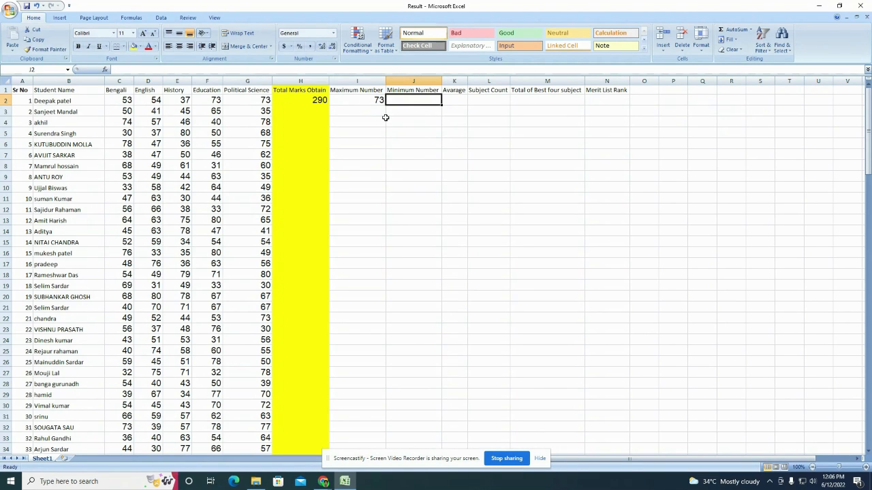
left_click(751, 30)
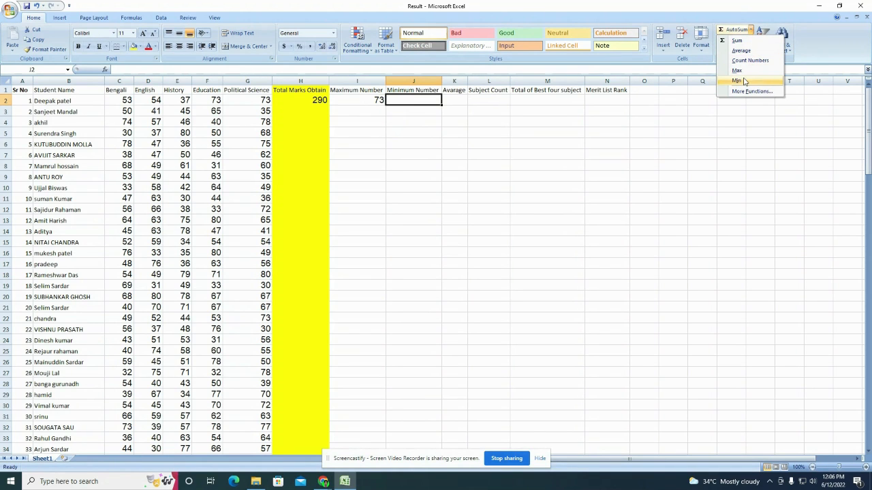
left_click(737, 81)
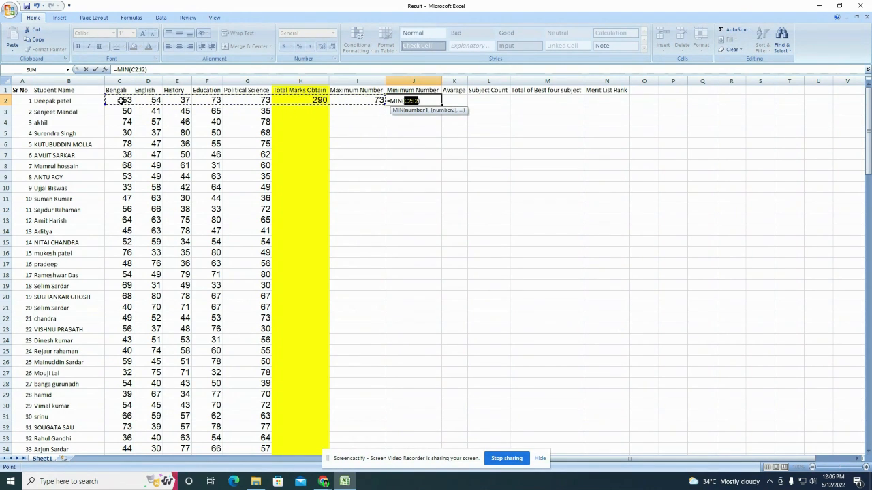
left_click_drag(120, 101, 250, 98)
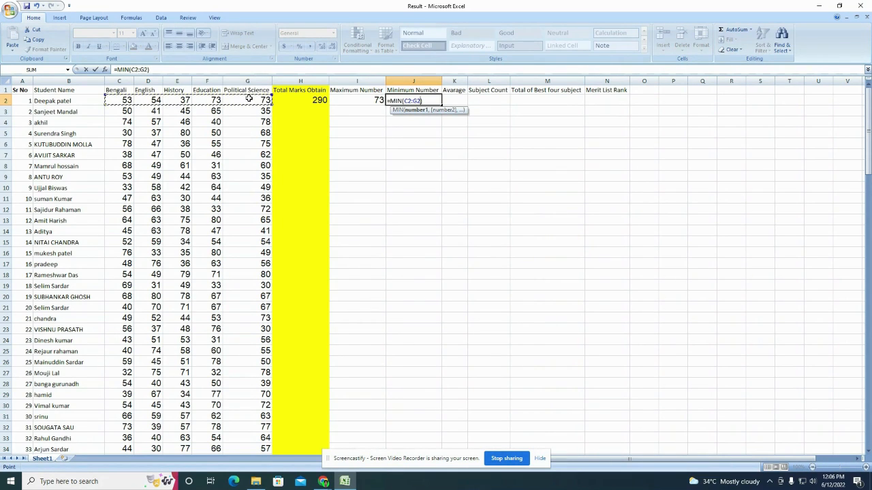
key("Return")
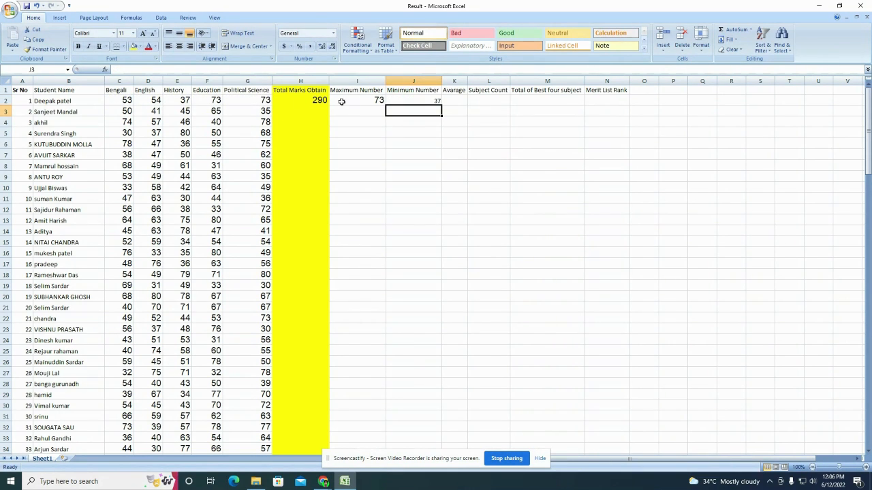
Step: Change the first student's Political Science mark in G2 to 74, updating total and maximum
left_click(365, 99)
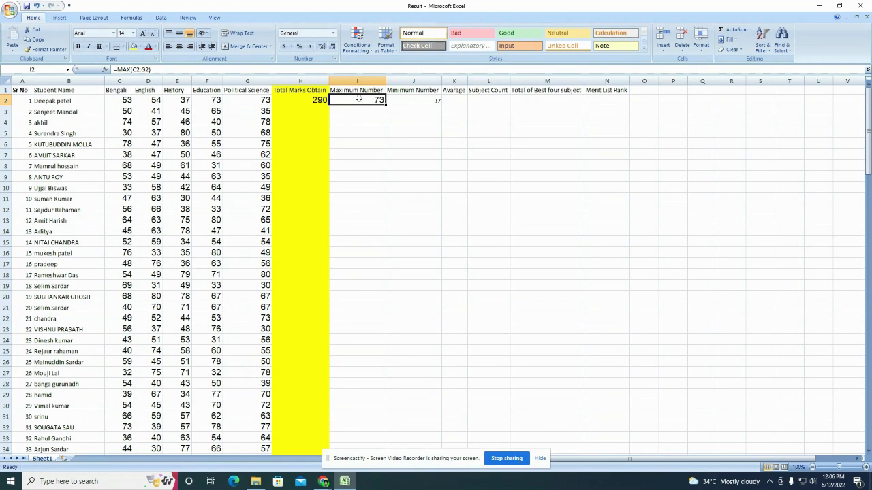
left_click(265, 100)
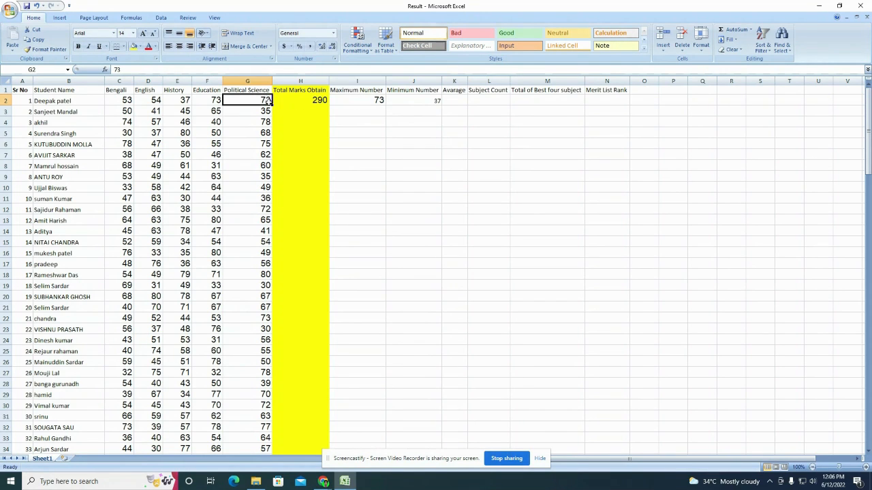
type("74")
key("Return")
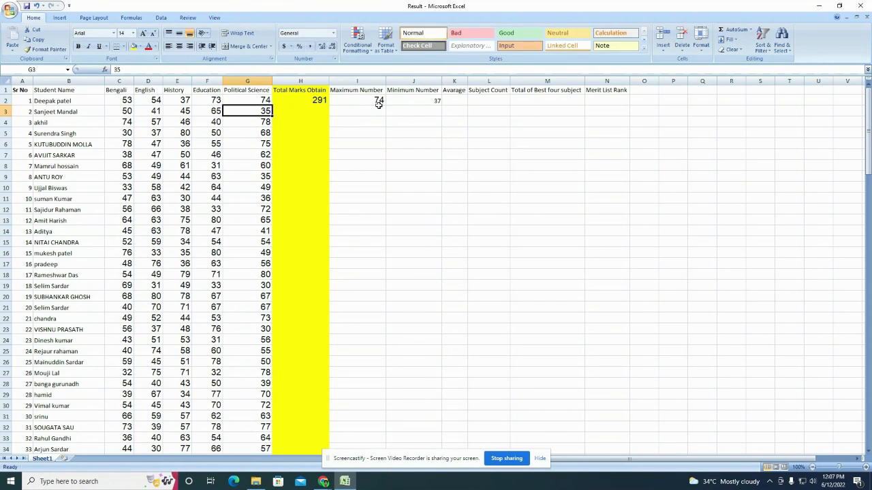
left_click(379, 103)
left_click(418, 104)
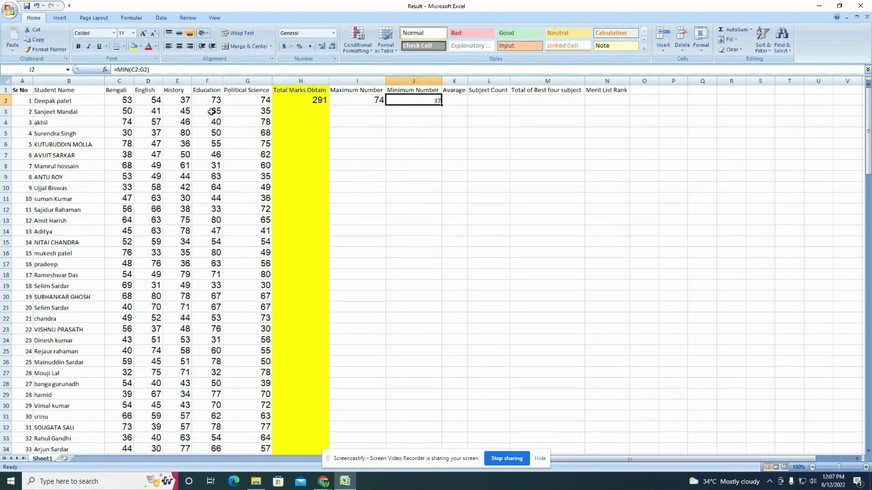
Step: Enter =AVERAGE(C2:G2) in K2, giving the first student's average of 58.2
left_click(451, 99)
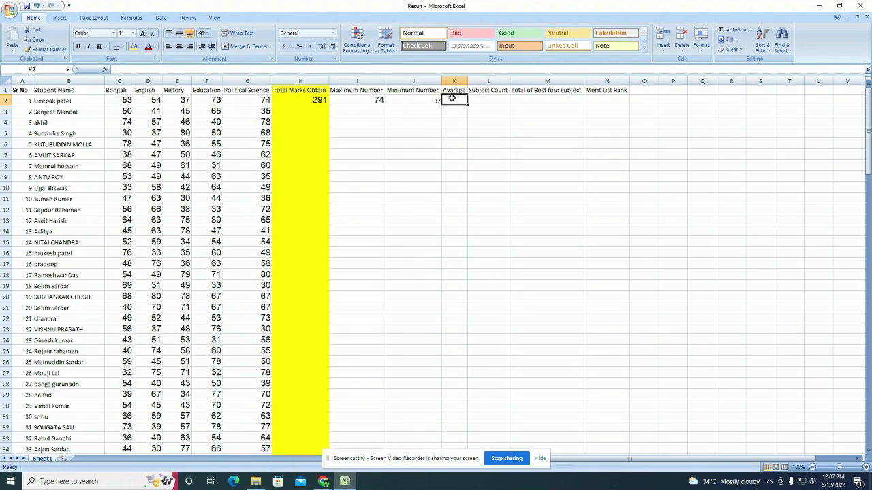
type("=")
key("Escape")
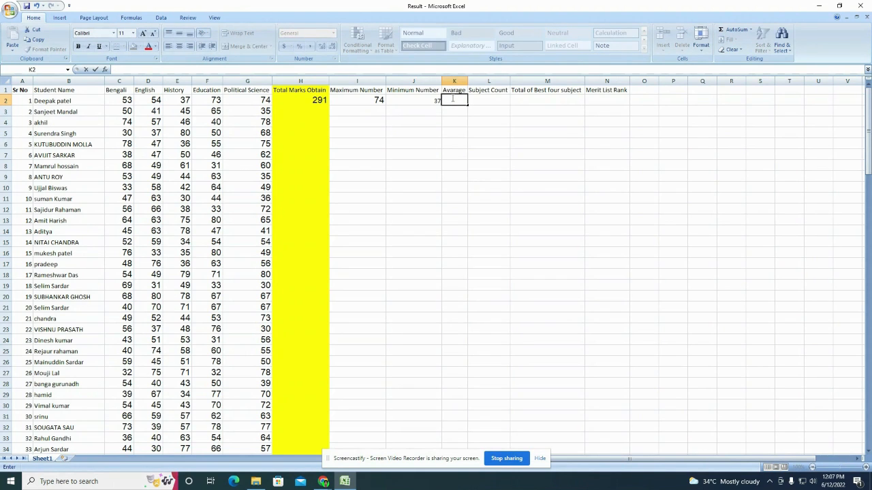
key("Escape")
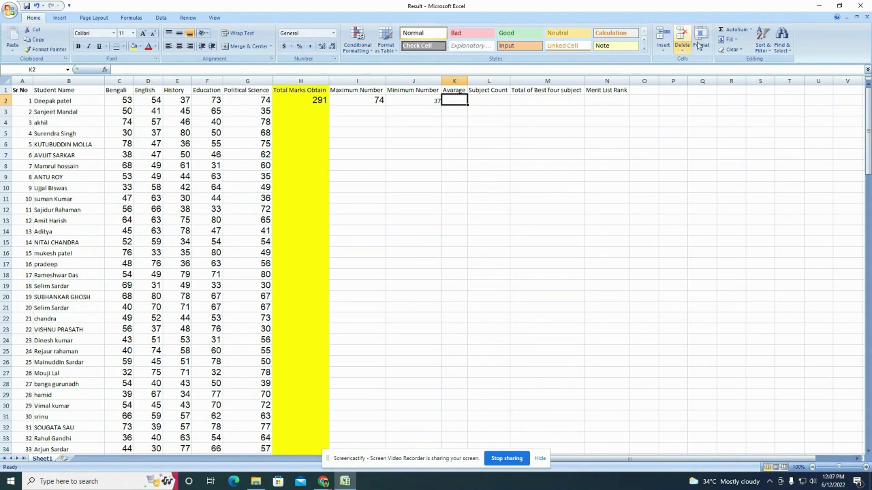
left_click(751, 31)
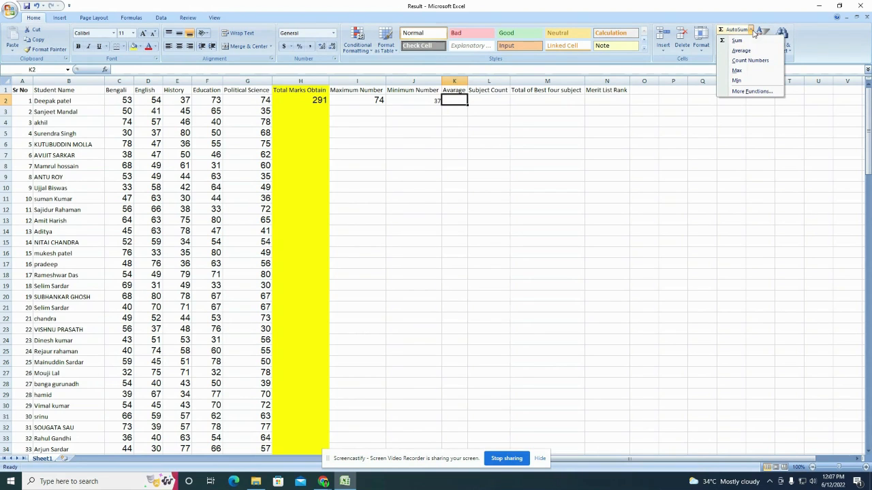
left_click(746, 51)
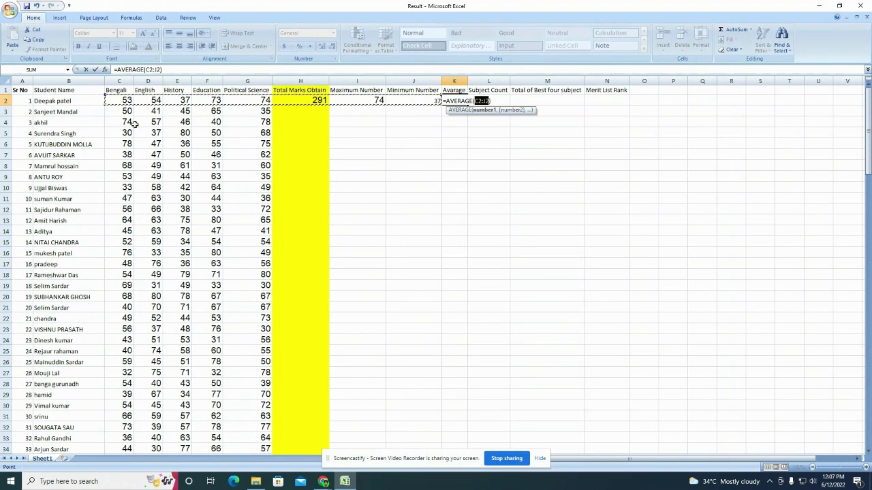
left_click_drag(120, 100, 253, 100)
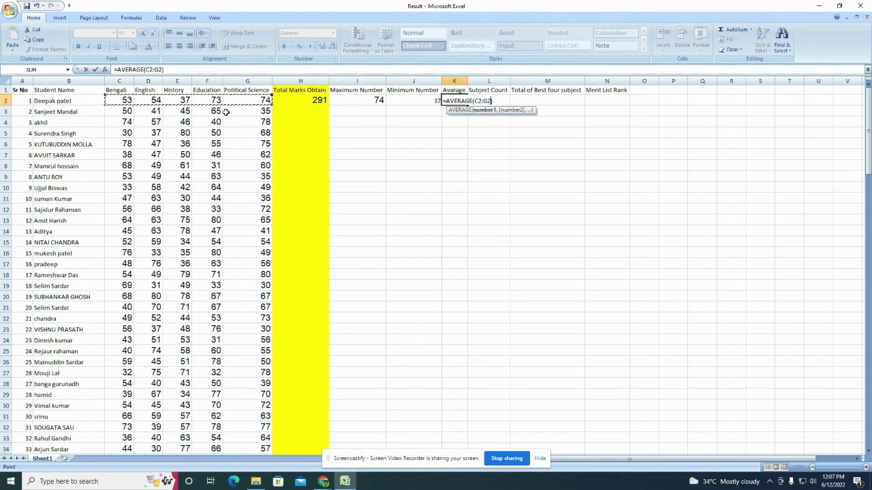
key("Return")
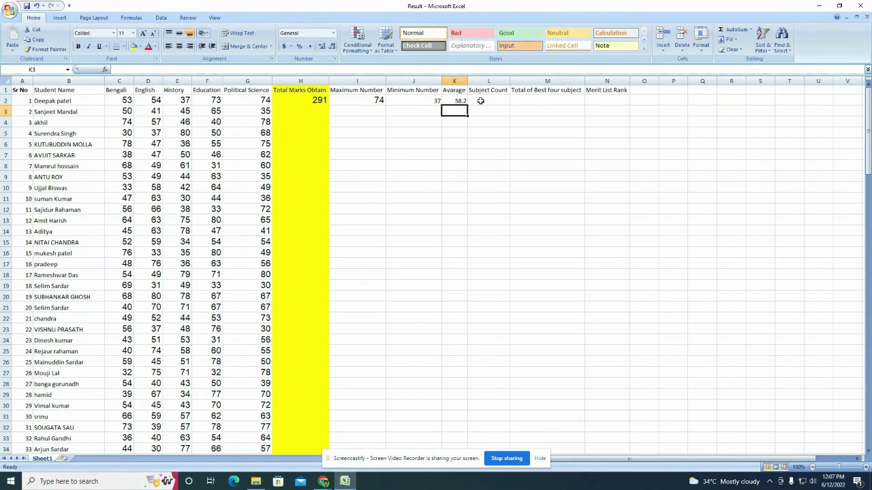
left_click(485, 102)
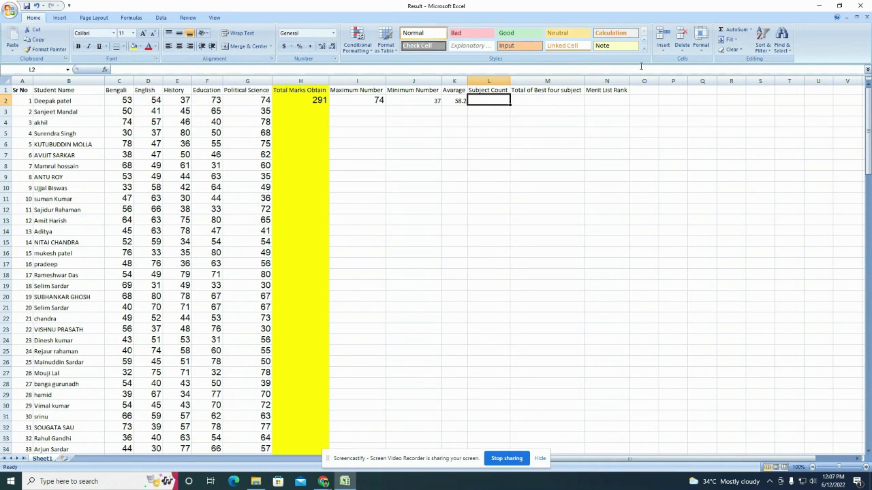
left_click(751, 29)
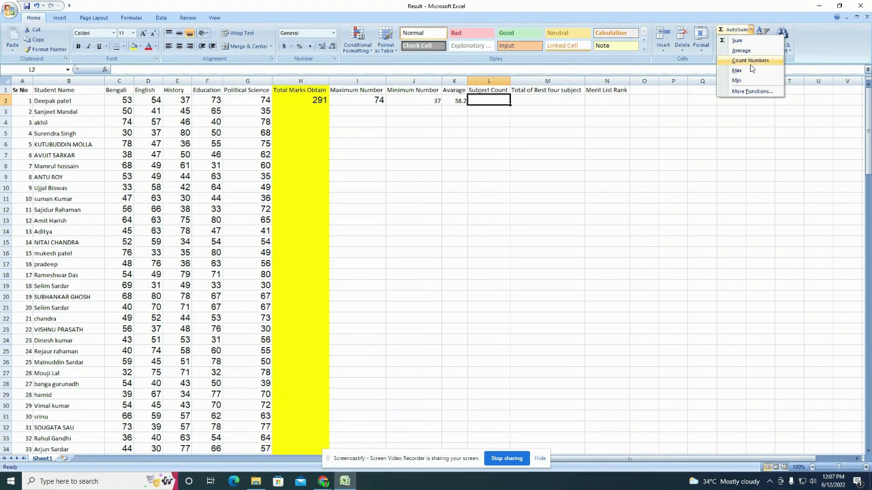
Step: Count the first student's marks C2:G2 in L2 with Count Numbers, showing 5
left_click(749, 60)
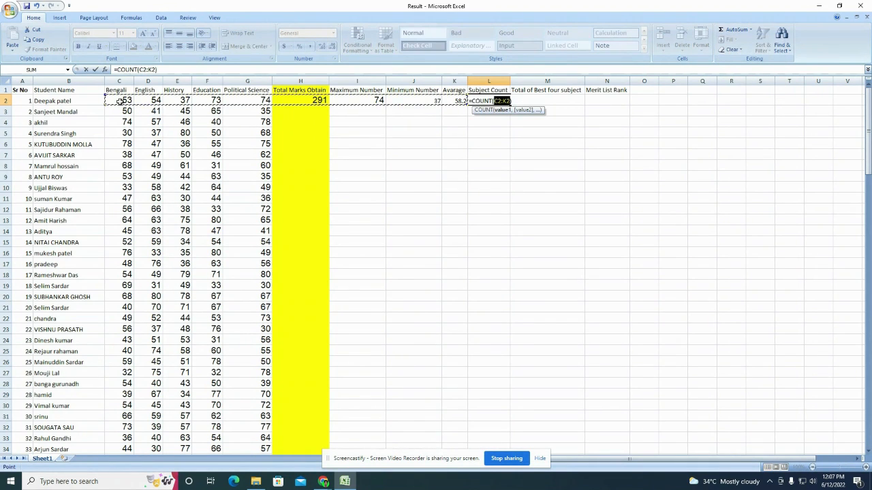
left_click_drag(121, 101, 246, 102)
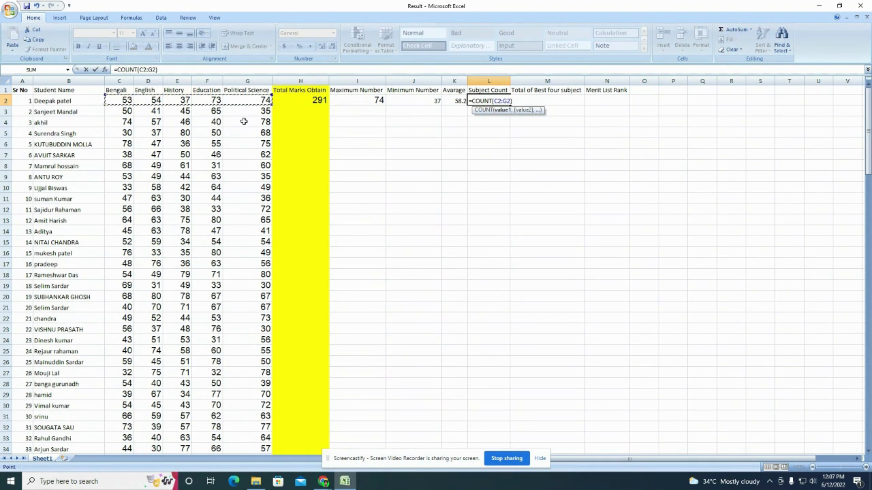
key("Return")
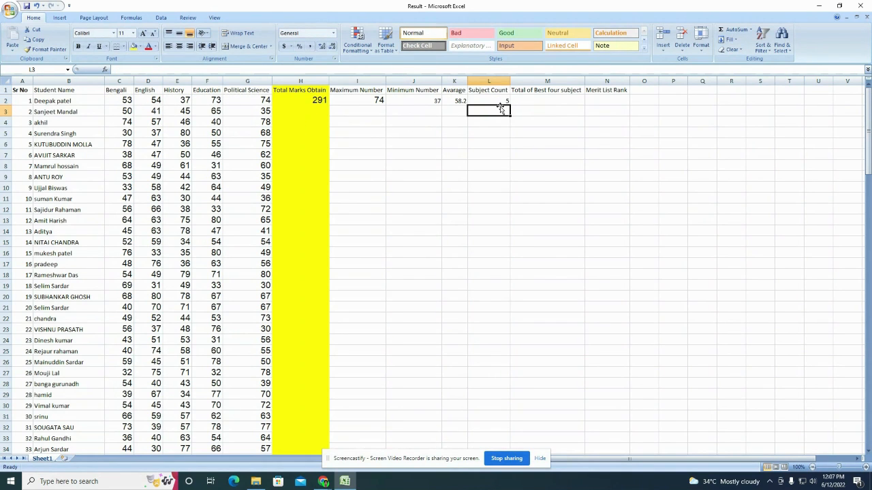
left_click(507, 105)
left_click(514, 123)
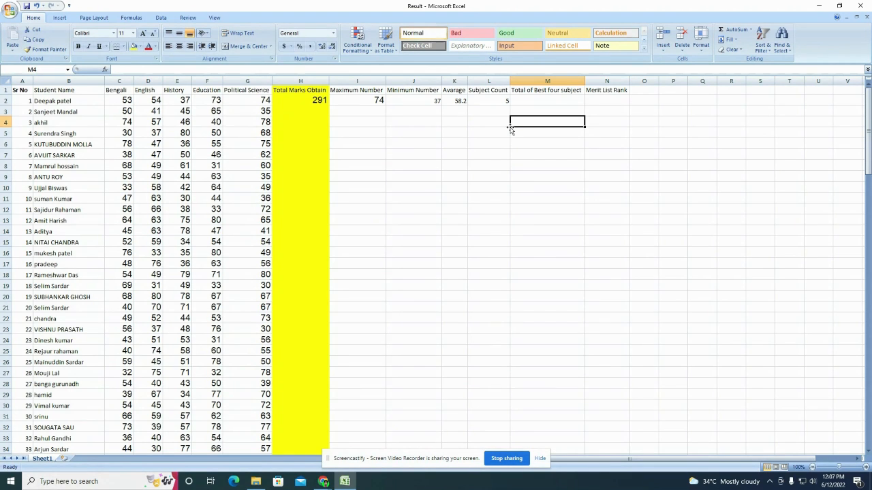
left_click(252, 99)
left_click(198, 99)
left_click(123, 99)
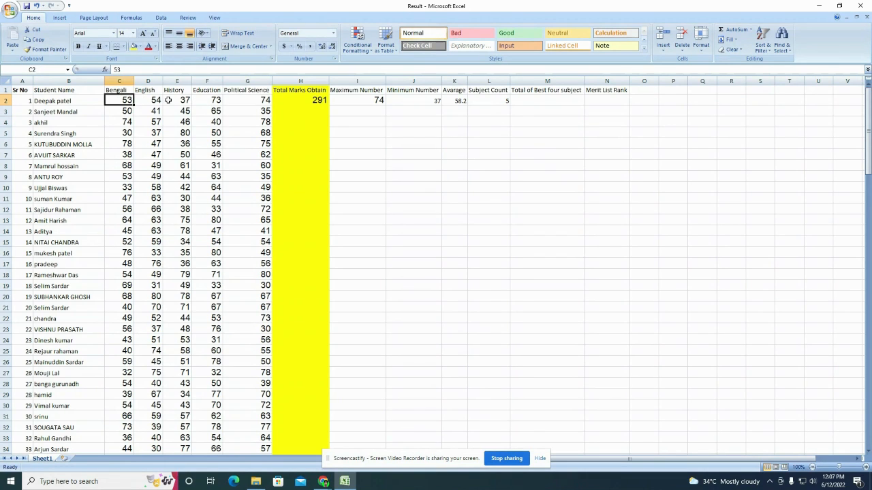
left_click(156, 100)
left_click(180, 100)
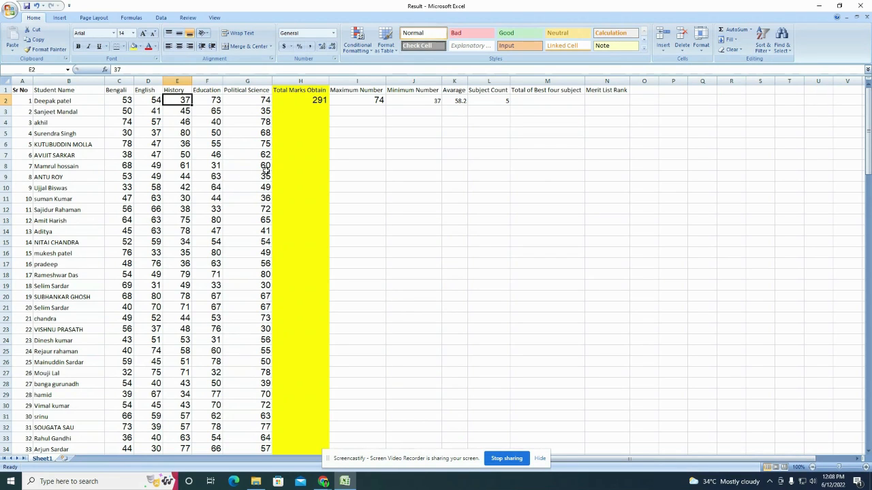
left_click(176, 165)
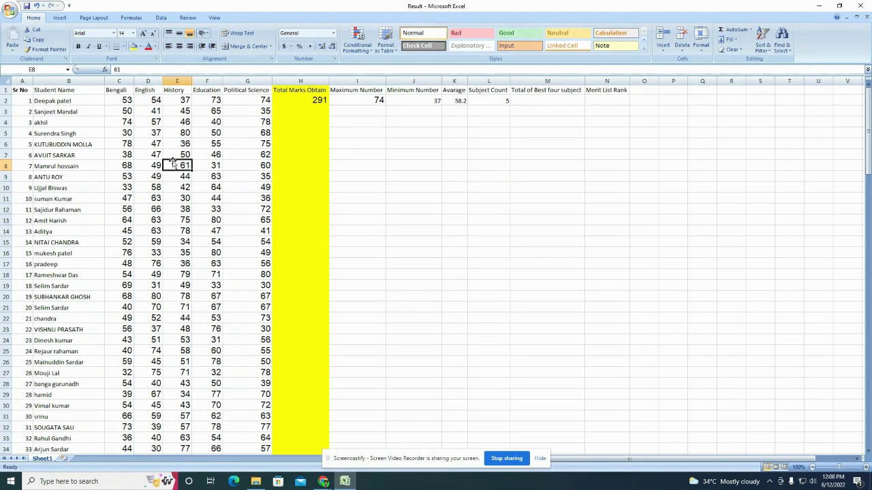
left_click(530, 99)
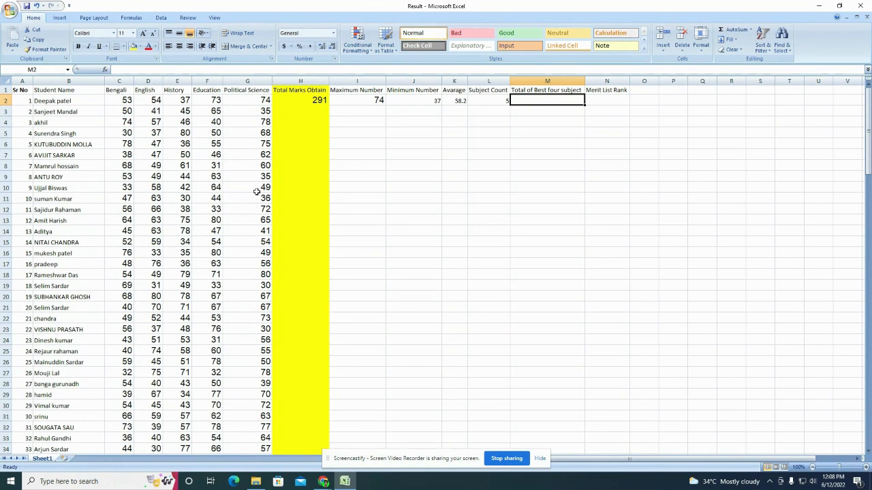
Step: Enter =SUM(LARGE(C2:G2,{1,2,3,4})) in M2 so the first student's best-four total shows 254
type("=")
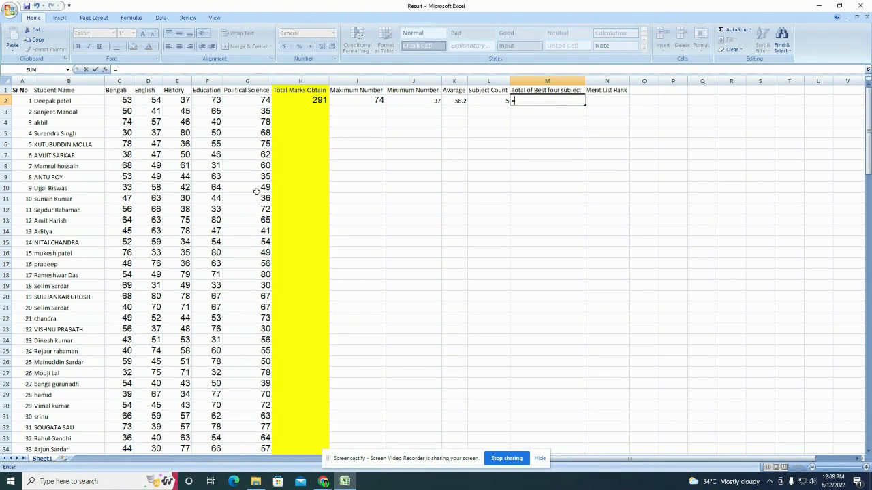
type("S")
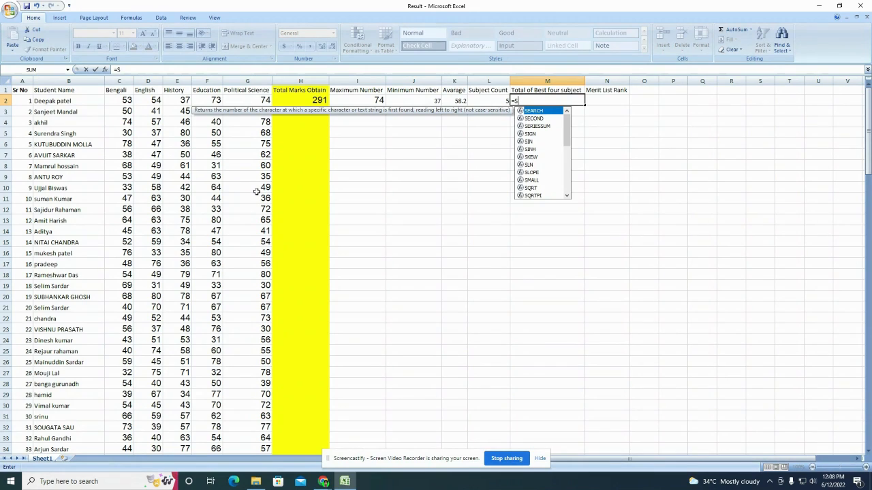
type("UM(")
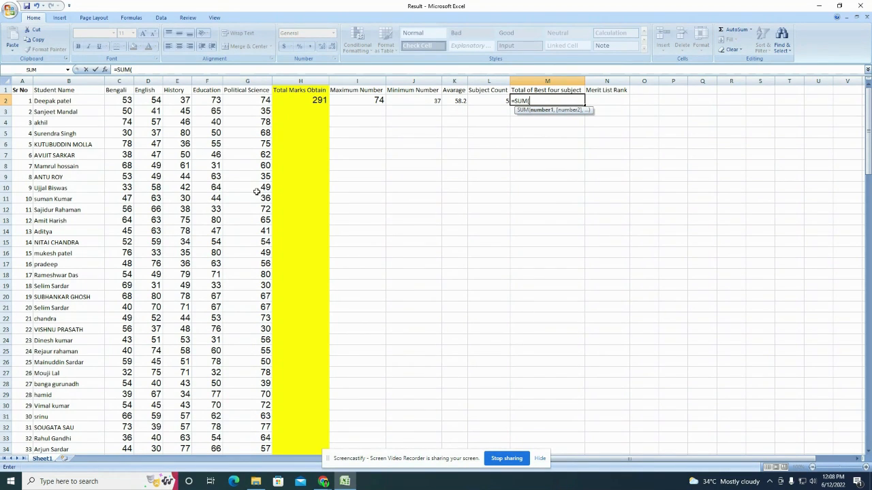
type("LARG")
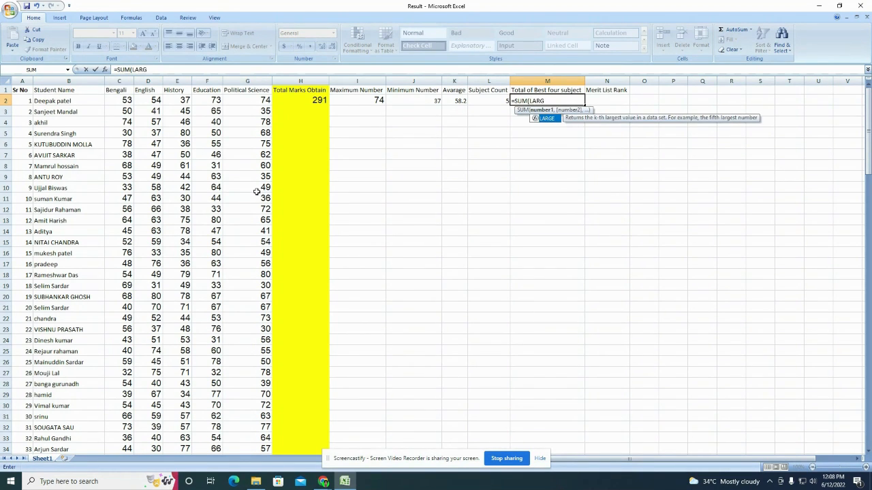
type("E")
type("(")
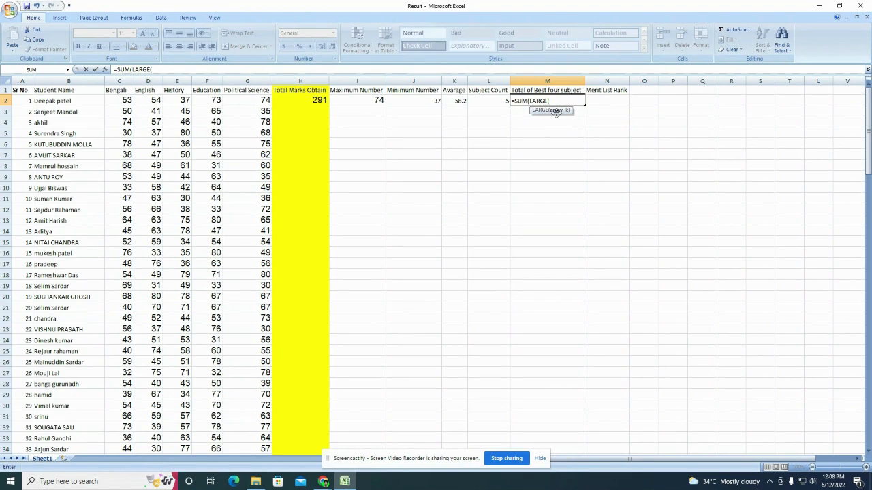
left_click(124, 100)
left_click_drag(124, 100, 233, 100)
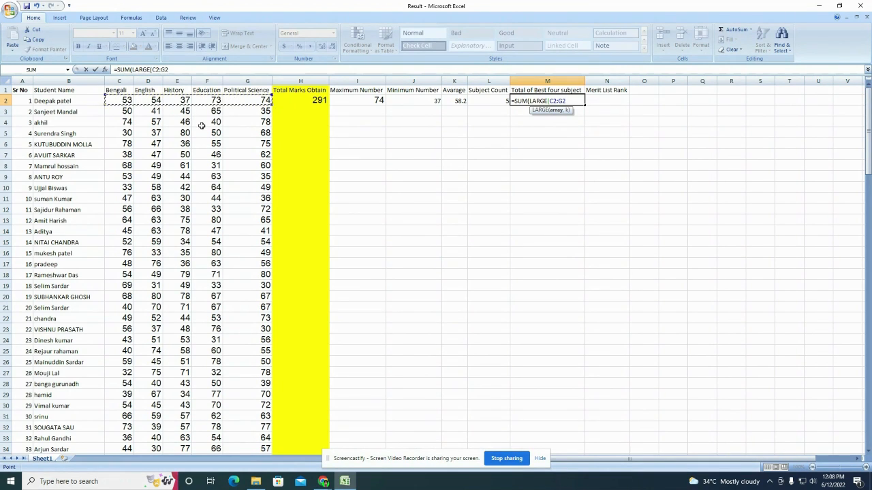
type(",{1,2,")
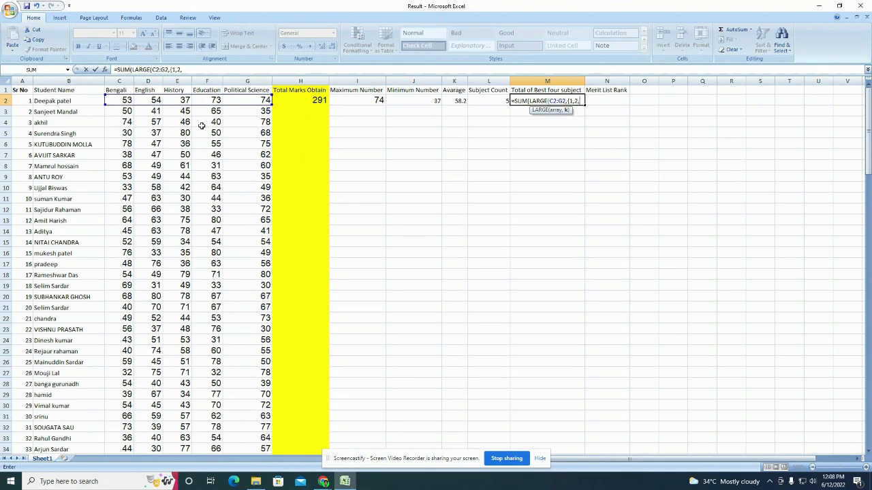
type("3,4")
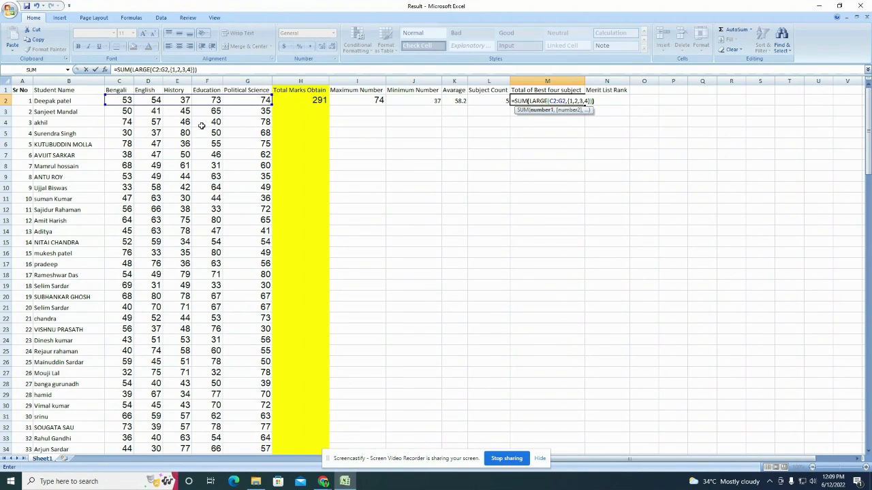
key("Return")
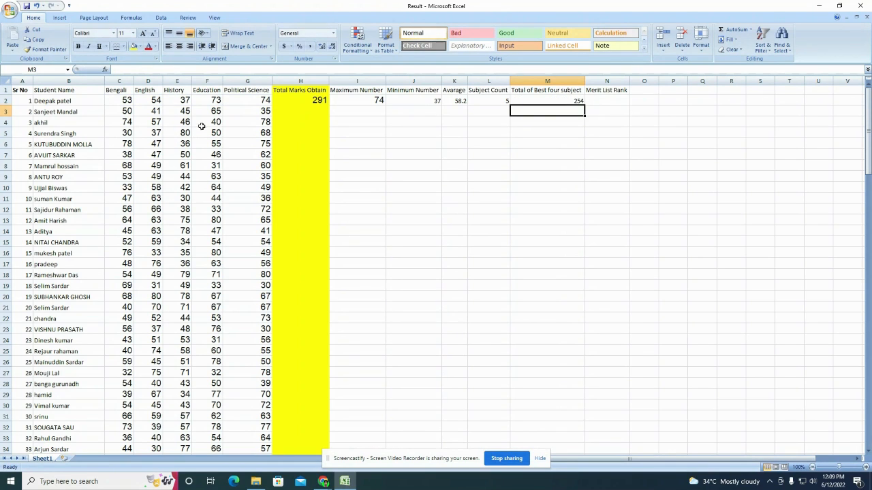
left_click(610, 100)
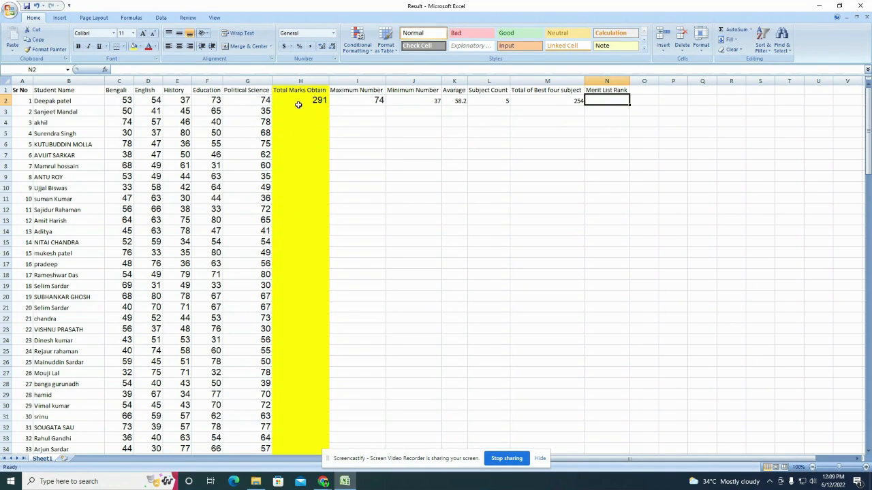
Step: Copy the Total Marks Obtain formula from H2 down column H for all students
left_click(304, 100)
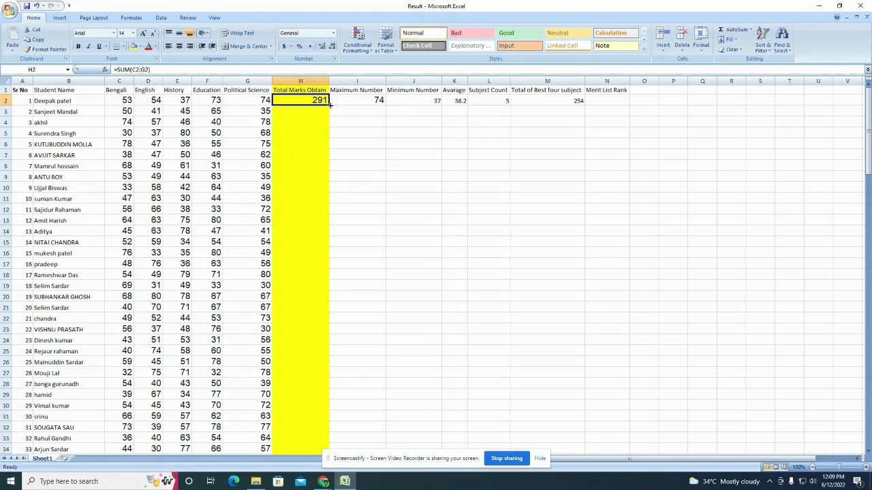
left_click_drag(329, 104, 332, 443)
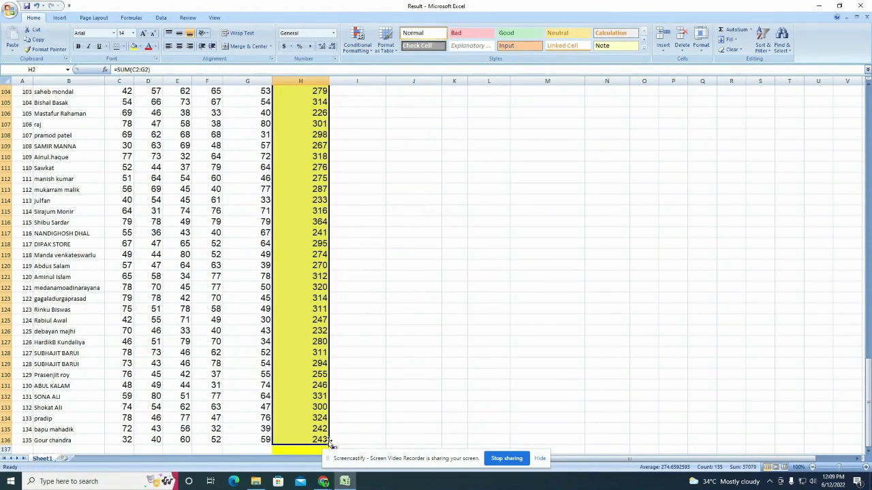
scroll(276, 344, "up", 13)
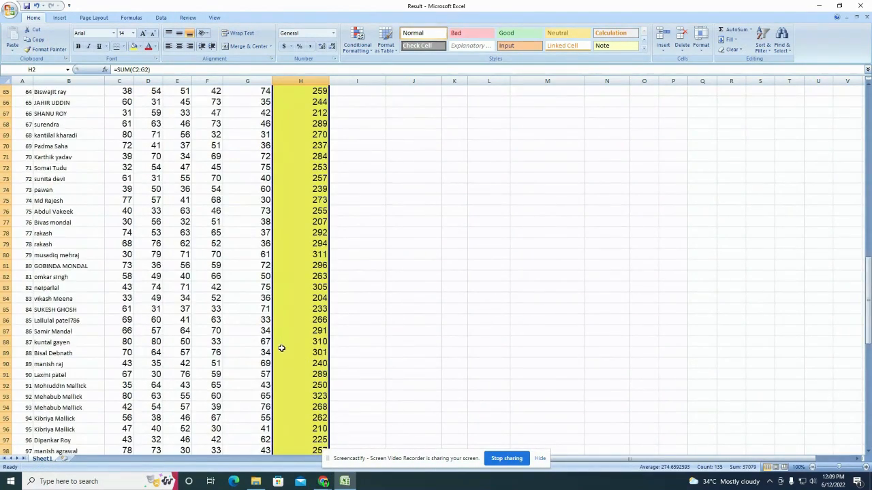
scroll(282, 348, "up", 20)
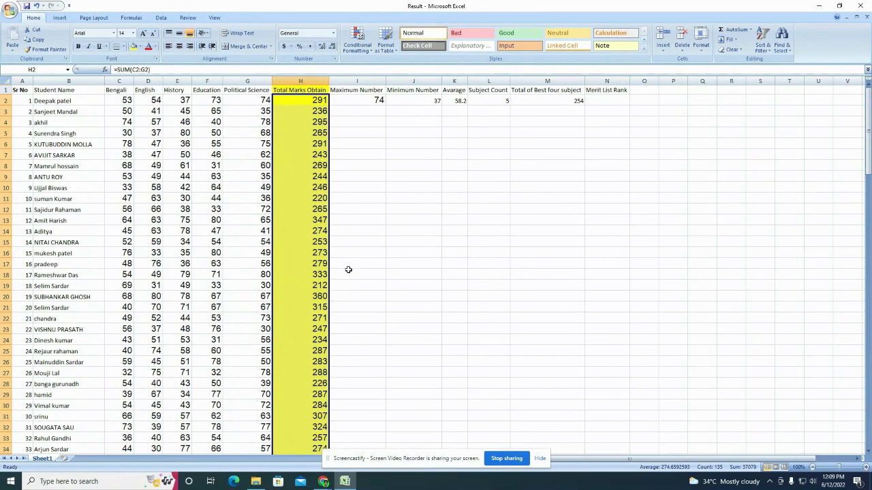
left_click(400, 264)
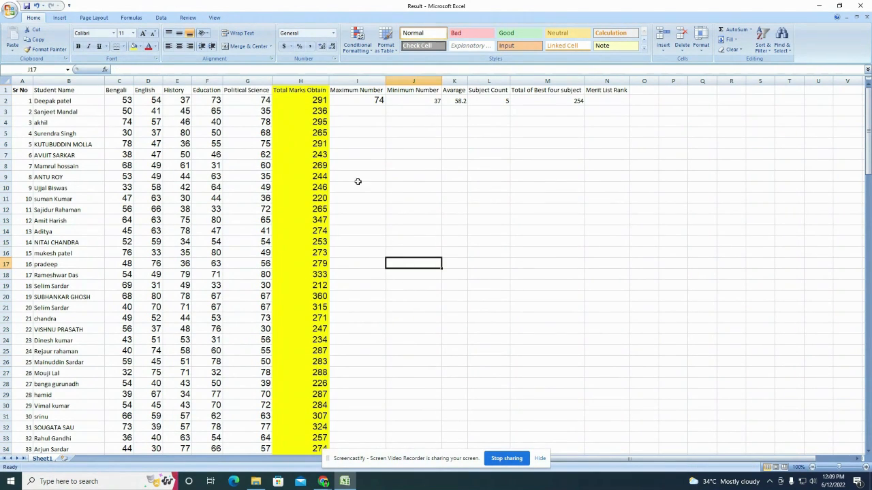
Step: Fill the Maximum and Minimum Number formulas down columns I and J
left_click(364, 101)
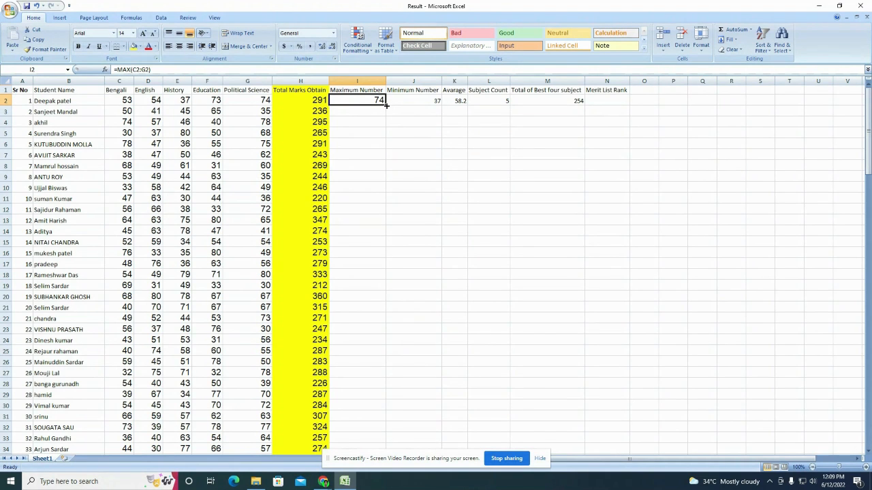
double_click(387, 105)
scroll(372, 310, "down", 17)
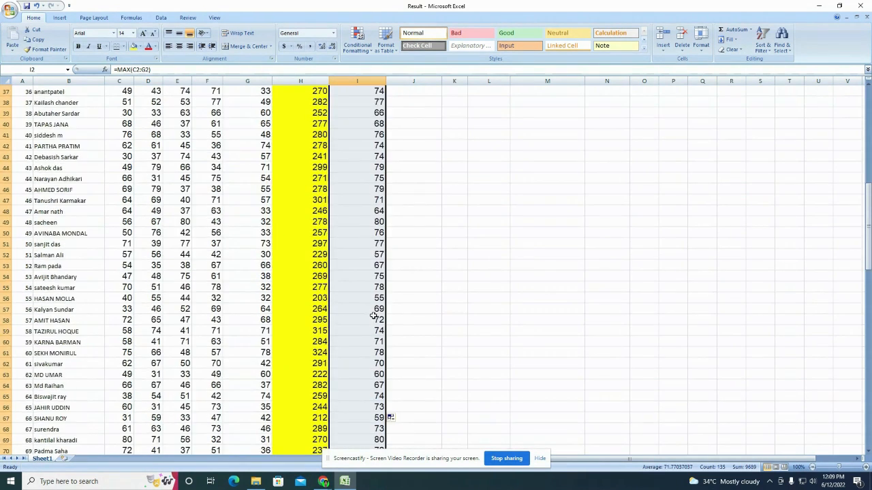
scroll(373, 316, "down", 20)
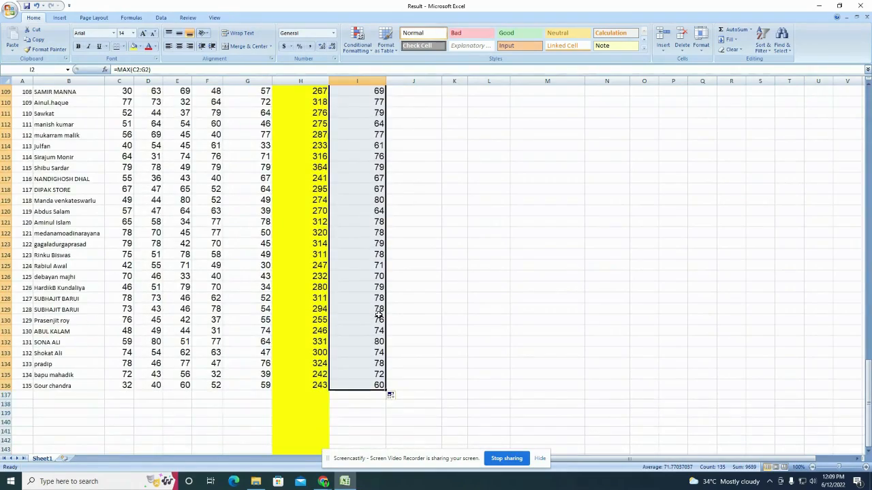
scroll(380, 311, "up", 18)
scroll(381, 304, "up", 19)
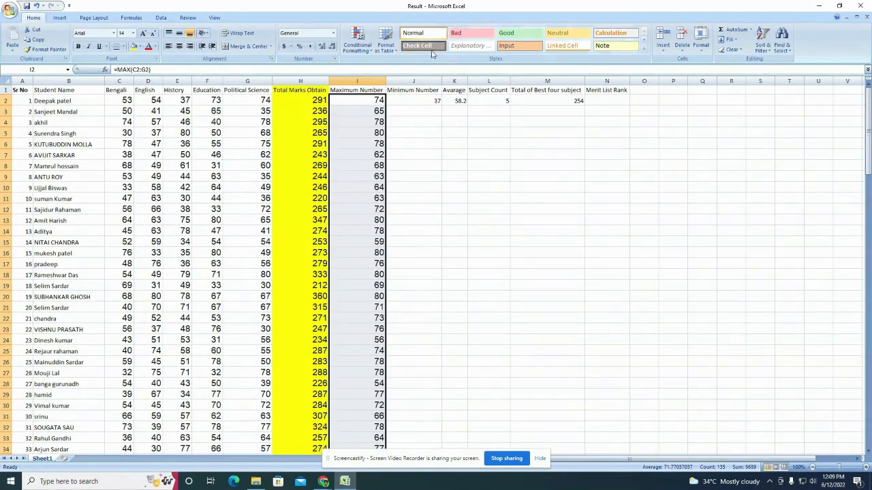
left_click(429, 97)
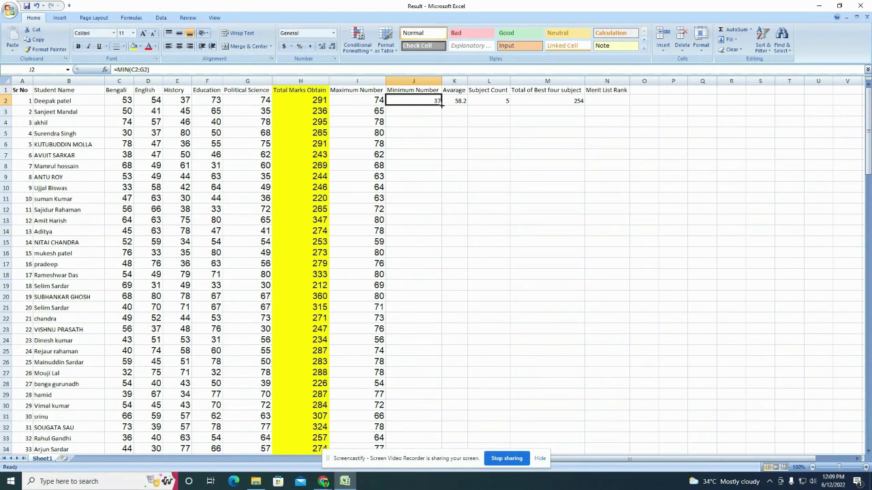
double_click(441, 105)
Step: Fill the average, Subject Count and best-four total formulas down columns K, L and M
left_click(455, 101)
double_click(467, 105)
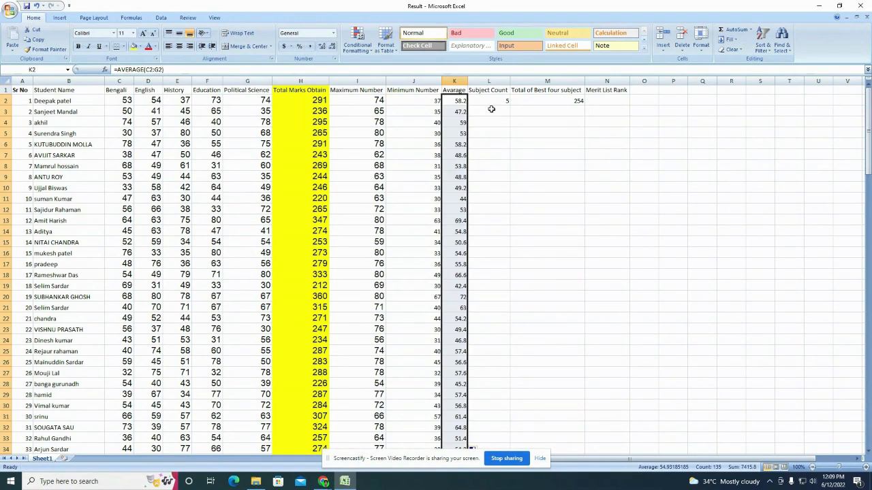
left_click(500, 102)
double_click(509, 106)
left_click(562, 103)
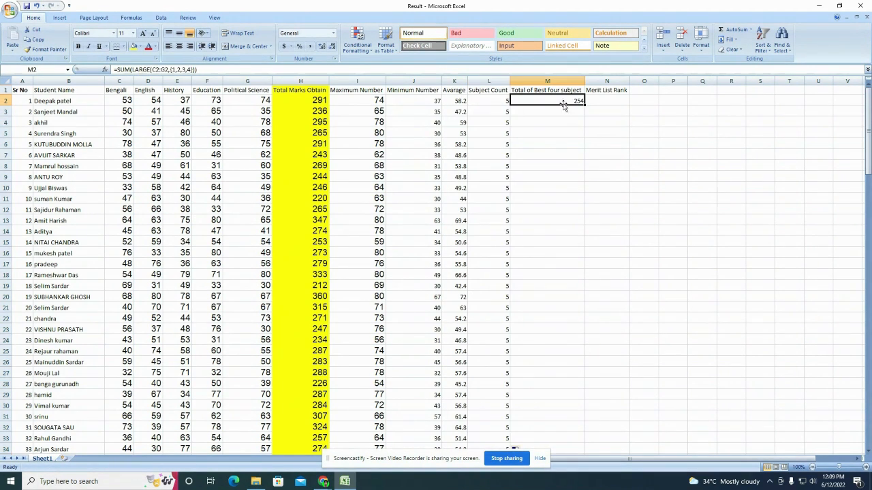
double_click(584, 106)
left_click(468, 199)
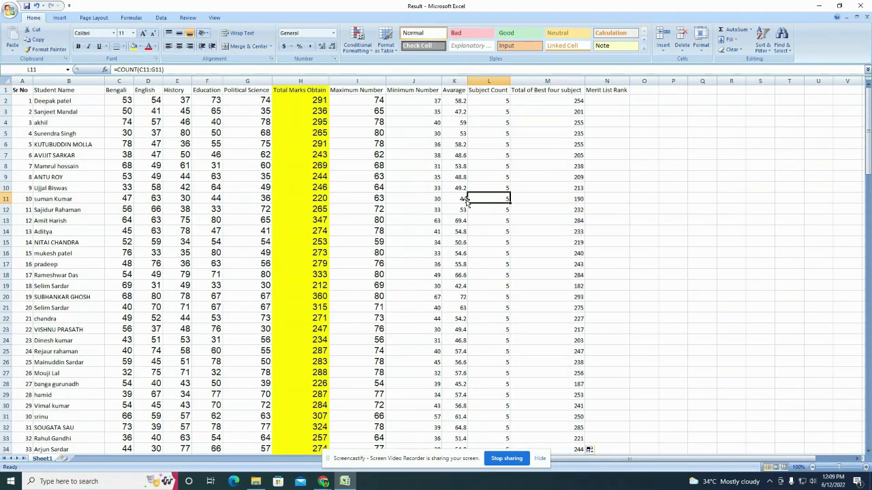
scroll(468, 206, "down", 20)
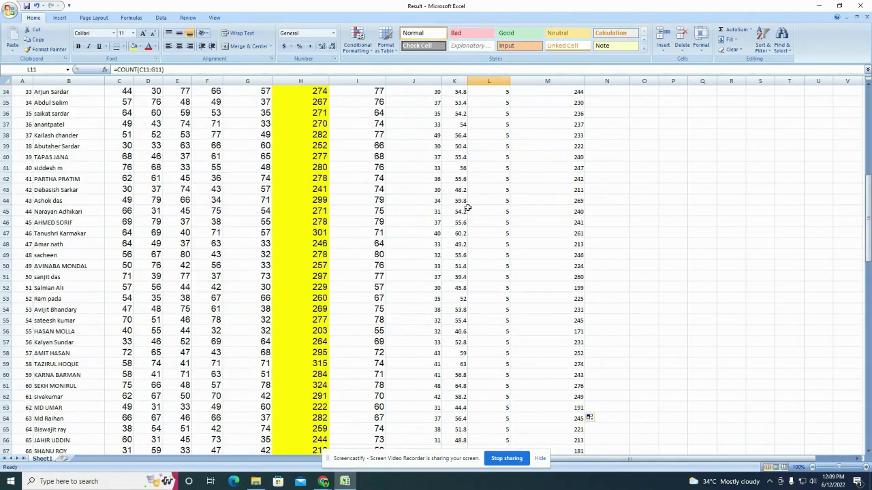
scroll(471, 219, "up", 20)
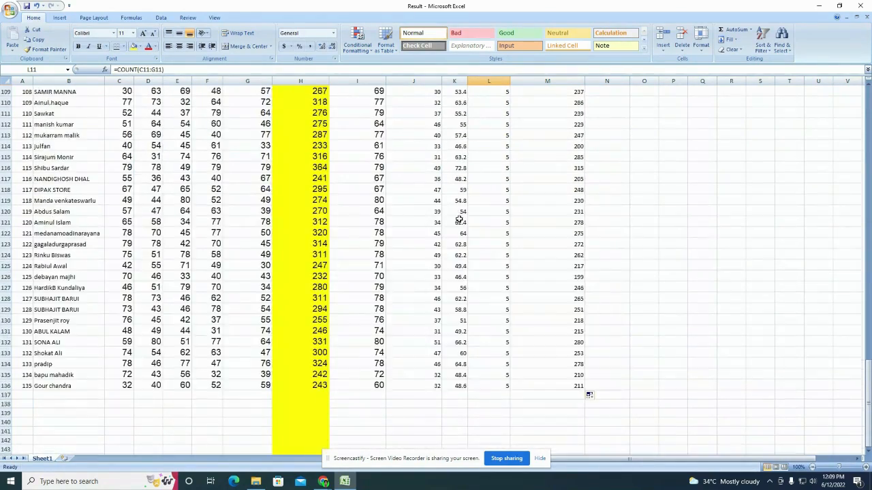
scroll(461, 220, "up", 1)
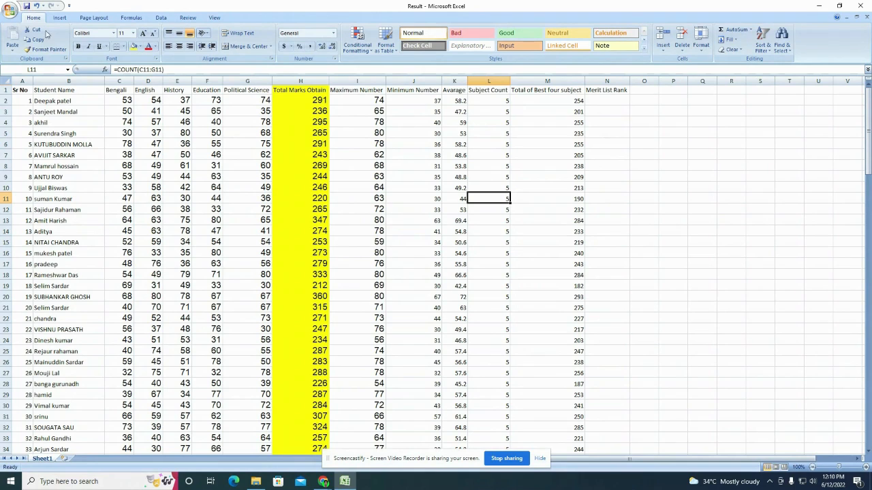
left_click(596, 196)
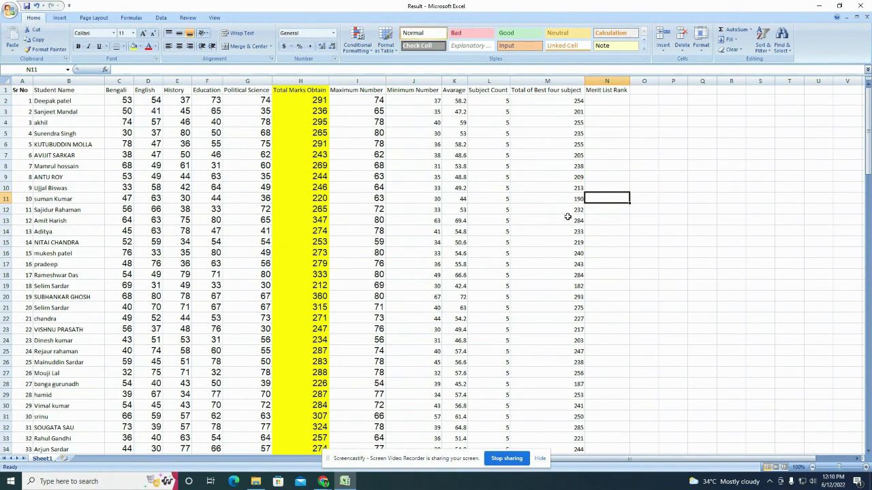
left_click(610, 108)
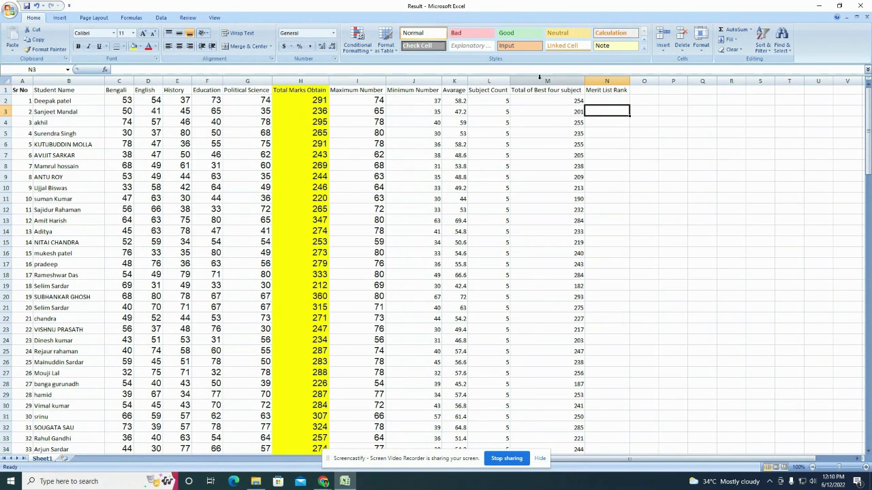
Step: Insert a new column before Maximum Number and give it the heading 'Grade'
left_click(344, 81)
right_click(344, 82)
left_click(380, 129)
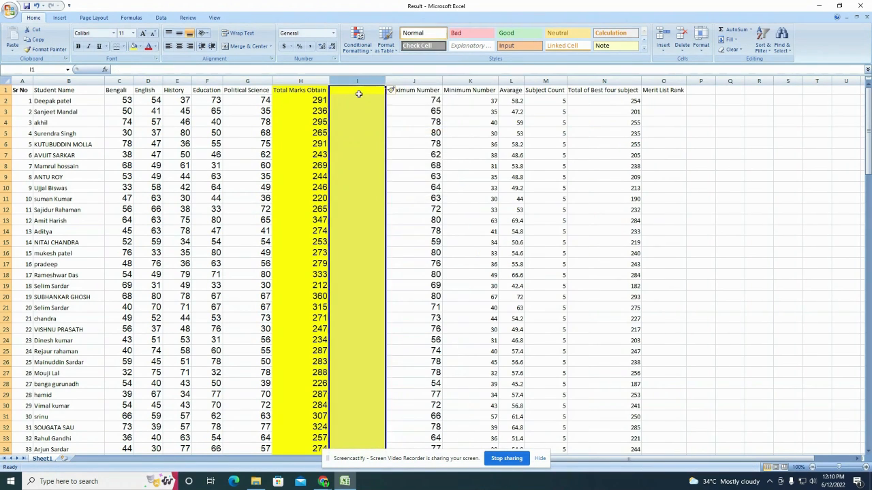
left_click(358, 94)
type("gRA")
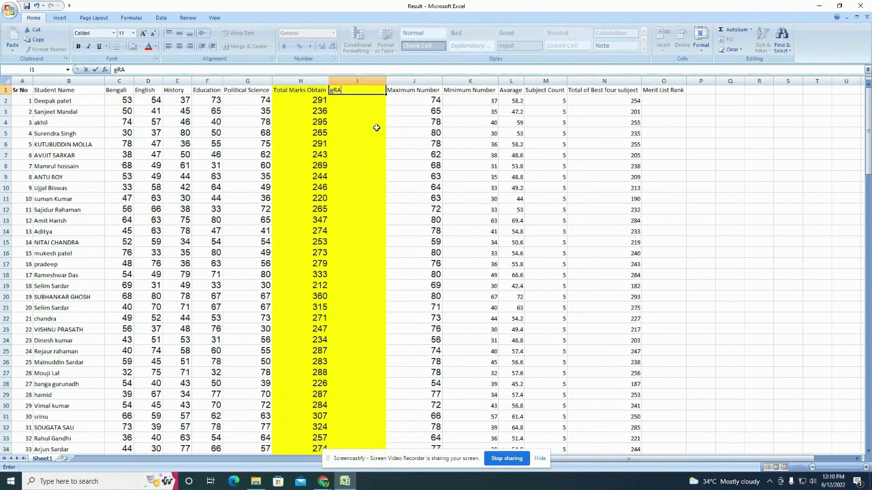
type("DE")
key("BackSpace")
key("BackSpace")
key("BackSpace")
key("BackSpace")
key("BackSpace")
type("Grade")
left_click(341, 165)
Step: Set the Grade column's fill to No Fill and make the column narrower
left_click(353, 81)
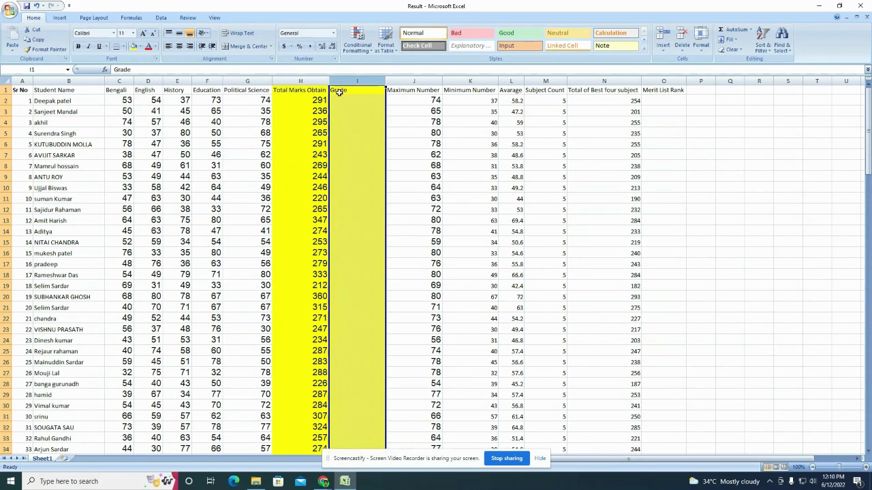
left_click(140, 46)
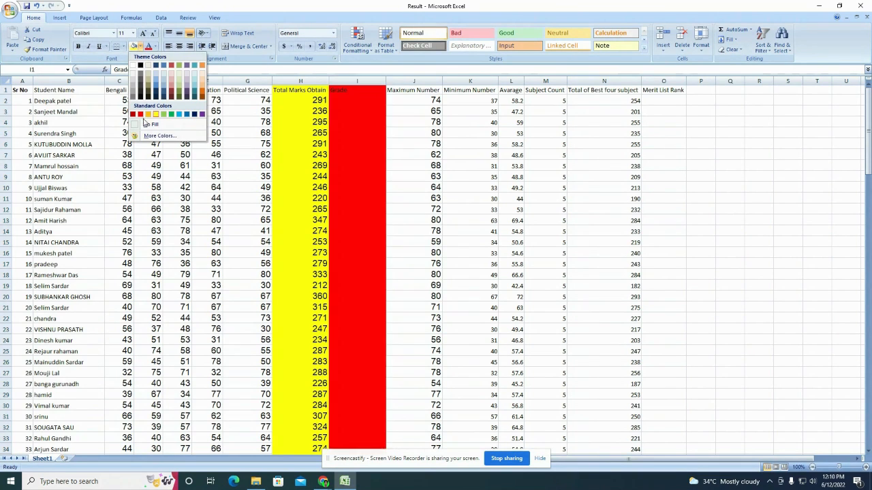
left_click(150, 124)
left_click(357, 165)
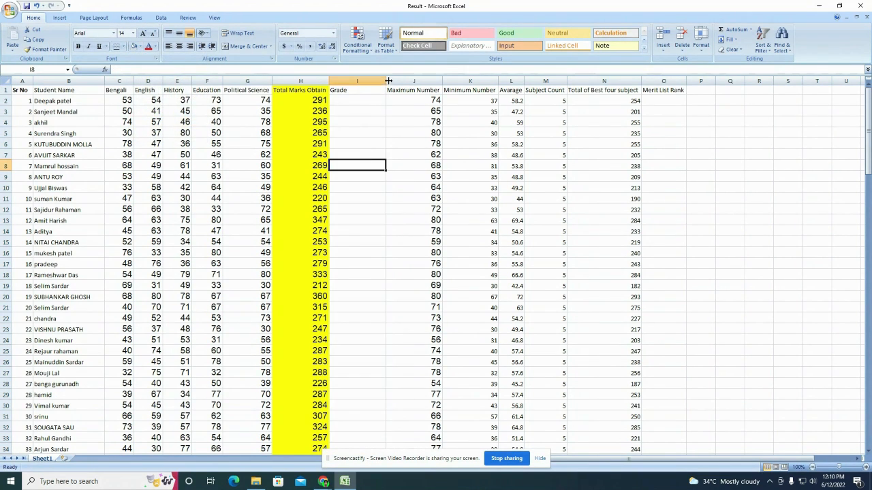
left_click_drag(389, 81, 365, 81)
Step: Enter sample grades A, A++ and B in cells I2 to I4
left_click(356, 100)
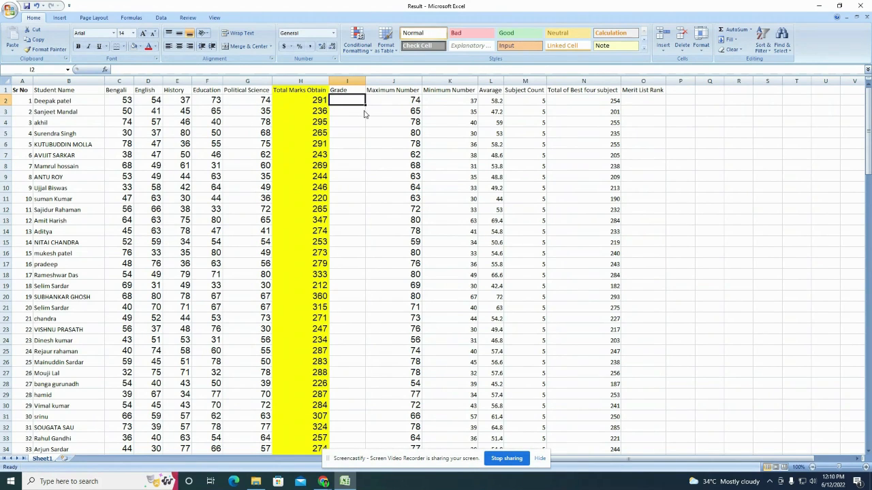
type("A")
key("Return")
type("A+")
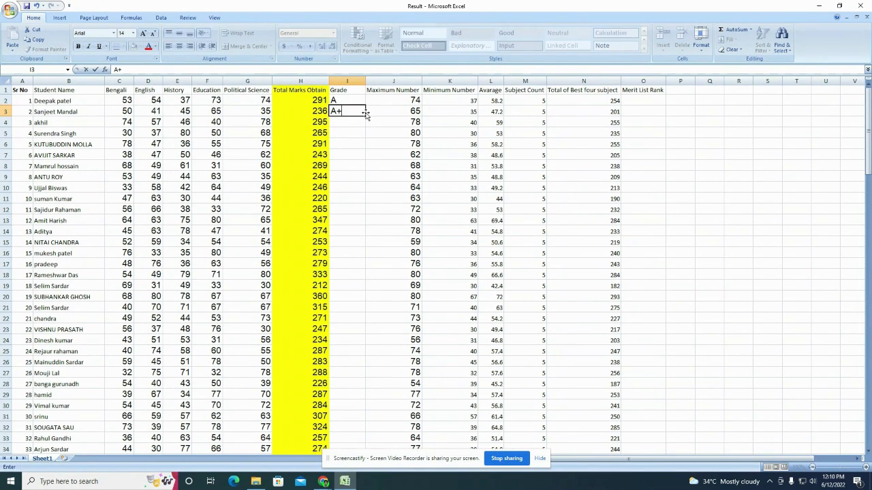
type("+")
key("Return")
type("B")
key("Return")
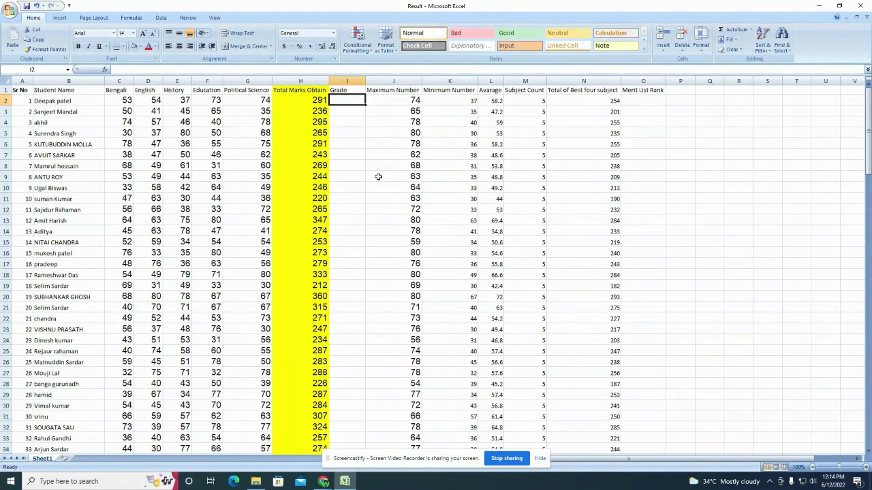
Step: Start the I2 grade formula as =IF(H2>=290, "A", IF( for the nested condition
type("=")
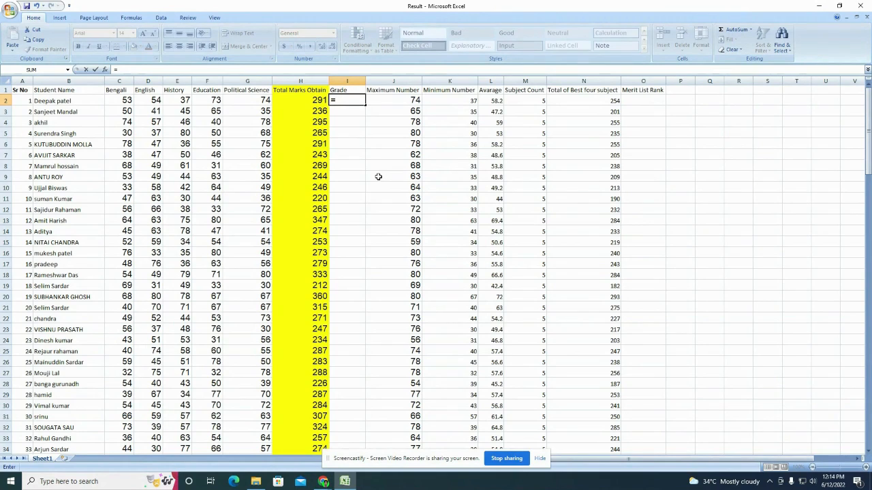
type("IF")
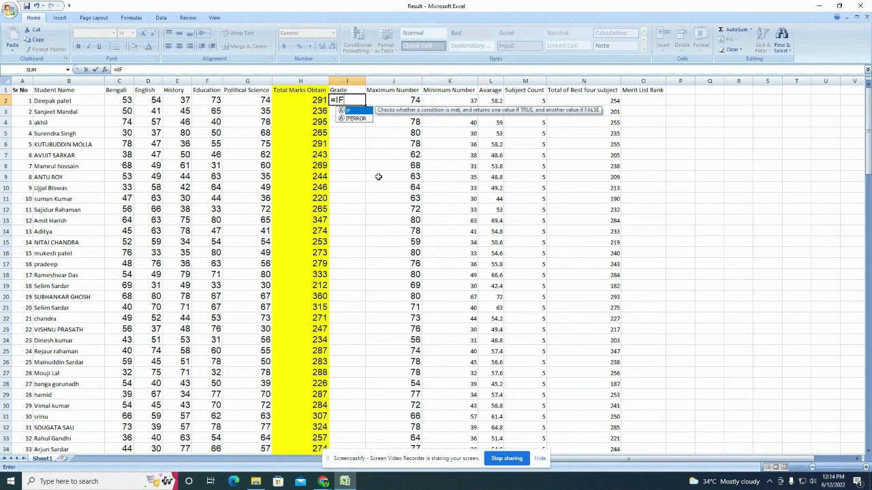
type("(")
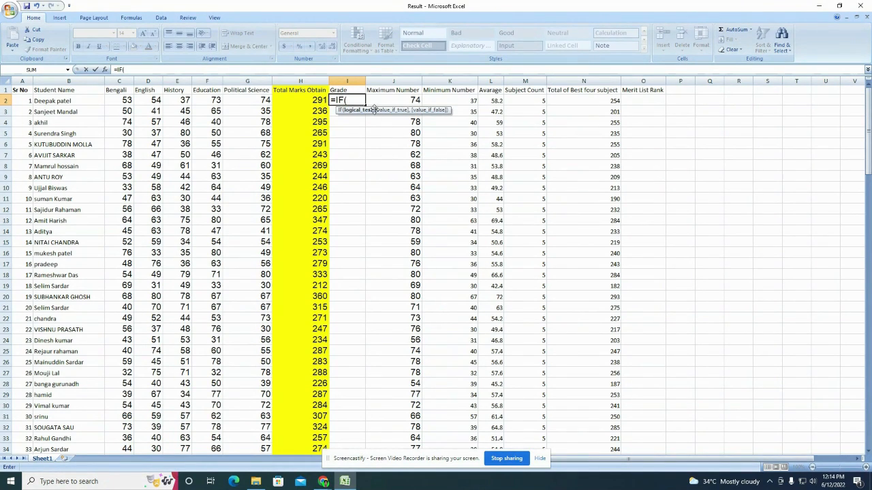
left_click(298, 100)
type(">")
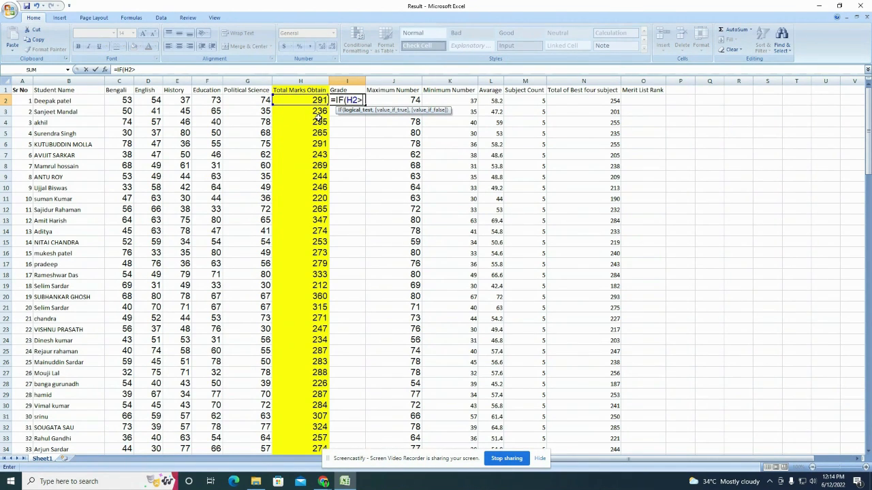
type("=290")
type(",")
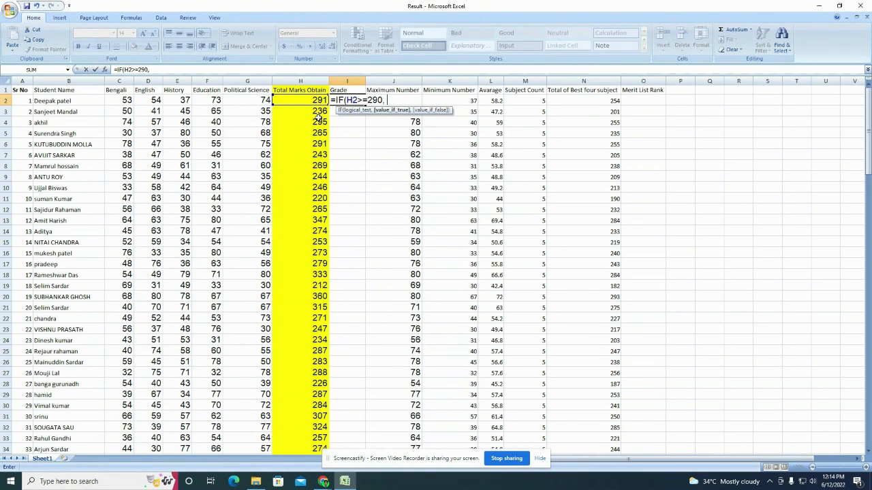
type(" \"A\",")
type("IF")
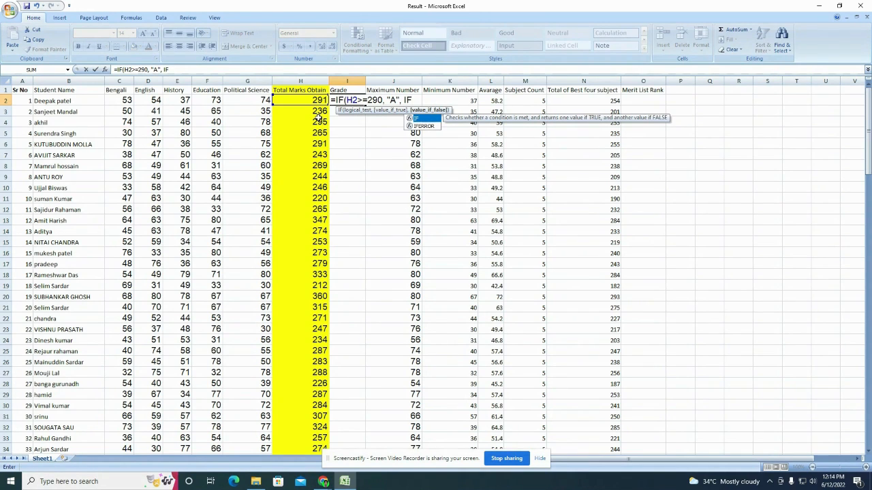
type("(")
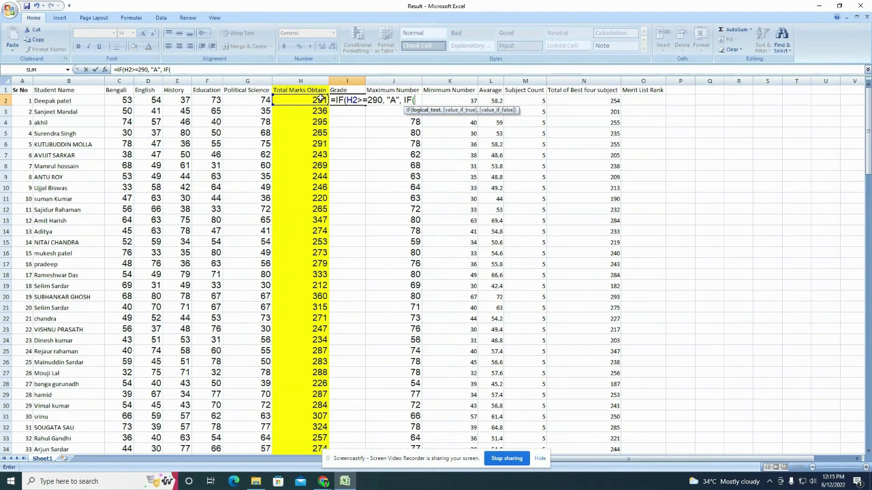
Step: Finish the I2 formula with IF(H2>=200, "B",IF(H2<200, "C"))) for grades B and C
left_click(320, 100)
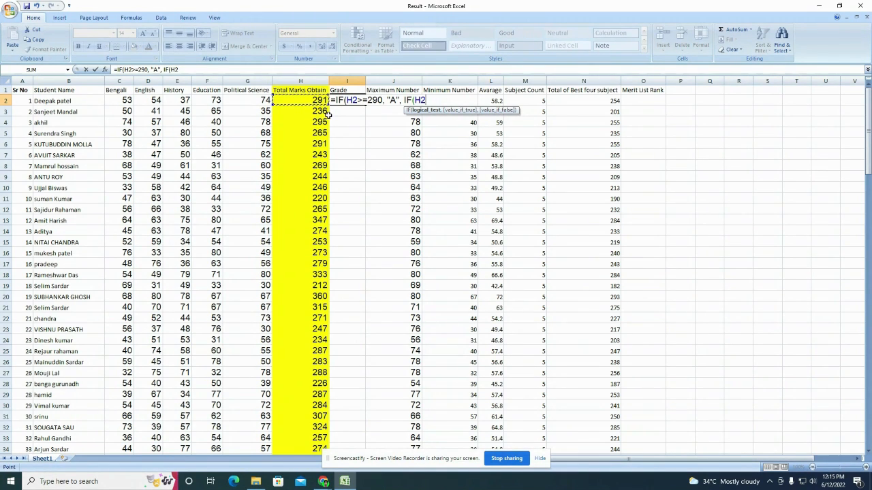
type(">=200,")
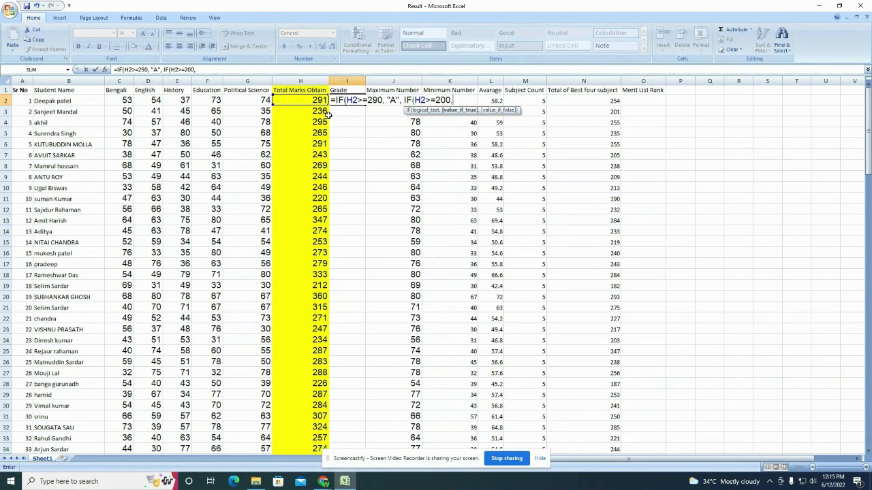
type(" \"")
type("B")
type(",")
type("IF")
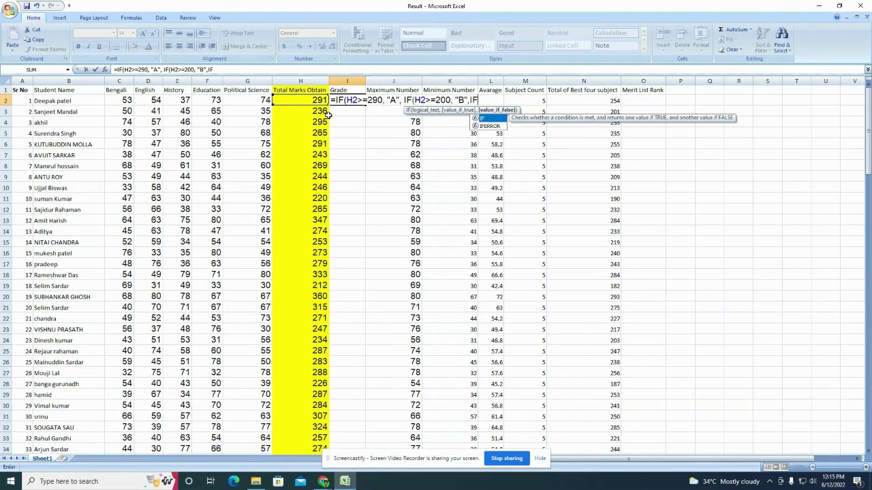
type("(")
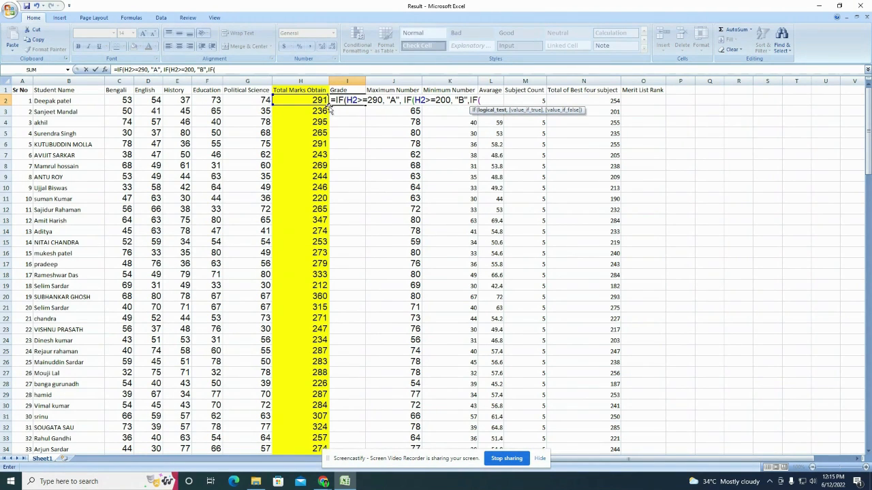
left_click(321, 101)
type("<200")
type(",")
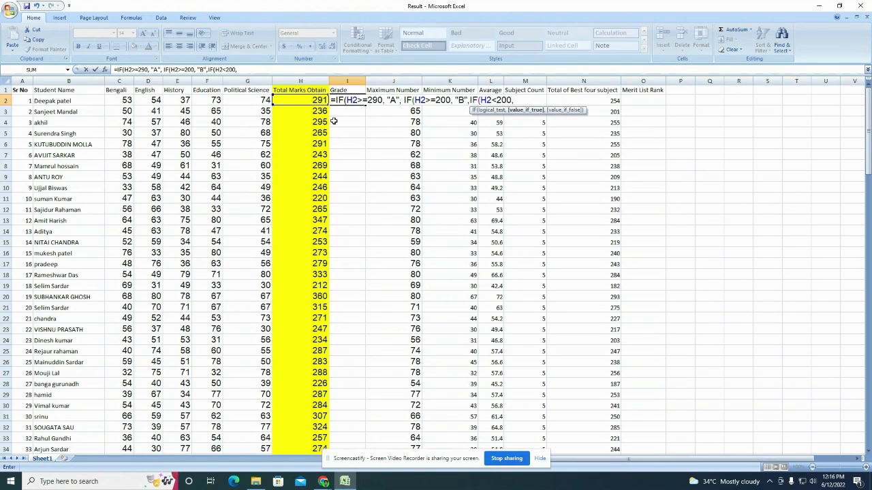
type(" \"C\"")
type("))")
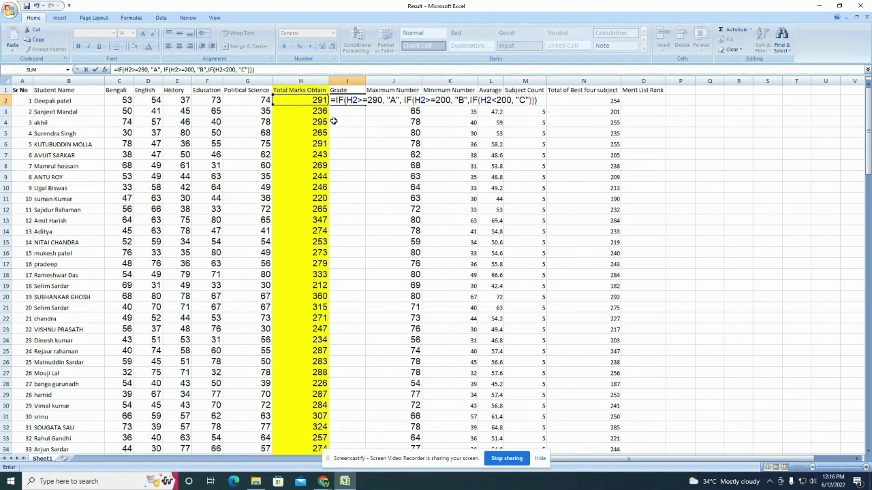
Step: Commit the grade formula in I2 and fill it down the whole Grade column
key("Return")
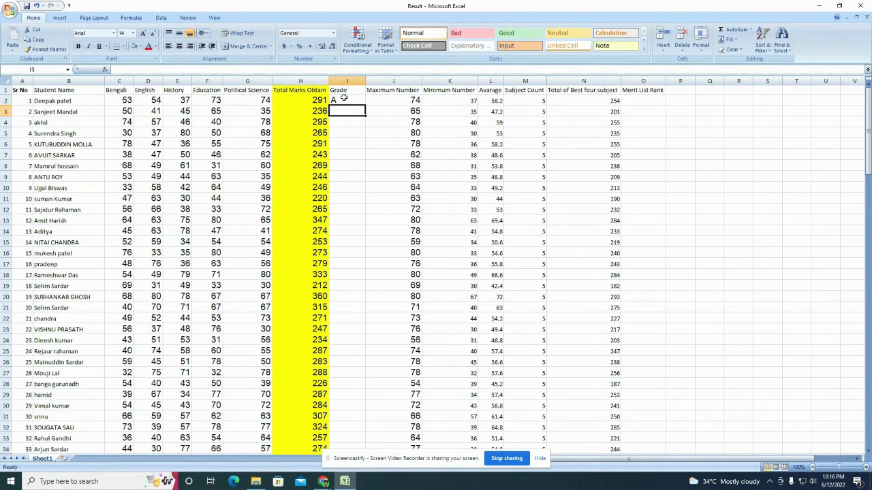
left_click(346, 100)
double_click(365, 104)
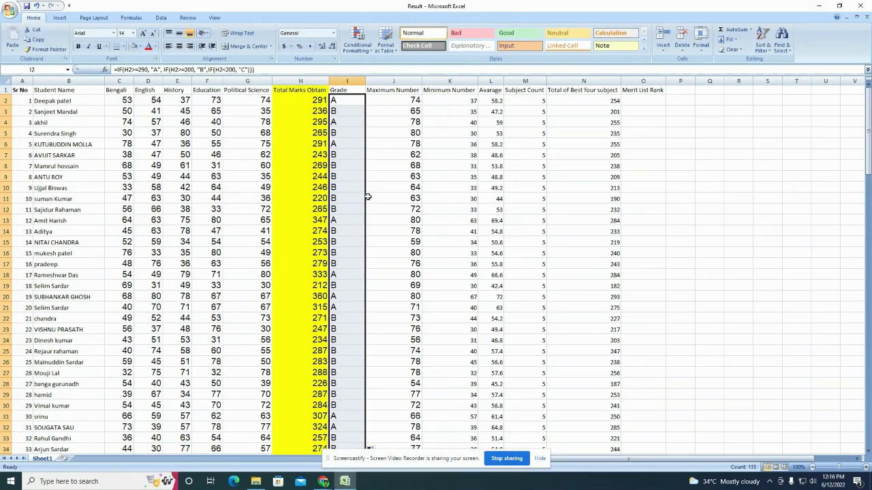
scroll(355, 300, "down", 14)
scroll(354, 300, "down", 20)
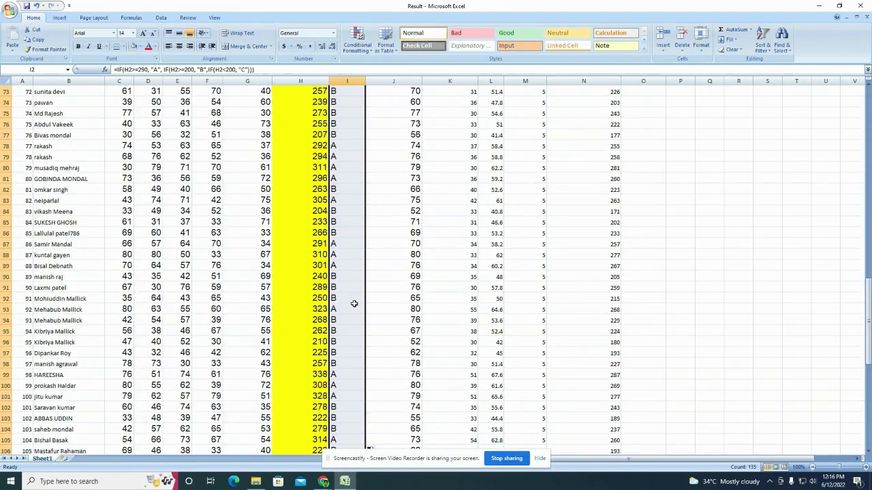
scroll(355, 310, "up", 5)
scroll(354, 312, "up", 20)
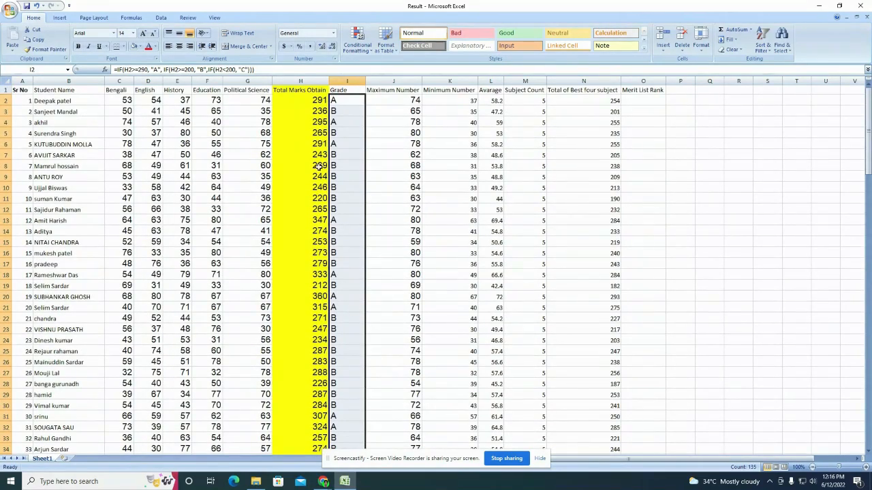
left_click(151, 136)
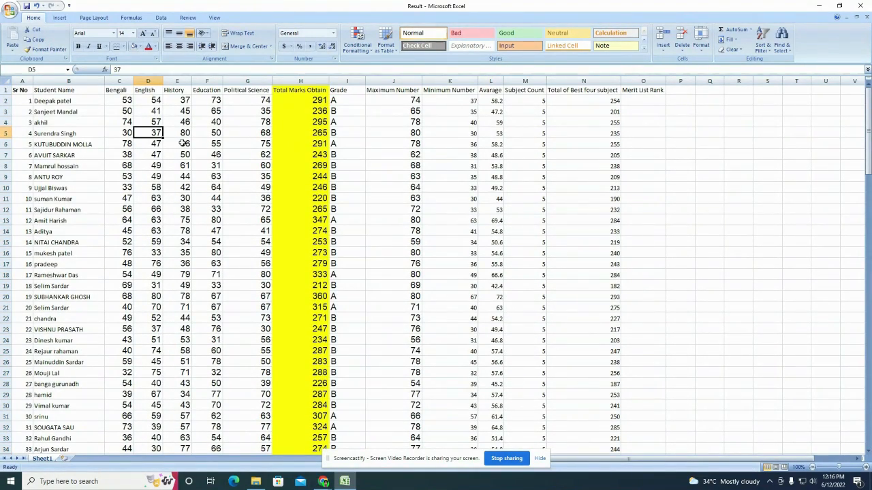
Step: Change row 5's History, Education and Political Science marks to 40, 35 and 40
left_click(185, 134)
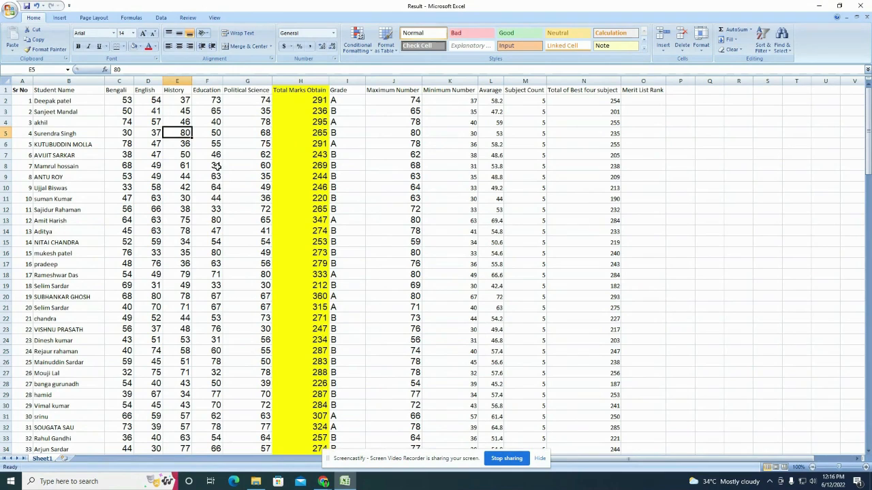
type("40")
key("Return")
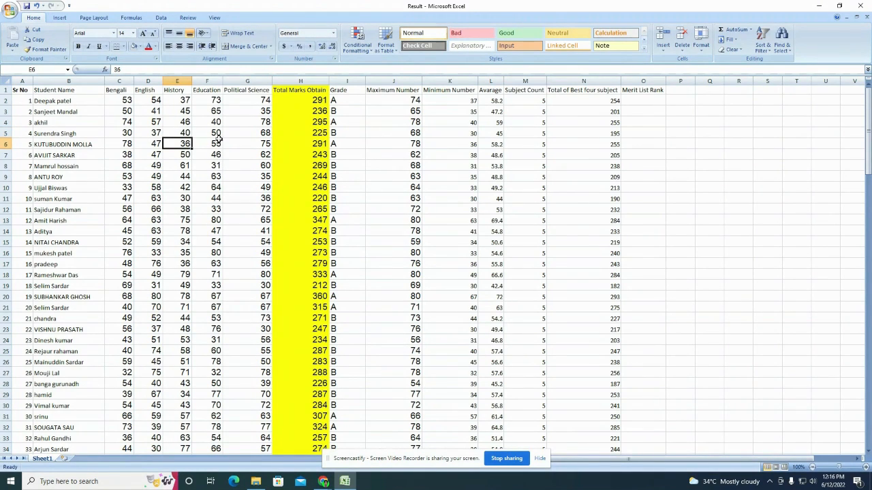
left_click(216, 135)
type("35")
key("Return")
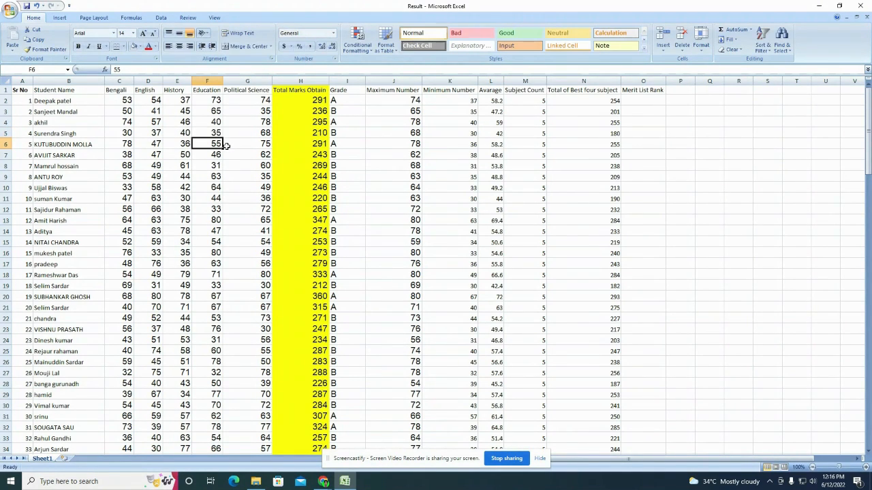
left_click(245, 135)
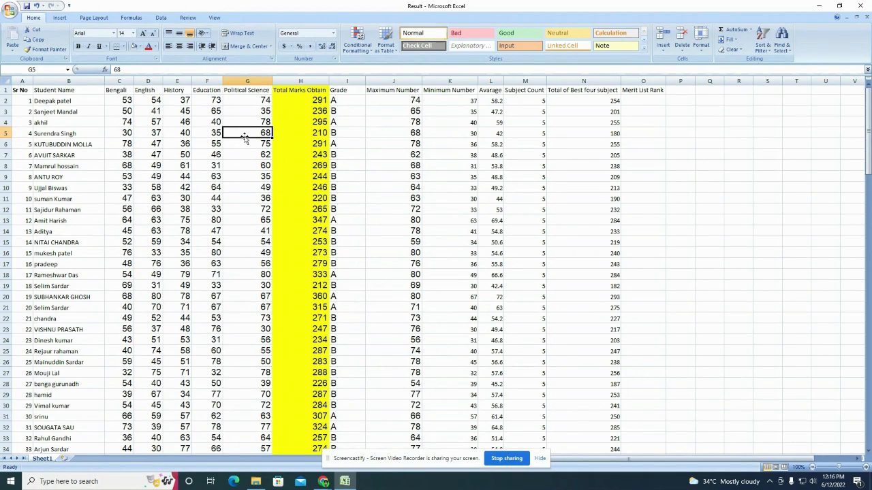
type("40")
key("Return")
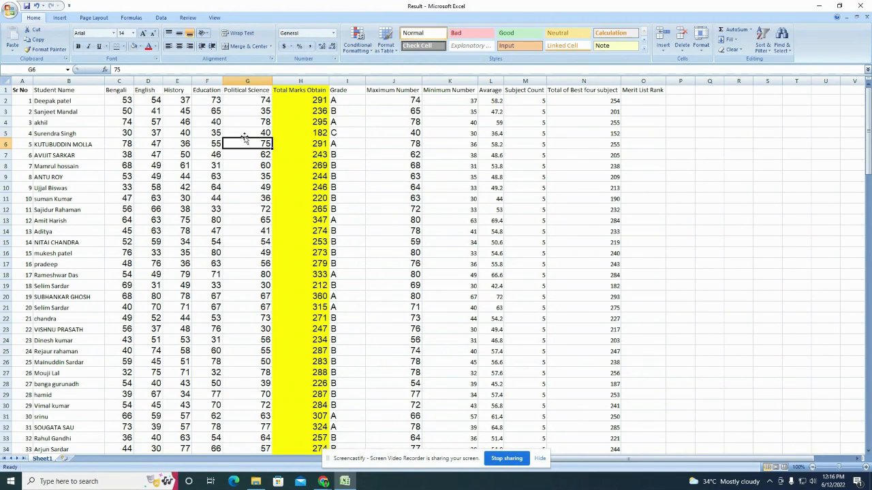
left_click(336, 133)
left_click_drag(332, 99, 337, 135)
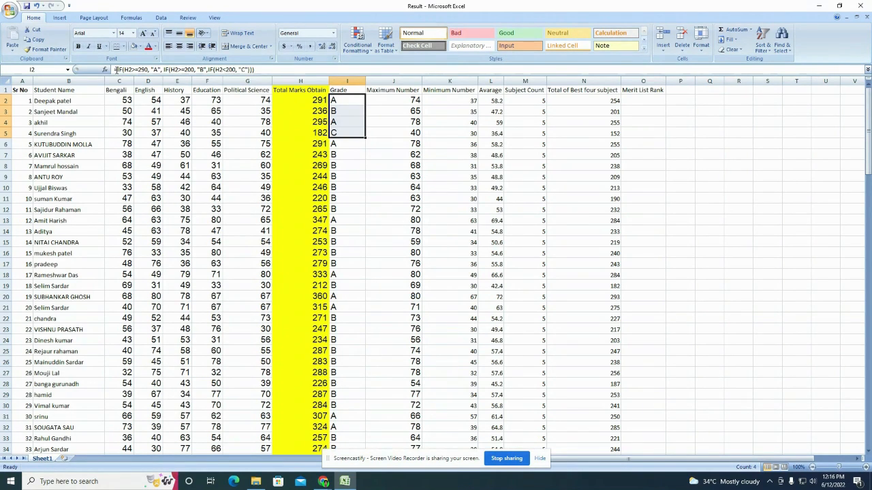
left_click_drag(115, 69, 148, 70)
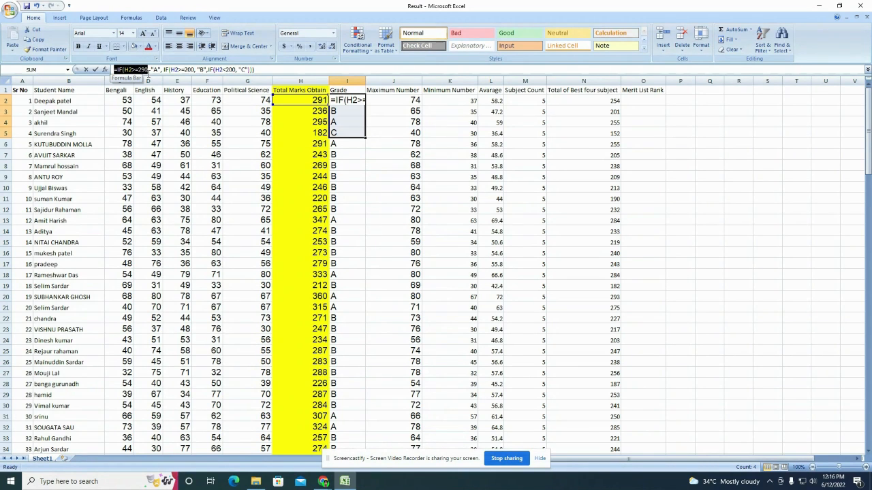
left_click_drag(148, 70, 158, 72)
left_click_drag(161, 73, 179, 70)
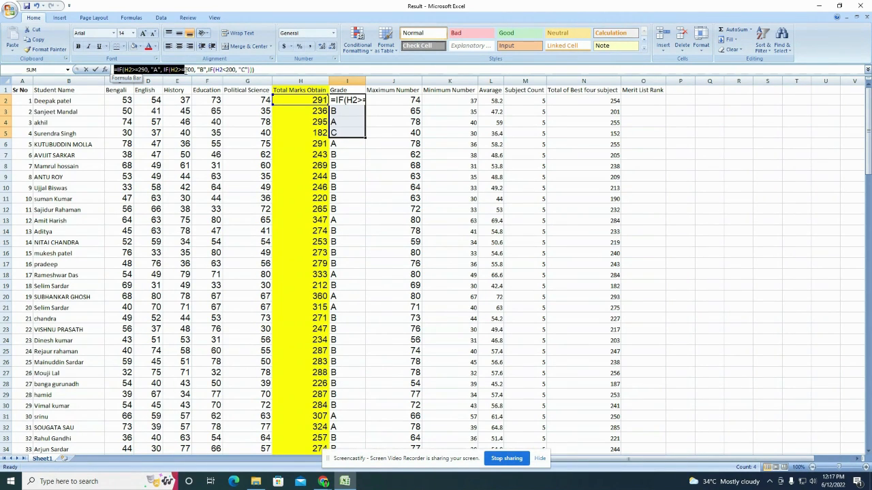
left_click_drag(184, 71, 194, 70)
left_click_drag(192, 75, 208, 70)
left_click_drag(212, 70, 221, 71)
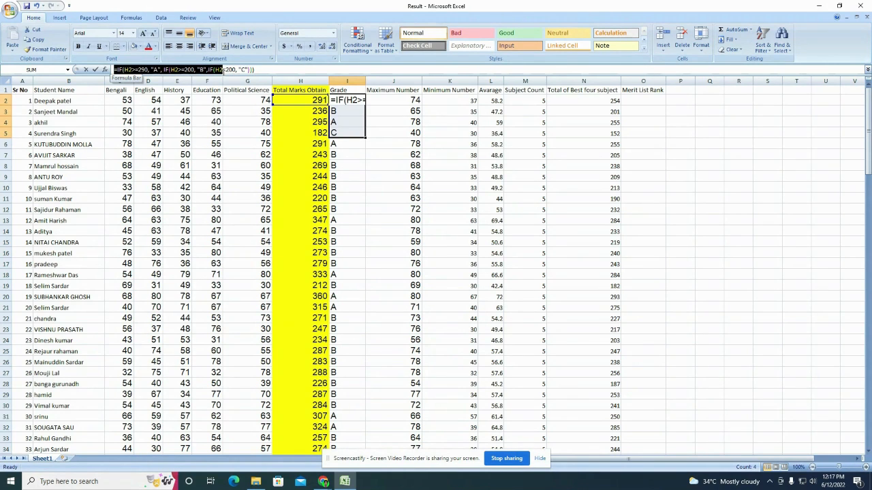
left_click_drag(223, 70, 263, 70)
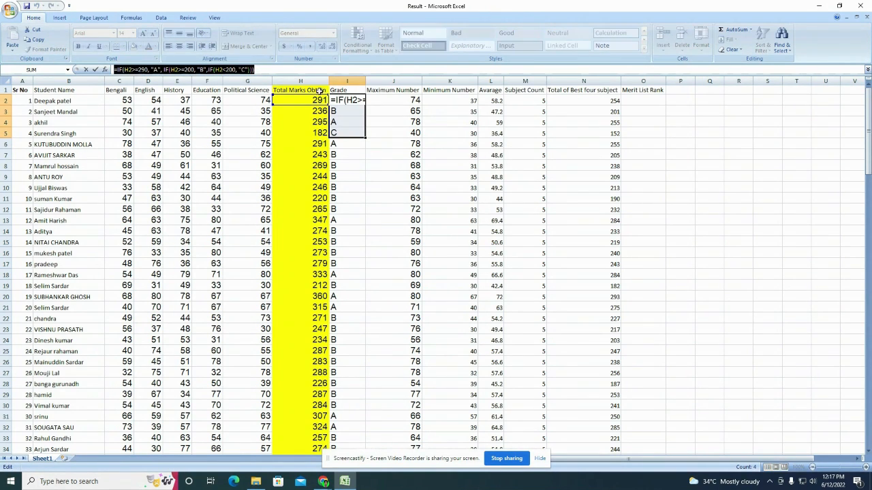
key("Return")
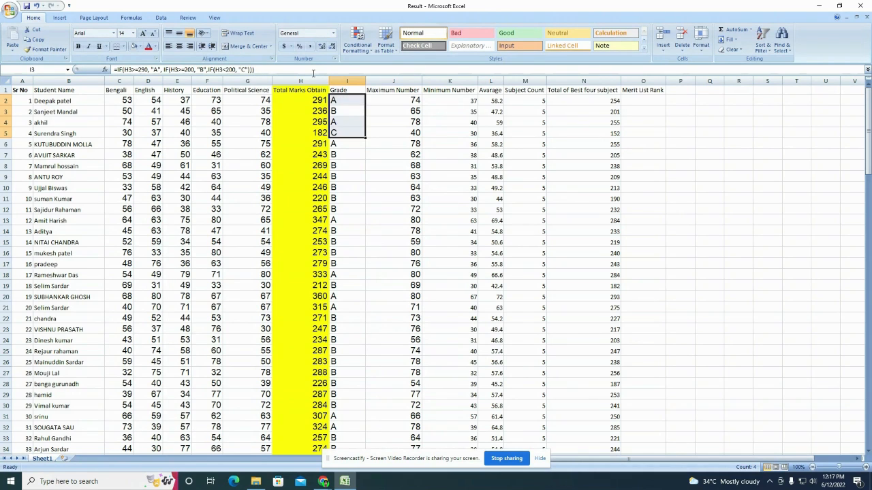
Step: Set column H (Total Marks Obtain) to No Fill, removing its yellow background
left_click(371, 144)
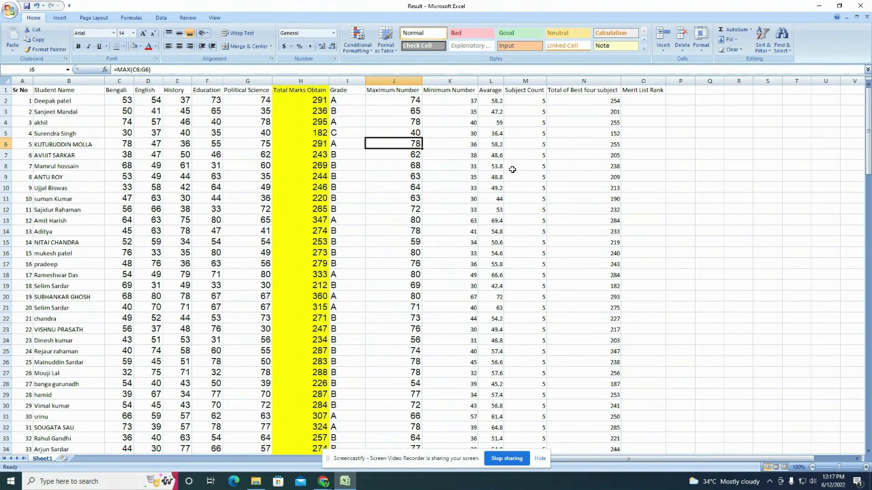
left_click(303, 82)
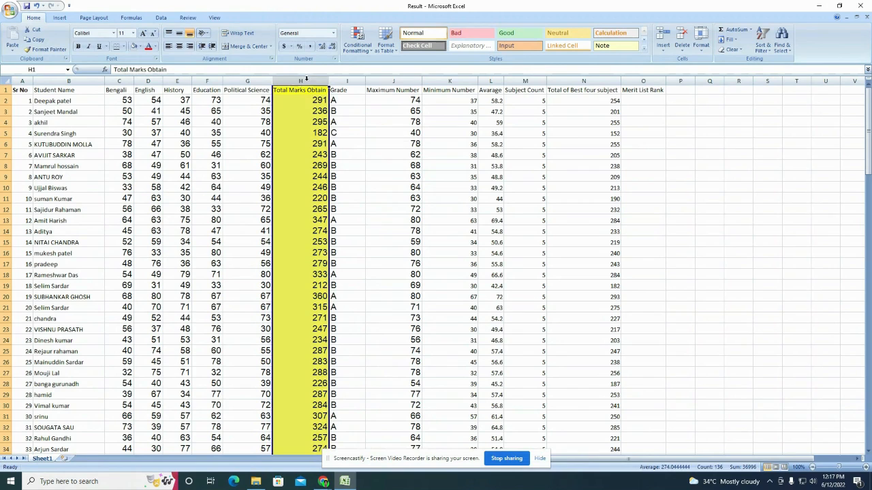
left_click(136, 48)
left_click(371, 175)
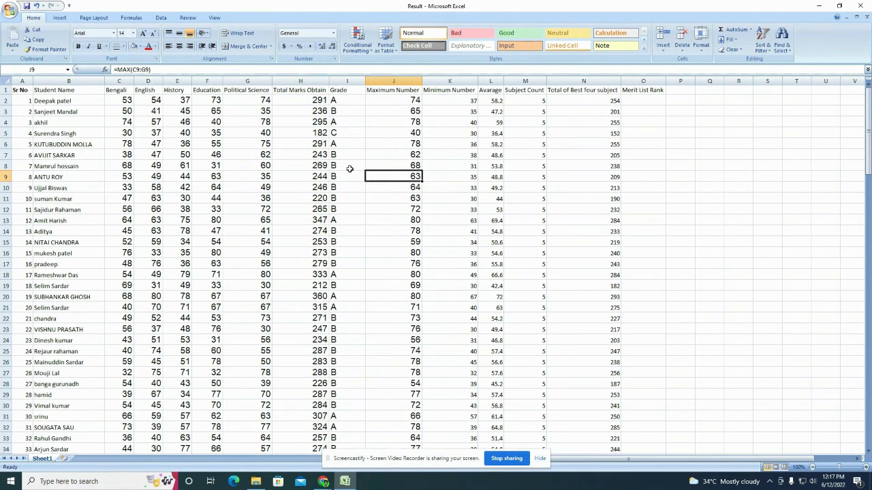
left_click(634, 99)
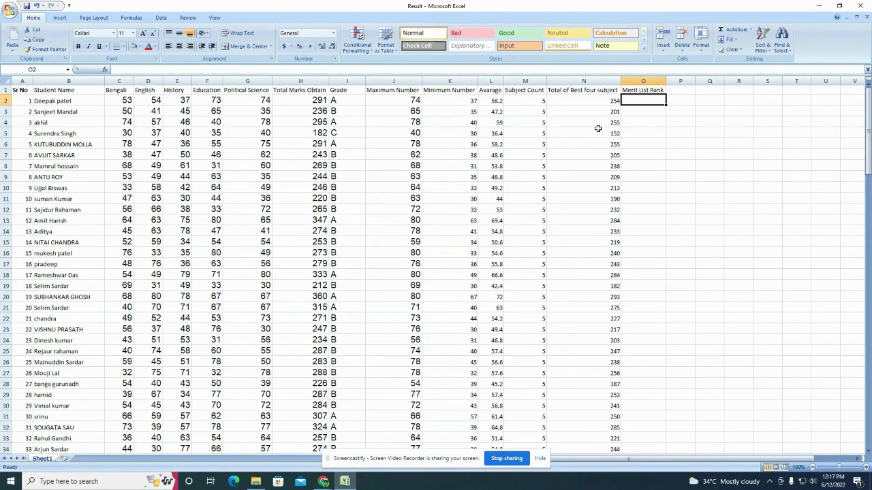
left_click(22, 80)
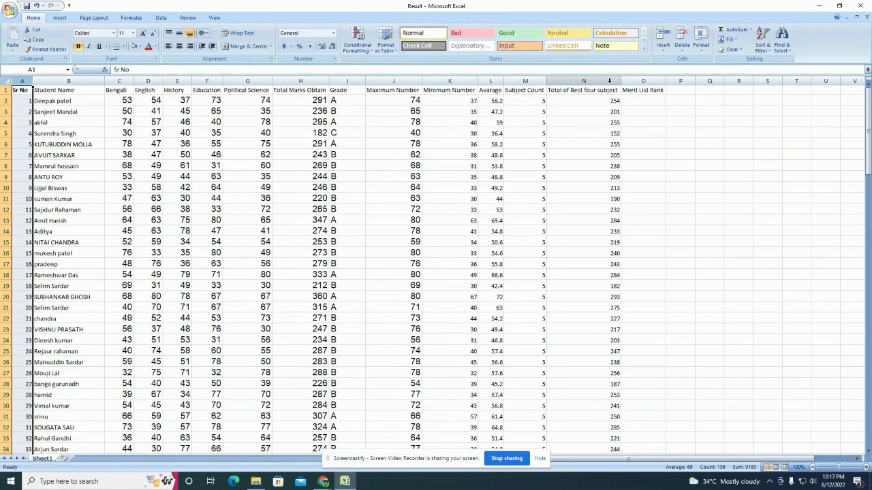
left_click(284, 207)
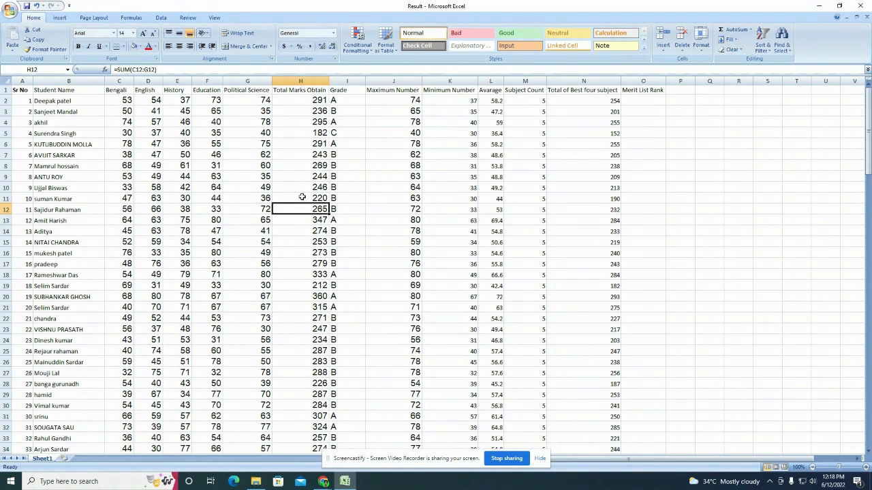
Step: Turn on filtering for the Grade column
left_click(161, 17)
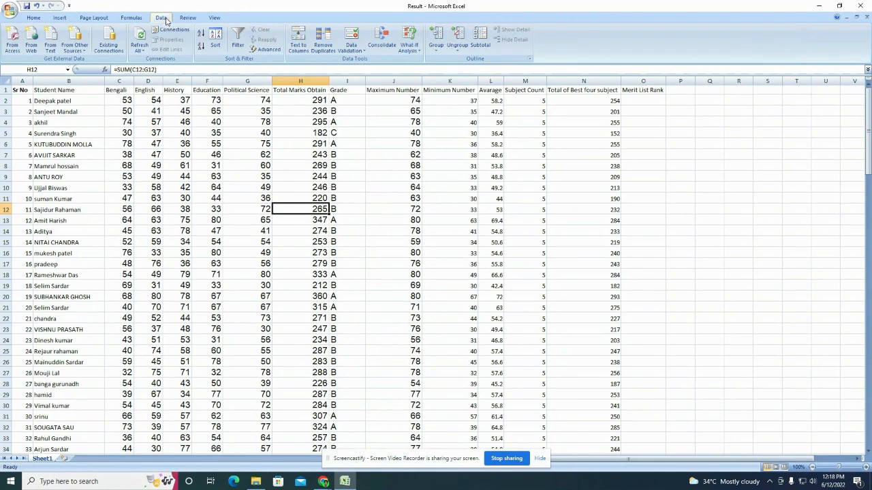
left_click(358, 80)
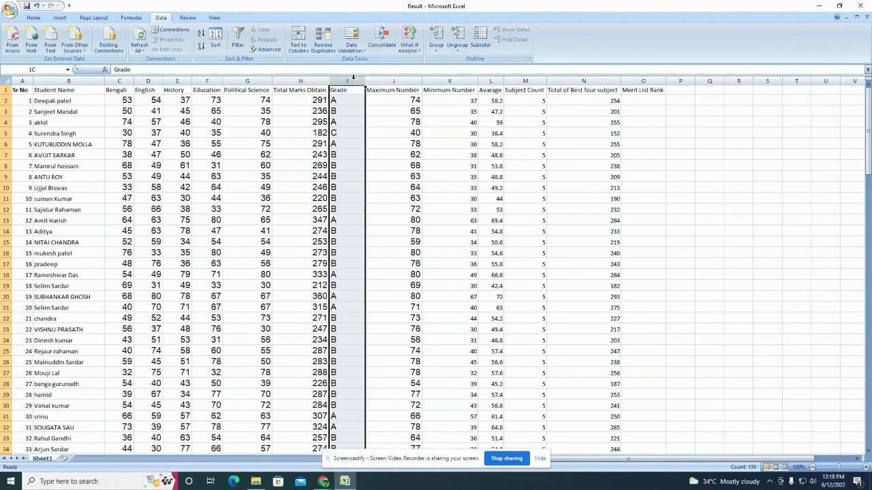
left_click(245, 44)
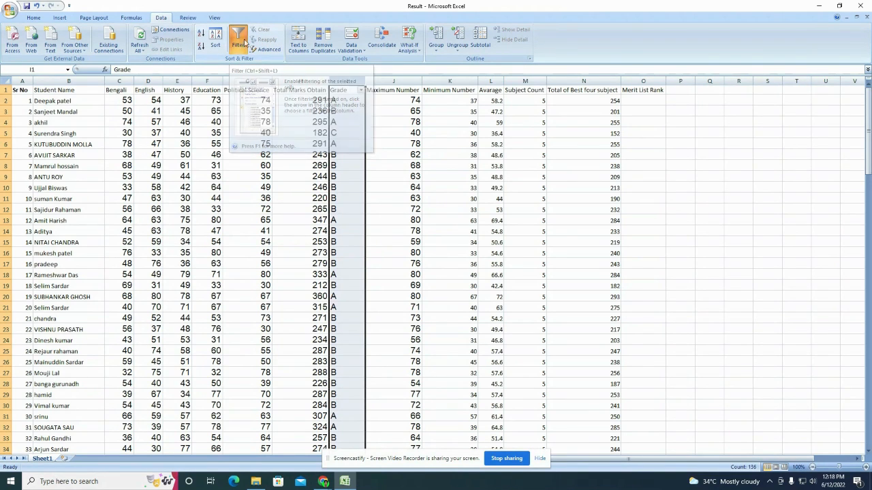
left_click(393, 143)
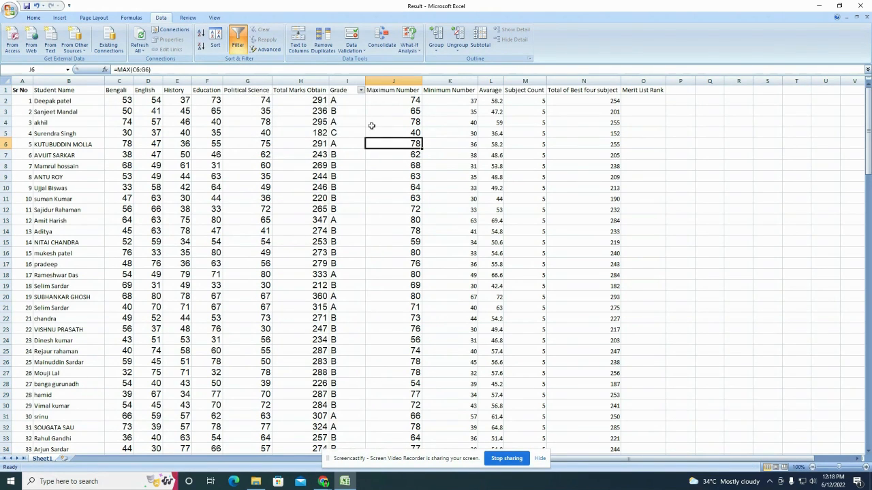
Step: Filter the Grade column to show only grade A students
left_click(360, 91)
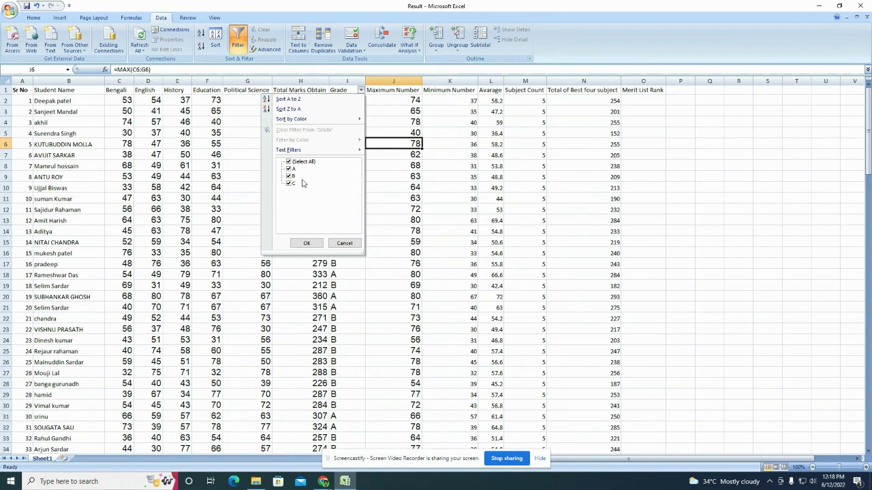
left_click(289, 176)
left_click(290, 184)
left_click(304, 243)
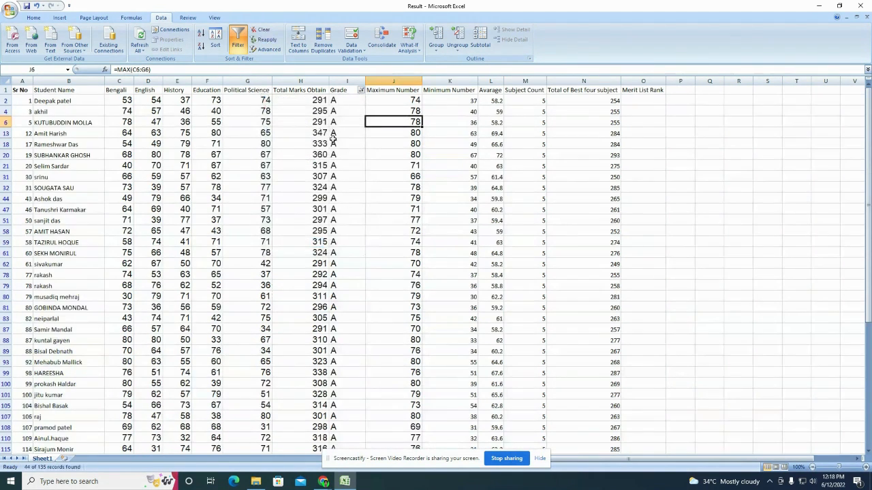
scroll(343, 297, "down", 5)
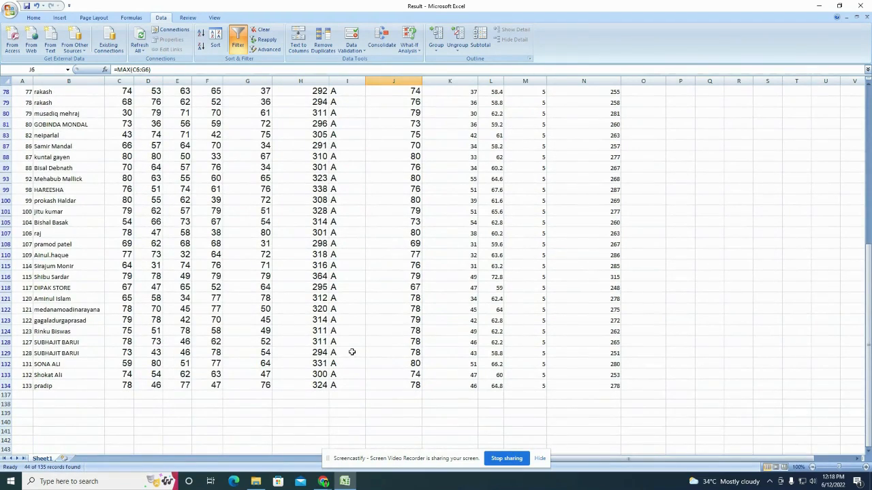
scroll(352, 352, "up", 7)
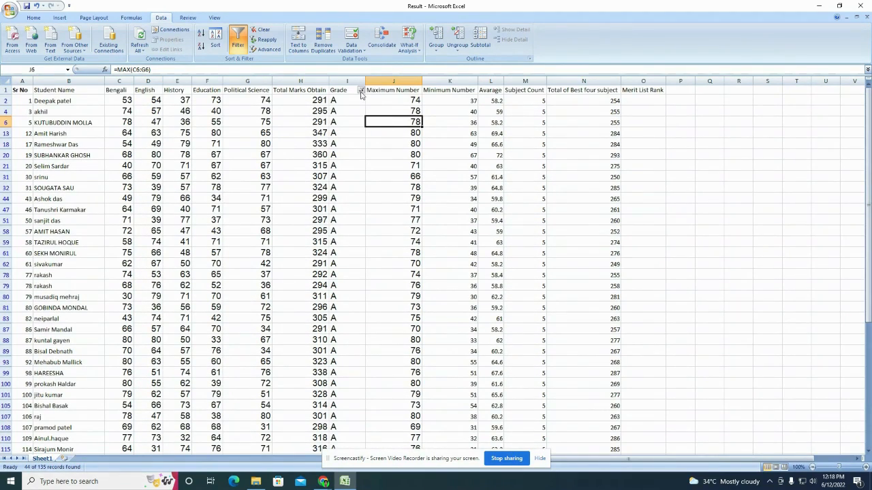
Step: Change the Grade filter to show only grade B students
left_click(360, 91)
left_click(289, 168)
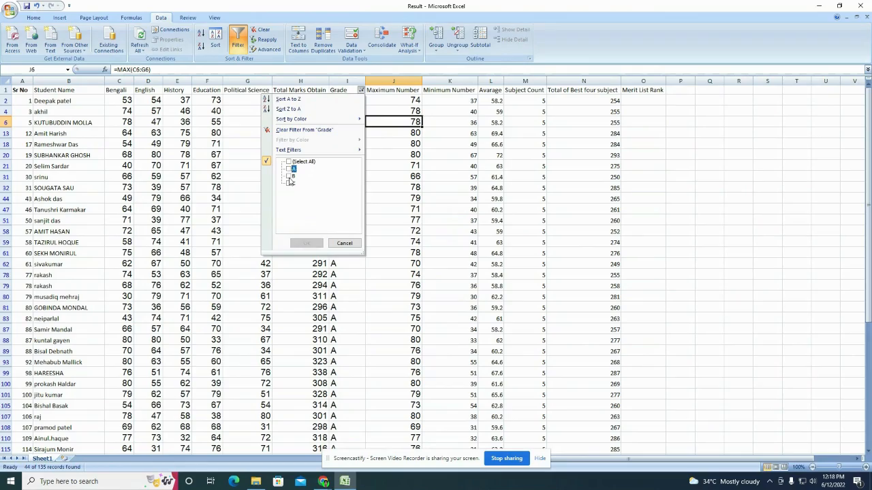
left_click(289, 175)
left_click(307, 243)
scroll(364, 248, "down", 15)
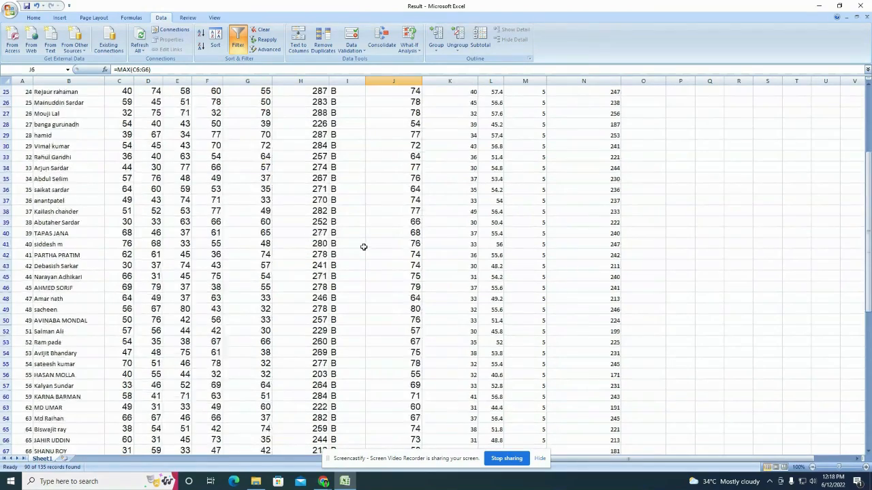
scroll(364, 248, "up", 15)
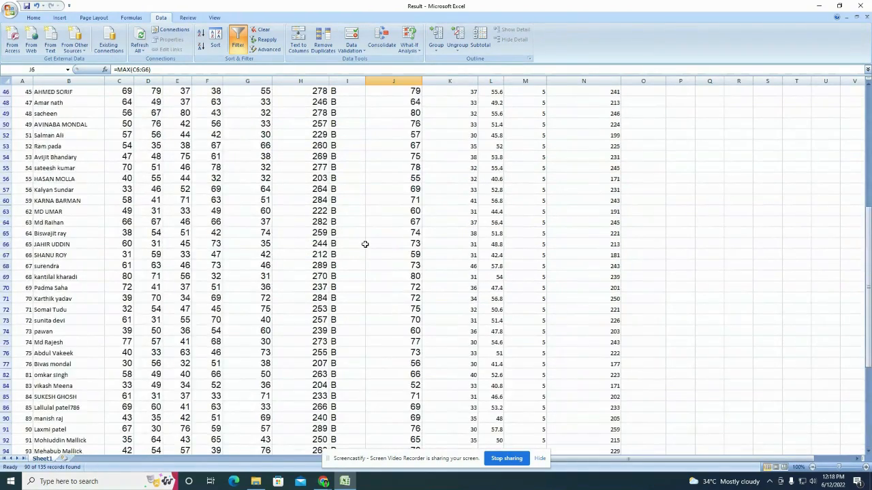
Step: Tick (Select All) in the Grade filter so grades A, B and C all show
left_click(360, 90)
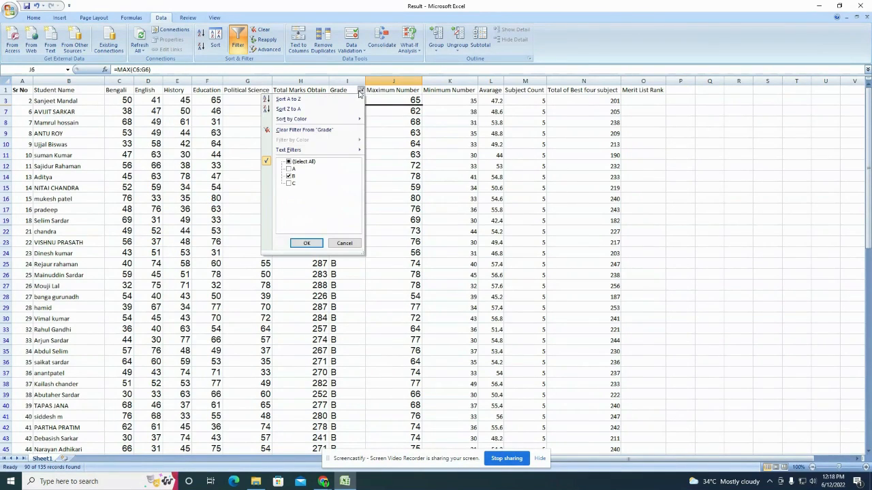
left_click(289, 163)
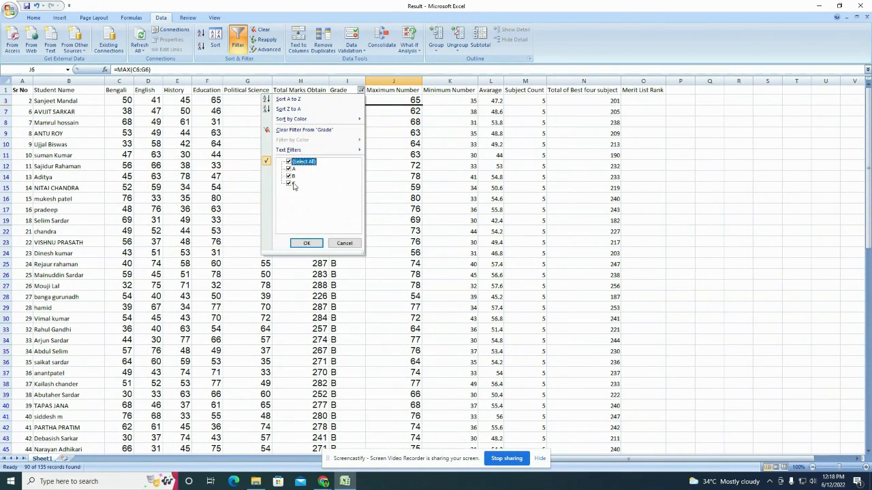
left_click(306, 243)
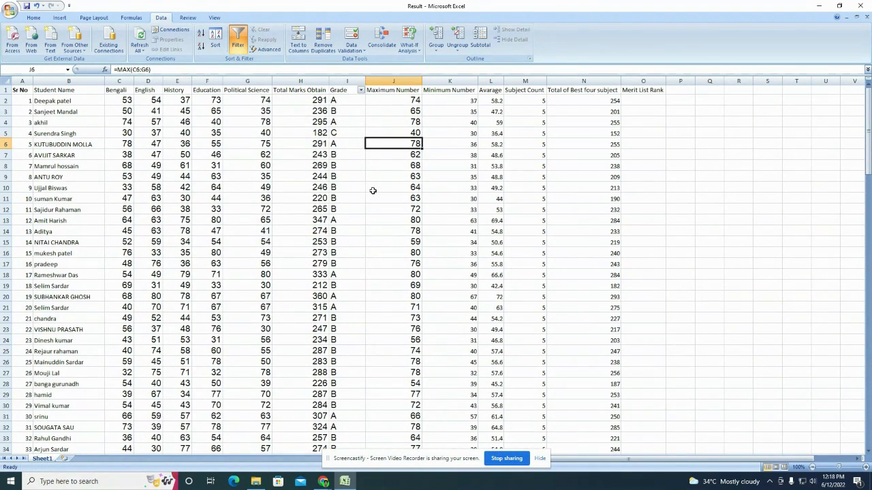
left_click(344, 121)
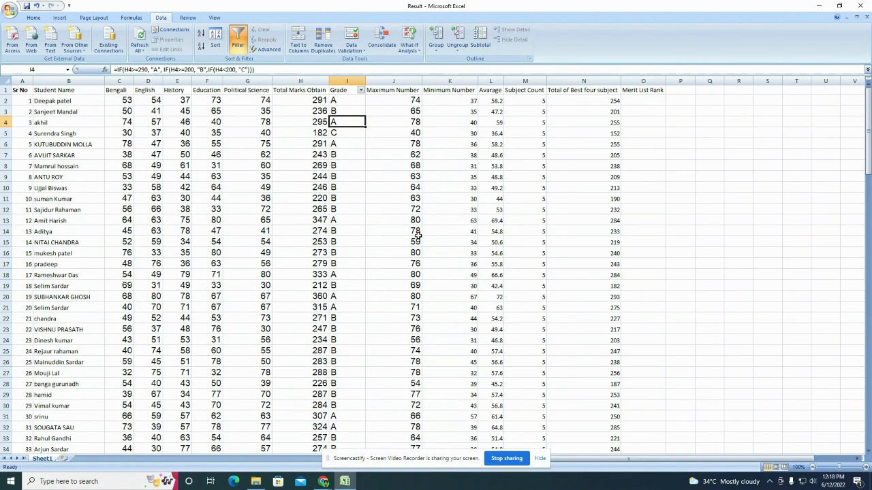
Step: Sort the whole table by Total of Best four subject, largest to smallest, expanding the selection
left_click(572, 155)
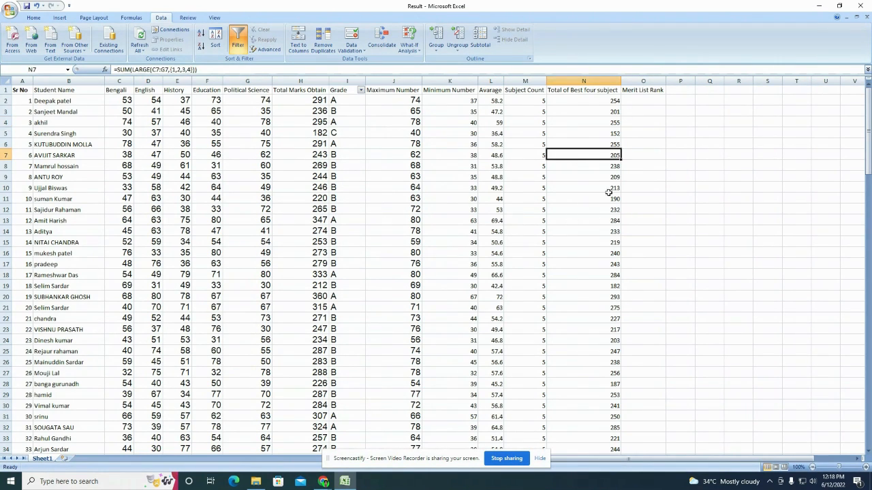
left_click(622, 100)
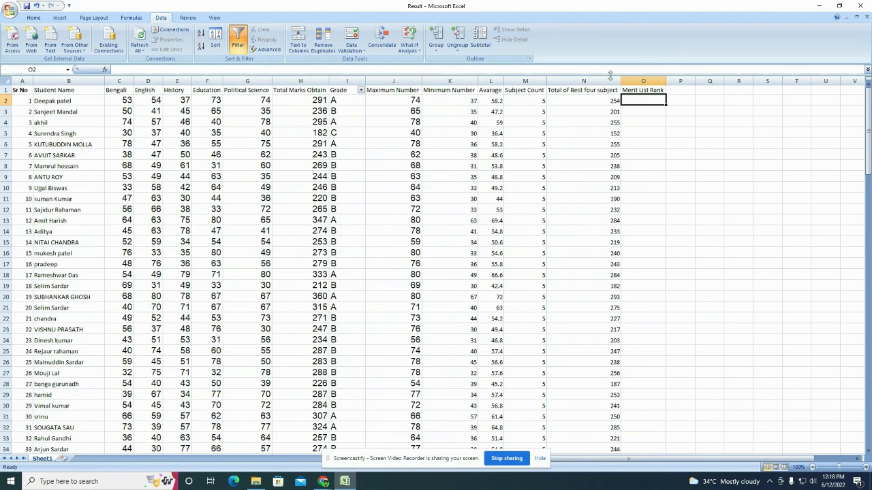
left_click(606, 81)
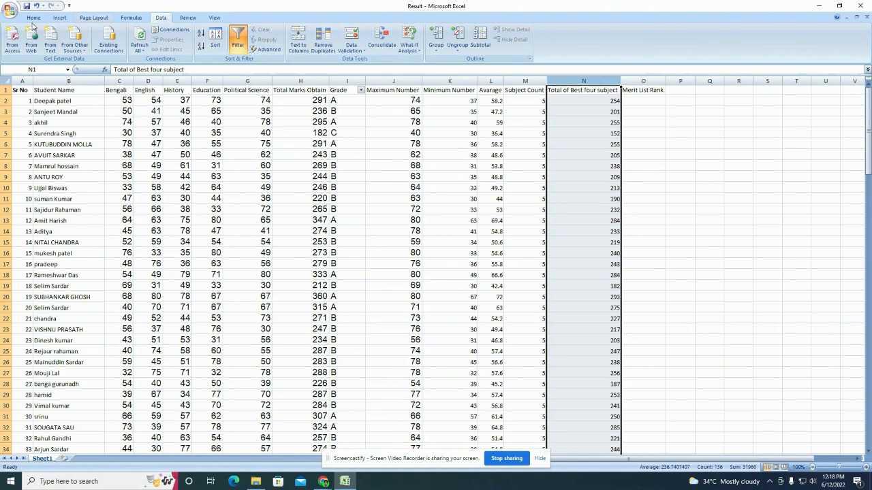
left_click(33, 17)
left_click(565, 136)
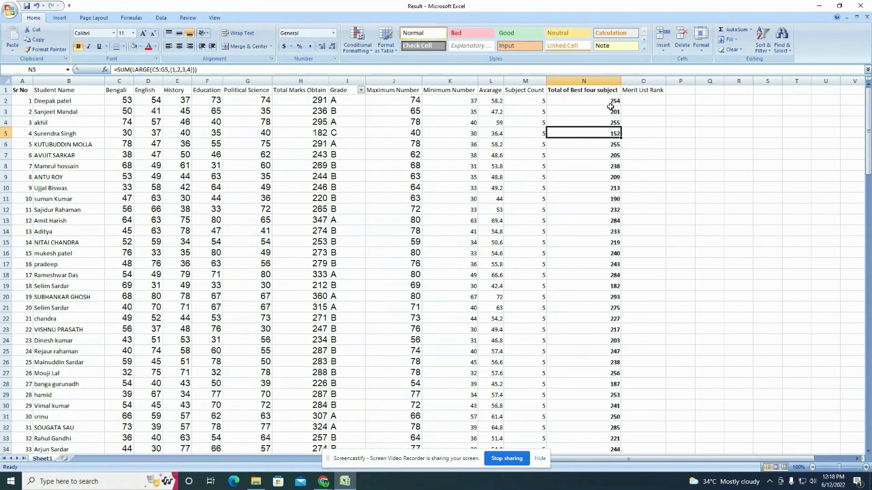
left_click(602, 78)
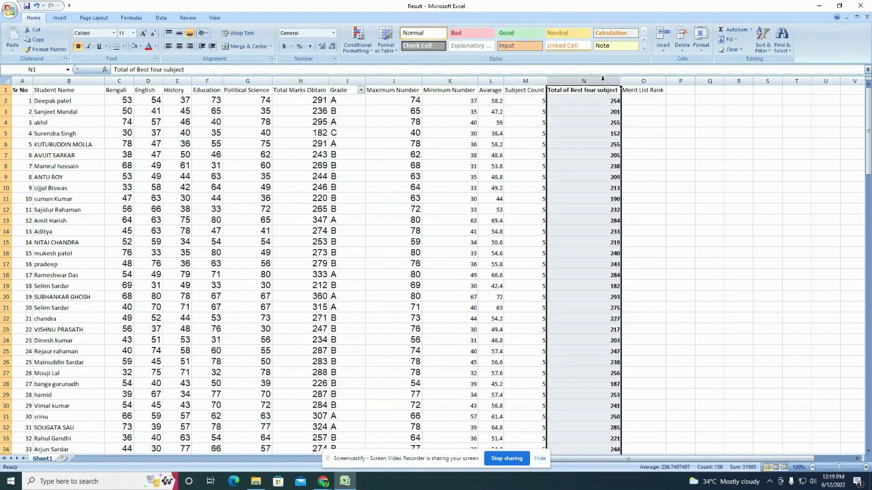
left_click(769, 53)
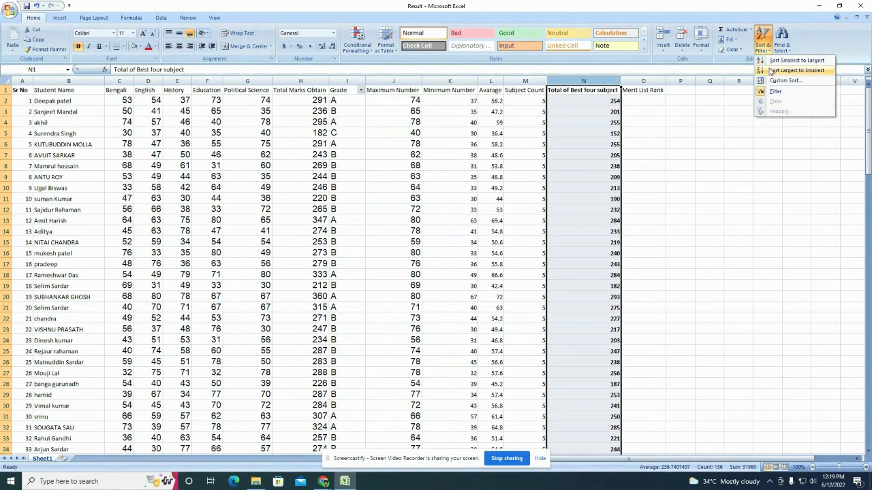
left_click(770, 71)
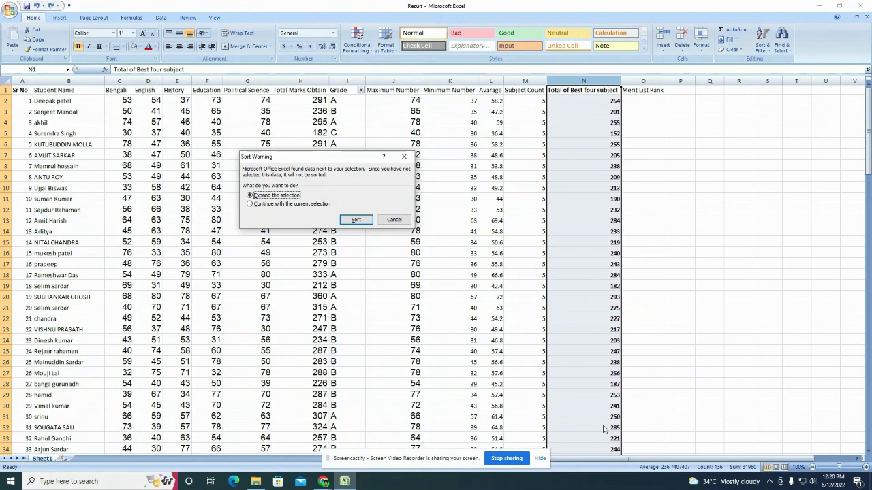
left_click(356, 220)
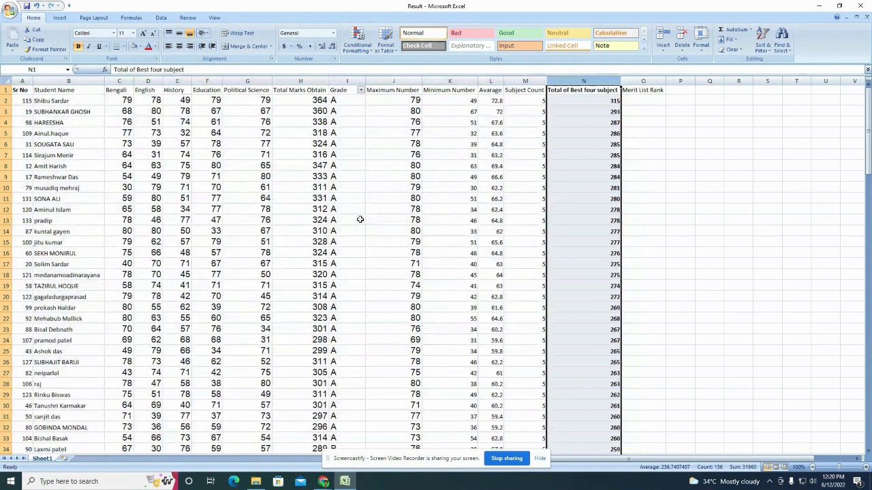
Step: Review the sorted best-four totals, tied rows and old serial numbers in column A
left_click(583, 102)
left_click(597, 112)
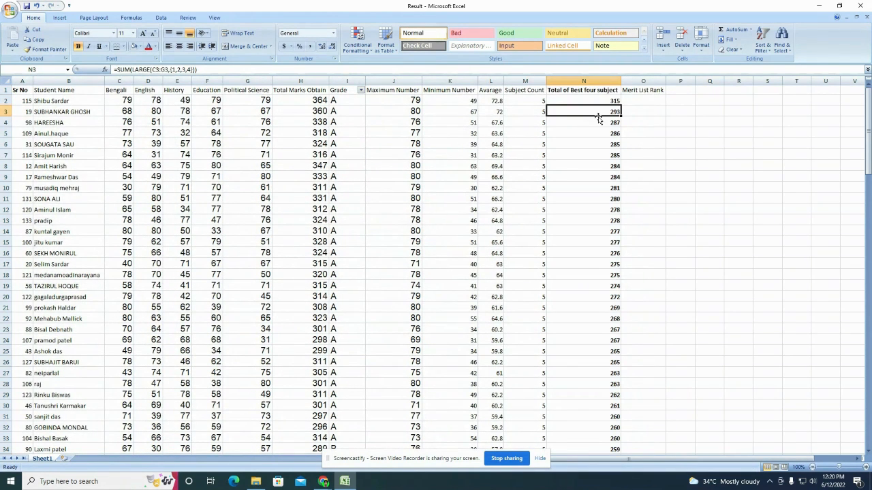
left_click(598, 123)
left_click(596, 142)
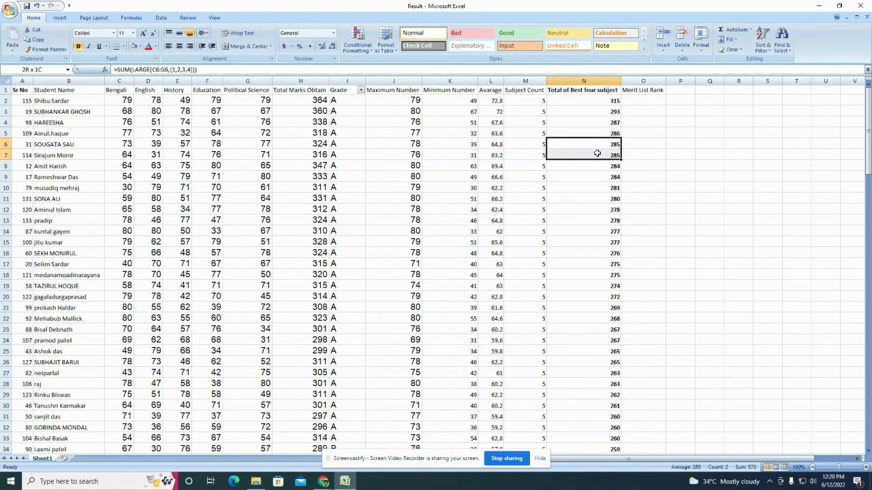
left_click(6, 144)
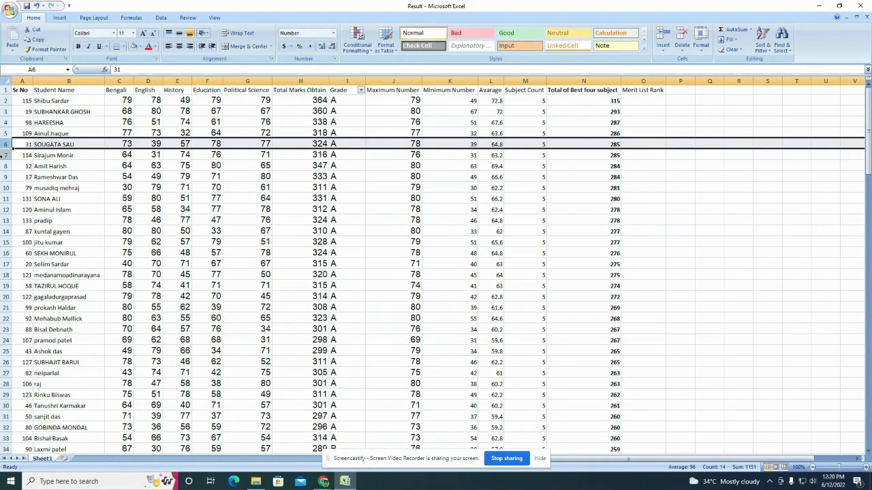
left_click(6, 155)
left_click(579, 100)
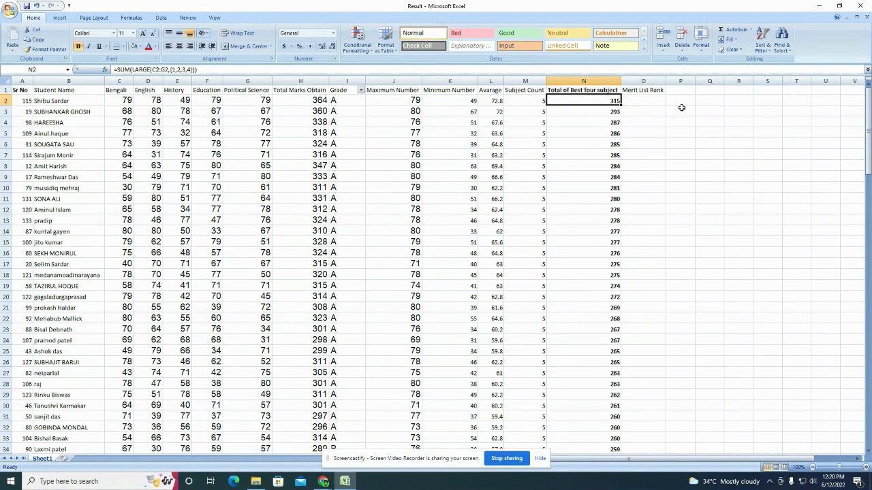
left_click_drag(27, 100, 28, 297)
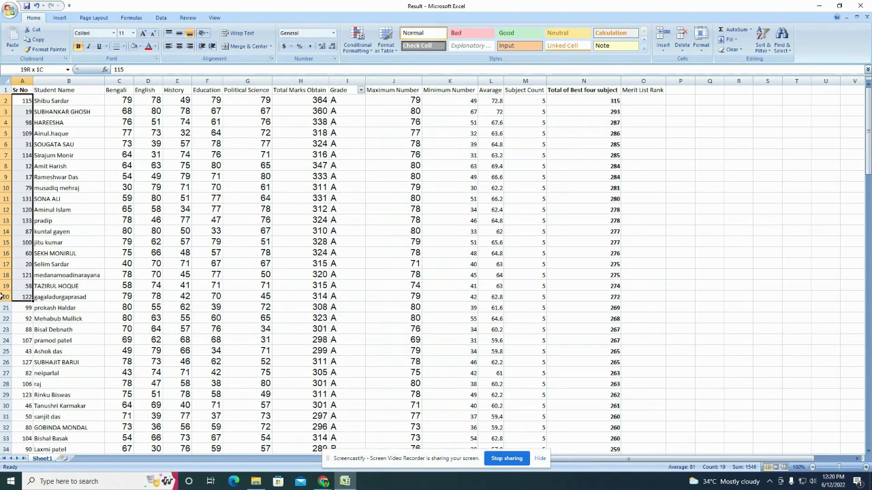
Step: Enter ranks 1 and 2 in O2:O3 and fill the series down to the last student
left_click(641, 102)
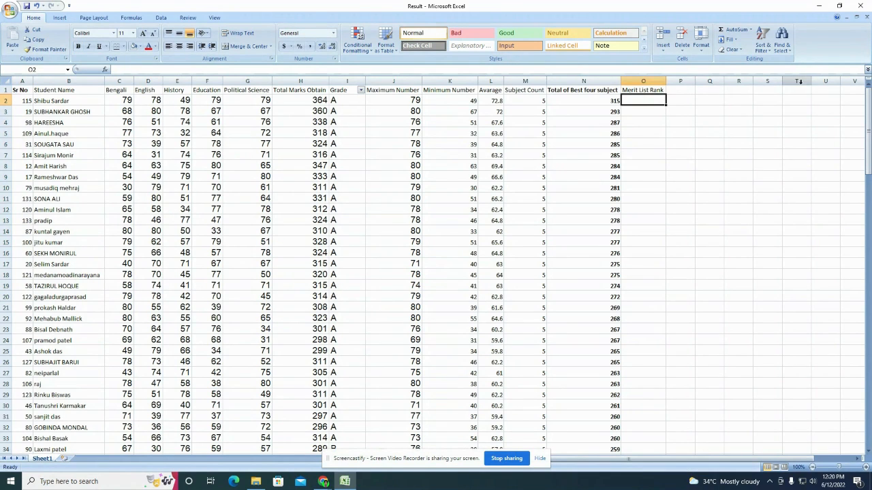
type("1")
key("Return")
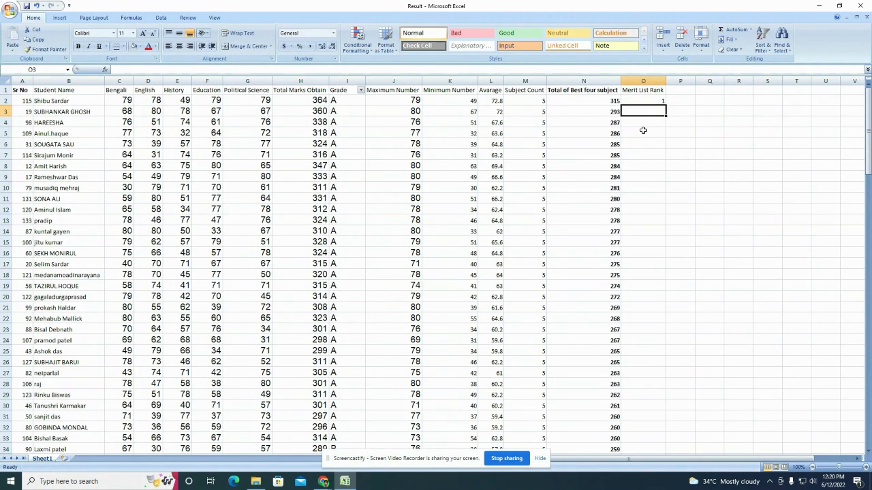
type("2")
key("Return")
left_click_drag(655, 100, 659, 112)
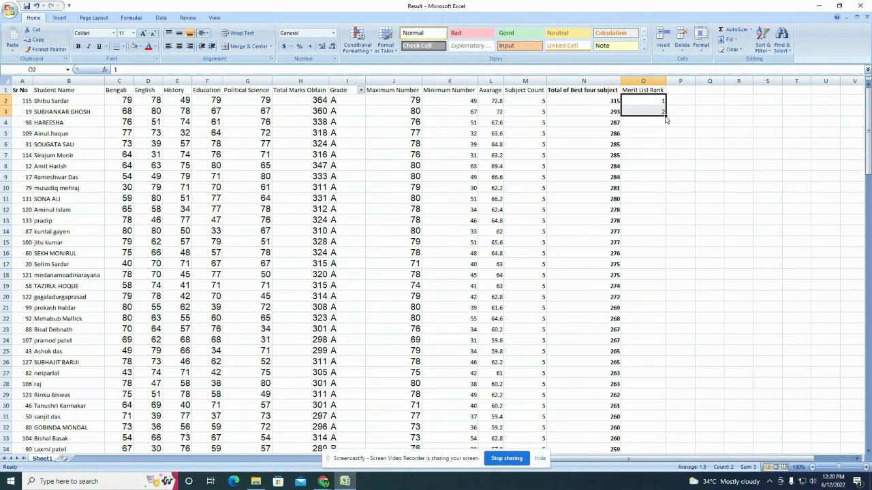
double_click(666, 117)
scroll(666, 409, "down", 20)
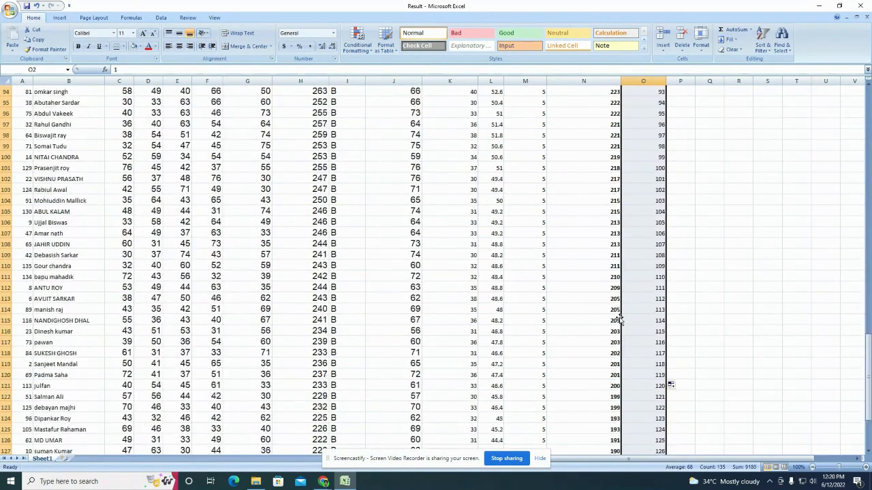
scroll(619, 319, "down", 7)
scroll(616, 314, "up", 20)
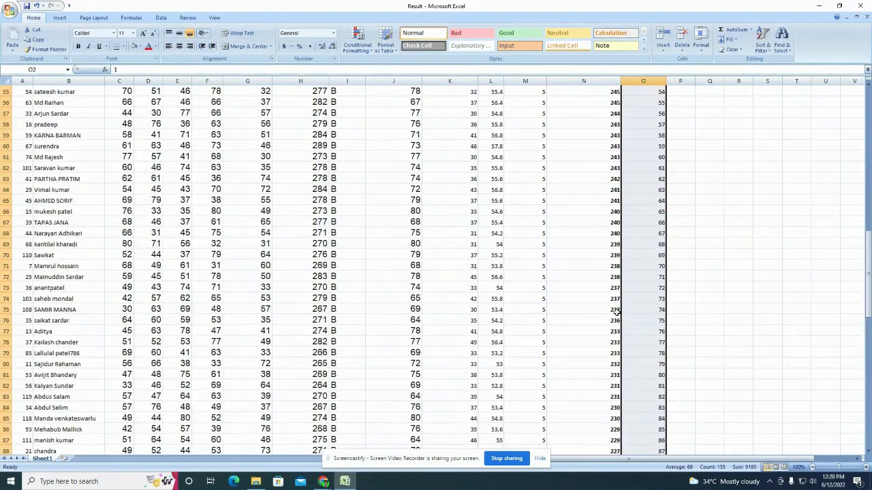
scroll(617, 312, "up", 18)
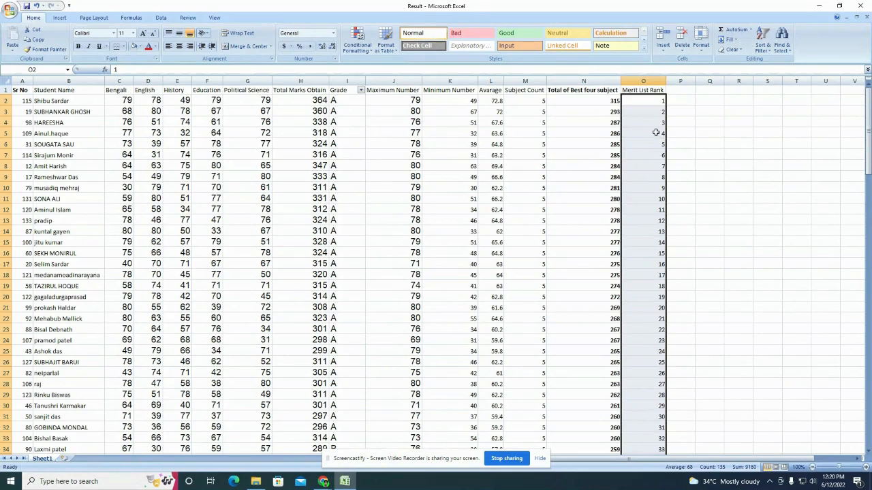
Step: Copy the Merit List Rank column O over Sr No in column A, then narrow column A
right_click(651, 80)
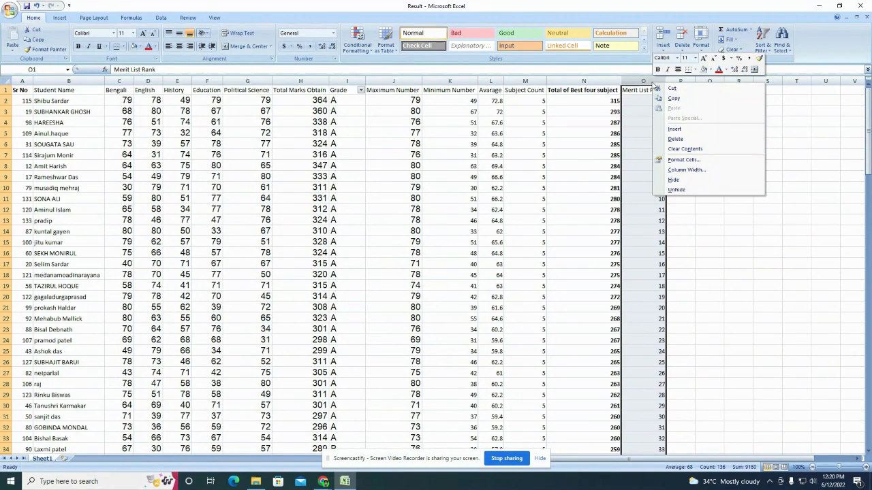
left_click(674, 93)
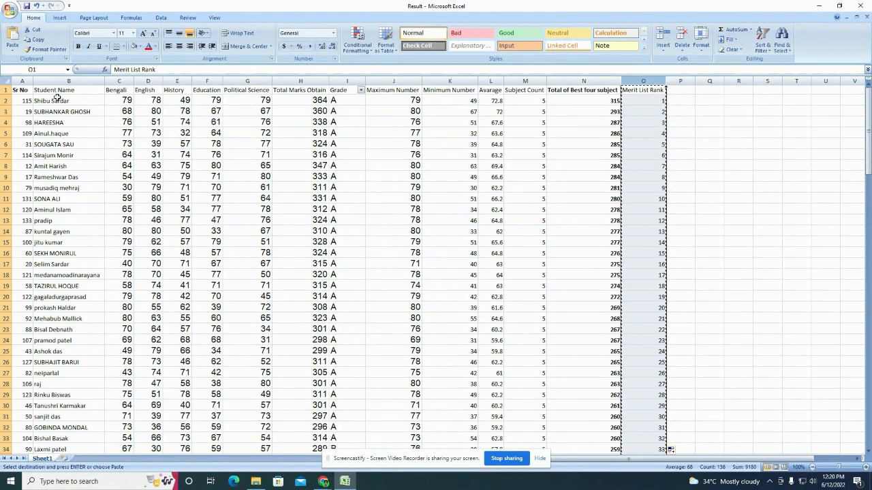
right_click(22, 81)
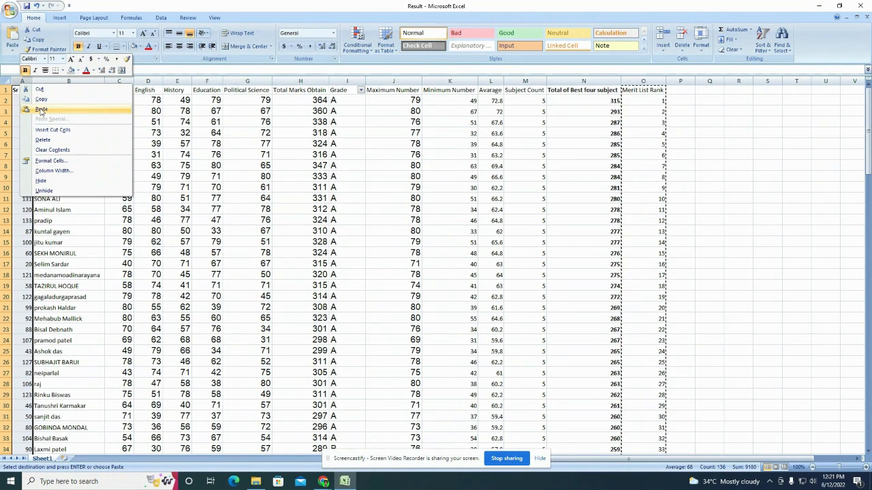
left_click(41, 110)
left_click(23, 134)
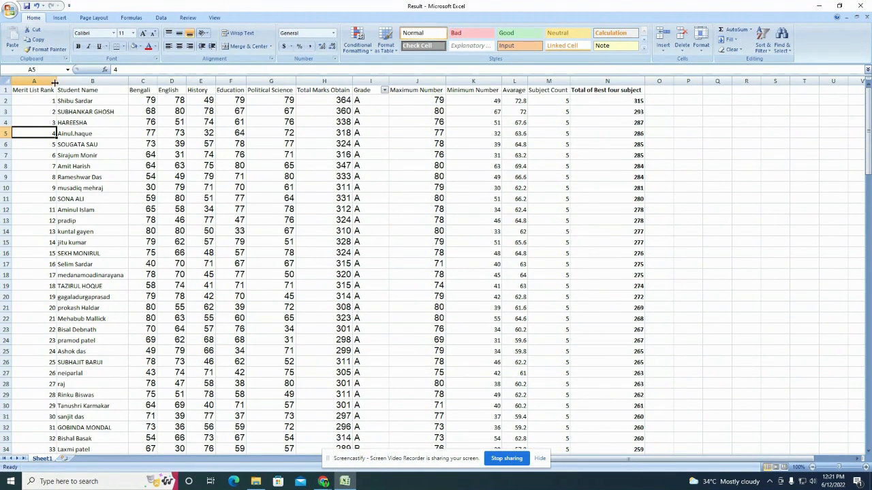
left_click_drag(55, 83, 31, 82)
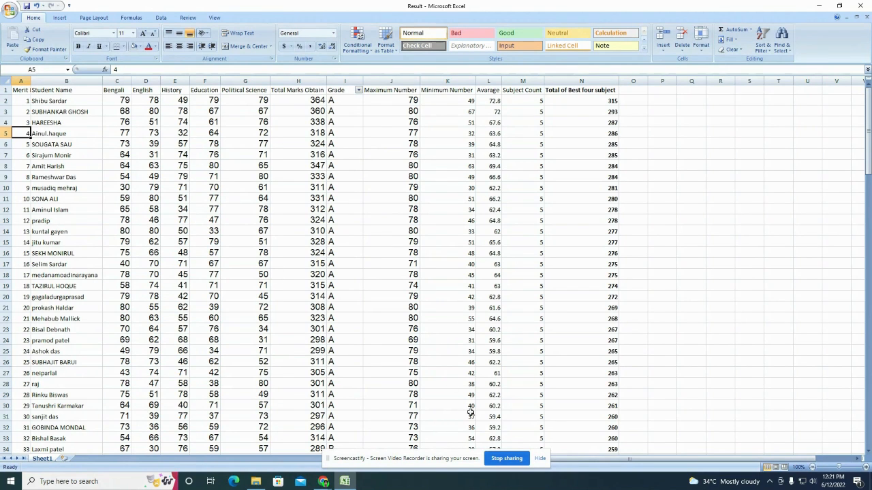
Step: Preview the printed result sheet, page through it, and close the preview
left_click(497, 461)
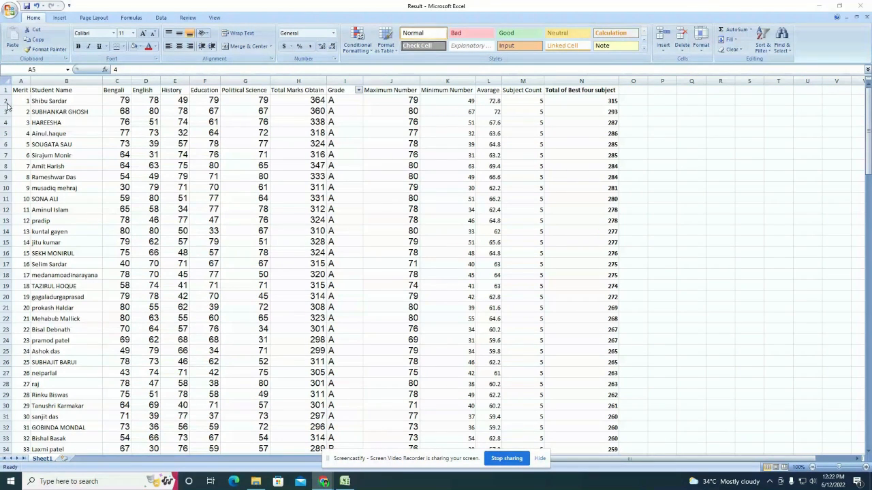
left_click(9, 12)
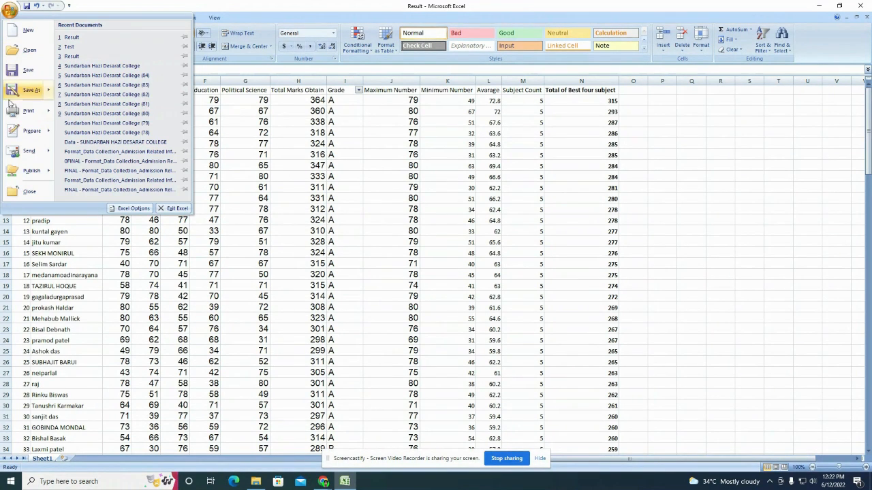
mouse_move(29, 110)
left_click(101, 90)
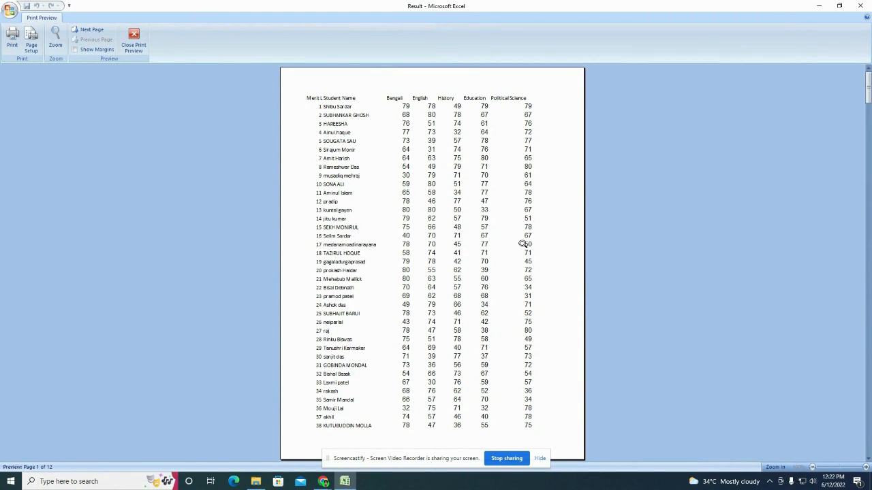
left_click(101, 32)
left_click(101, 32)
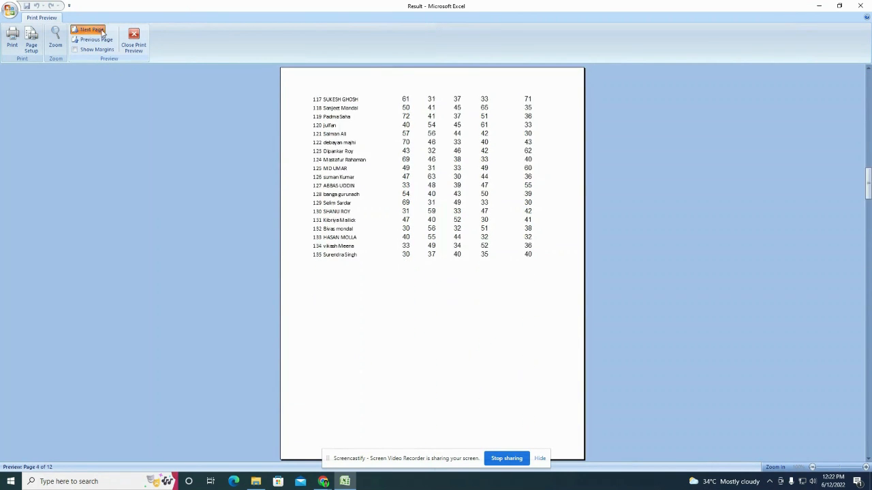
left_click(102, 32)
left_click(102, 32)
left_click(102, 32)
left_click(102, 32)
left_click(101, 32)
left_click(102, 32)
left_click(101, 32)
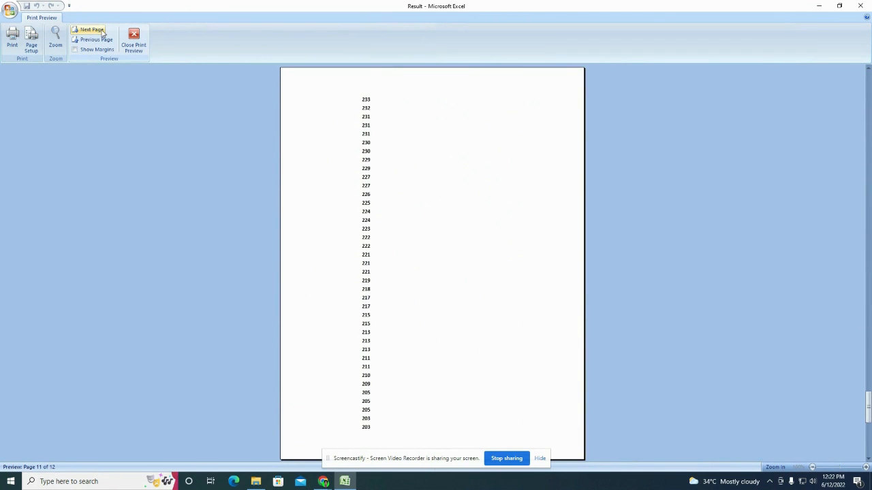
left_click(101, 32)
scroll(402, 185, "up", 11)
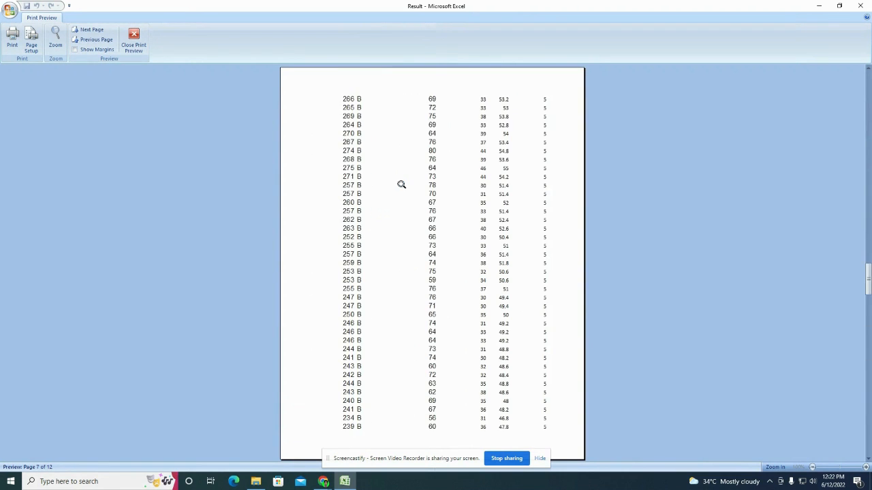
left_click(133, 41)
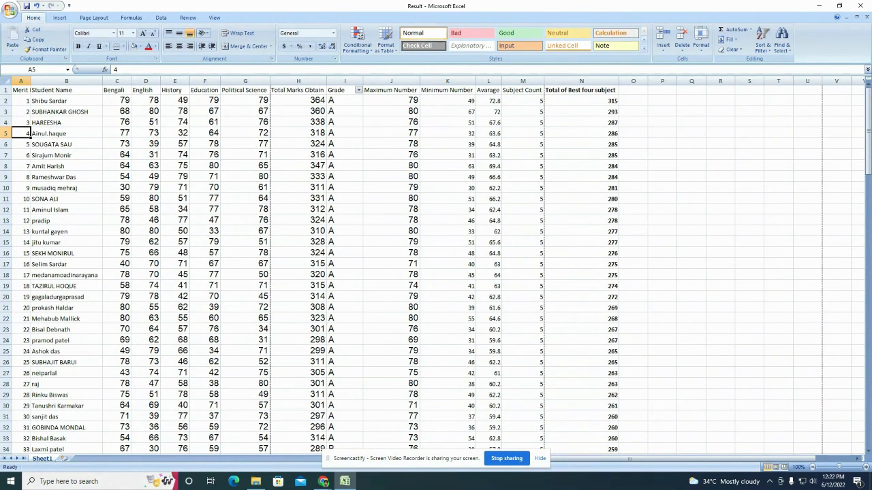
Step: Set the Result sheet's page orientation to Landscape
scroll(286, 219, "up", 6, "ctrl")
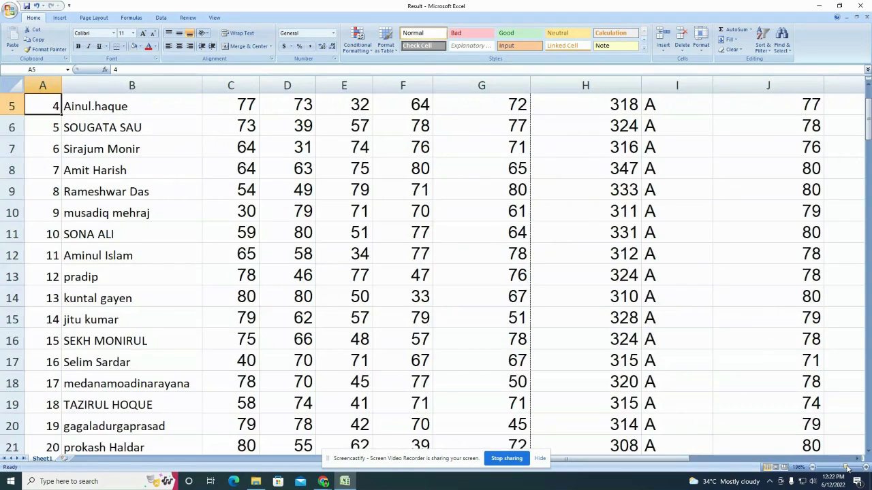
scroll(308, 240, "up", 2)
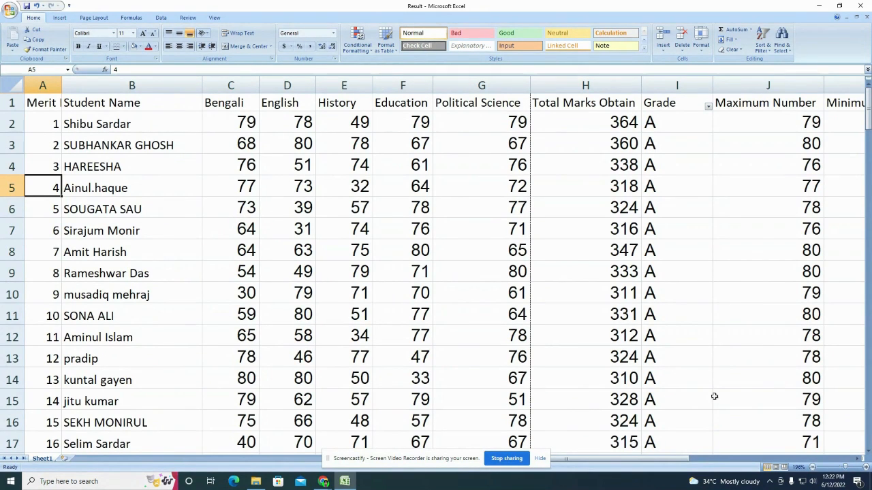
left_click(826, 472)
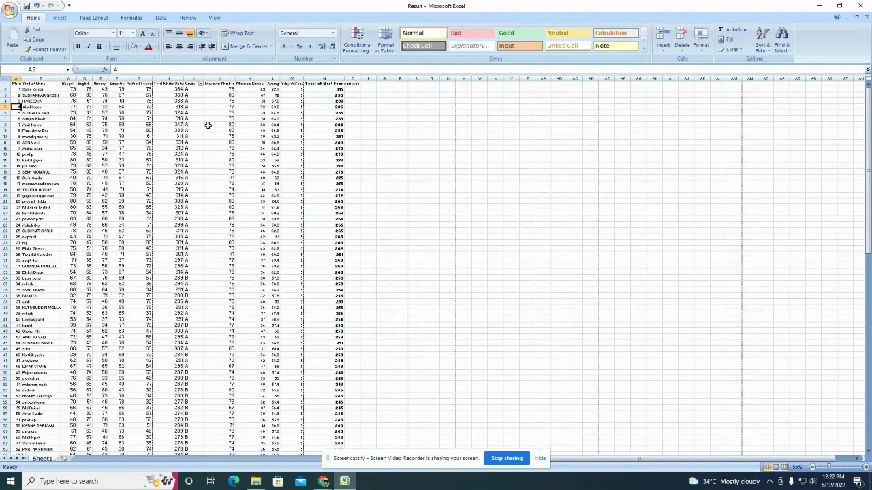
left_click(832, 467)
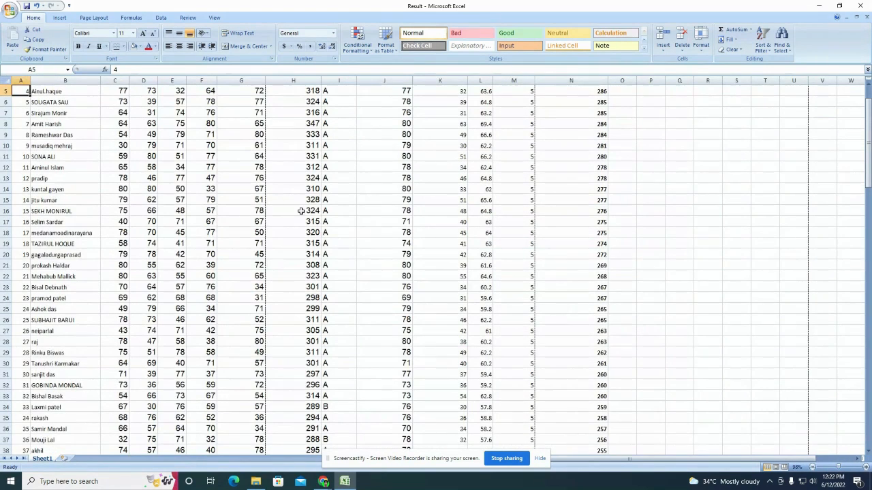
scroll(264, 156, "up", 2)
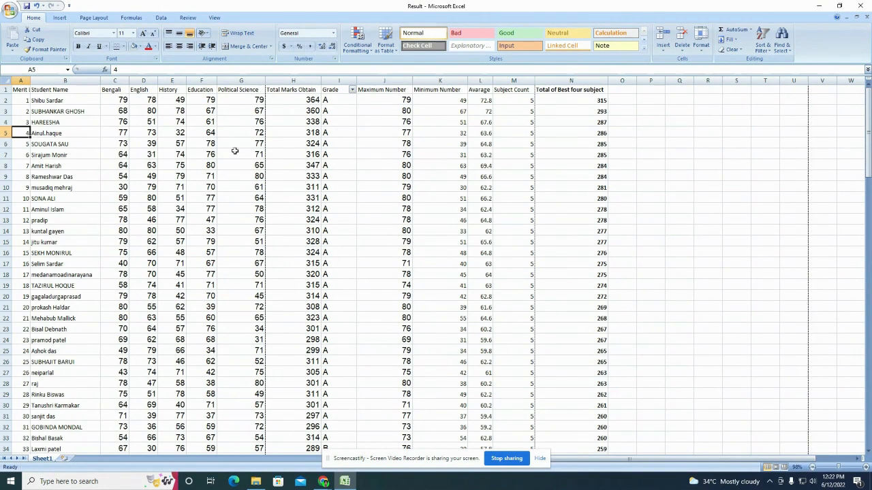
left_click(94, 18)
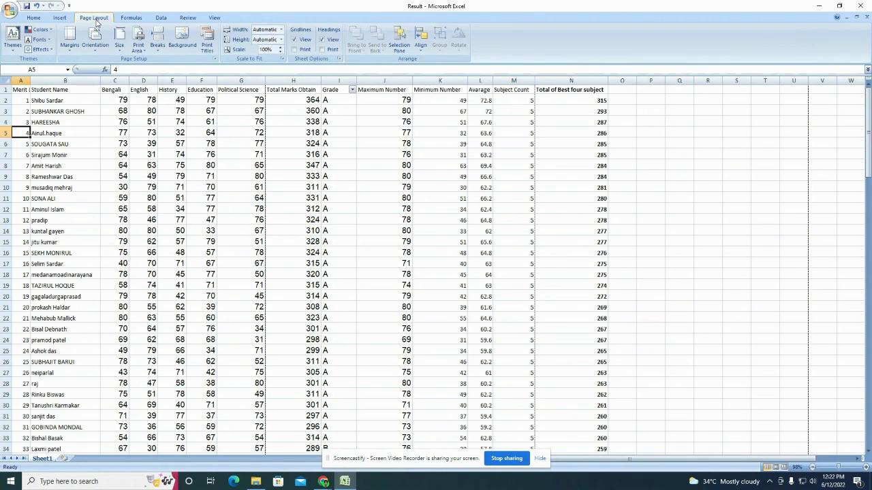
left_click(96, 47)
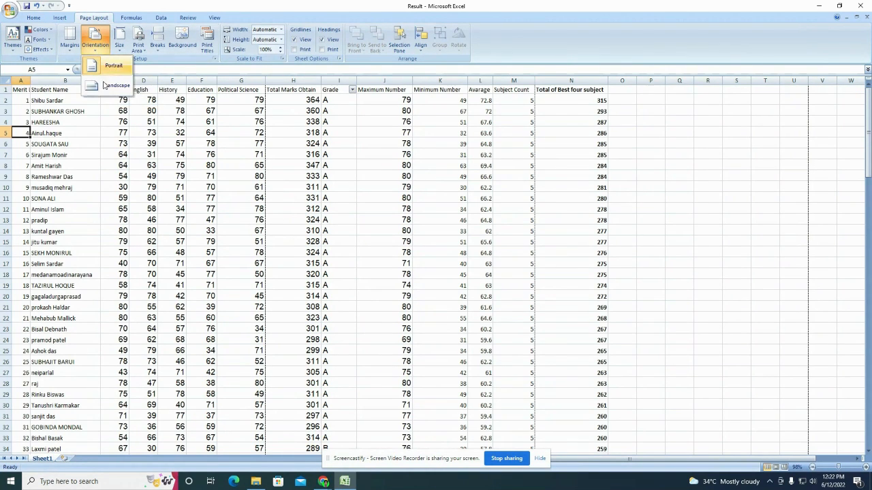
left_click(106, 89)
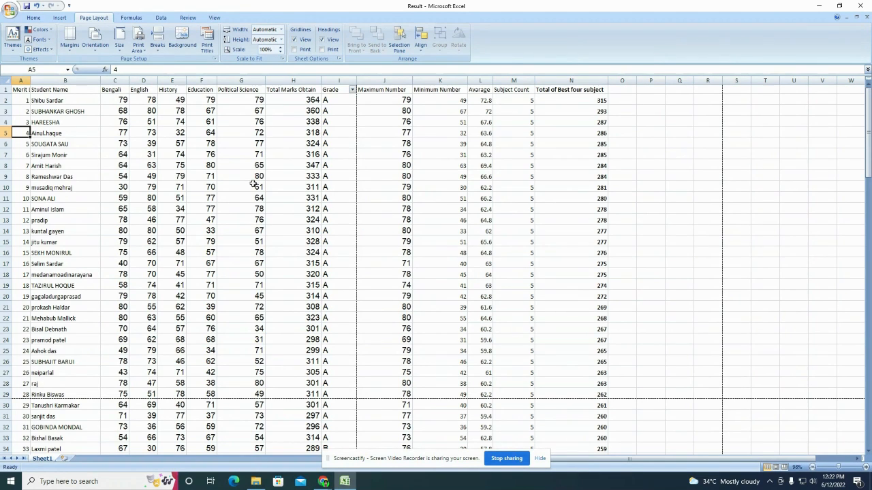
Step: Check the Maximum, Minimum, Average, Subject Count and best-four total formulas in J2:N2
left_click(379, 100)
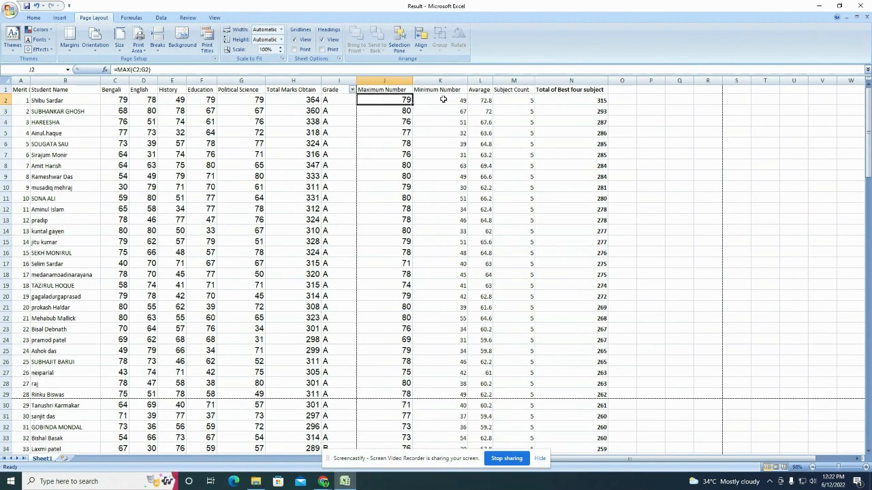
left_click(442, 100)
left_click(487, 101)
left_click(520, 100)
left_click(561, 102)
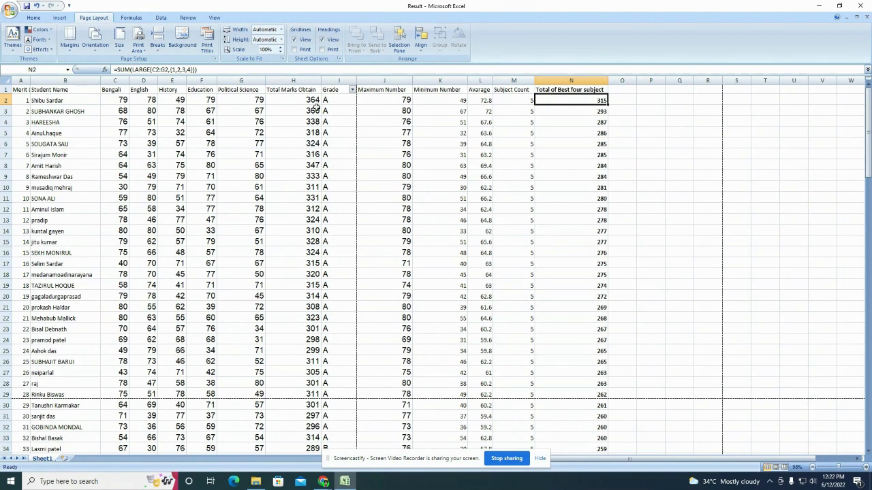
left_click(9, 10)
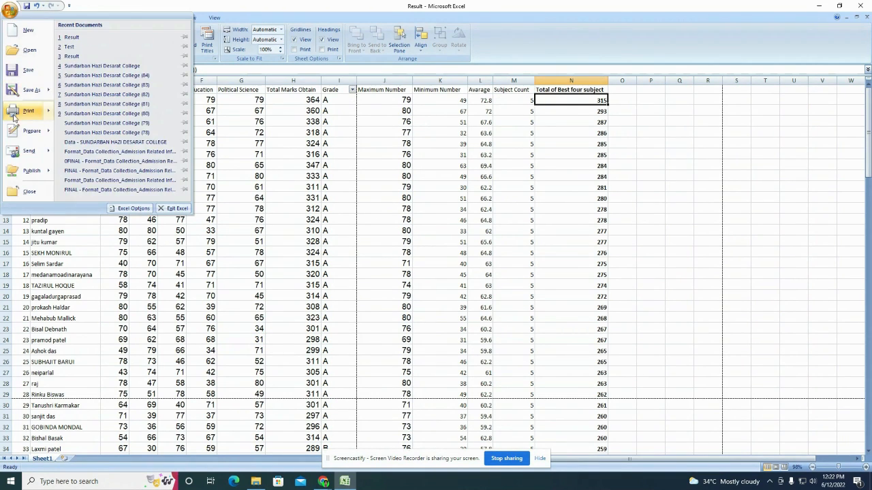
mouse_move(20, 111)
left_click(105, 92)
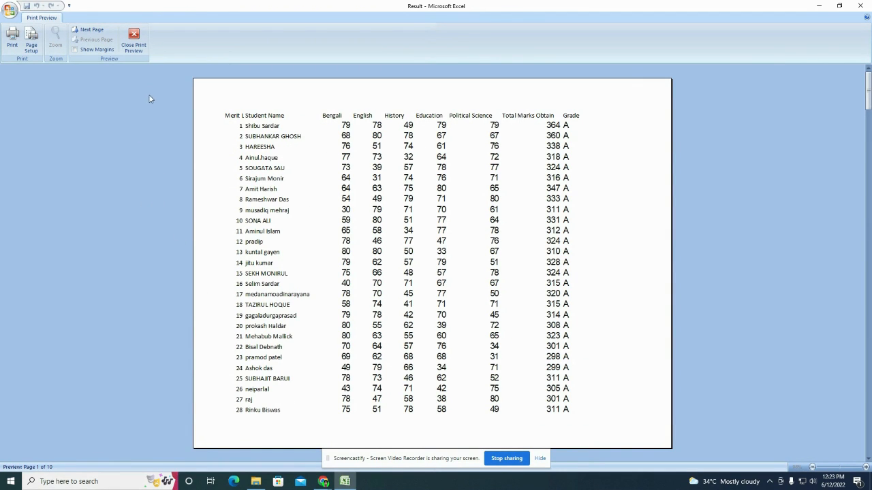
left_click(133, 42)
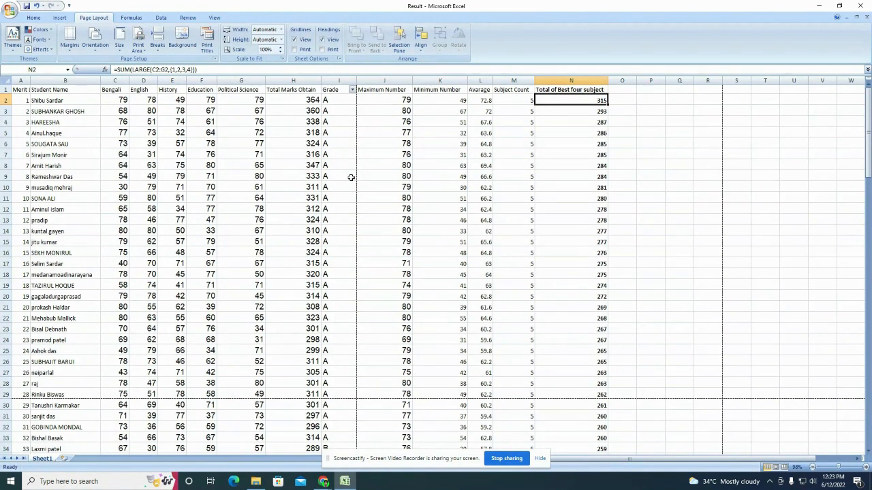
left_click(239, 110)
left_click_drag(261, 85, 237, 85)
mouse_move(292, 80)
left_mouse_down()
mouse_move(260, 80)
mouse_move(279, 80)
left_mouse_up()
mouse_move(334, 82)
left_mouse_down()
mouse_move(302, 82)
mouse_move(343, 81)
mouse_move(328, 81)
left_mouse_up()
left_click_drag(397, 81, 373, 80)
left_click_drag(442, 83, 396, 82)
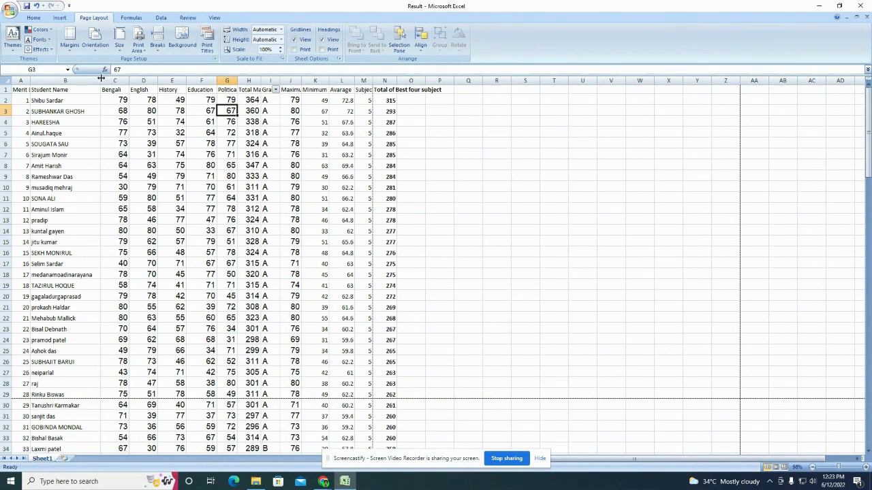
left_click_drag(100, 81, 103, 83)
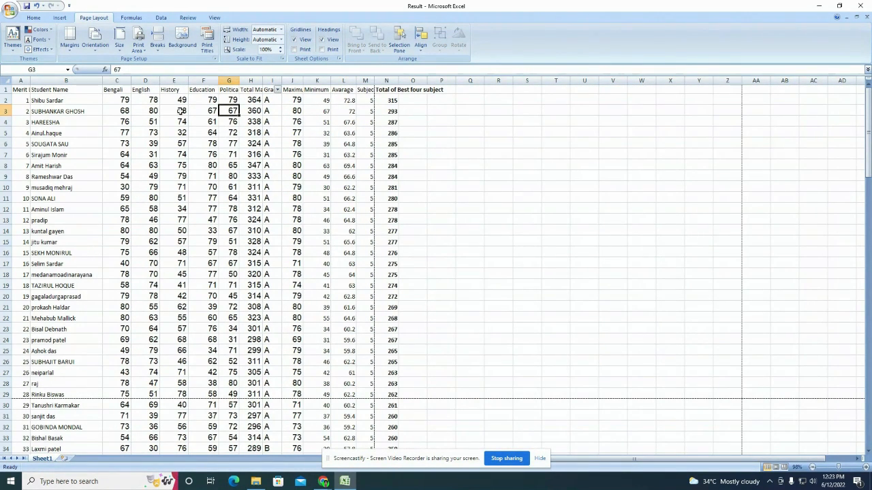
left_click(5, 90)
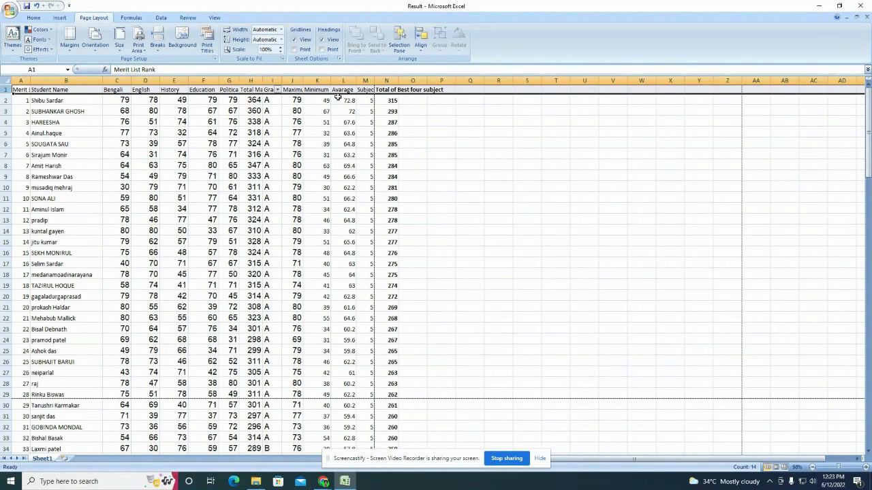
left_click(316, 143)
left_click_drag(282, 82, 289, 83)
left_click(282, 90)
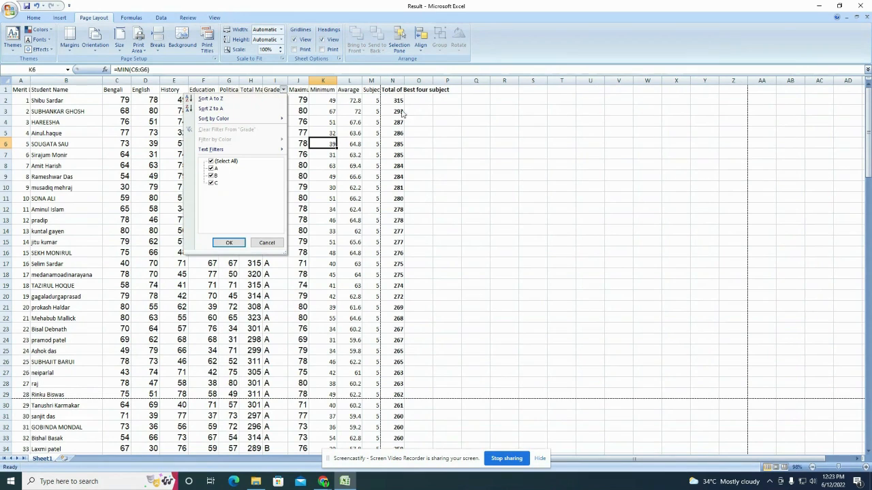
left_click(162, 18)
left_click(237, 41)
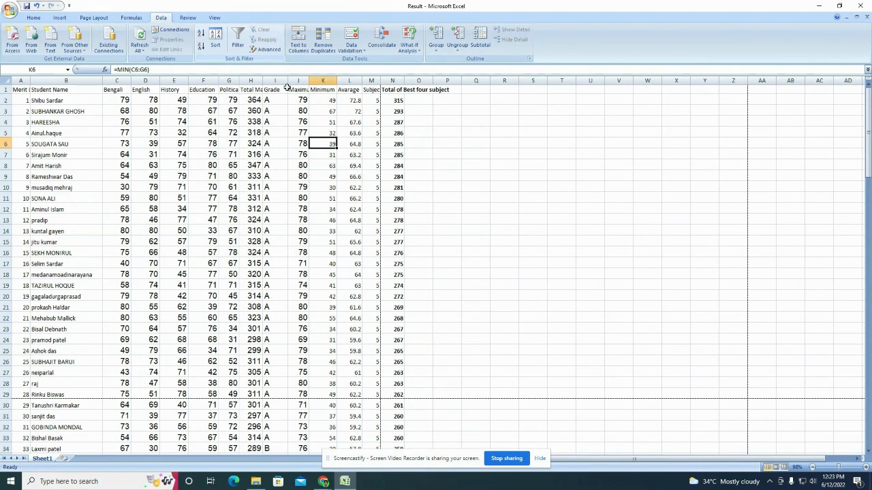
left_click(561, 164)
left_click(248, 90)
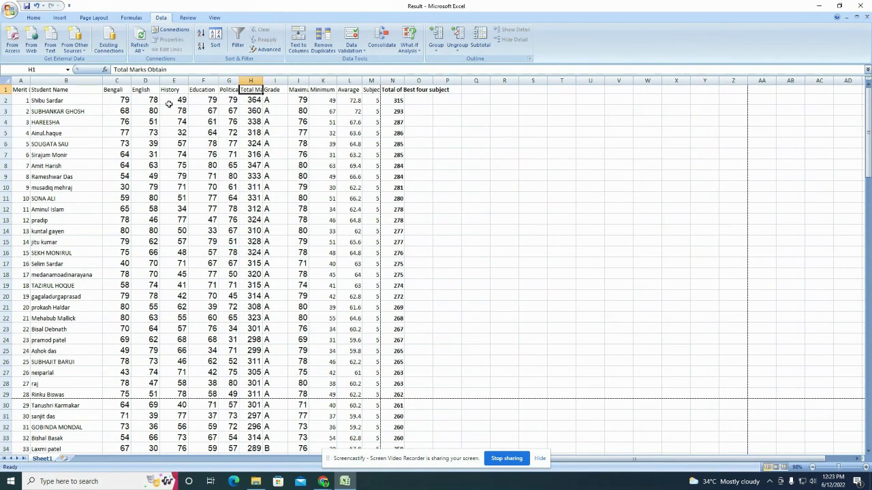
left_click(10, 11)
mouse_move(66, 107)
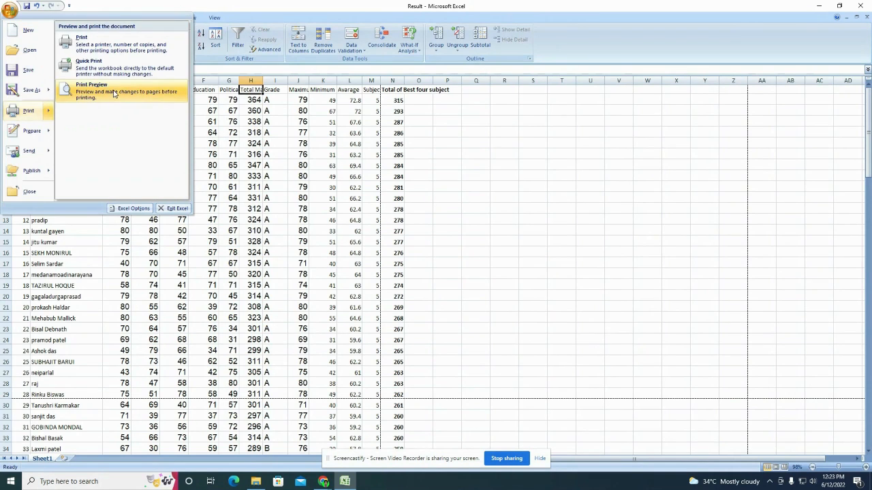
left_click(96, 88)
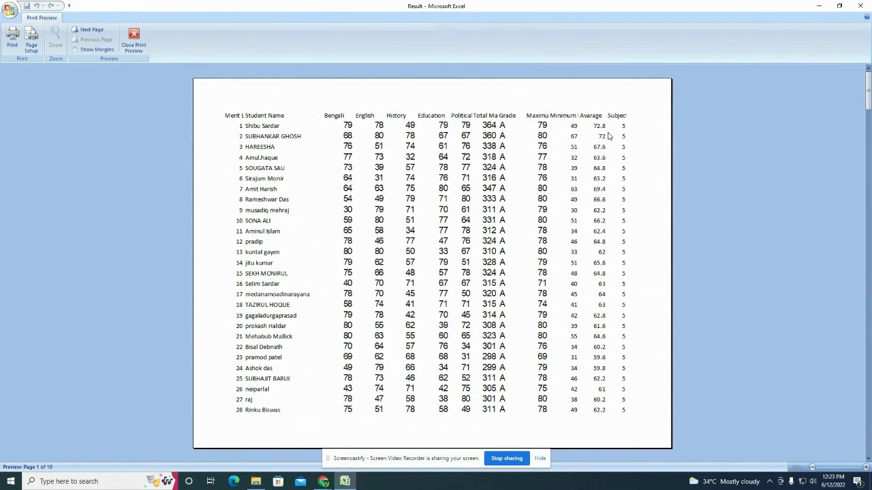
left_click(133, 40)
left_click(322, 176)
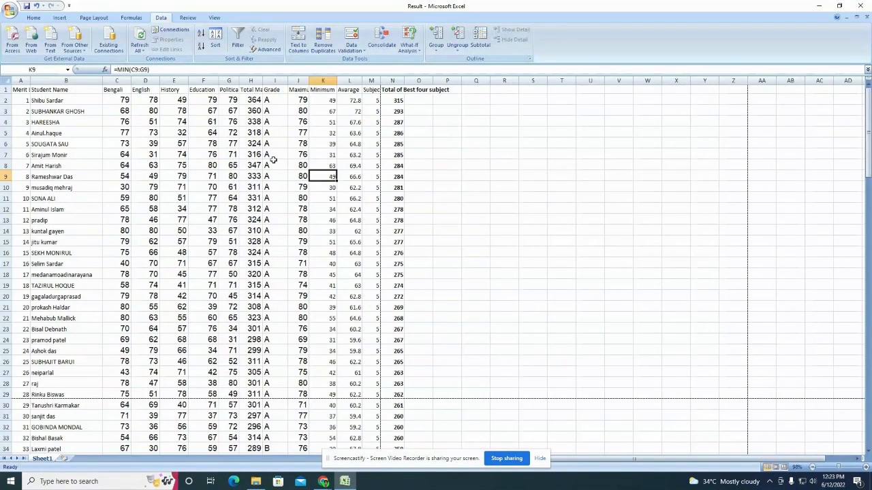
Step: Wrap the row 1 column headings and narrow the Grade column
left_click(34, 17)
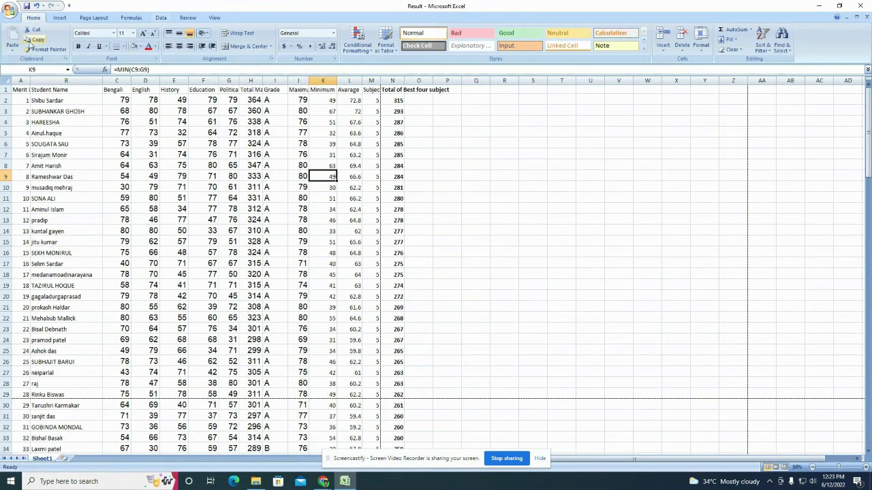
left_click(4, 89)
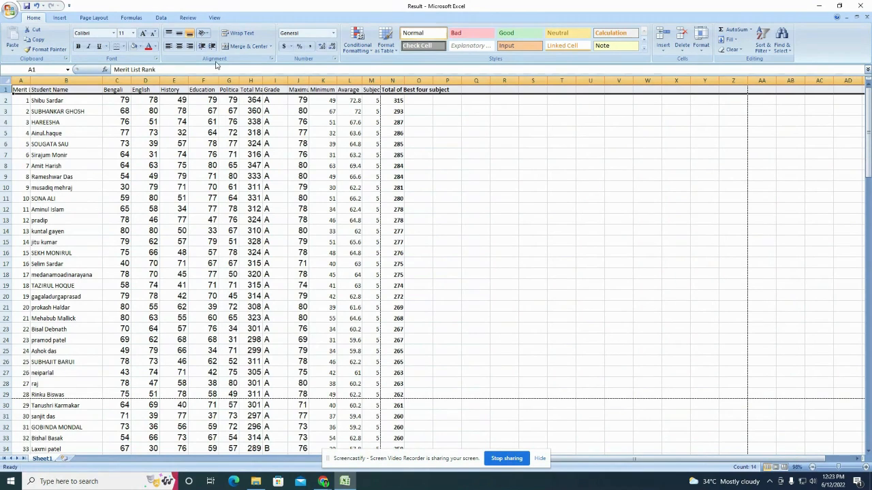
left_click(249, 34)
left_click(442, 158)
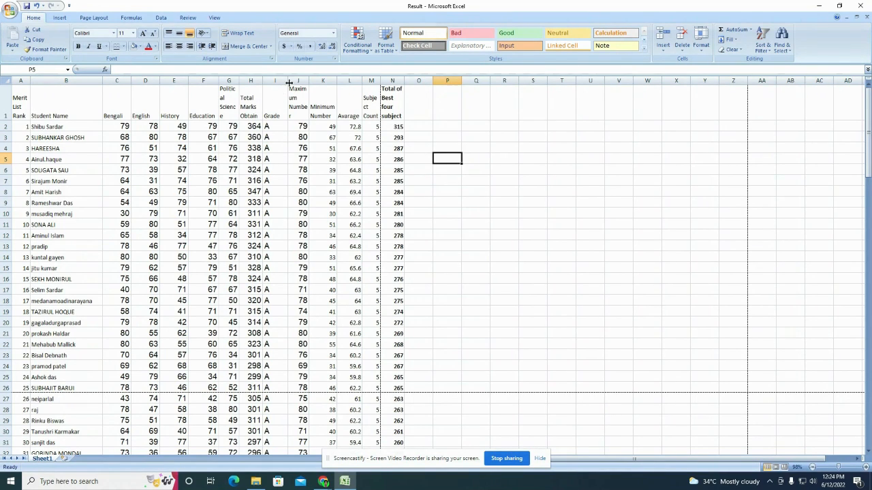
left_click_drag(286, 80, 282, 81)
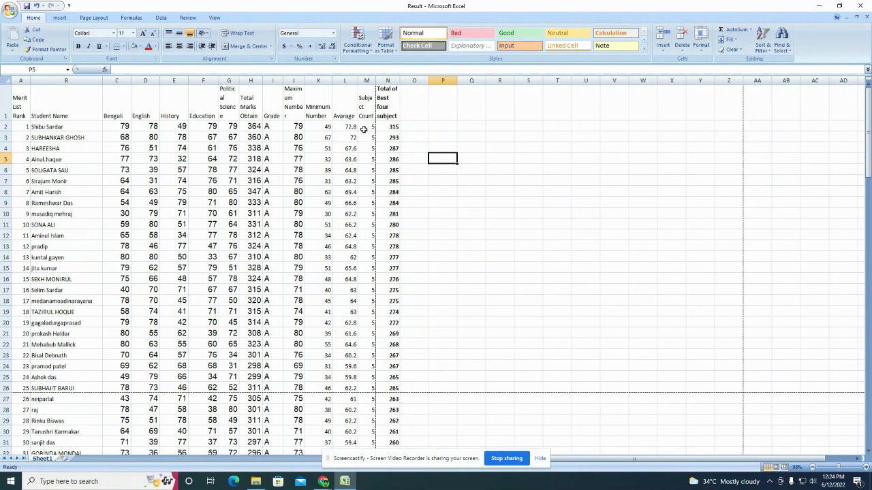
scroll(366, 152, "down", 3)
scroll(366, 154, "up", 3)
Step: Set the print scale to 95%, after briefly trying 85%
left_click(95, 18)
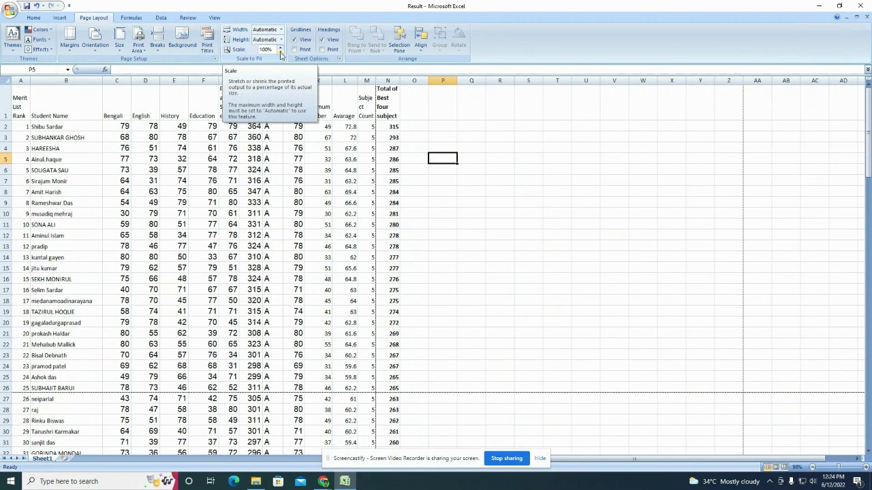
left_click(280, 53)
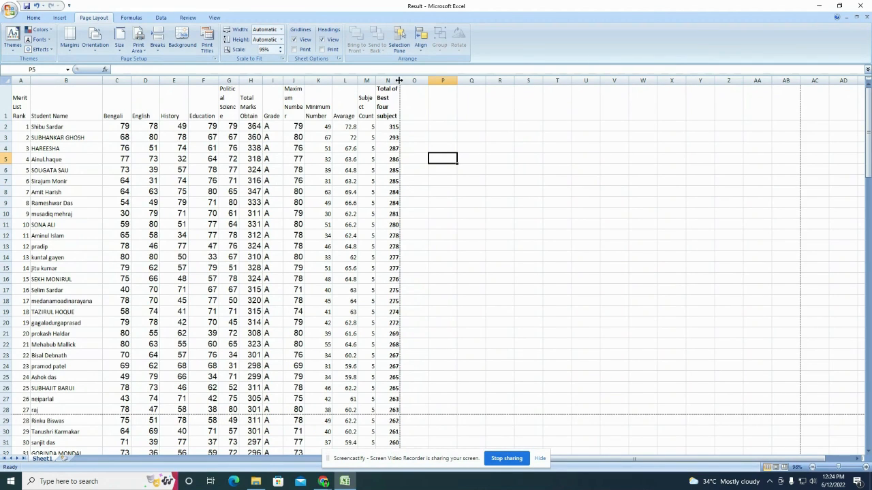
left_click(280, 53)
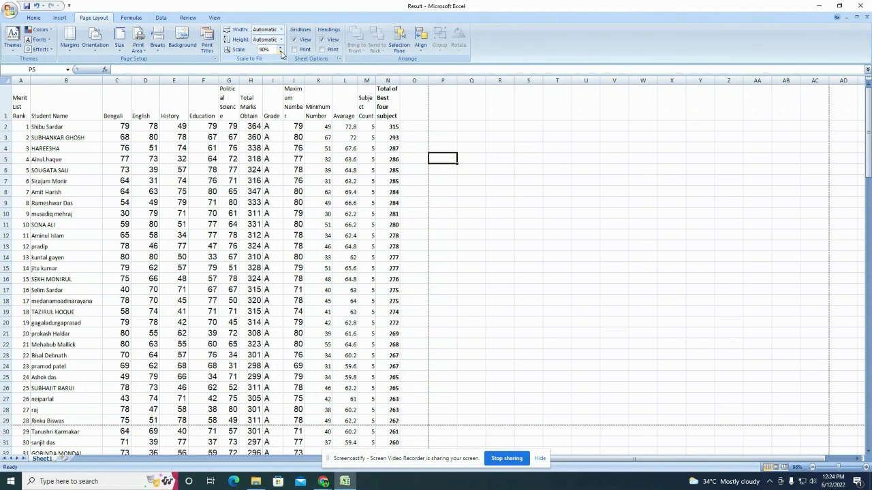
left_click(280, 53)
left_click(280, 51)
left_click(281, 51)
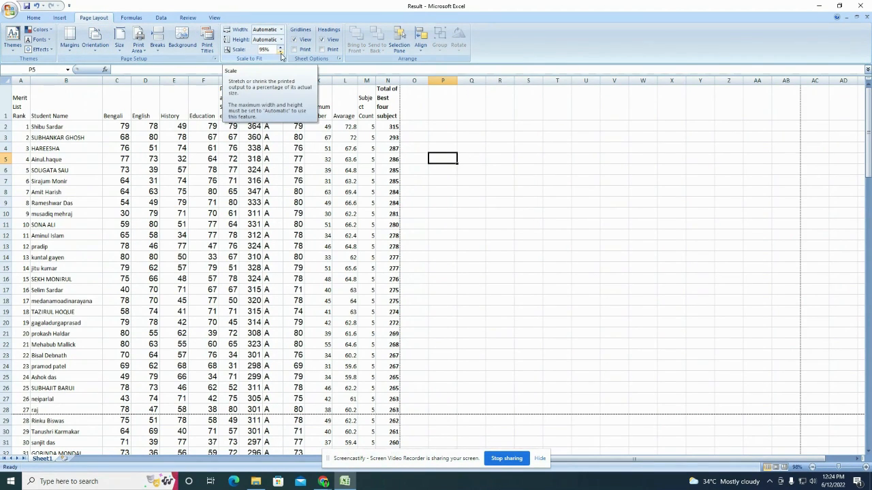
left_click(297, 212)
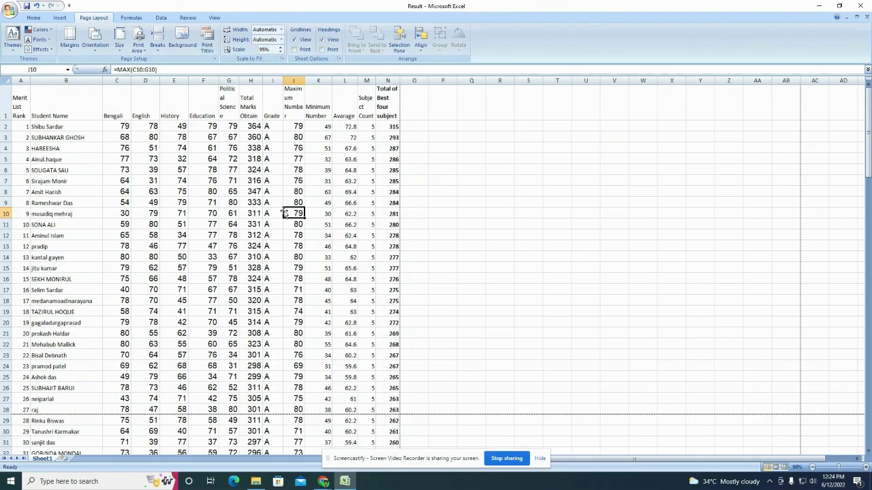
scroll(262, 211, "down", 4)
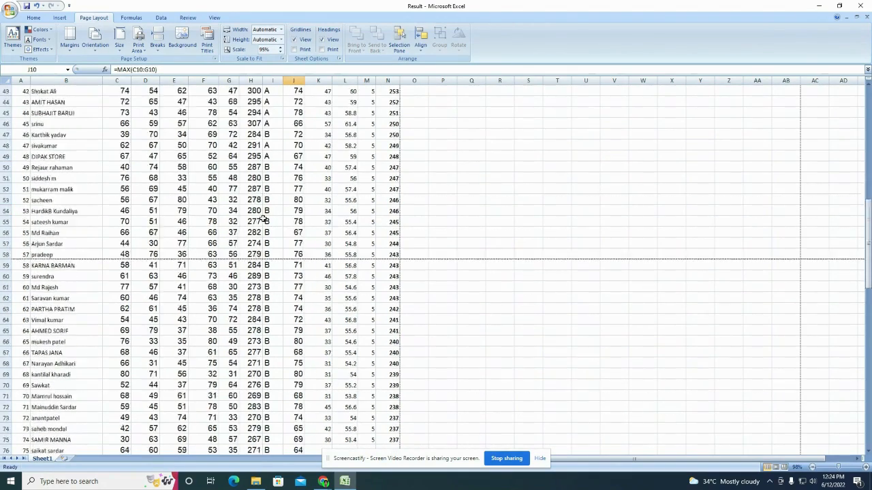
scroll(262, 217, "up", 4)
left_click(10, 11)
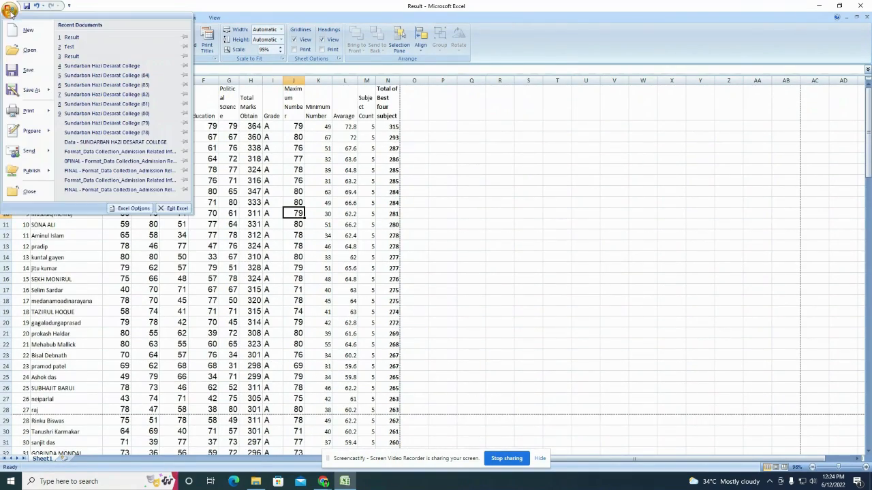
left_click(27, 9)
left_click(10, 11)
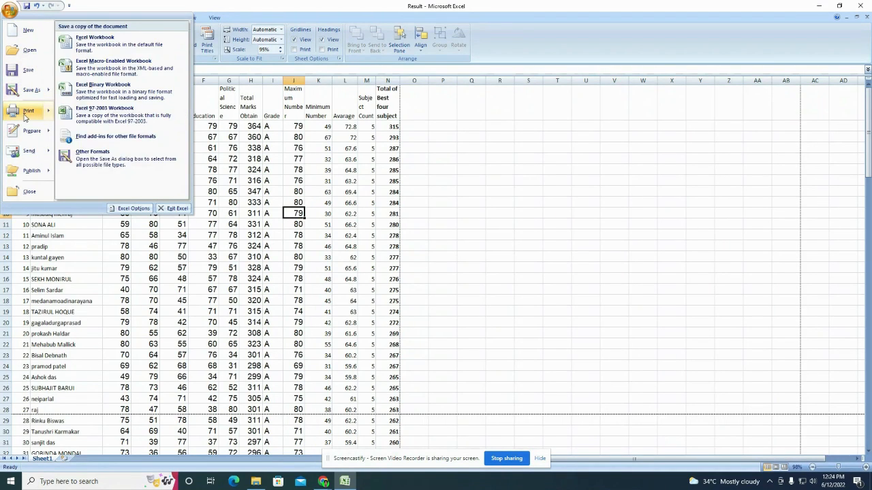
mouse_move(30, 112)
left_click(107, 85)
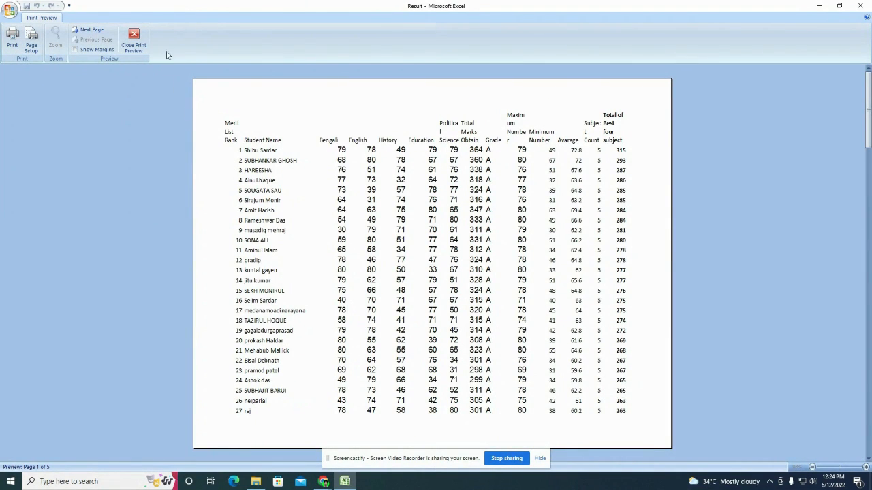
left_click(133, 39)
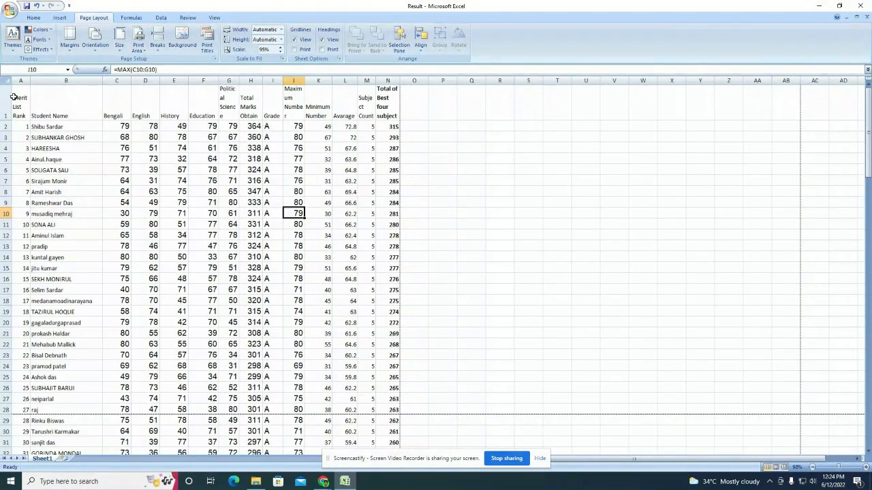
Step: Apply All Borders to the result table A1:N136
left_click_drag(14, 98, 382, 467)
left_click_drag(382, 467, 382, 467)
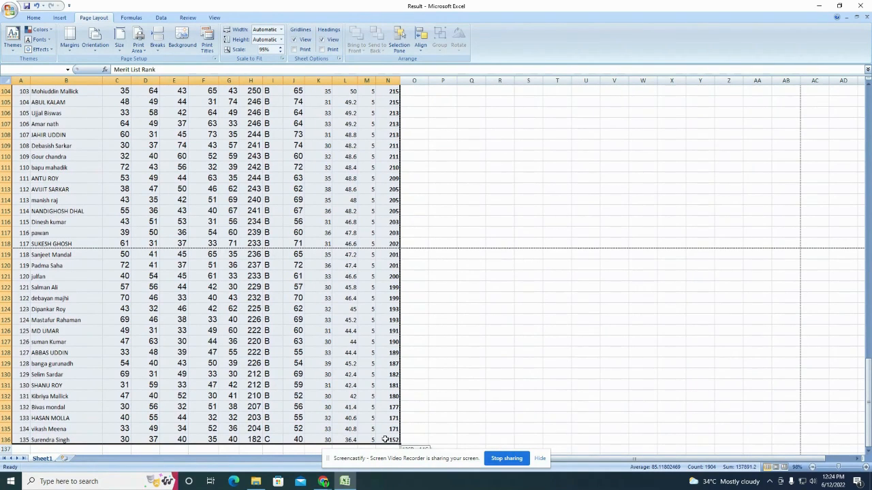
left_click(36, 18)
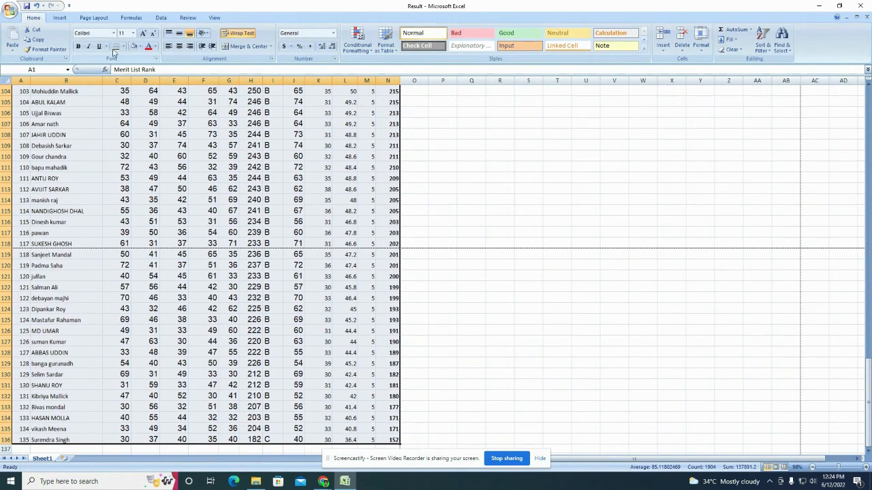
left_click(123, 46)
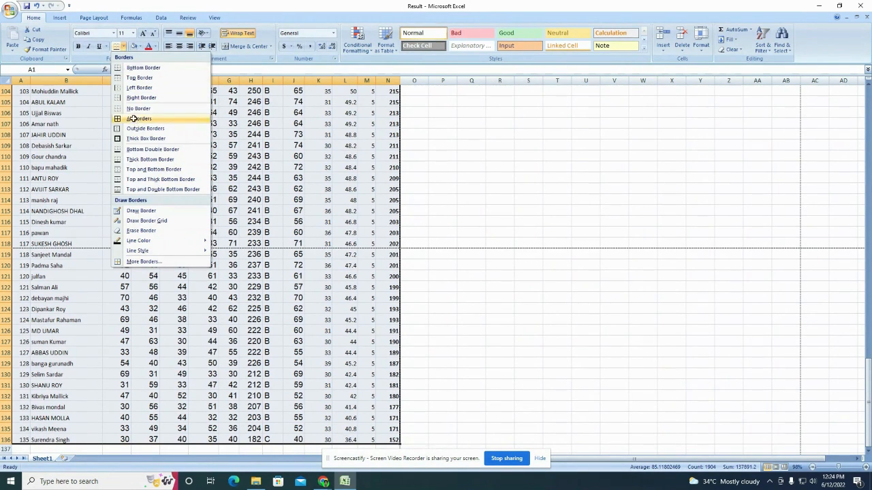
left_click(133, 118)
key("ctrl+Home")
left_click(273, 170)
Step: Open the print preview to check the bordered pages
left_click(9, 10)
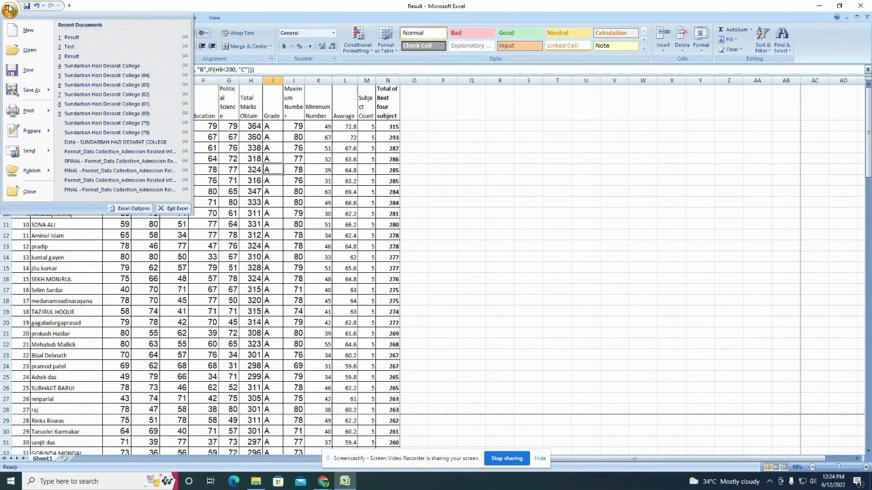
mouse_move(27, 114)
left_click(109, 90)
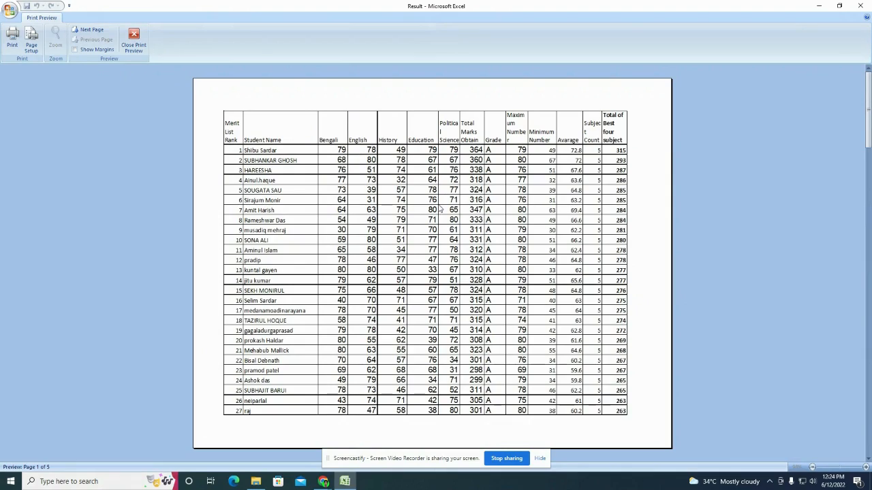
Step: Close the preview and centre-align the contents of the whole result table
left_click(134, 39)
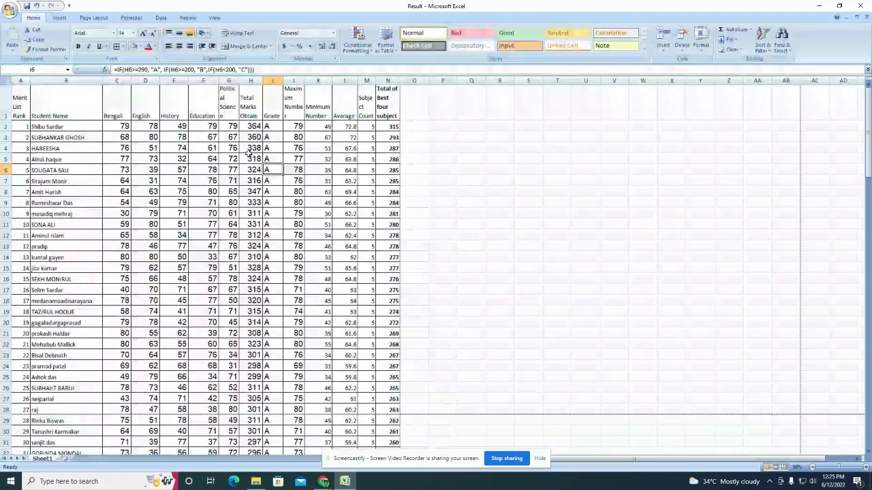
left_click_drag(14, 96, 402, 404)
scroll(224, 260, "up", 11)
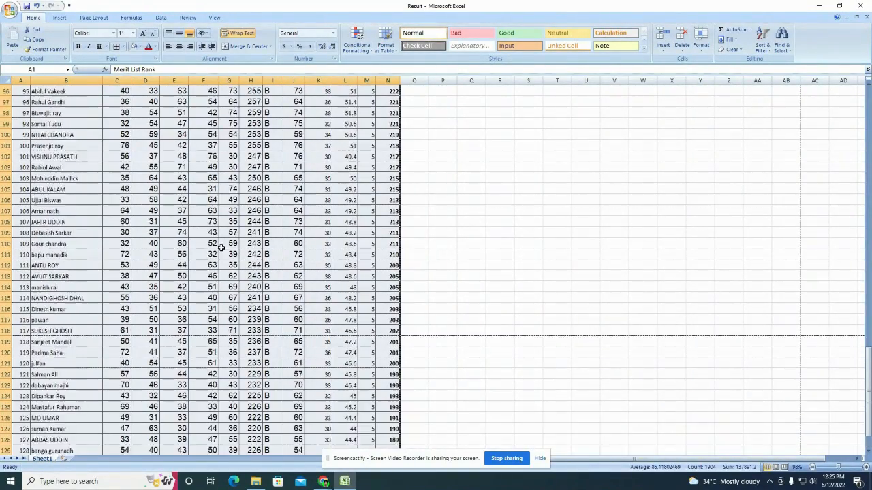
left_click(176, 46)
scroll(204, 149, "up", 20)
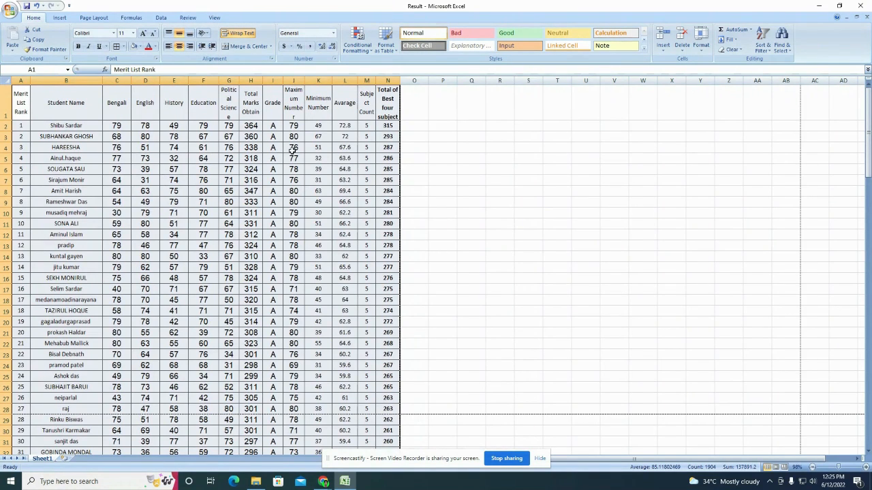
left_click(376, 136)
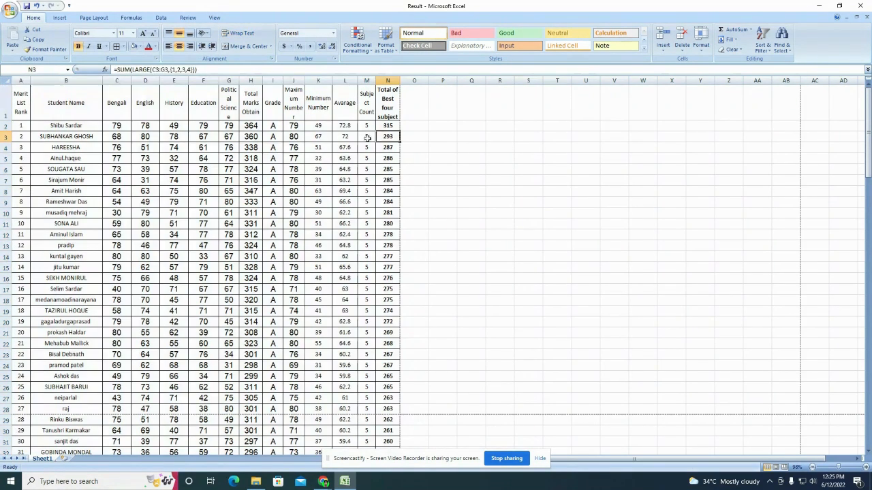
left_click(97, 20)
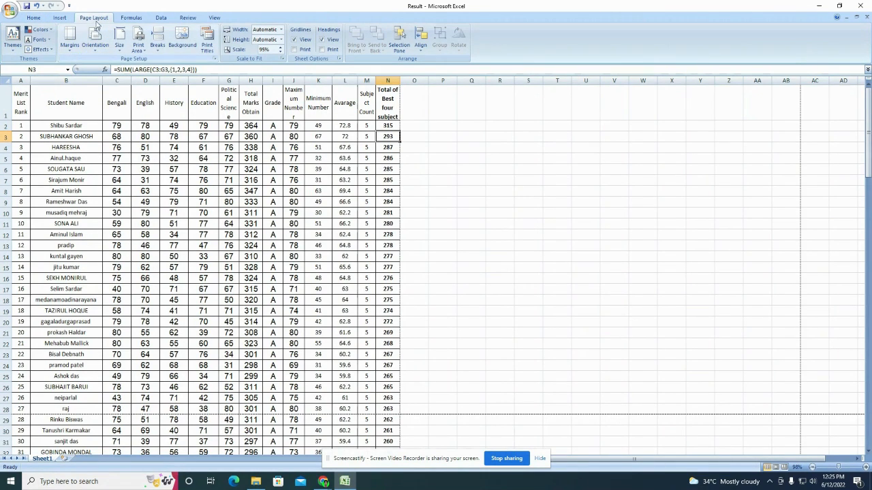
Step: Use Custom Margins to set the Right margin to 0.45, then raise the scale to 100%
left_click(73, 49)
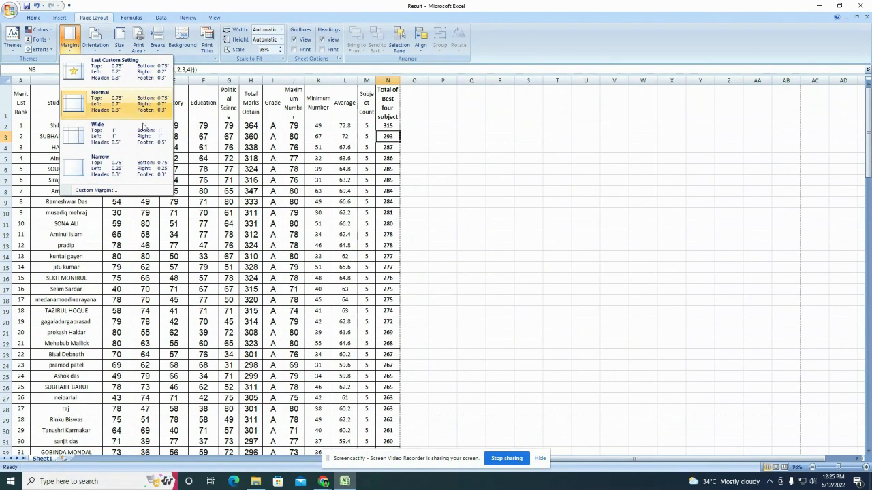
left_click(142, 191)
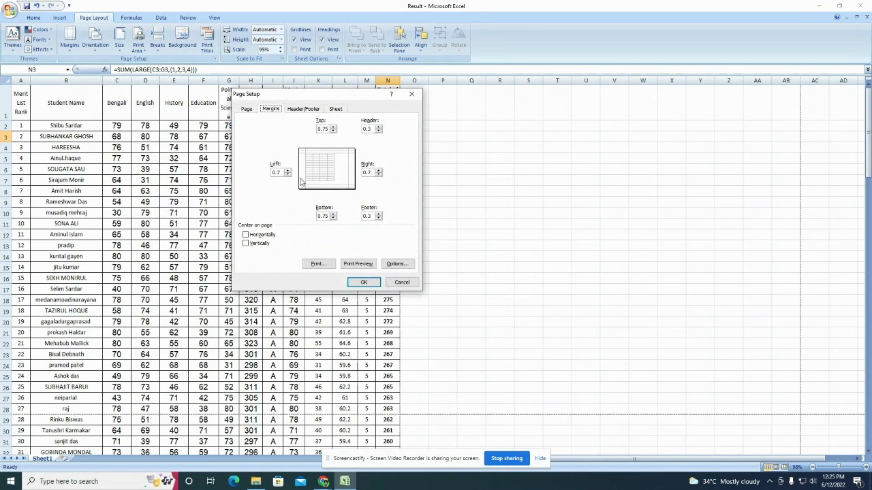
left_click(379, 174)
left_click(286, 174)
left_click(364, 282)
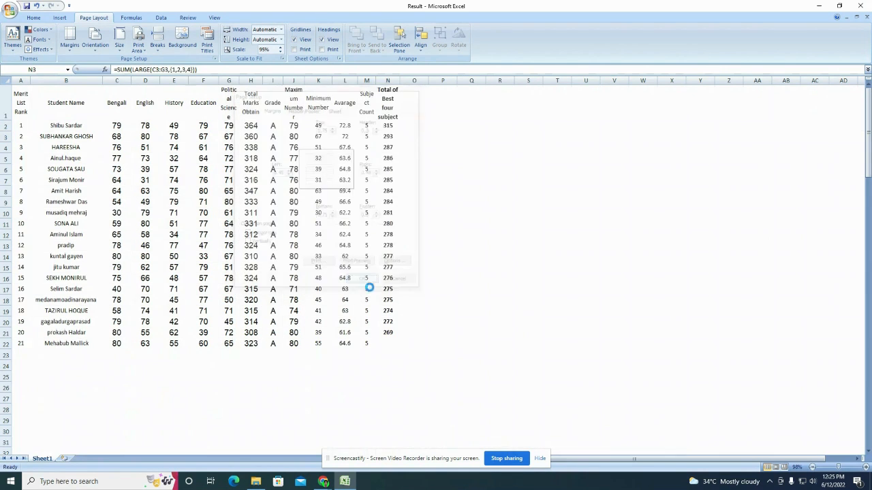
left_click(361, 287)
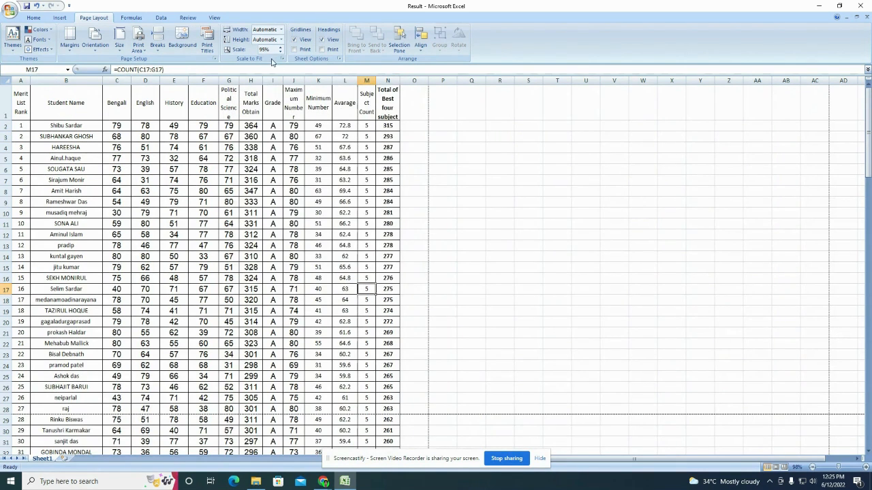
left_click(280, 47)
left_click(292, 200)
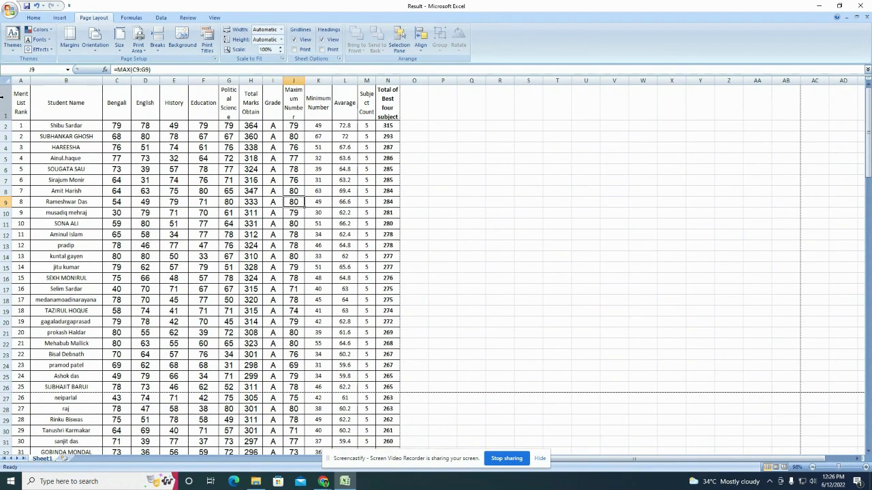
Step: Insert a new row 1 and enter 'SUNDARBAN HAZI DESARAT COLLEGE' in merged, centred A1:N1
right_click(3, 98)
left_click(29, 145)
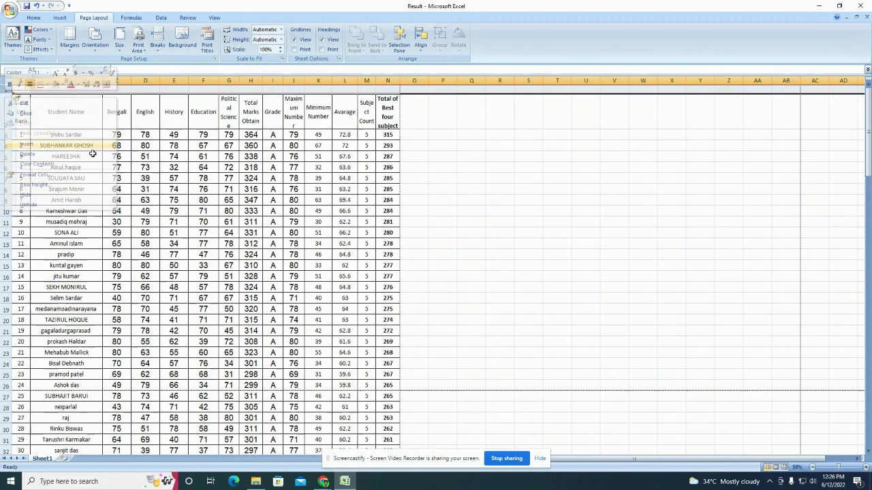
left_click(174, 178)
left_click_drag(26, 89, 388, 89)
left_click(31, 17)
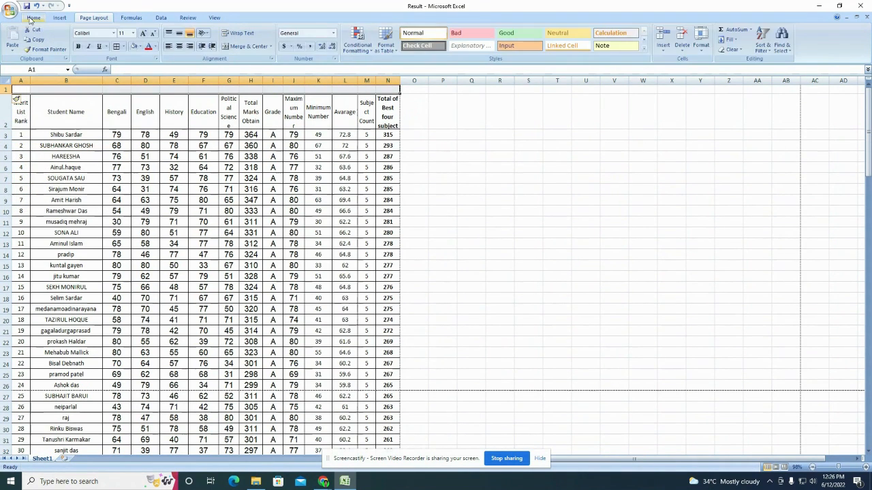
left_click(244, 48)
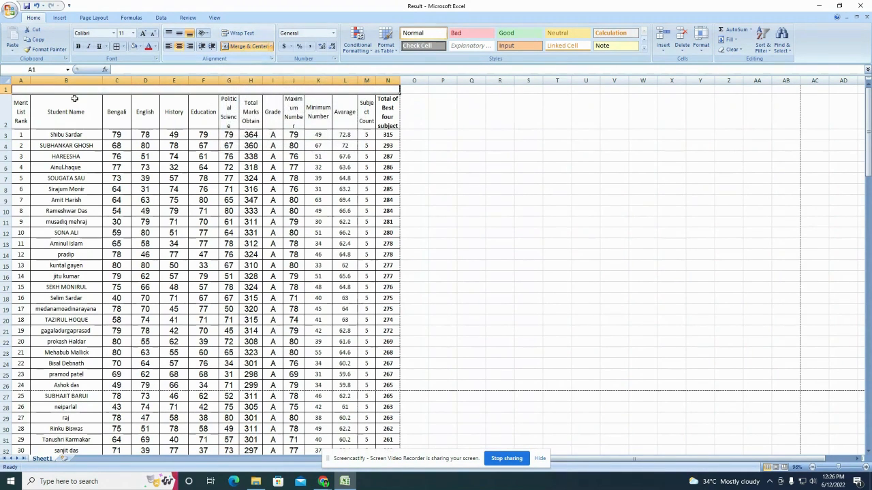
type("S")
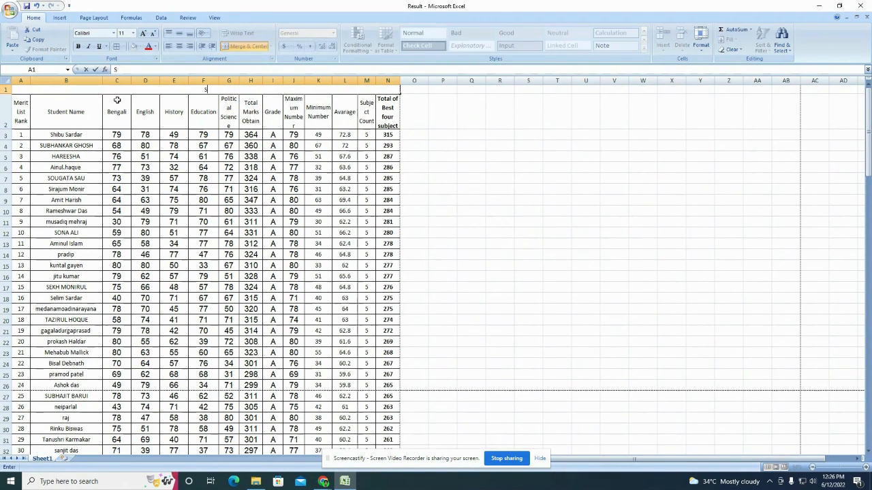
type("UNDARBAN H")
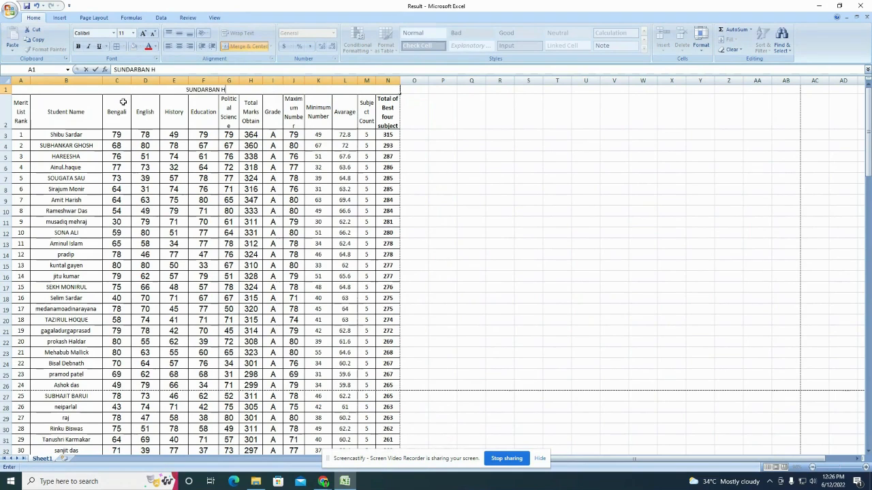
type("AZI DESAR")
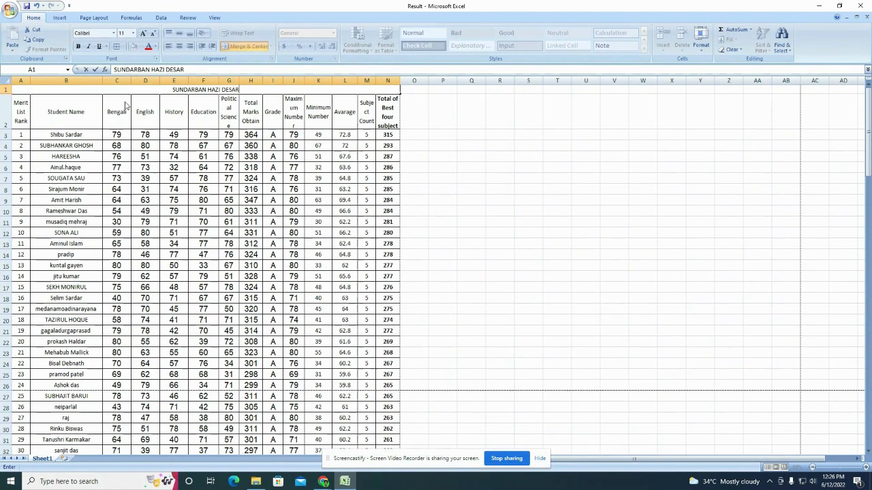
type("AT COLLEGE")
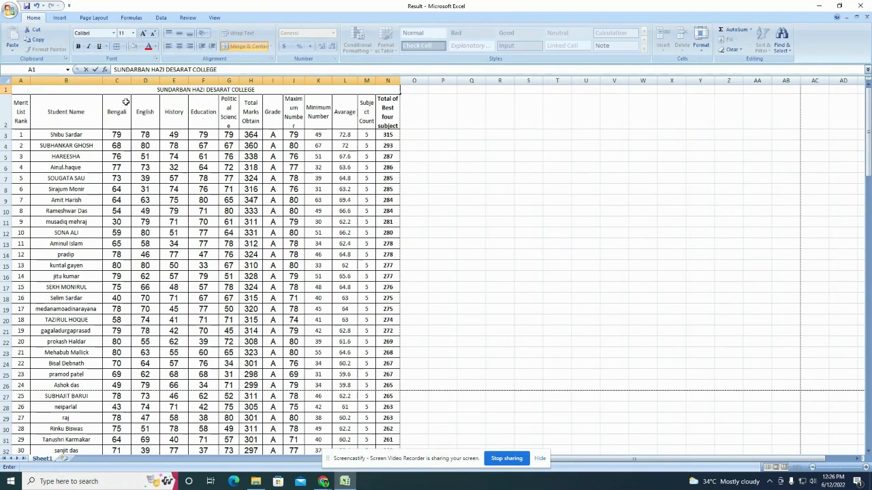
key("Return")
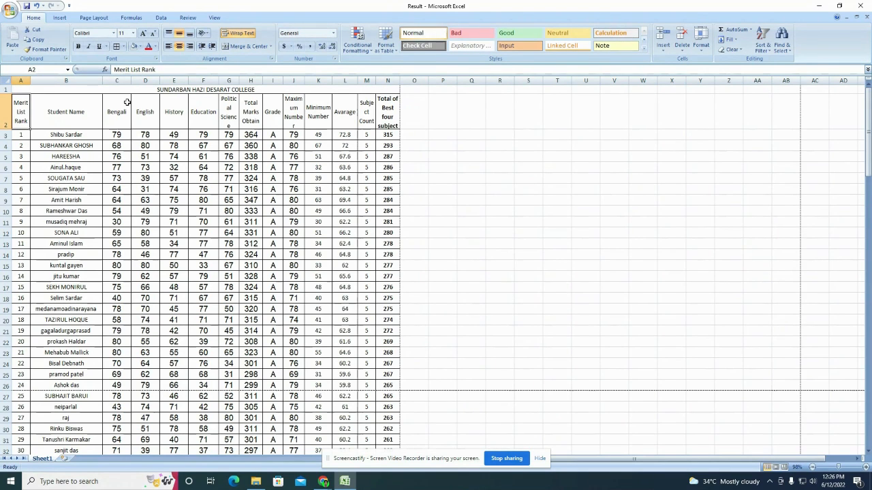
Step: Make the college title bold at 12 point and open the print preview
left_click(196, 90)
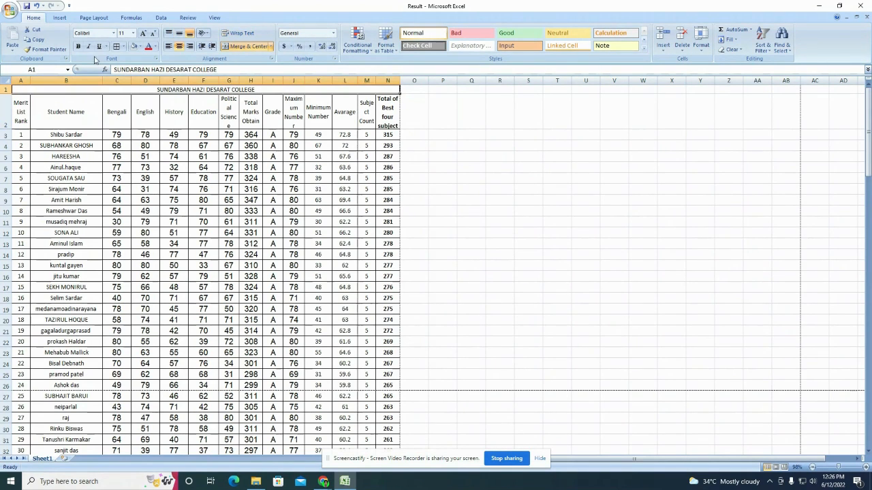
left_click(78, 46)
left_click(143, 34)
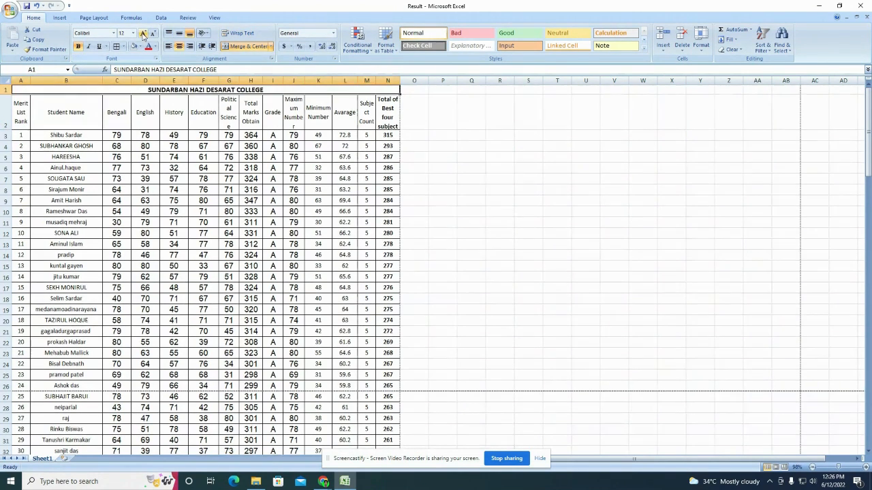
left_click(272, 134)
left_click(11, 10)
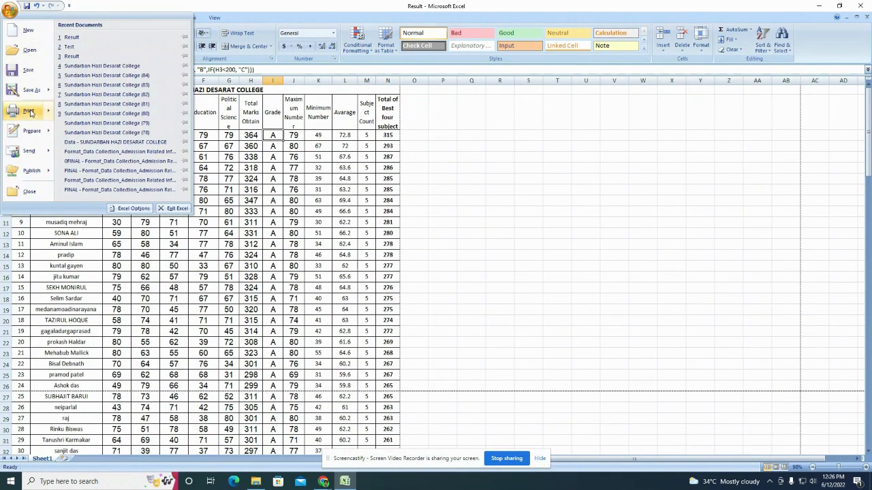
mouse_move(28, 111)
left_click(89, 136)
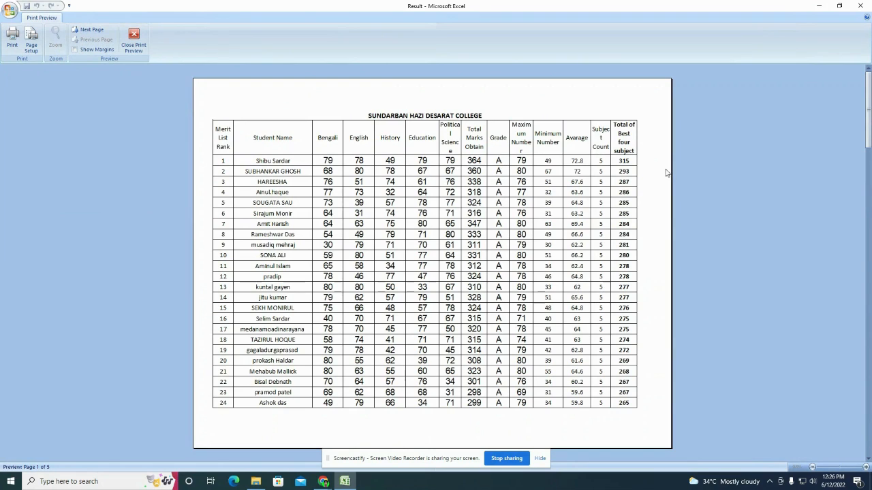
Step: Move back and forth between preview pages 1 to 3, then close the print preview
left_click(94, 31)
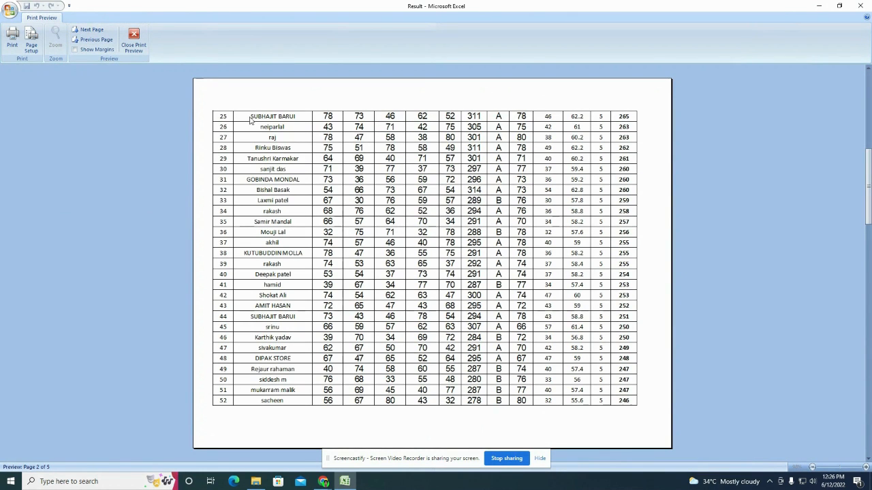
left_click(92, 30)
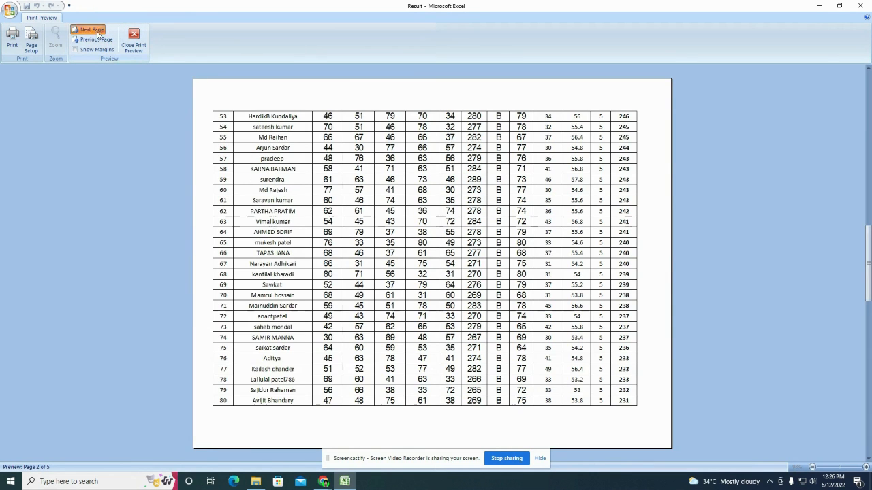
left_click(93, 41)
left_click(93, 40)
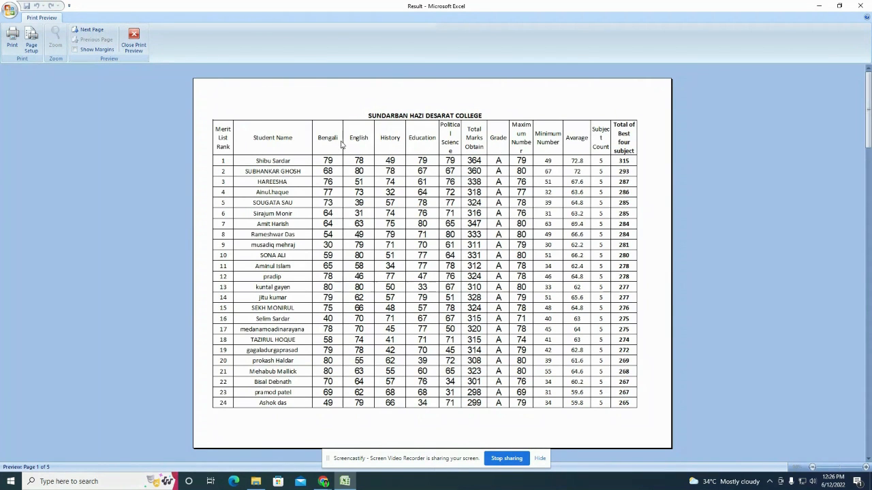
left_click(92, 29)
left_click(92, 31)
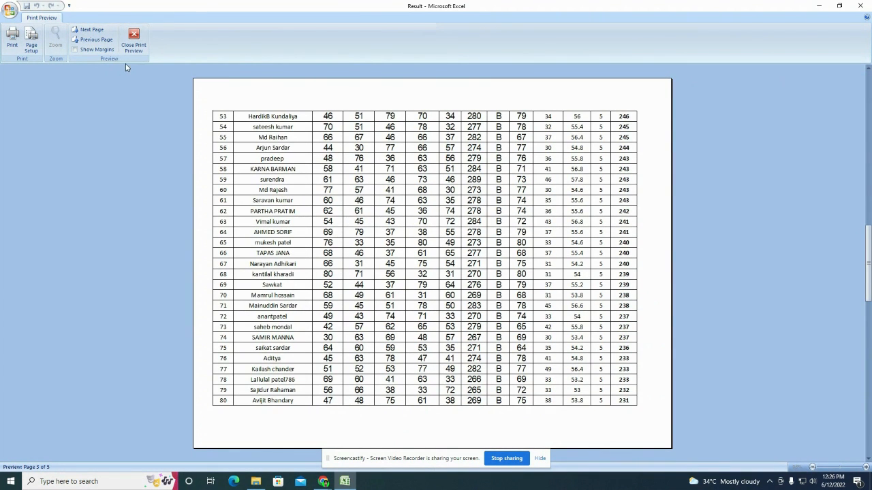
left_click(133, 41)
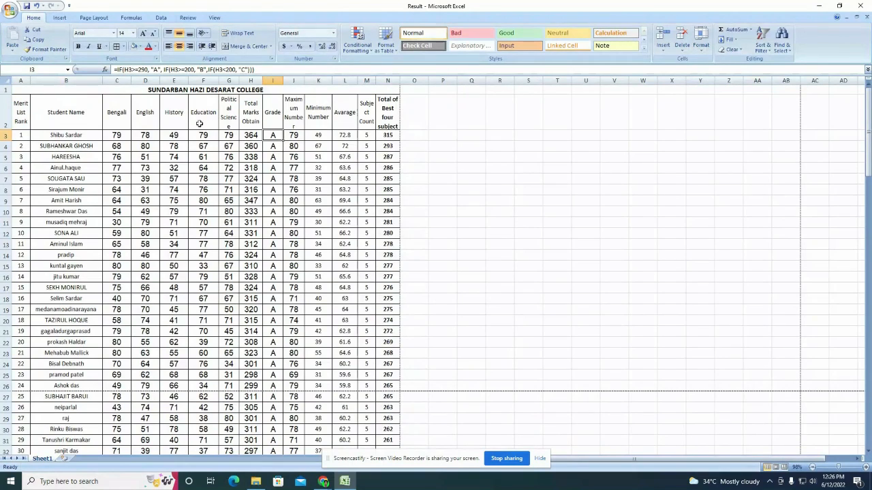
Step: Set rows $1:$2 as the Rows to repeat at top in Print Titles
left_click(5, 112)
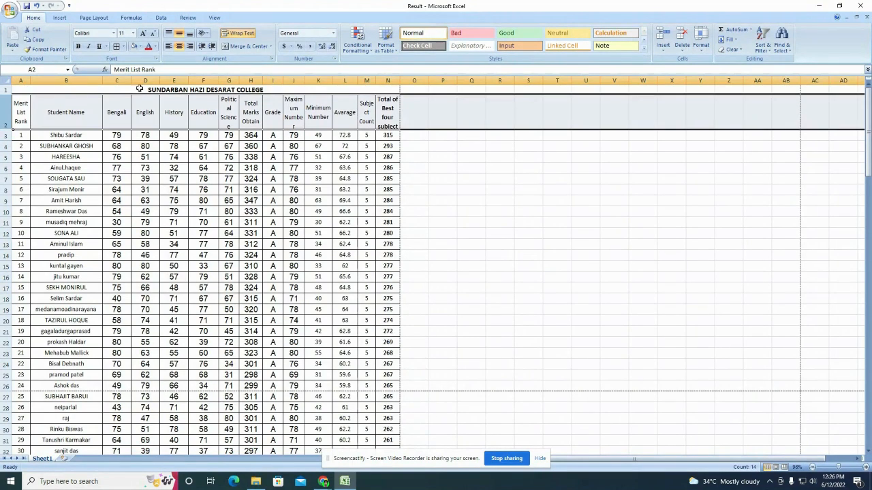
left_click(6, 90)
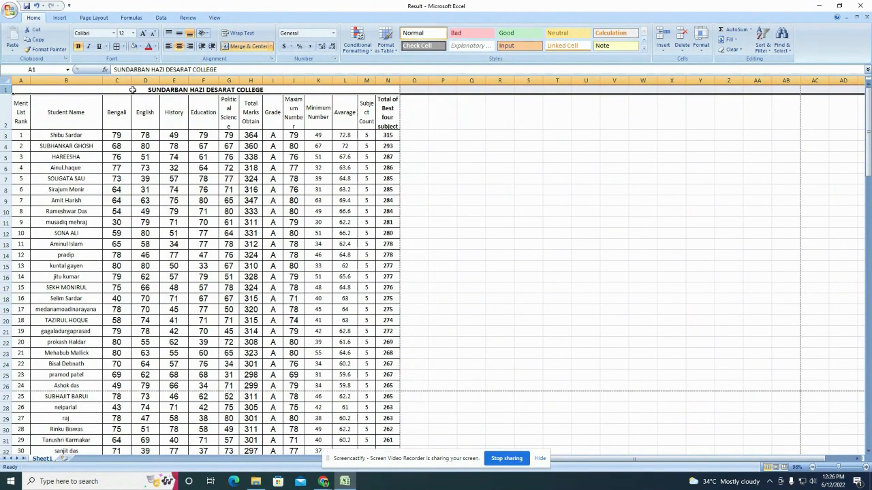
left_click(100, 18)
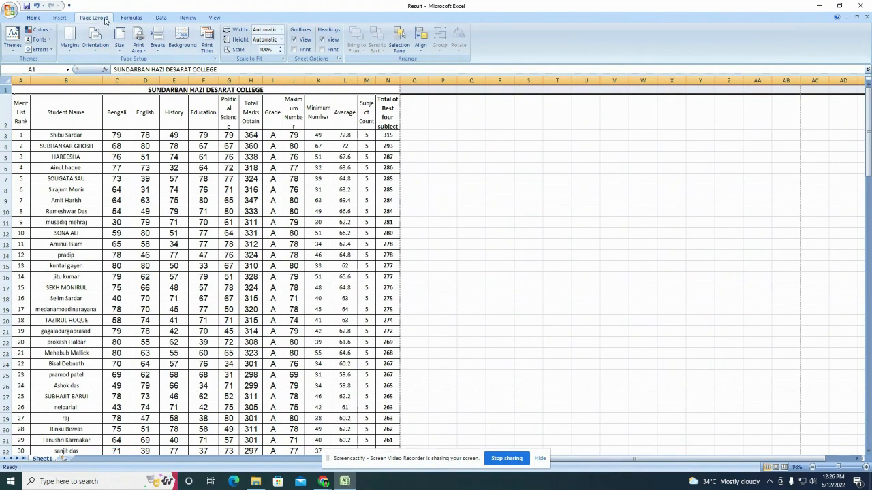
left_click(207, 41)
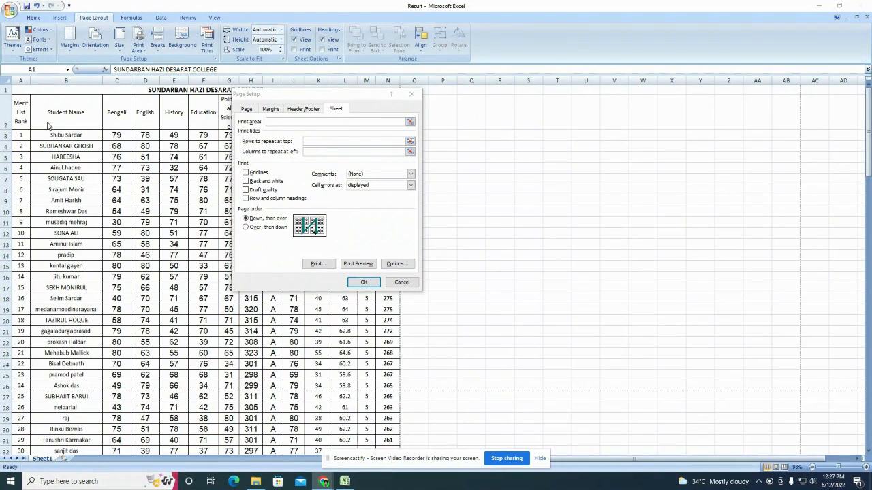
left_click(408, 142)
left_click_drag(5, 89, 3, 112)
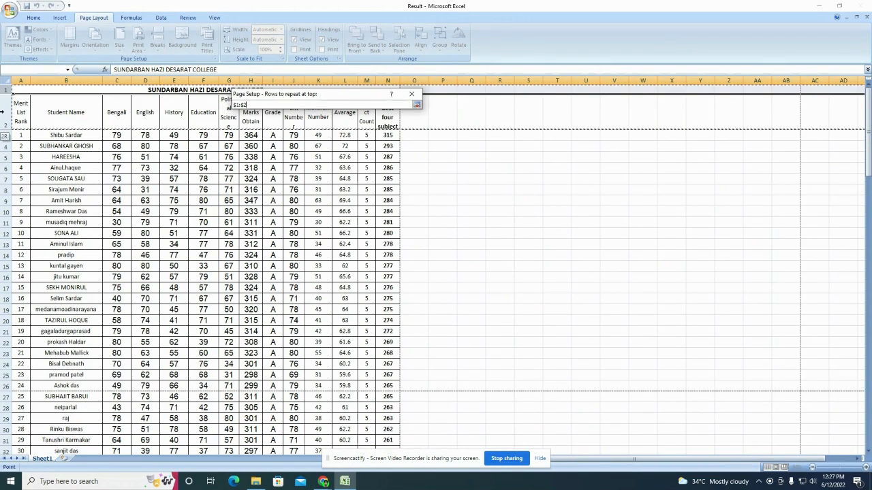
left_click(416, 104)
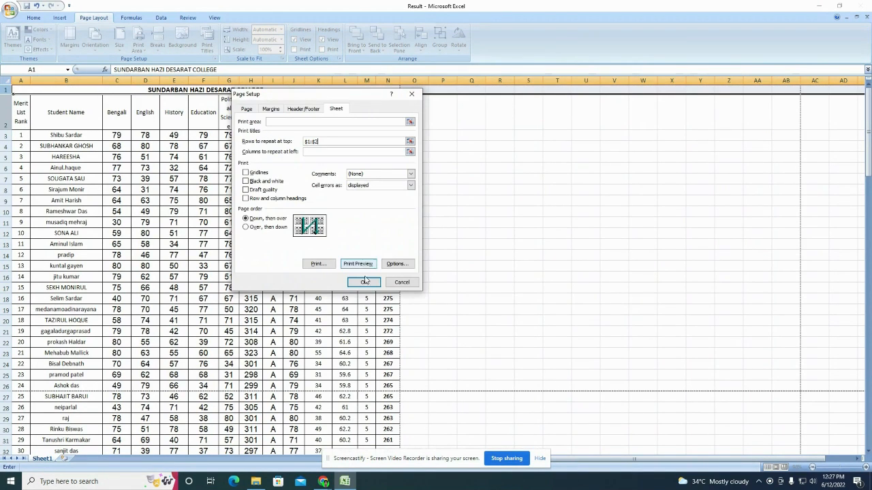
left_click(361, 284)
left_click(64, 116)
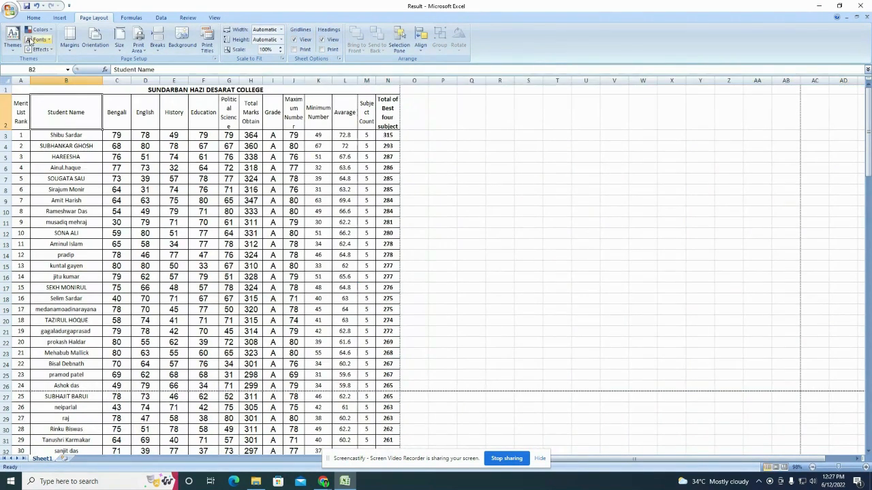
left_click(9, 12)
mouse_move(30, 111)
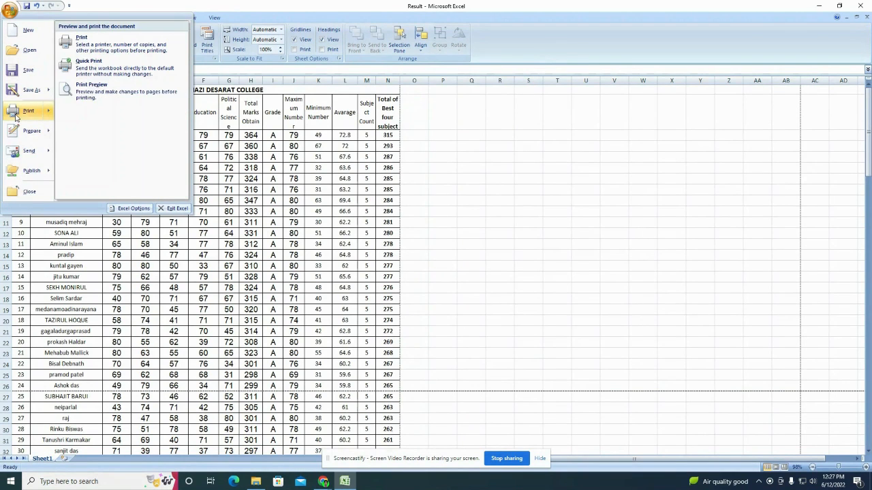
left_click(104, 92)
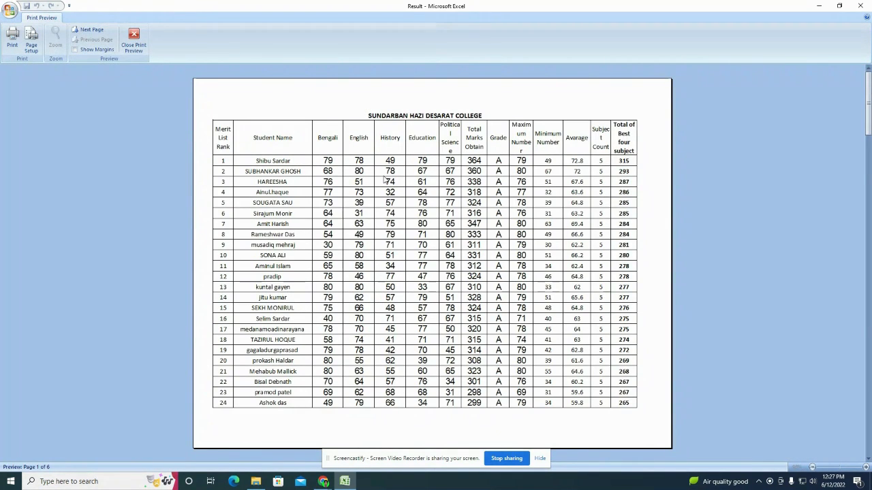
scroll(383, 182, "down", 3)
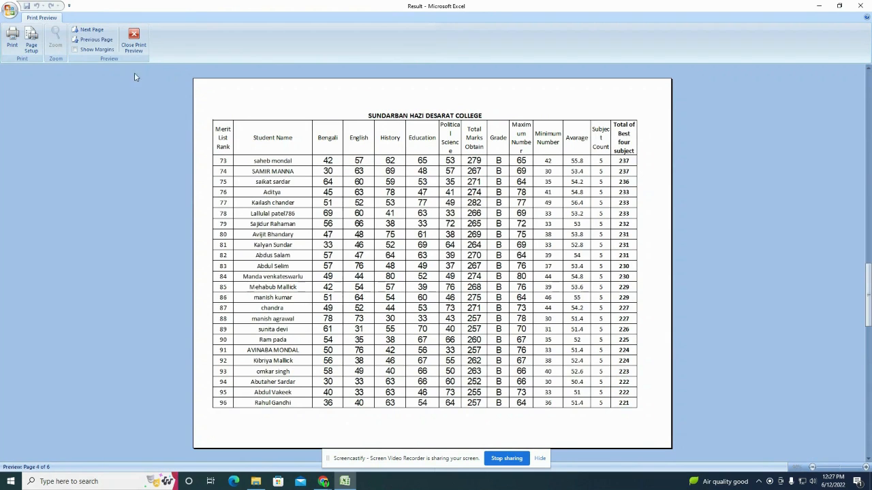
left_click(91, 30)
left_click(91, 30)
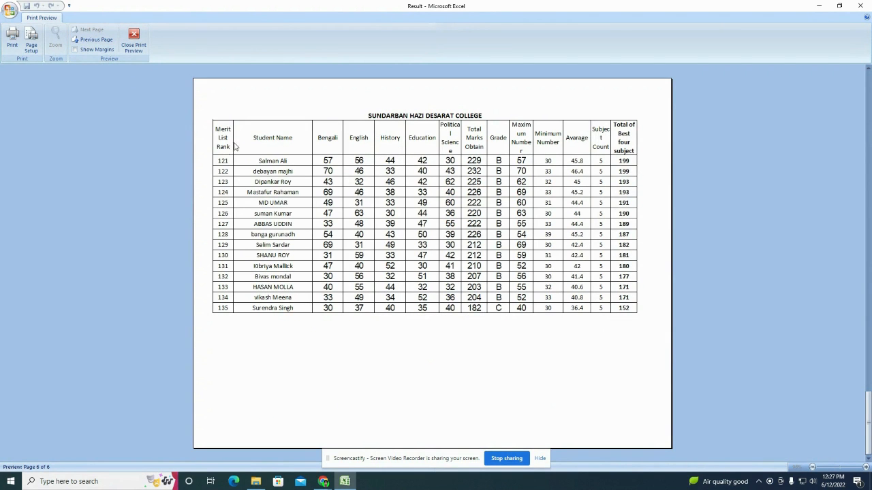
left_click(133, 41)
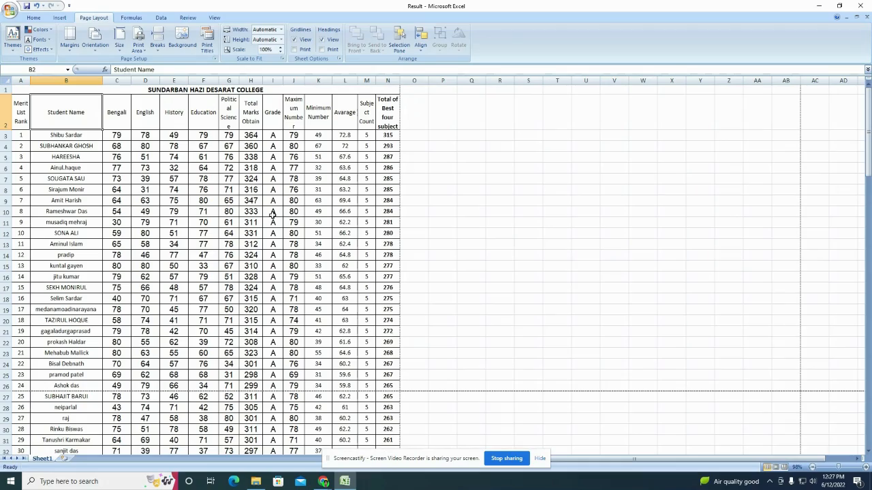
scroll(273, 213, "down", 20)
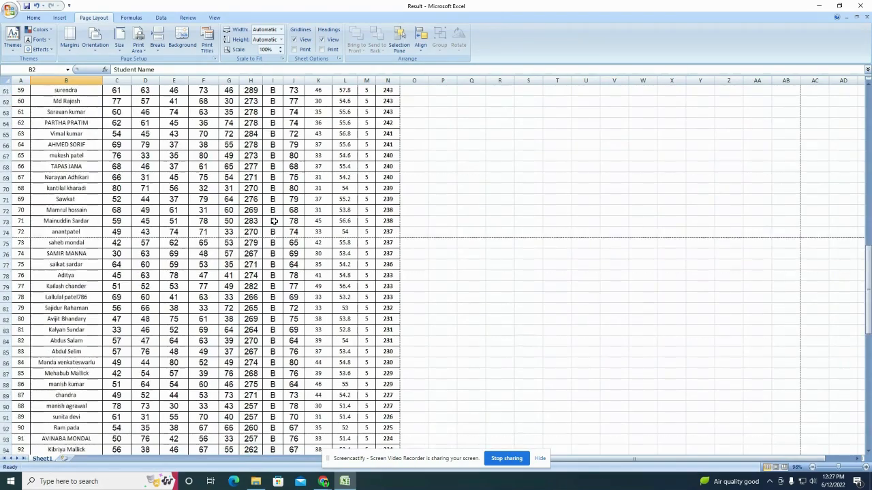
scroll(273, 220, "down", 16)
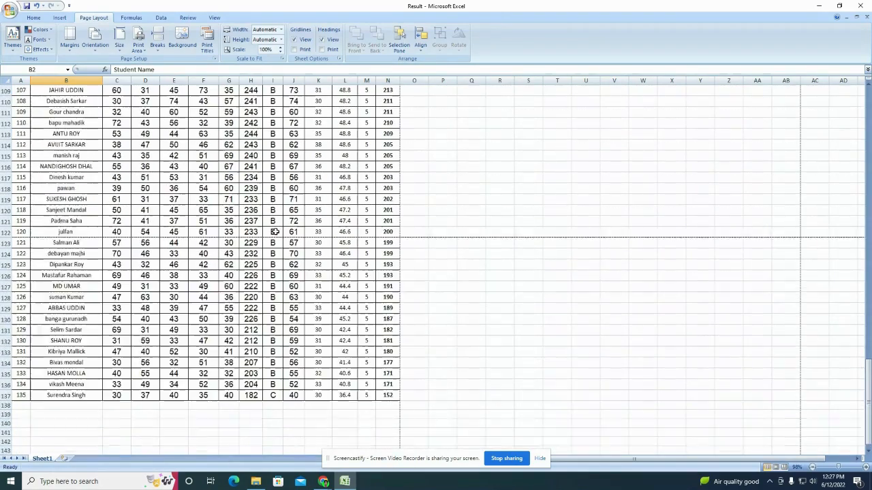
scroll(275, 232, "up", 20)
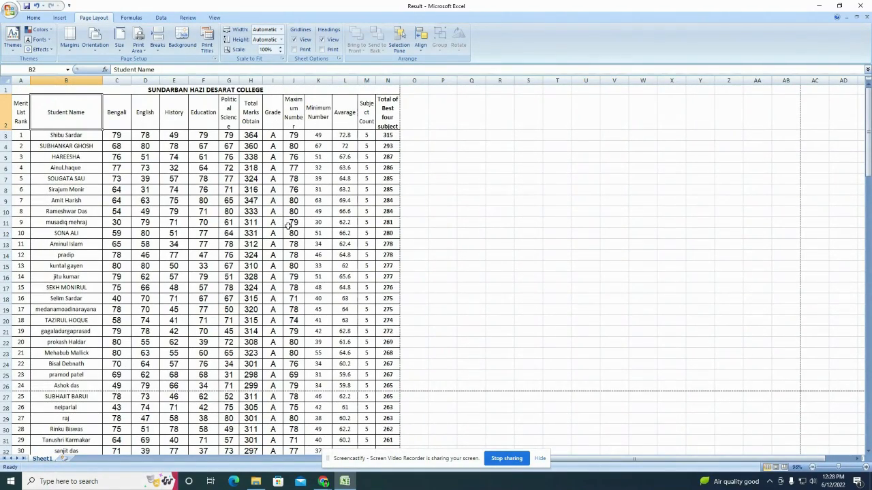
scroll(289, 226, "down", 9)
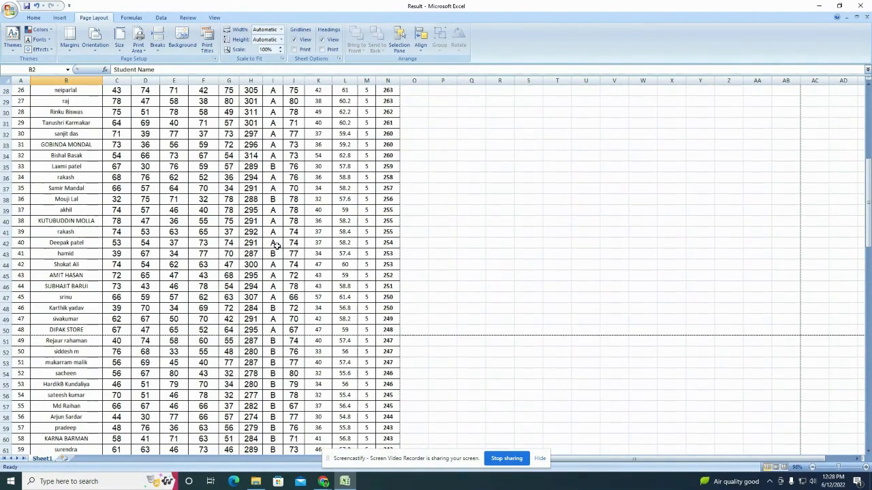
scroll(275, 235, "down", 2)
scroll(272, 229, "up", 11)
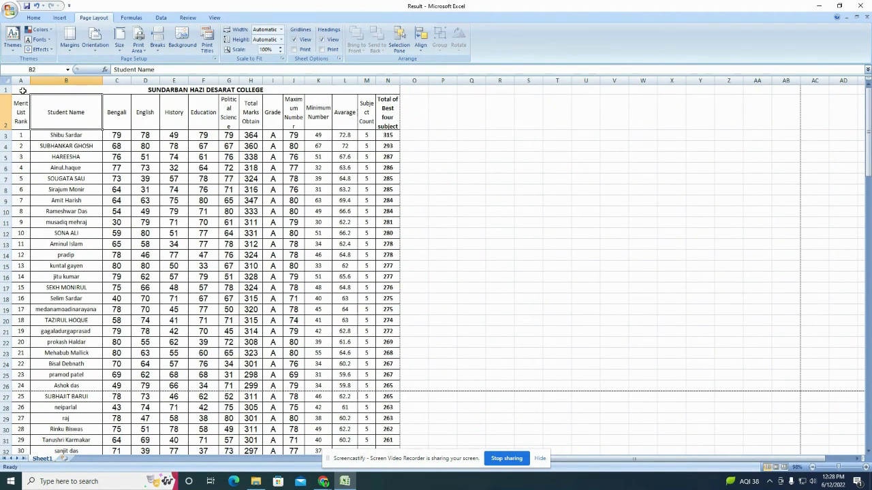
Step: Select A1:N14, choose Print what: Selection, then cancel the Print dialog without printing
left_click_drag(23, 91, 243, 256)
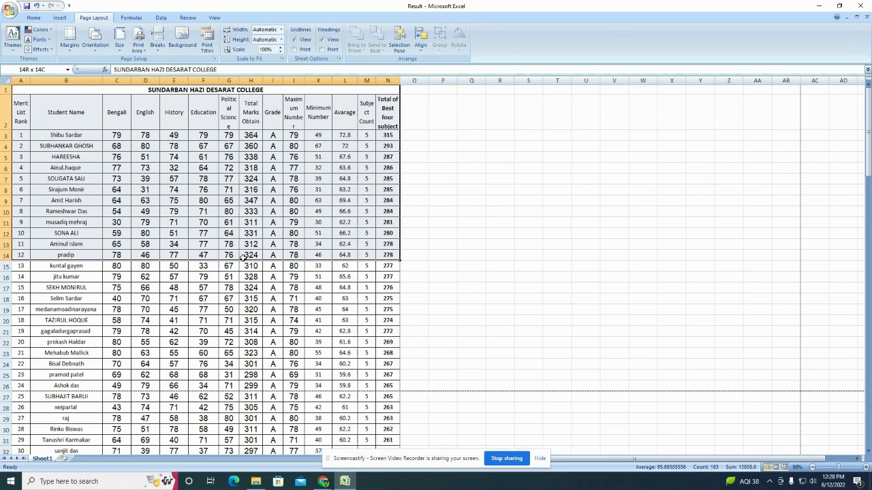
left_click(9, 10)
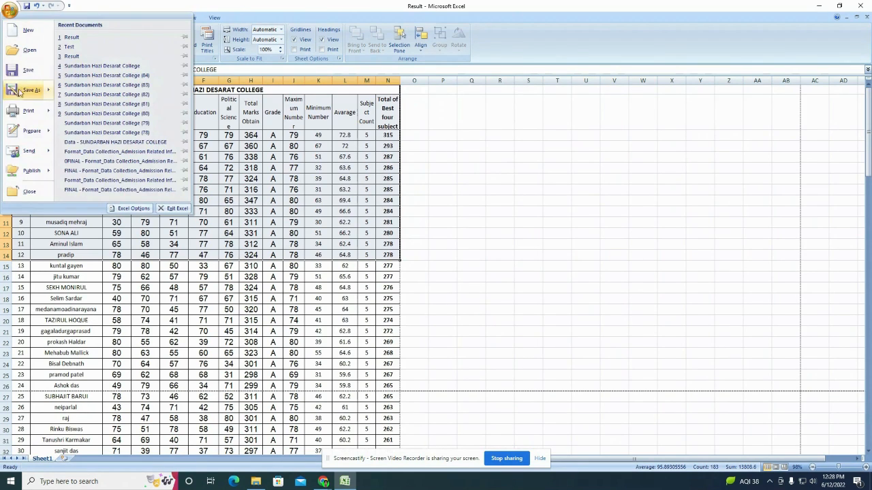
mouse_move(24, 110)
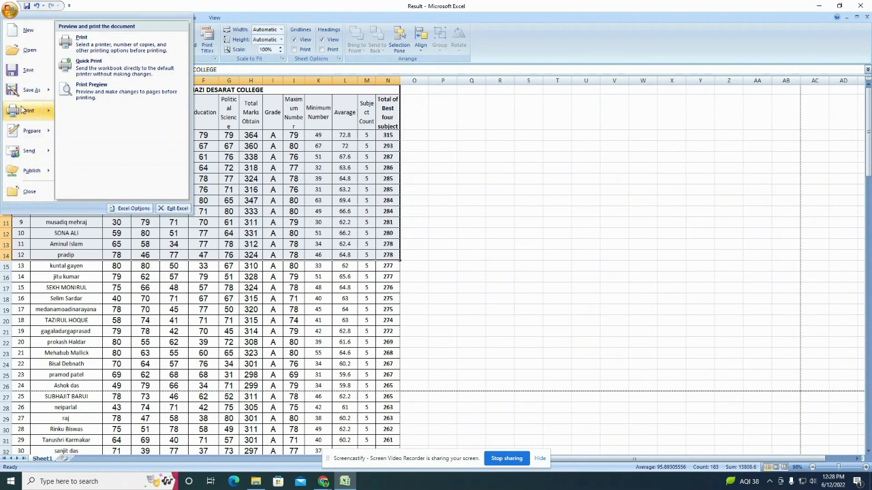
left_click(122, 52)
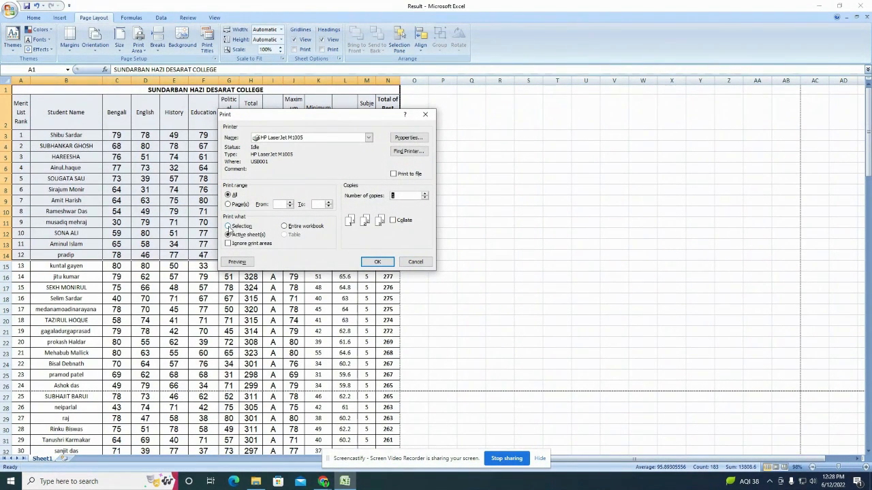
left_click(228, 226)
left_click(417, 265)
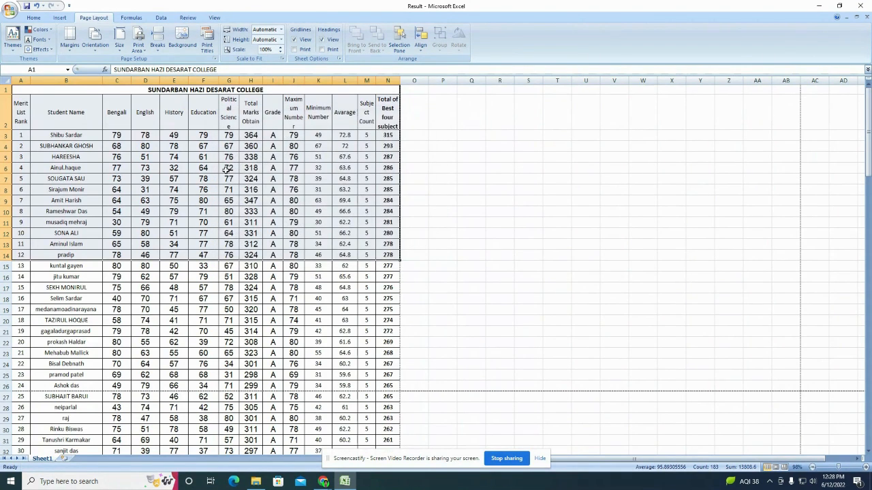
key("ctrl+p")
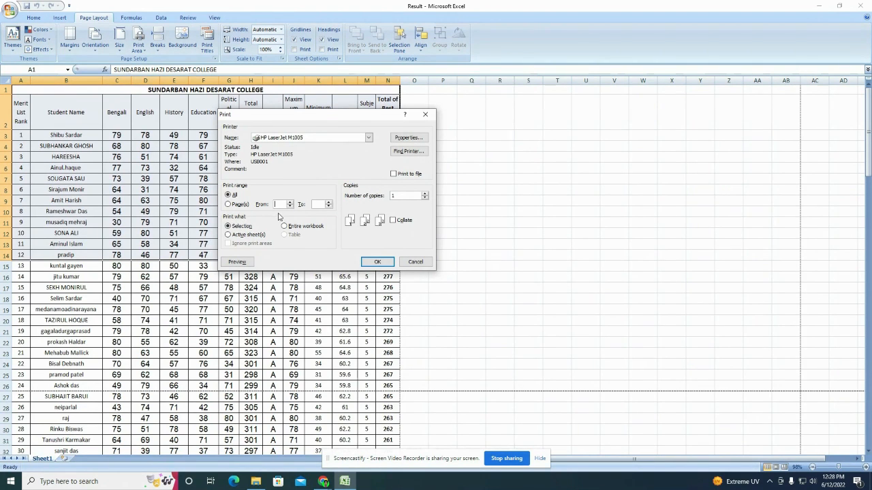
left_click(415, 262)
left_click(10, 10)
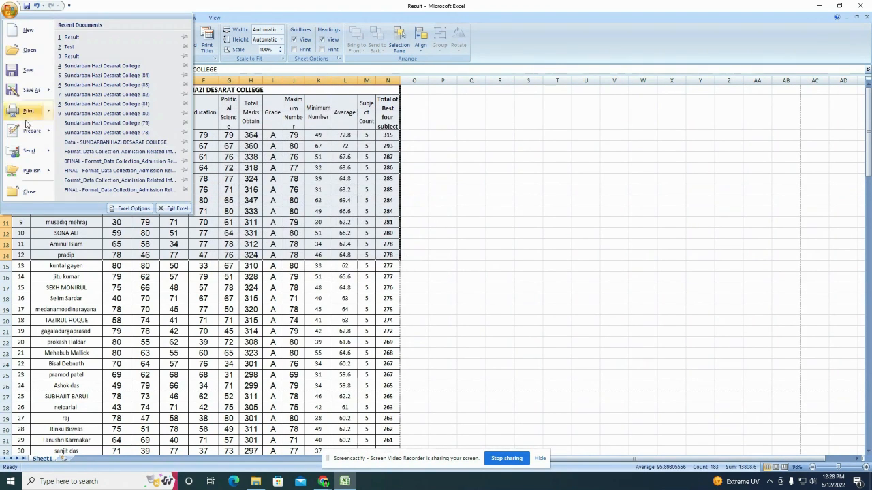
Step: Preview the printout and step through to page 4
mouse_move(28, 115)
left_click(109, 89)
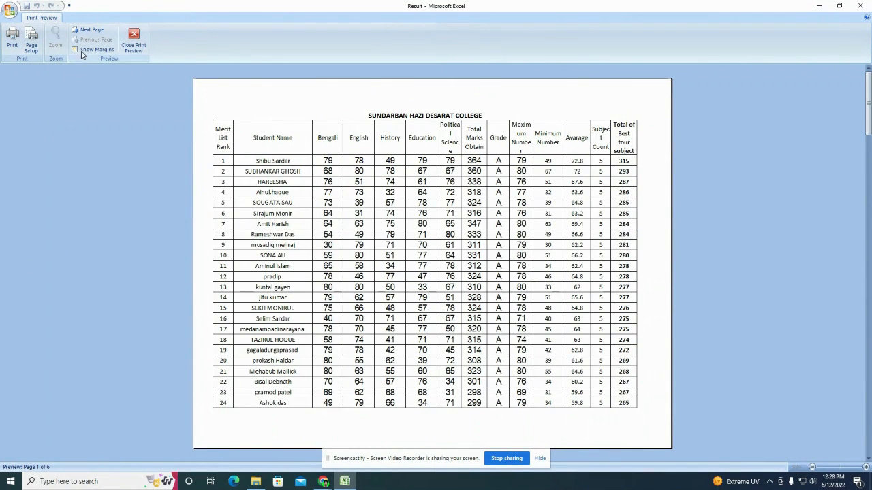
left_click(89, 30)
left_click(88, 30)
left_click(89, 30)
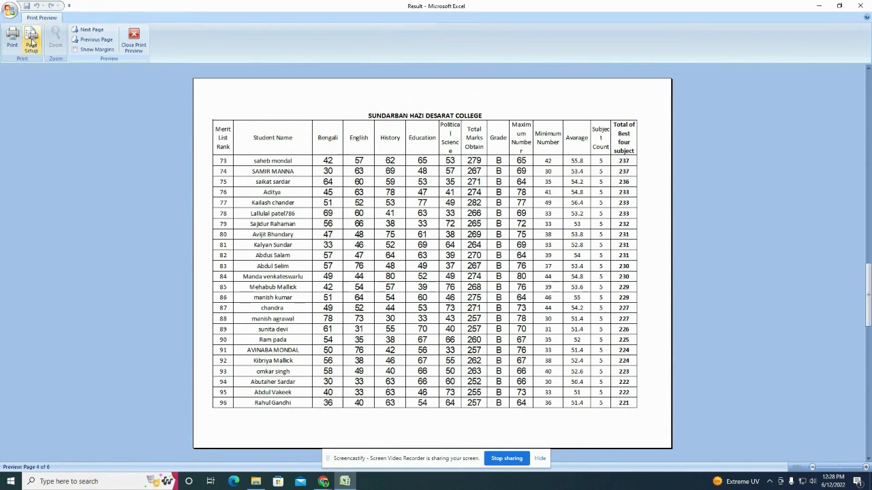
Step: In the Print dialog, choose Print range All and keep the HP LaserJet M1005 printer
left_click(12, 37)
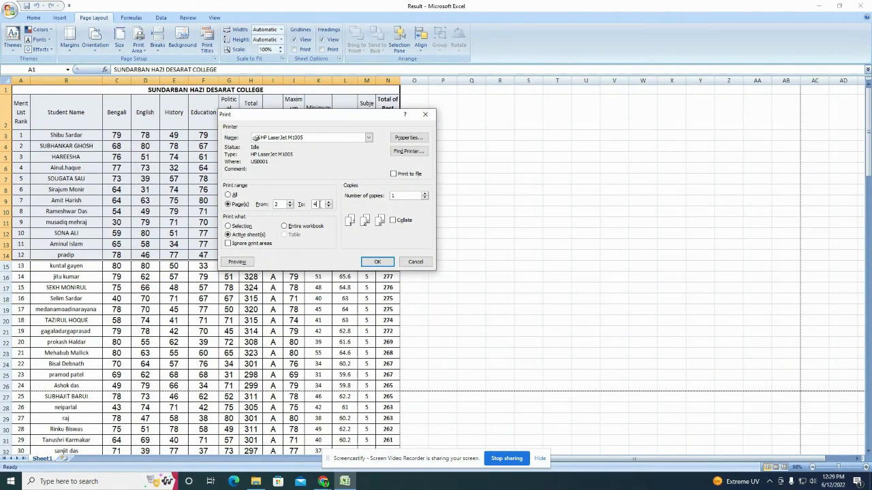
left_click(229, 195)
left_click(368, 138)
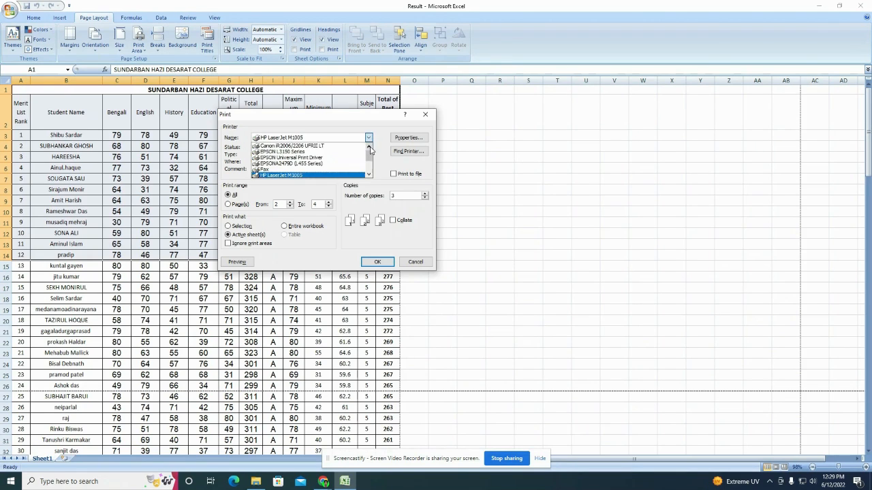
left_click(380, 165)
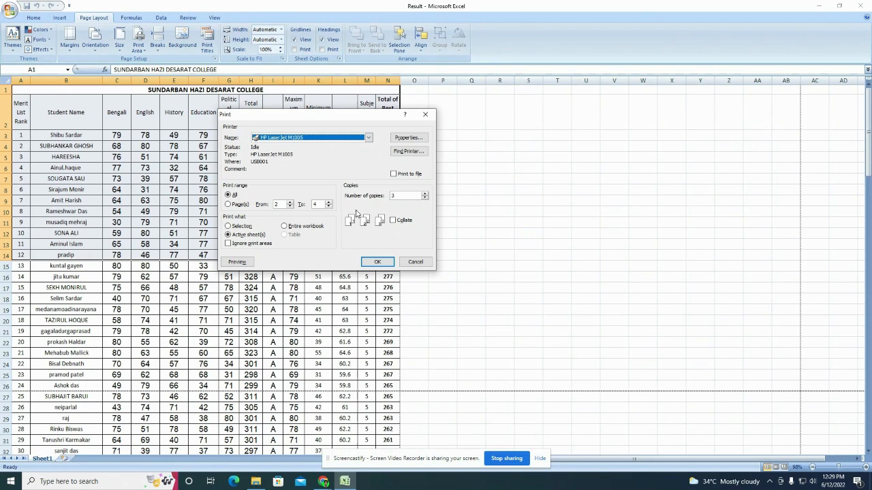